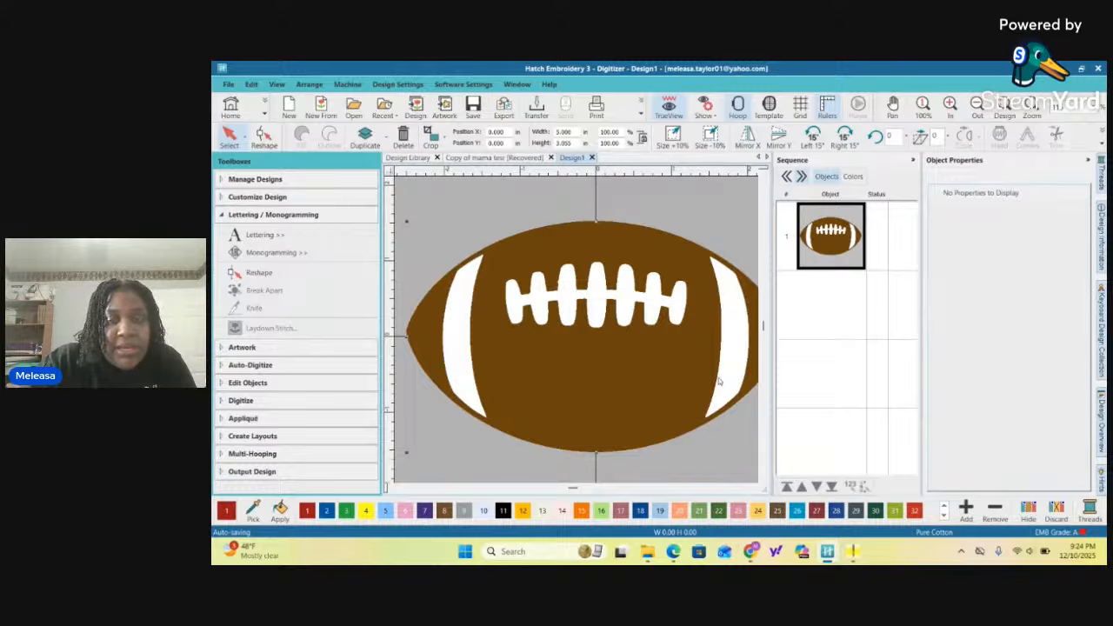
Start a Digitize Closed Shape outline with its first point at the left tip of the football artwork
scroll(683, 363, down, 2)
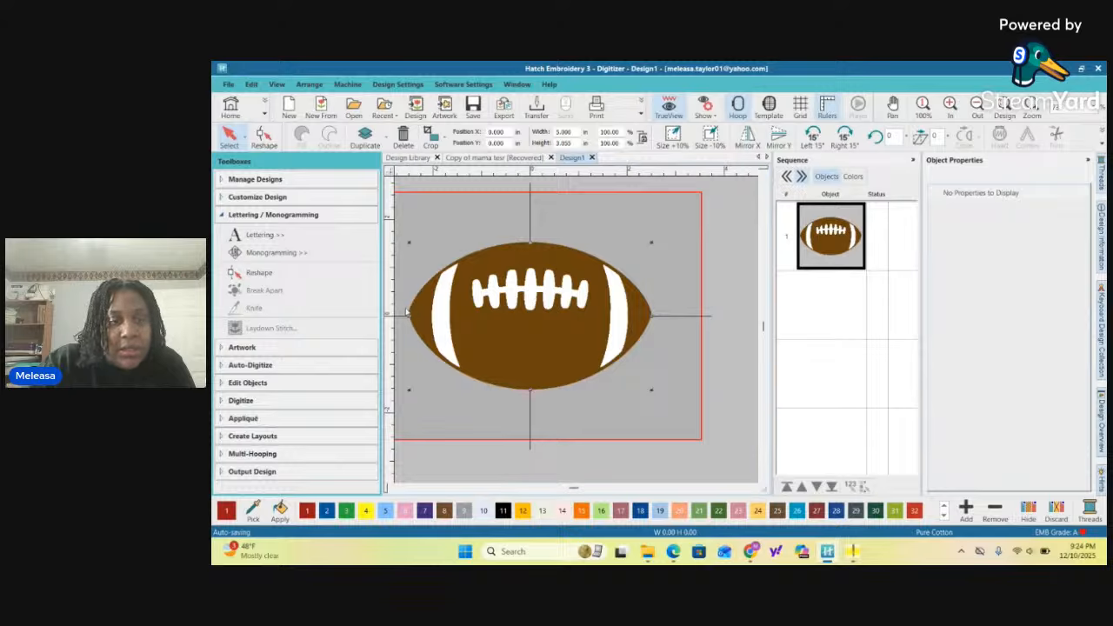
scroll(409, 313, up, 2)
scroll(579, 333, down, 2)
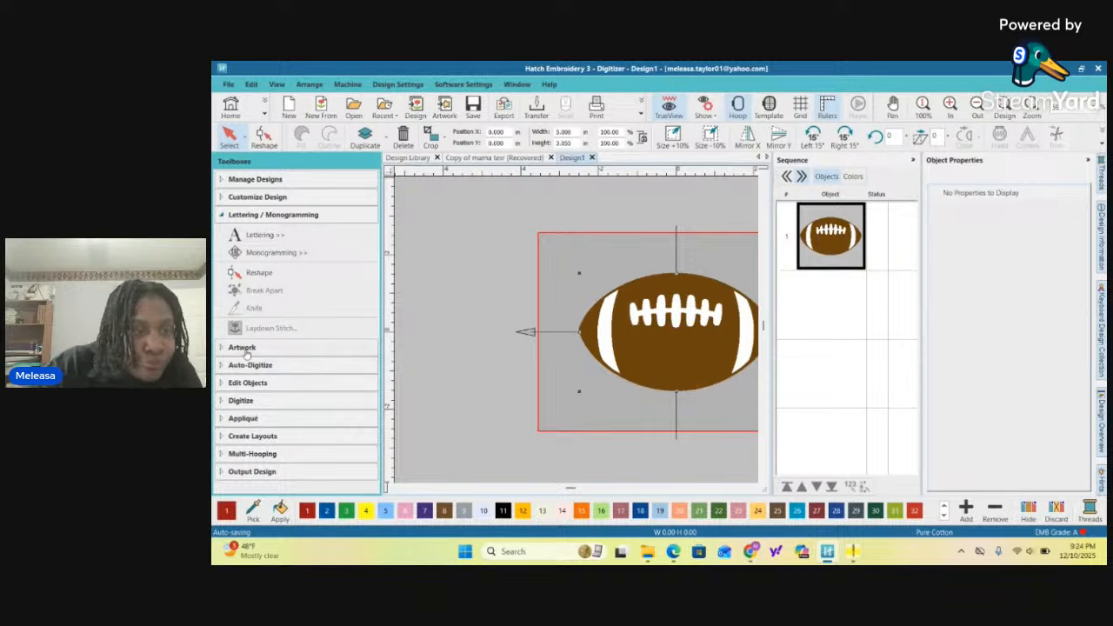
click(250, 402)
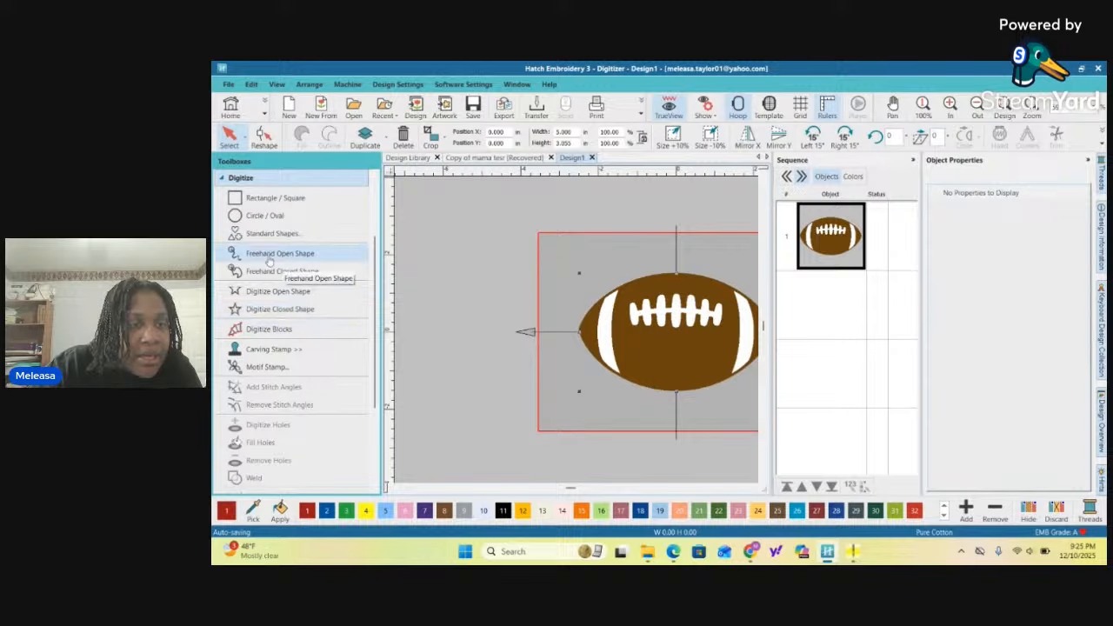
click(255, 313)
scroll(565, 338, up, 2)
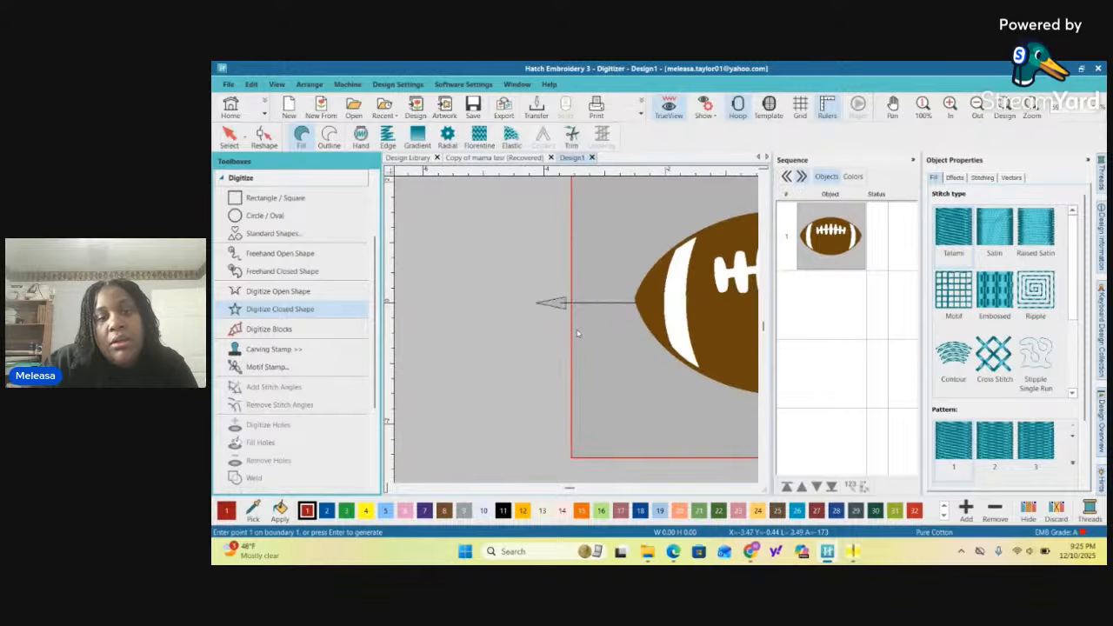
scroll(591, 321, down, 2)
scroll(606, 322, up, 1)
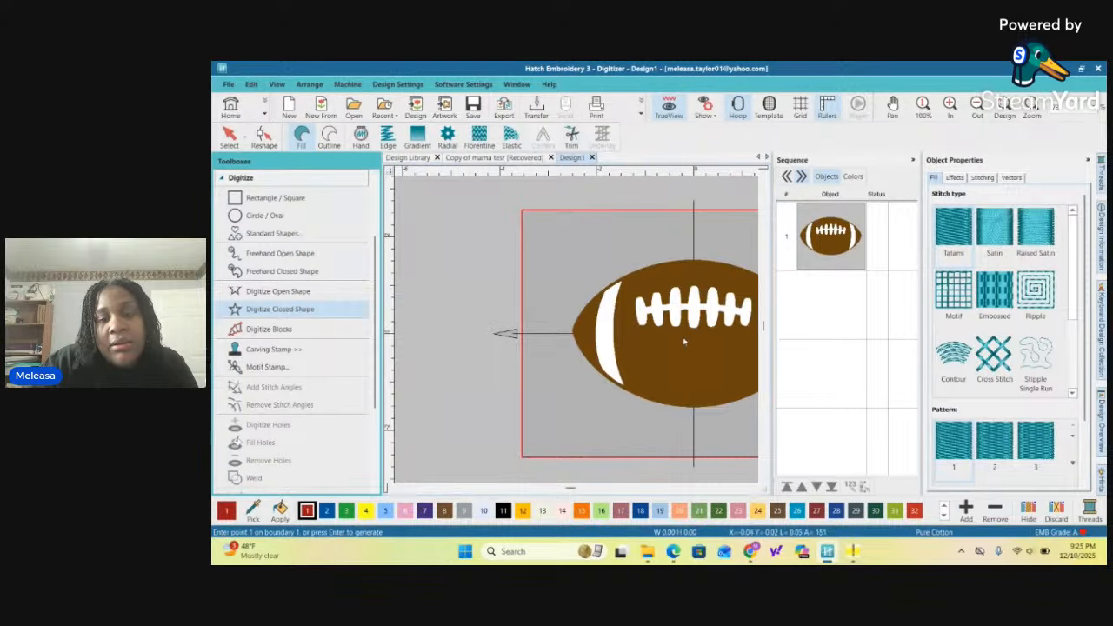
scroll(609, 323, down, 1)
scroll(578, 322, up, 1)
scroll(572, 328, up, 2)
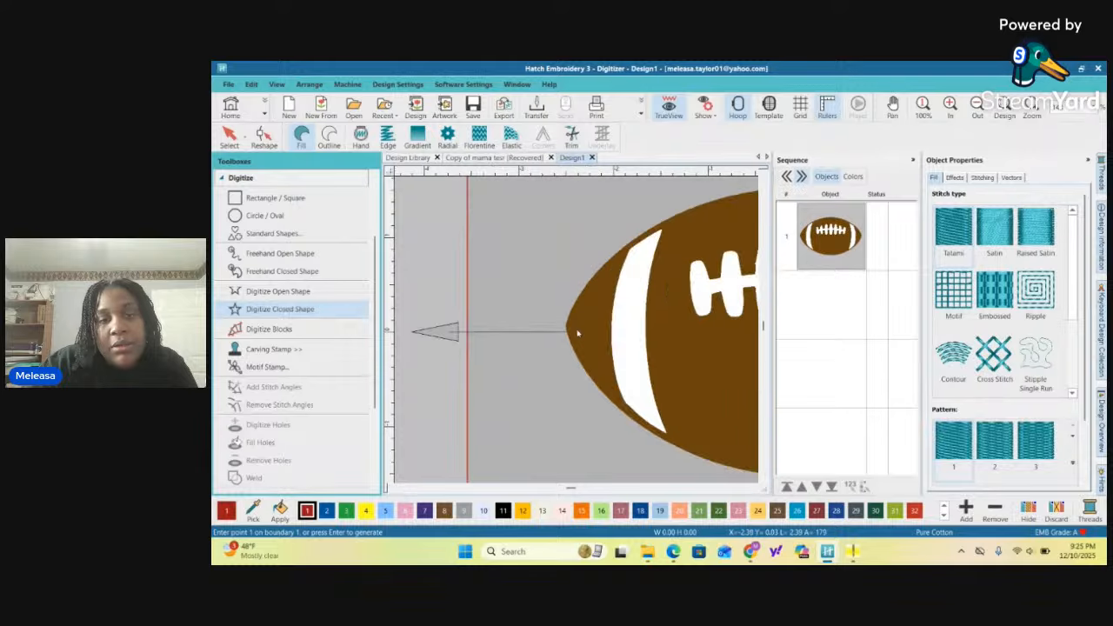
click(557, 325)
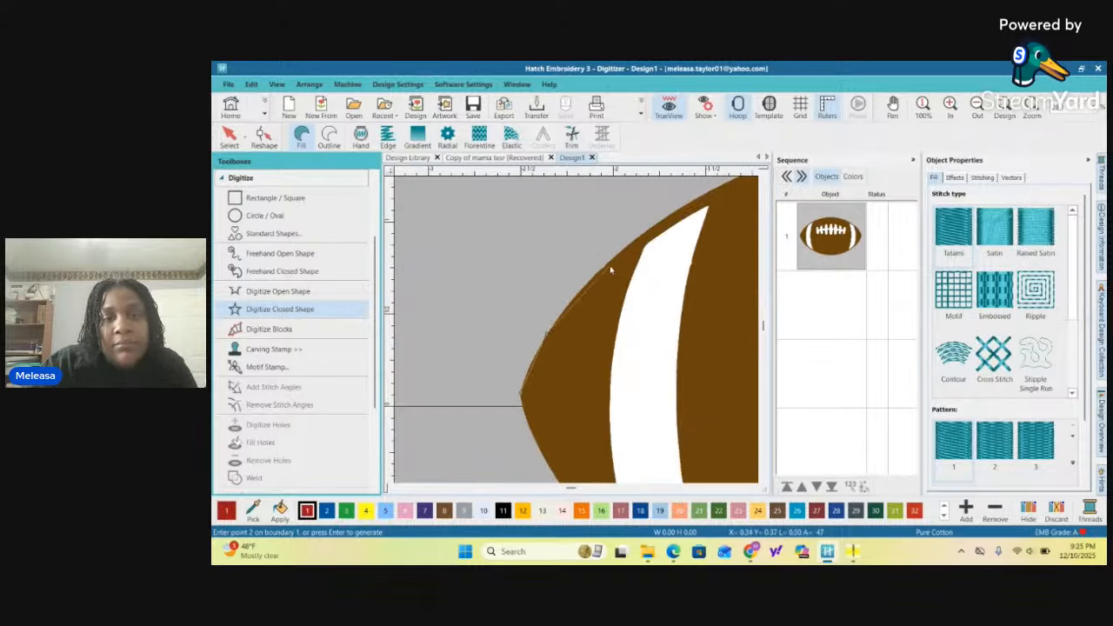
Trace the football's upper edge with curve points from the left tip over the top to the right tip
right_click(609, 263)
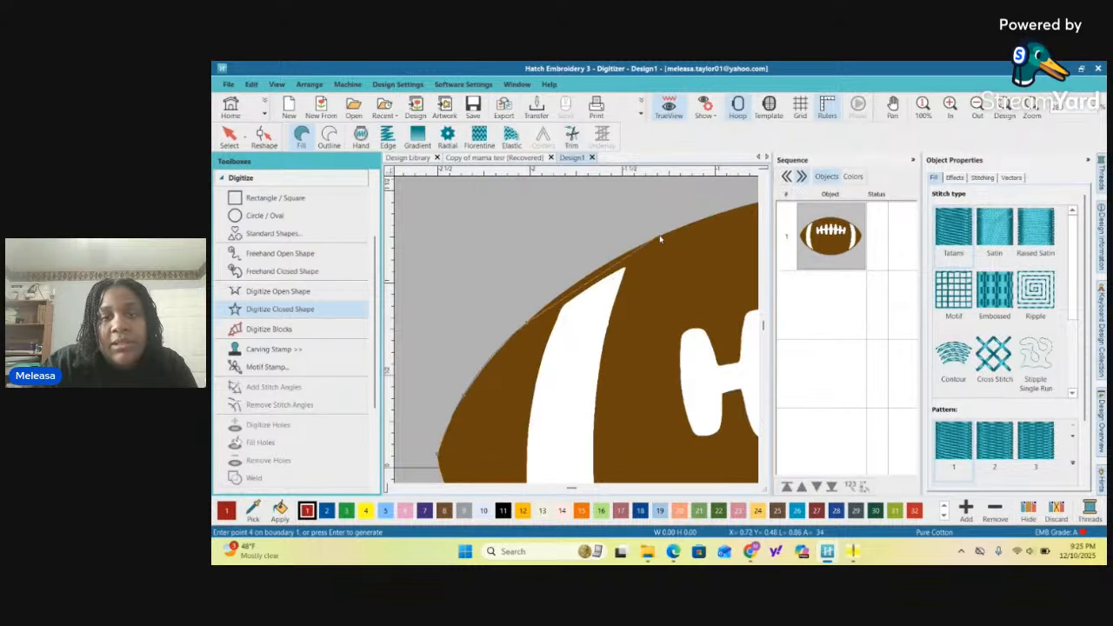
right_click(659, 236)
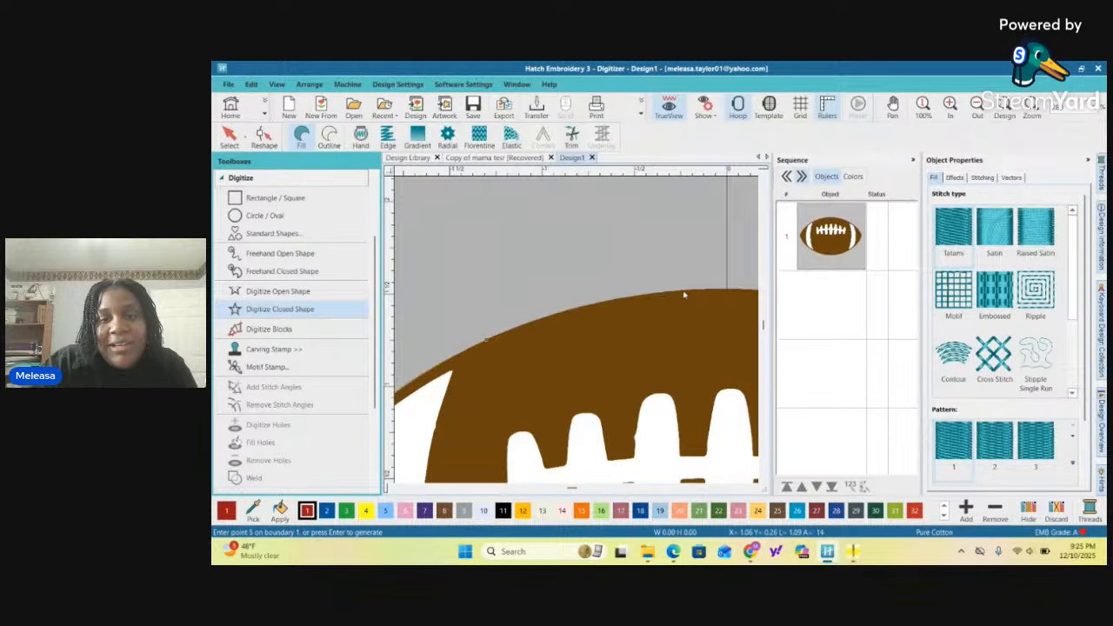
right_click(684, 290)
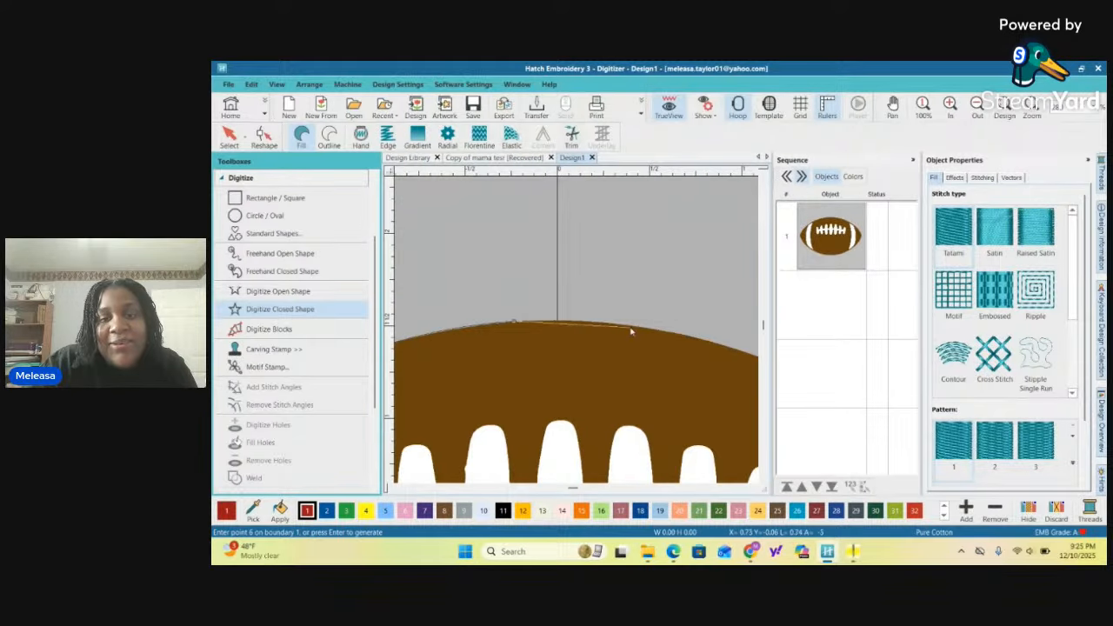
right_click(609, 325)
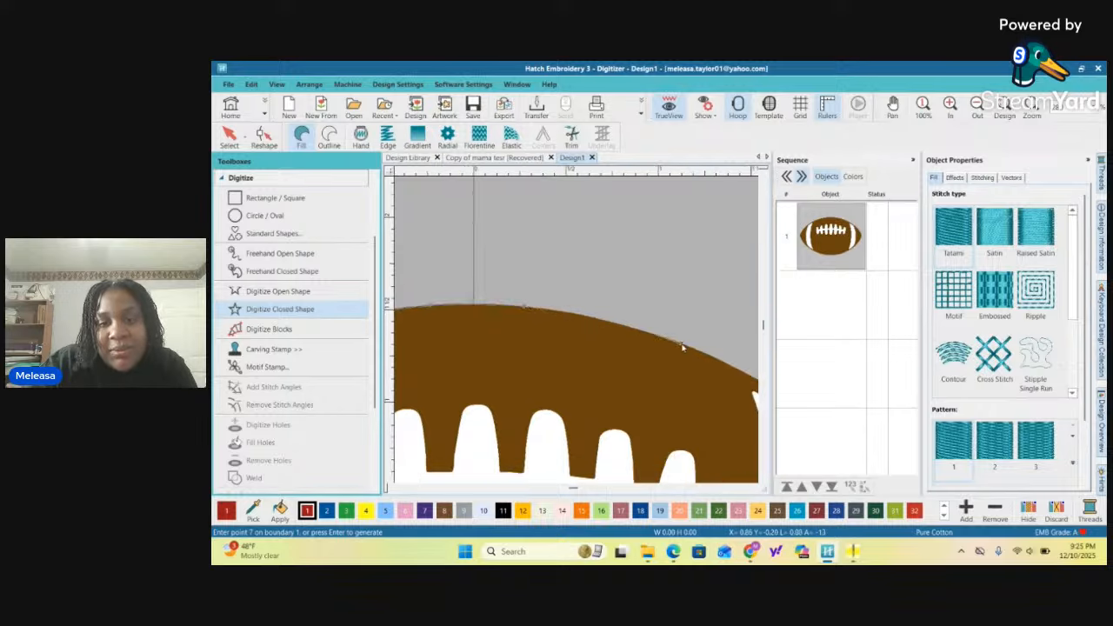
right_click(684, 344)
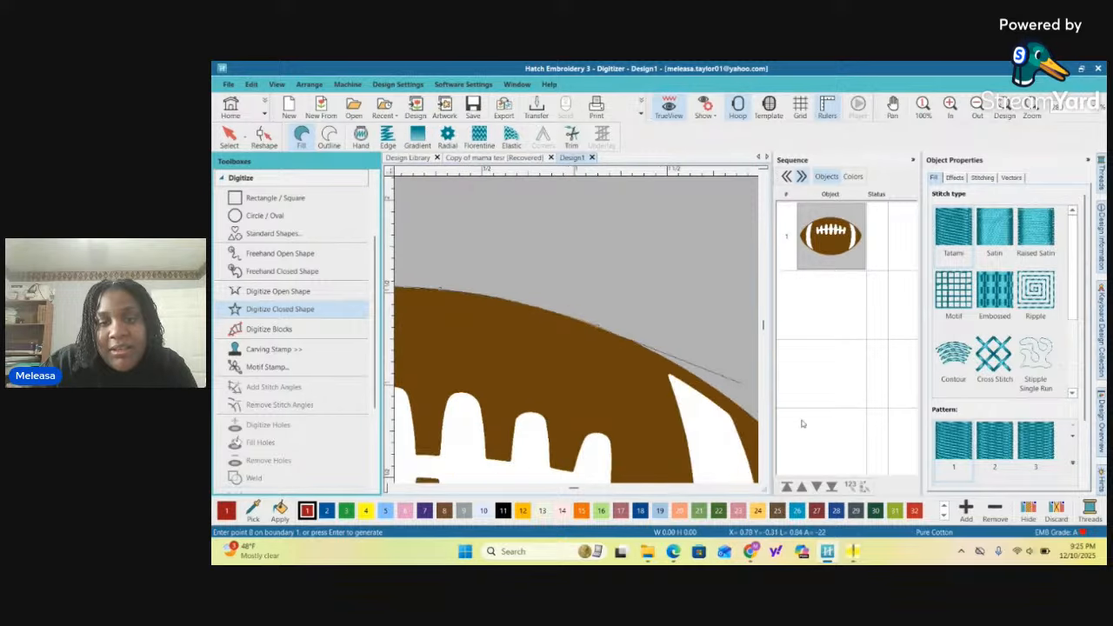
right_click(713, 391)
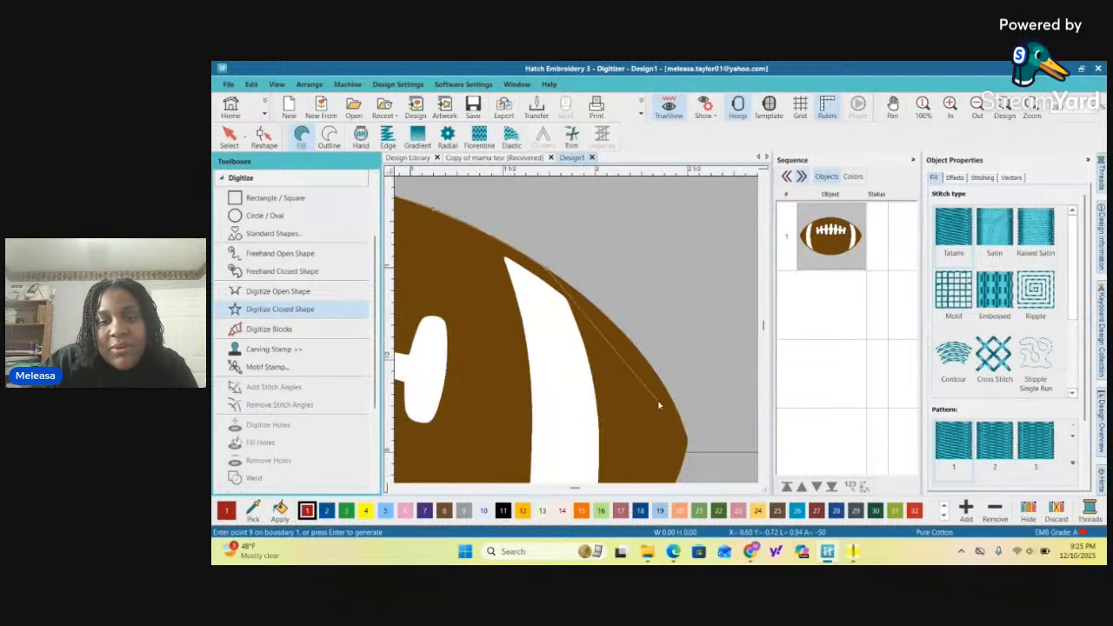
right_click(643, 357)
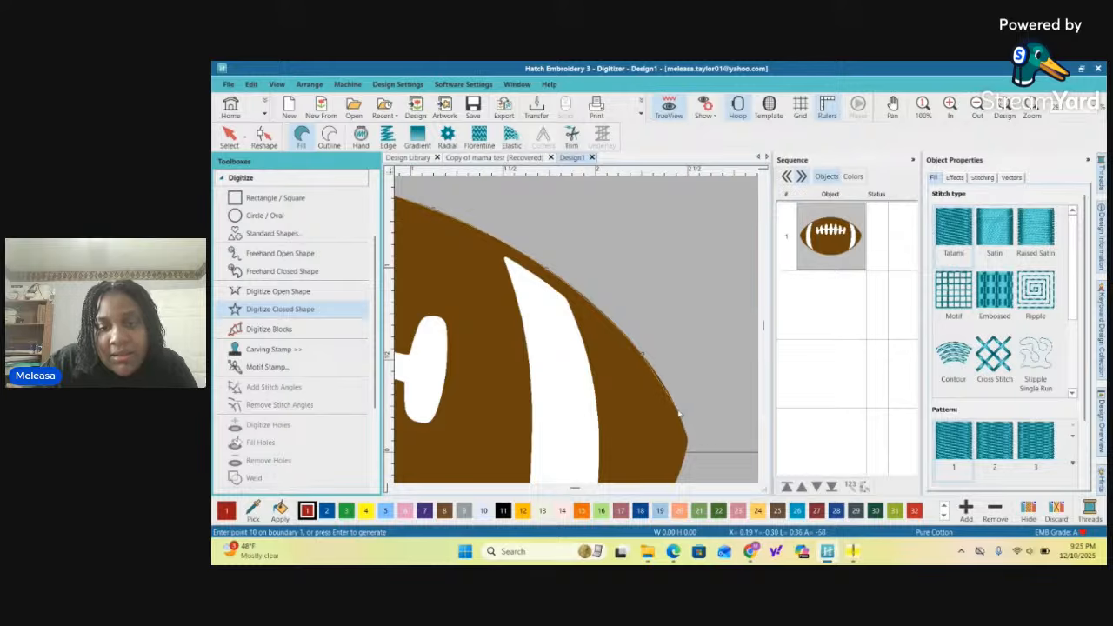
right_click(681, 416)
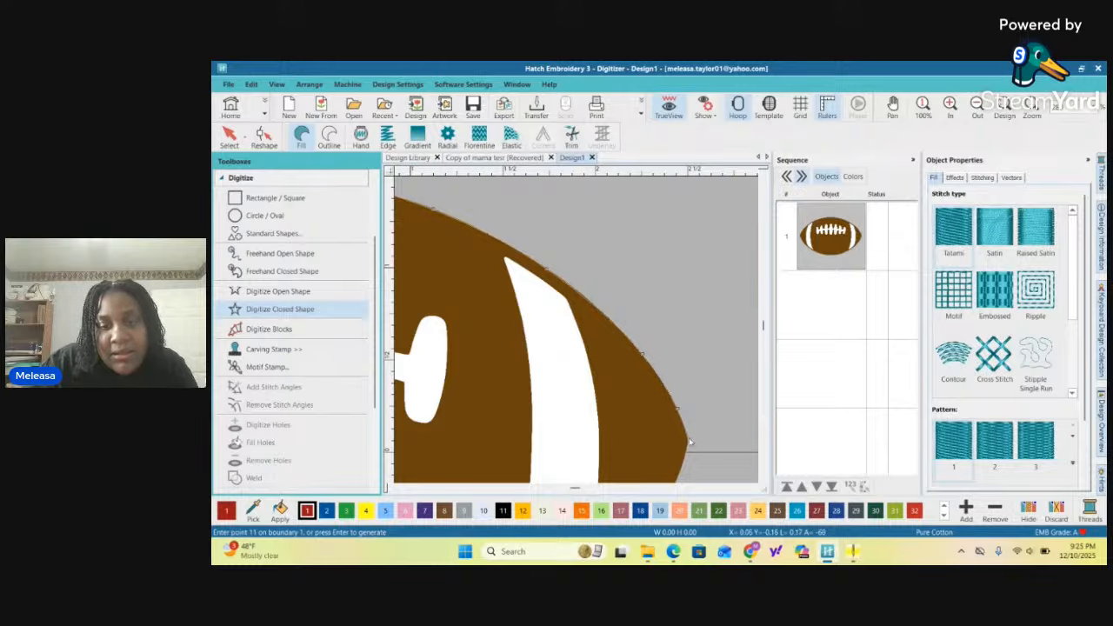
right_click(692, 447)
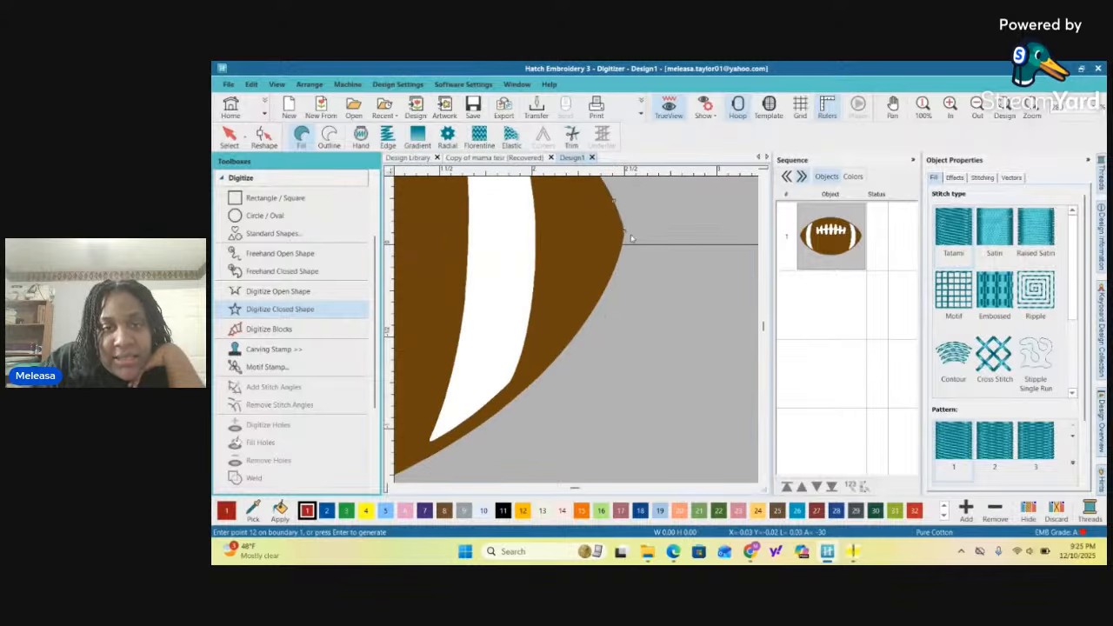
Trace the football's lower edge back toward the left tip and complete the closed shape
click(615, 276)
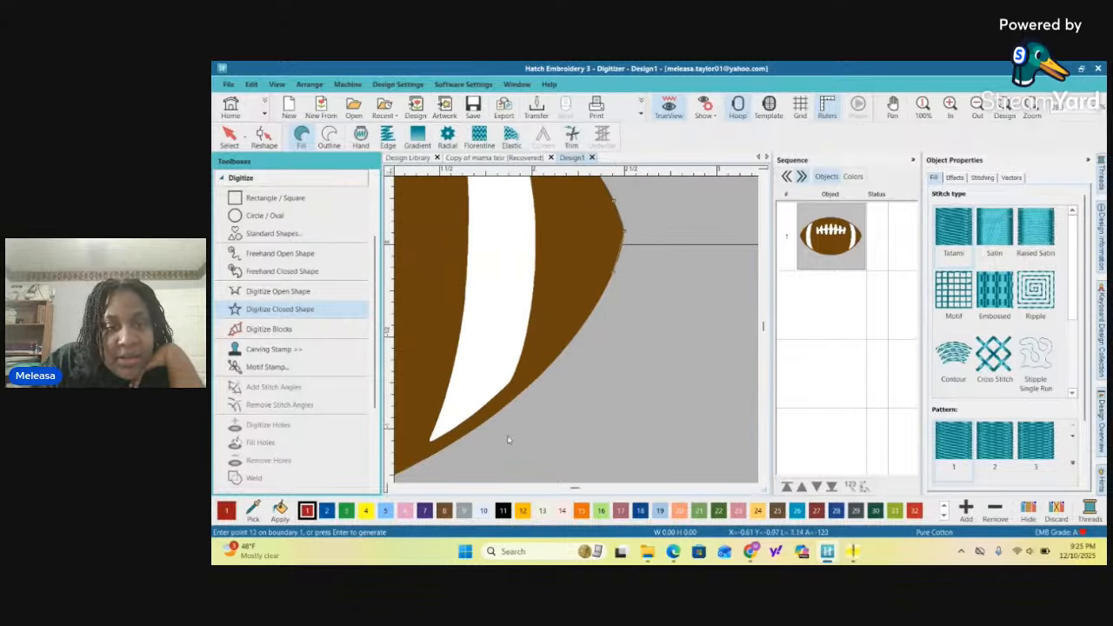
click(541, 378)
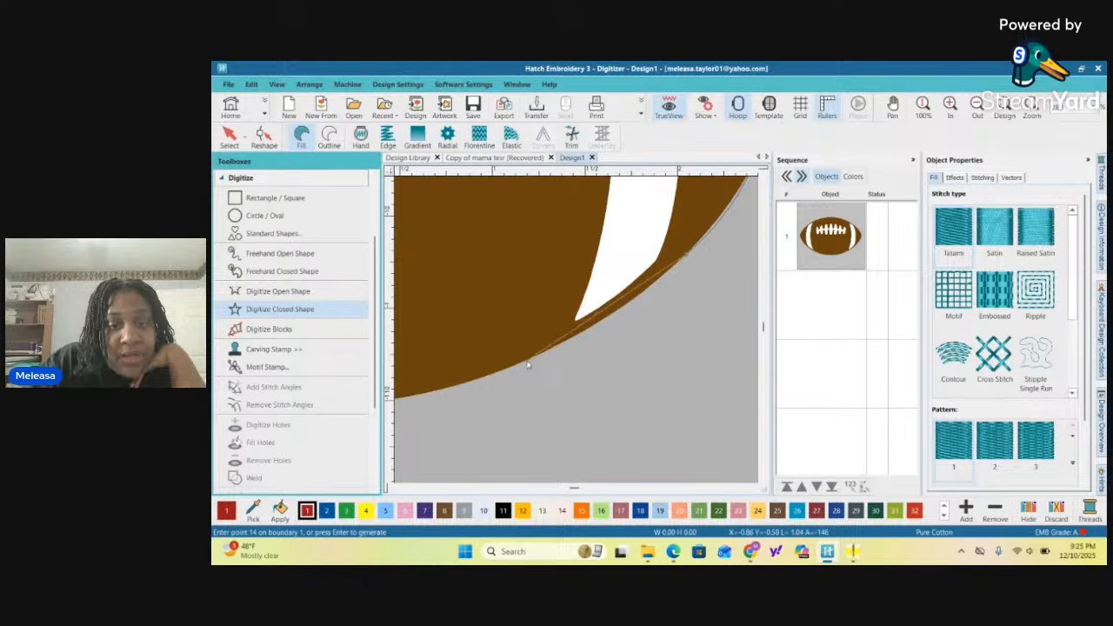
click(503, 375)
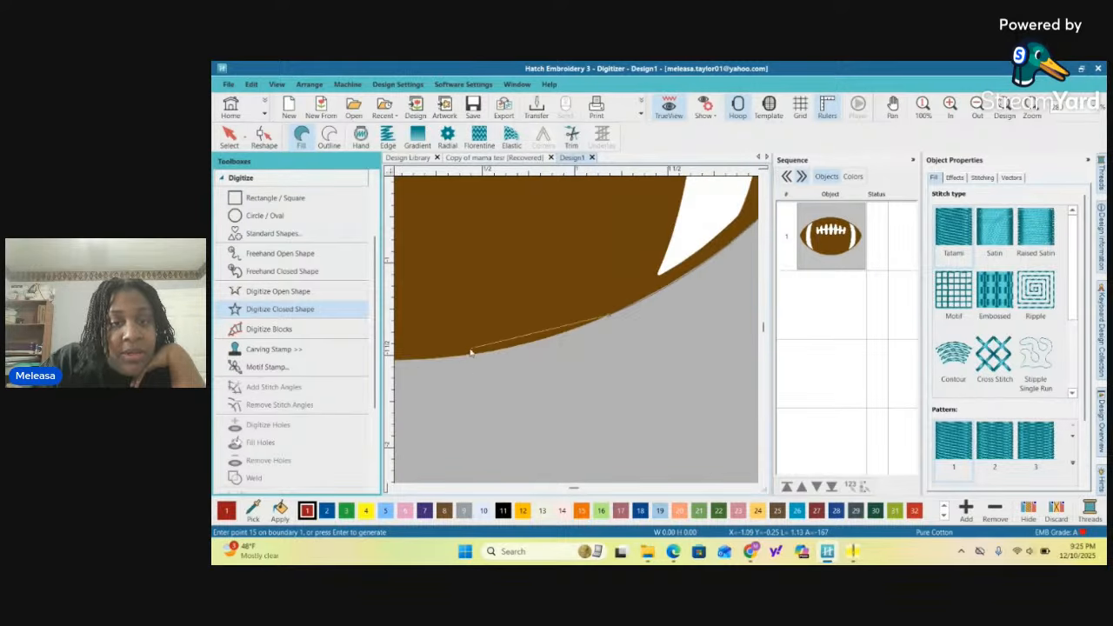
click(467, 358)
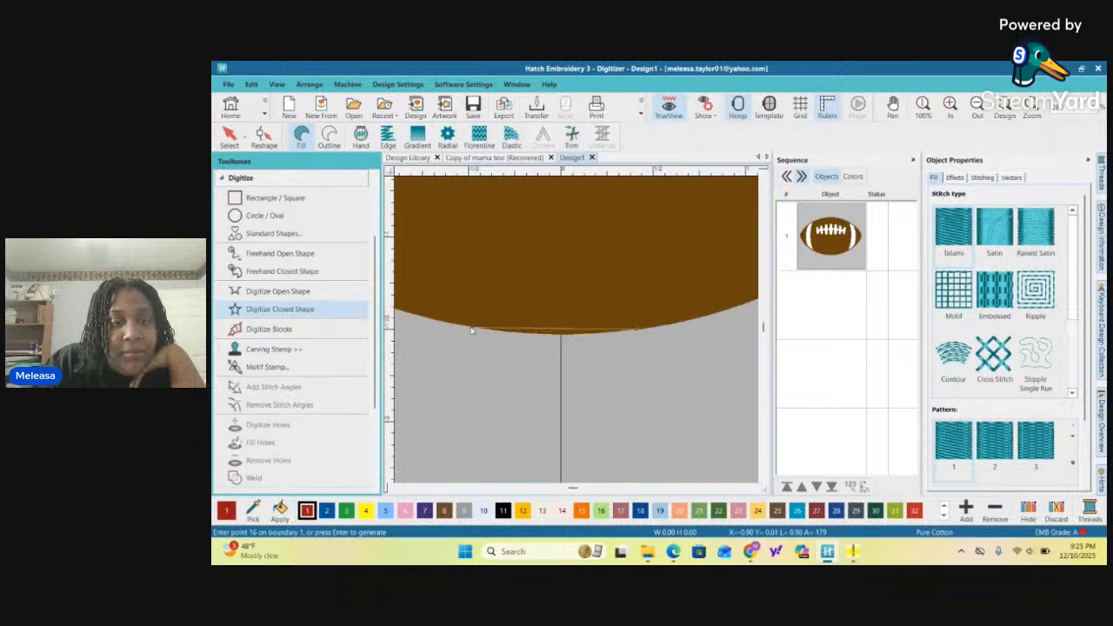
click(469, 328)
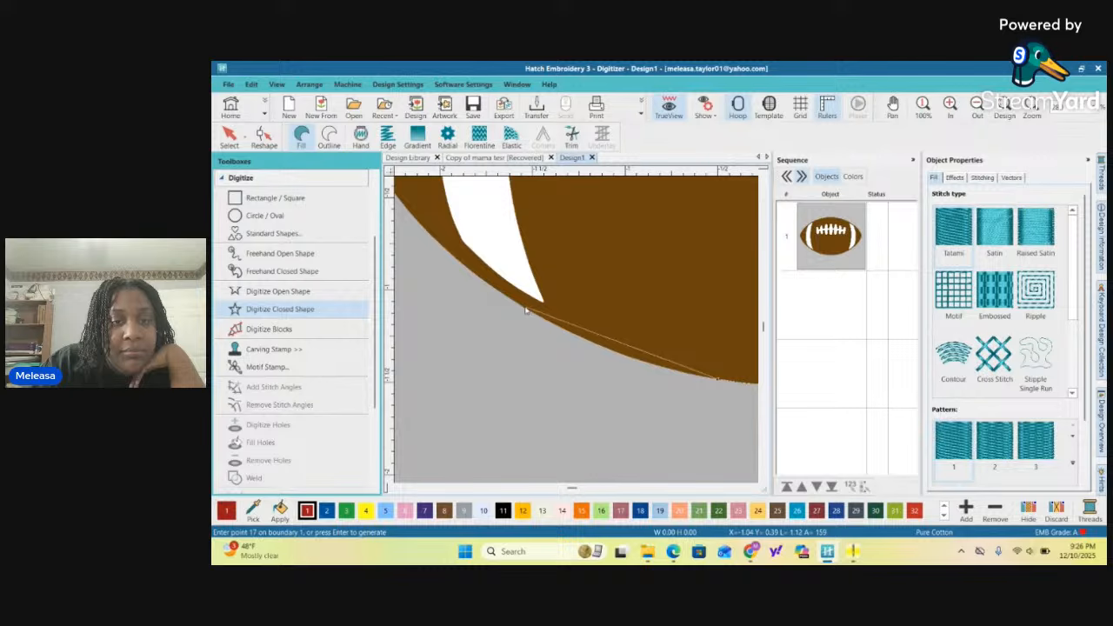
click(525, 309)
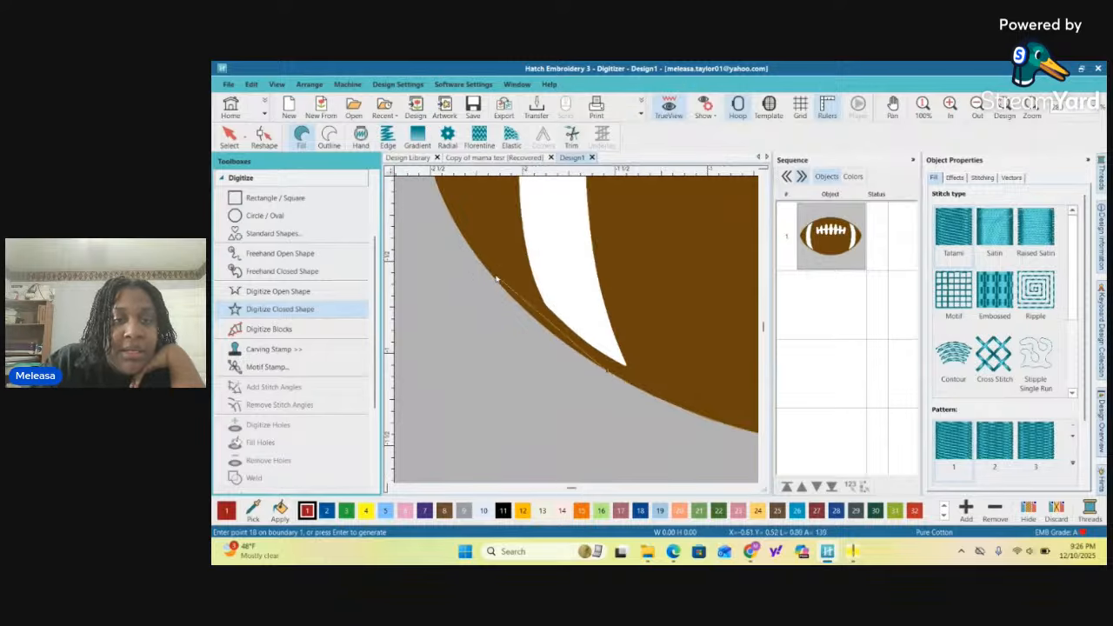
click(493, 279)
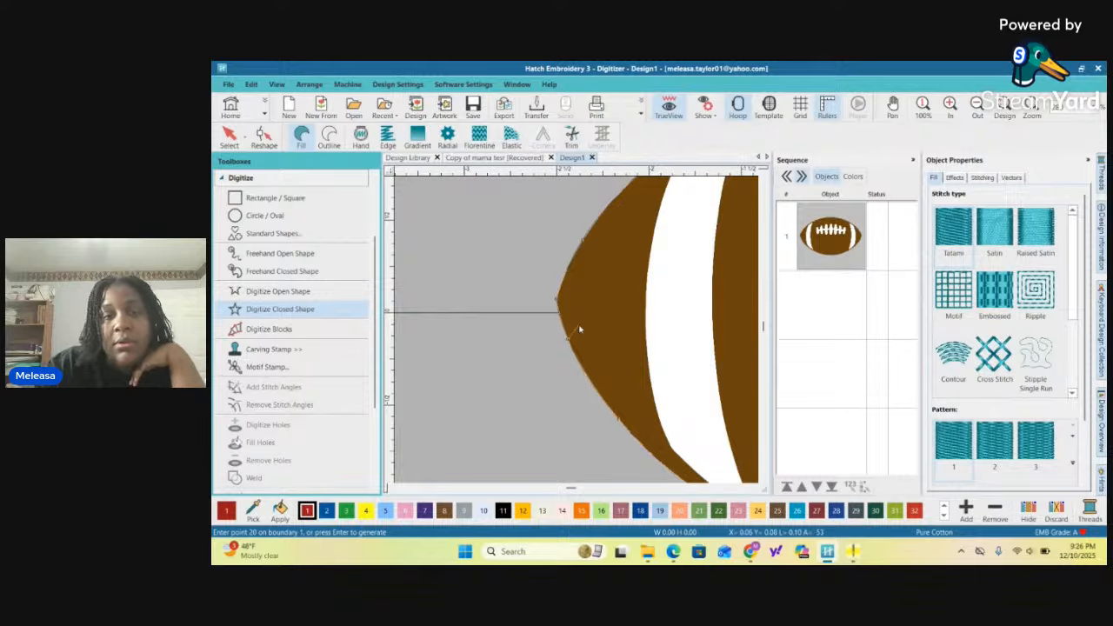
key(Return)
Convert the traced football shape from a fill to an outline
scroll(579, 329, down, 3)
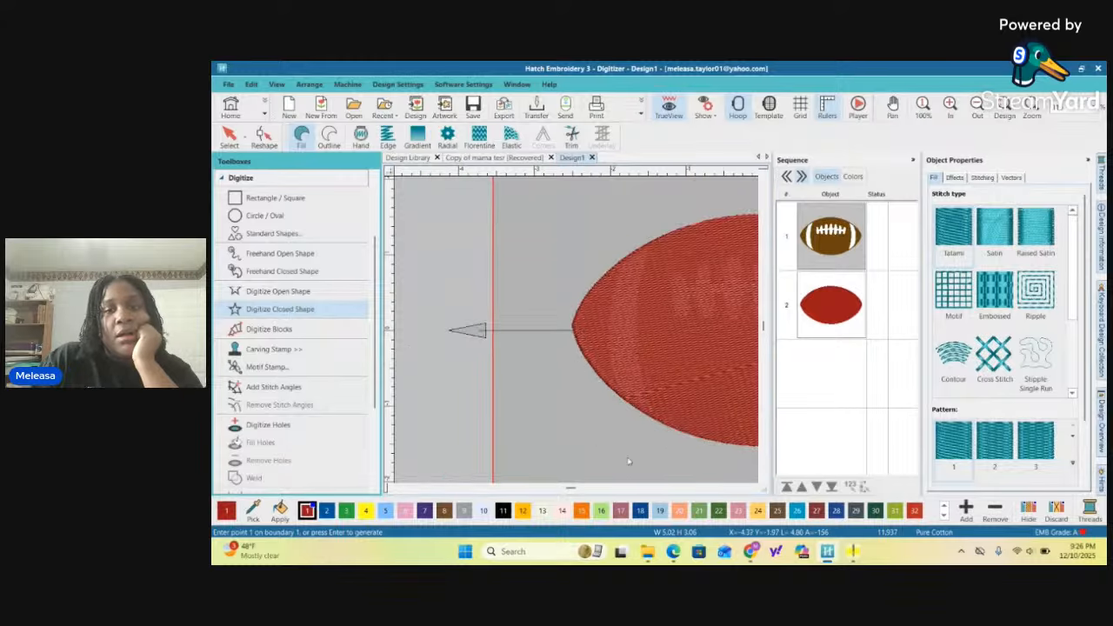
scroll(616, 301, down, 2)
scroll(576, 333, up, 3)
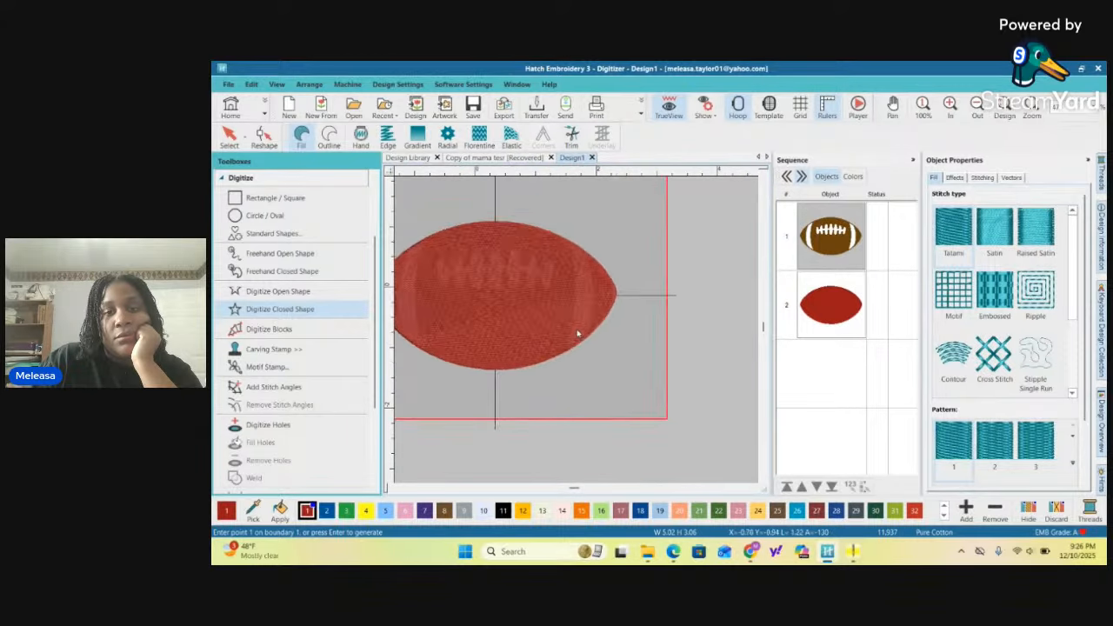
scroll(577, 333, down, 2)
scroll(580, 333, down, 1)
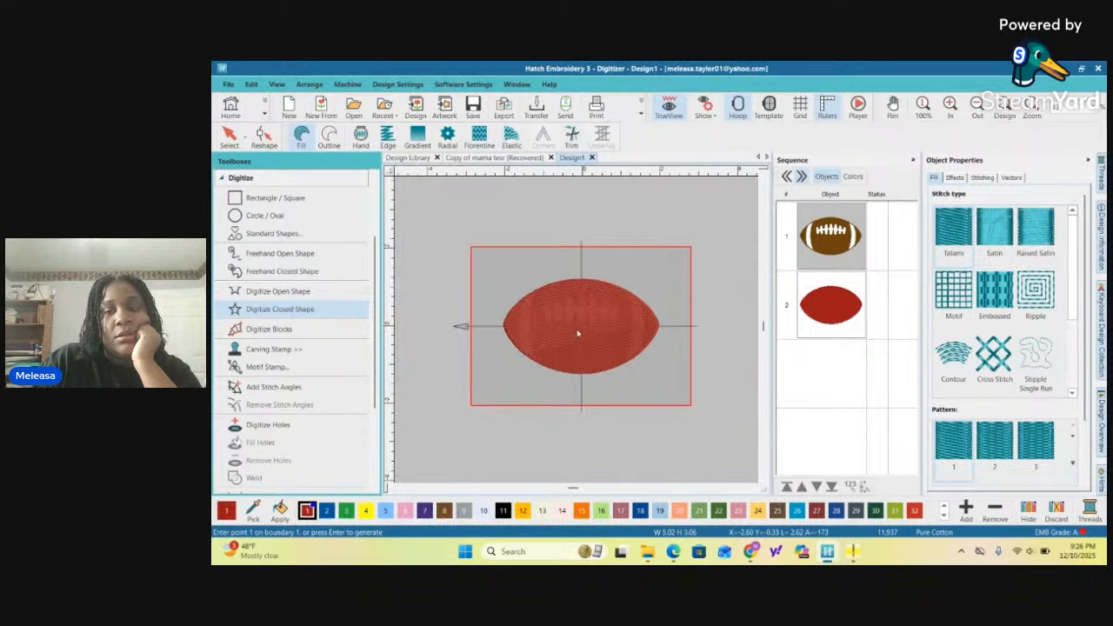
scroll(579, 333, up, 1)
scroll(577, 330, up, 2)
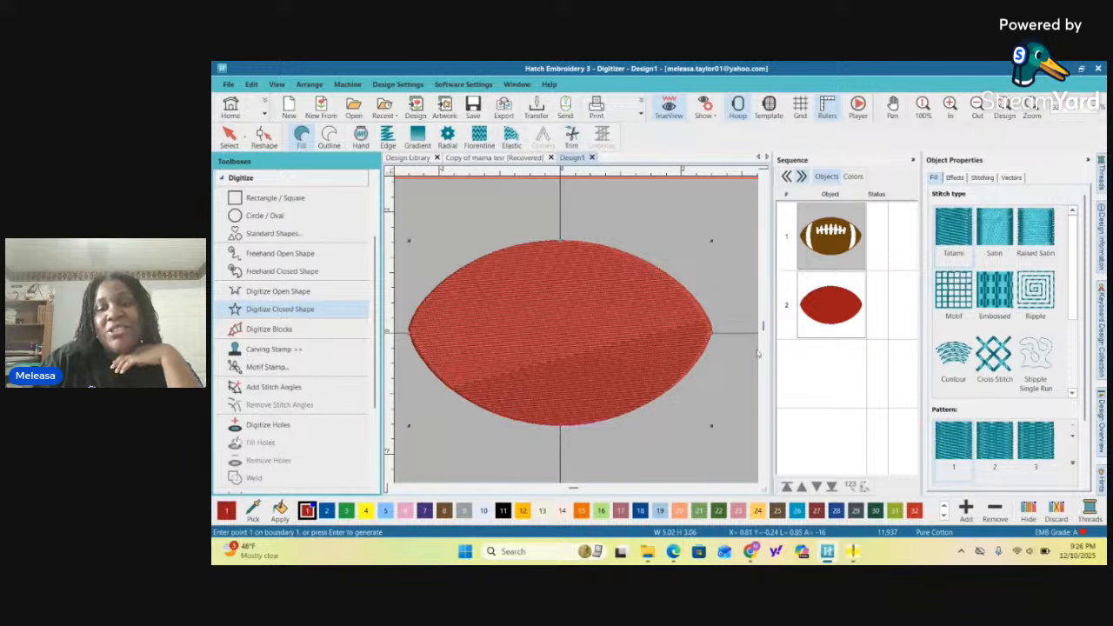
click(831, 304)
click(329, 137)
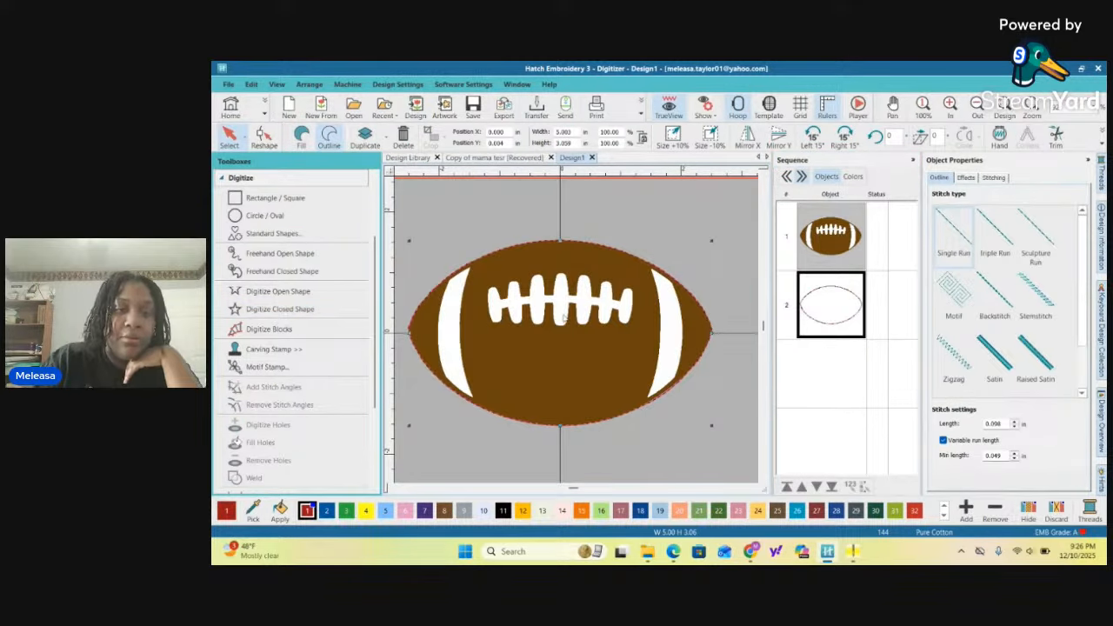
Examine how the stitched outline follows the edge of the football artwork
scroll(661, 337, down, 3)
scroll(576, 333, up, 3)
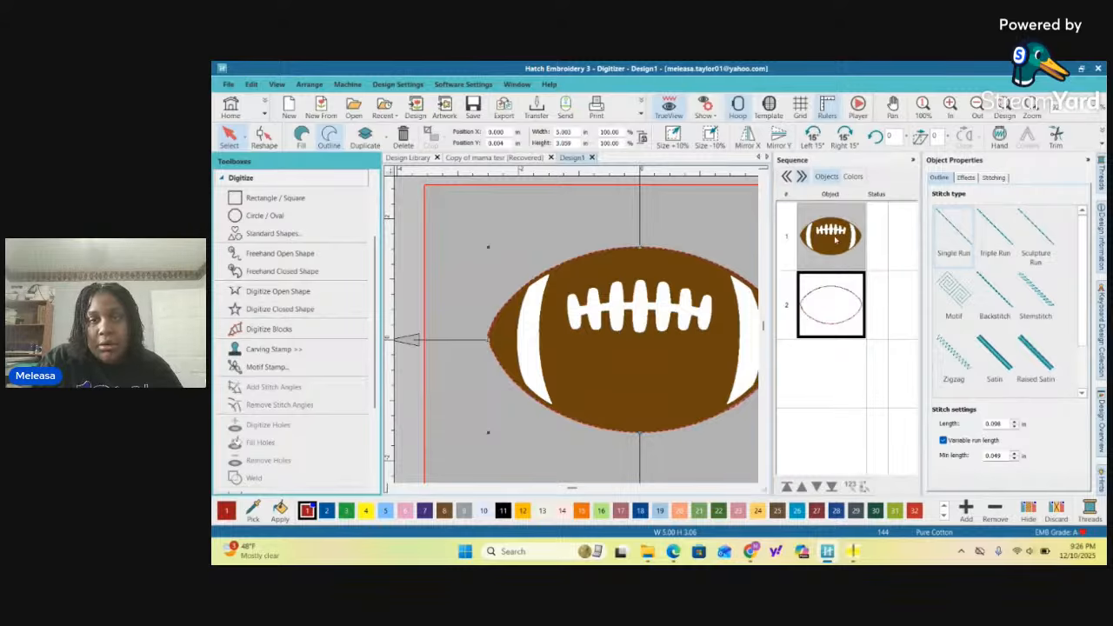
scroll(577, 334, down, 1)
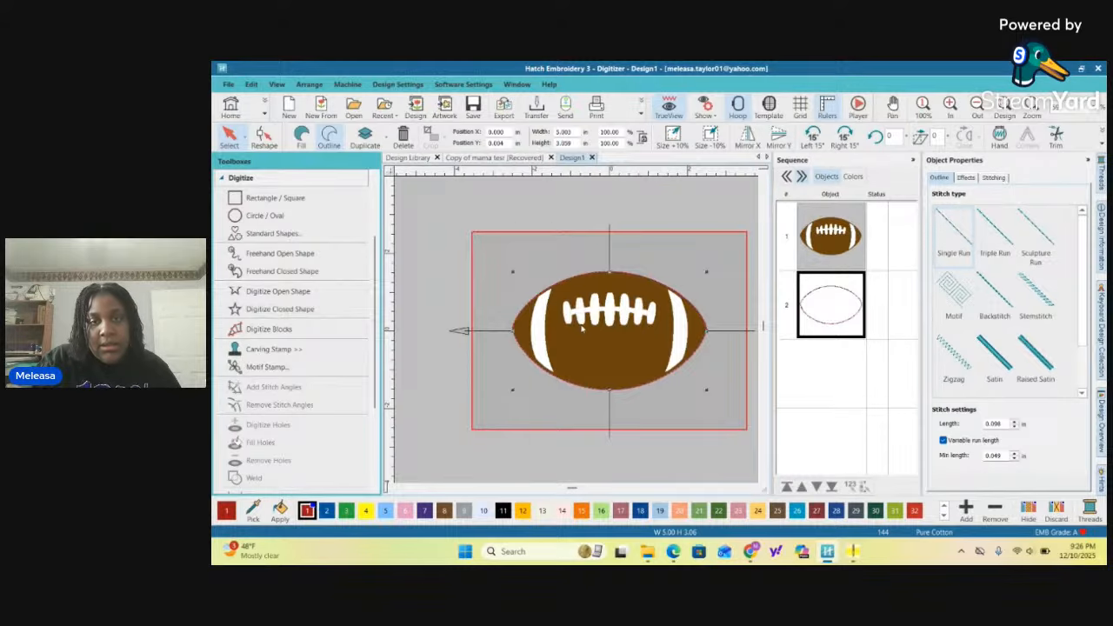
scroll(582, 328, up, 2)
scroll(582, 327, down, 2)
scroll(585, 326, up, 1)
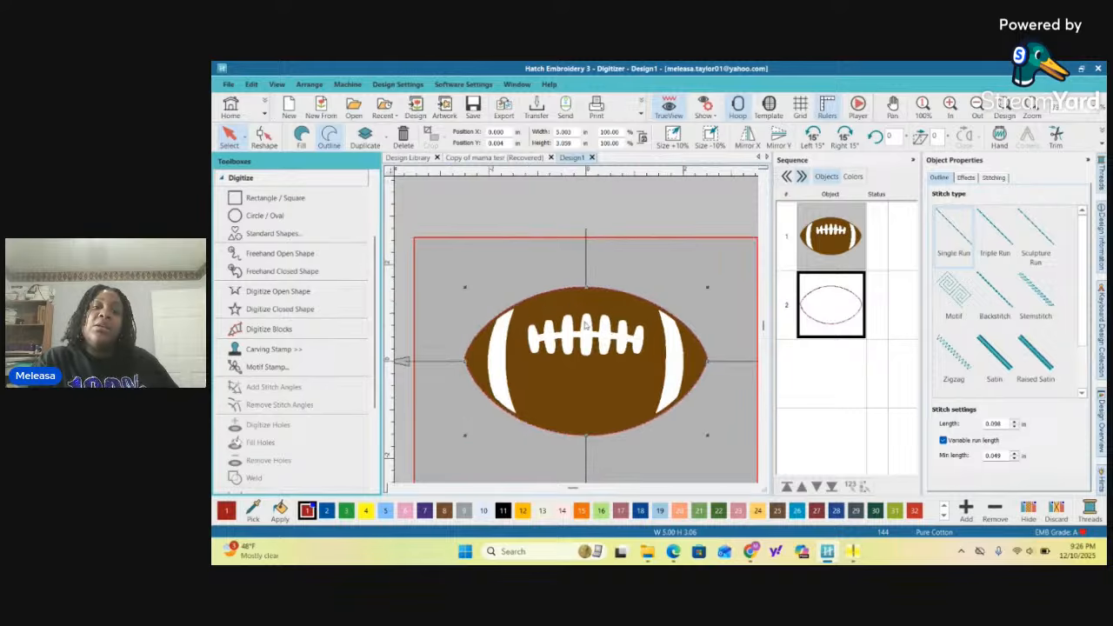
scroll(586, 327, down, 1)
scroll(502, 370, up, 4)
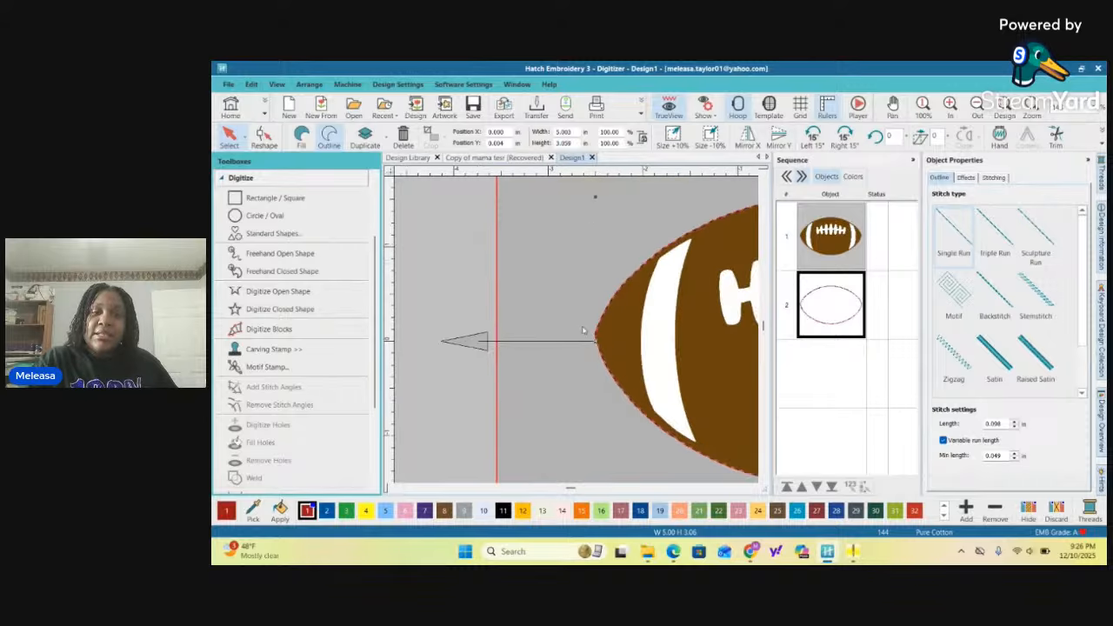
scroll(577, 330, down, 1)
scroll(685, 351, down, 1)
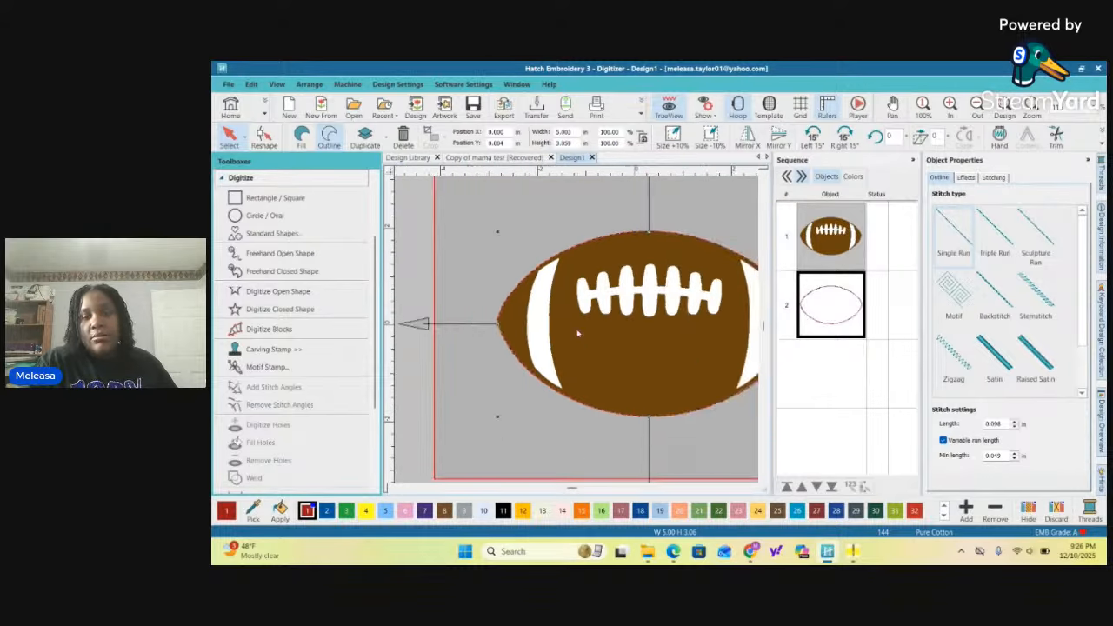
Duplicate the football outline in place
scroll(580, 333, down, 2)
scroll(634, 353, up, 2)
scroll(577, 332, down, 1)
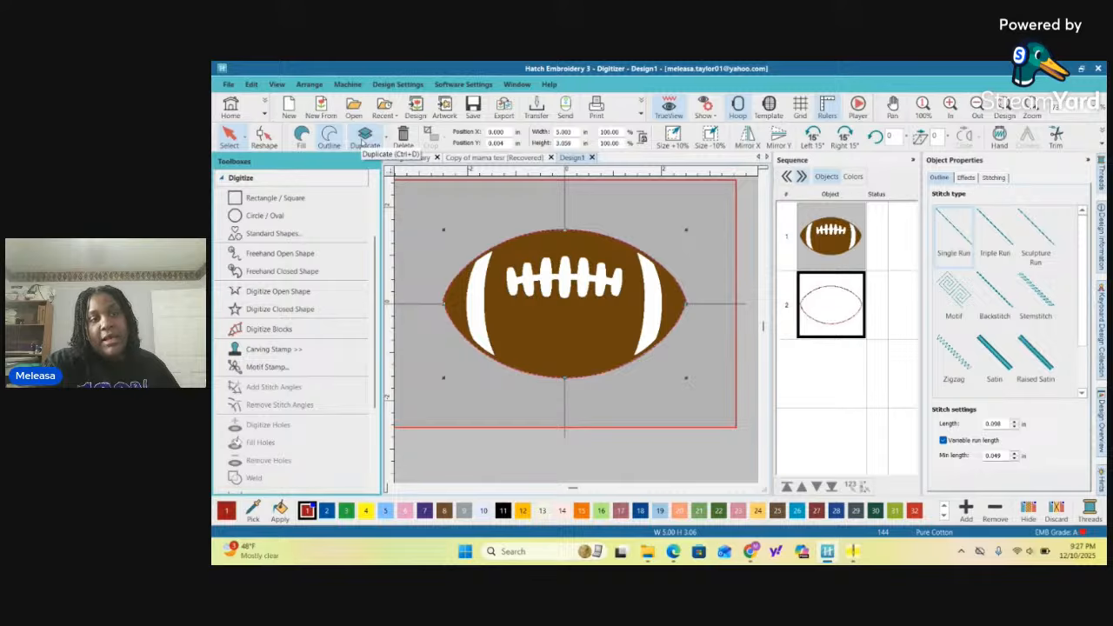
click(365, 138)
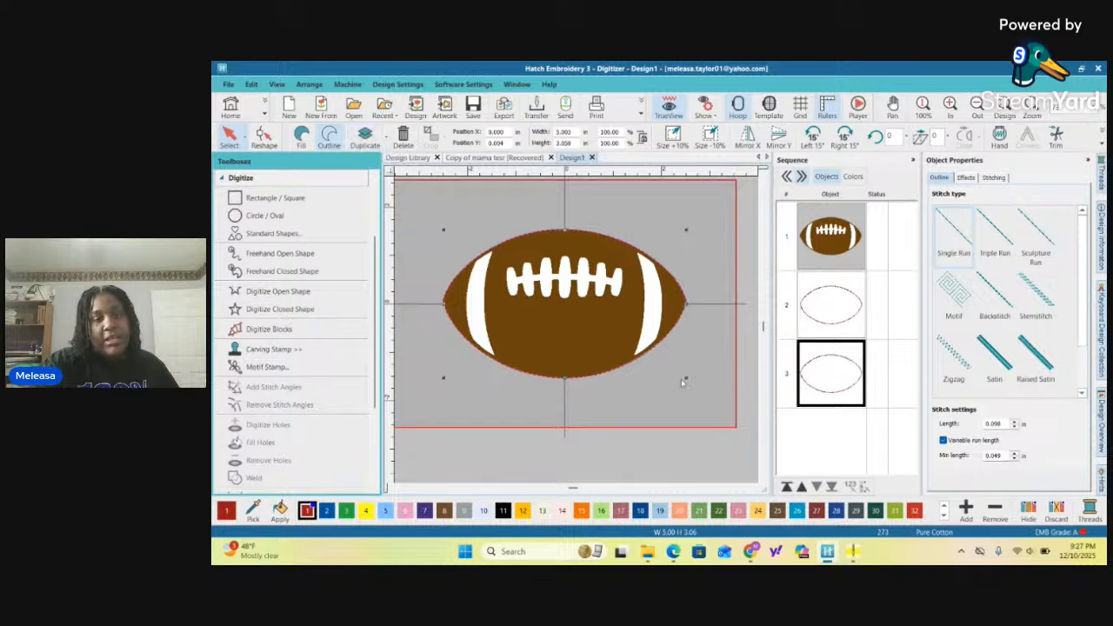
Recolor the duplicated football outline with palette color 7 and set its stitch type to Triple Run
click(425, 511)
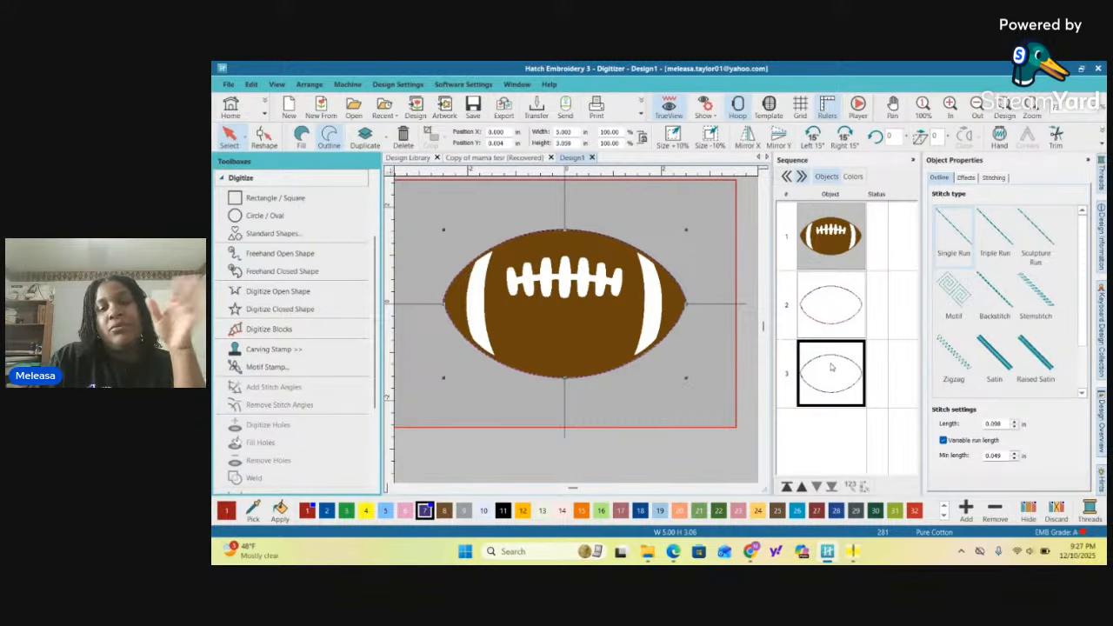
click(994, 248)
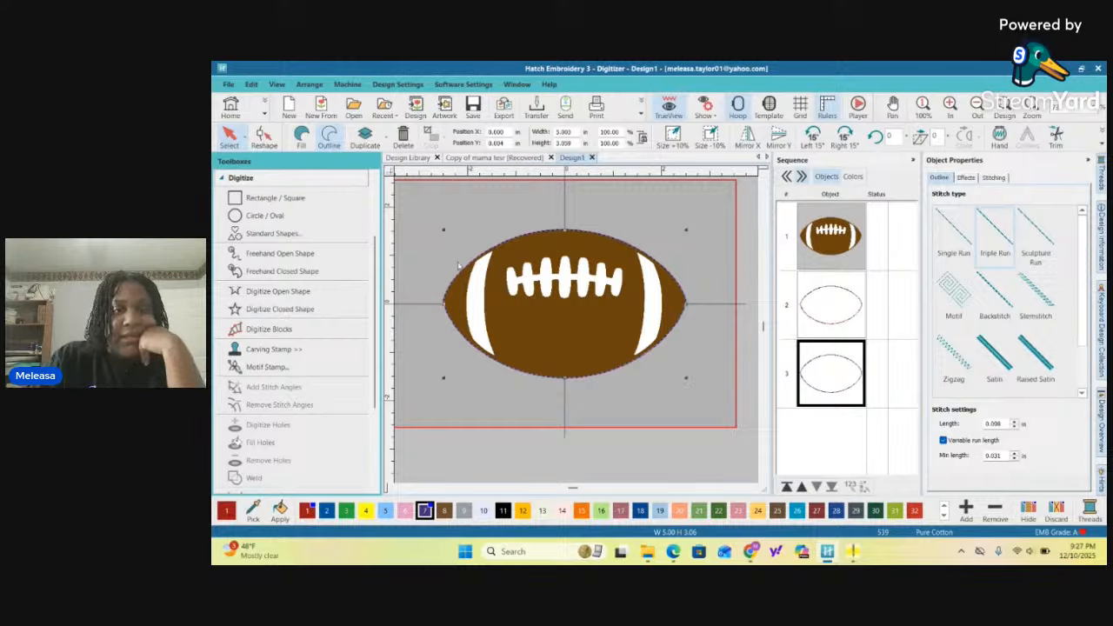
Start a satin-filled Digitize Blocks shape on the football's left white stripe, placing the first two point pairs across its upper end
scroll(458, 266, up, 3)
scroll(578, 333, down, 3)
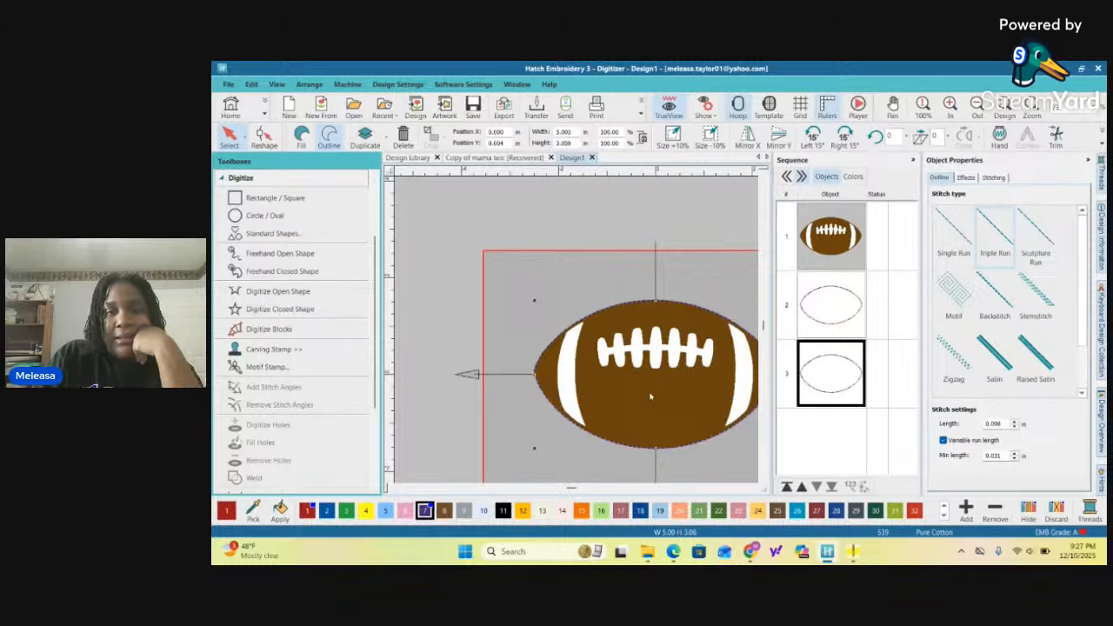
scroll(572, 335, up, 2)
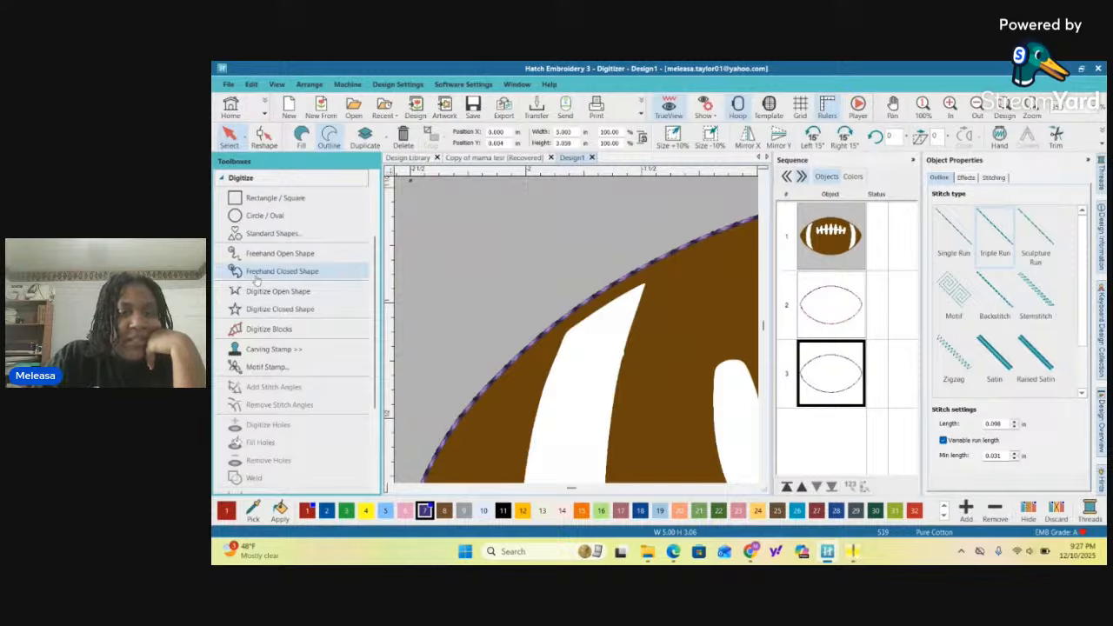
click(279, 338)
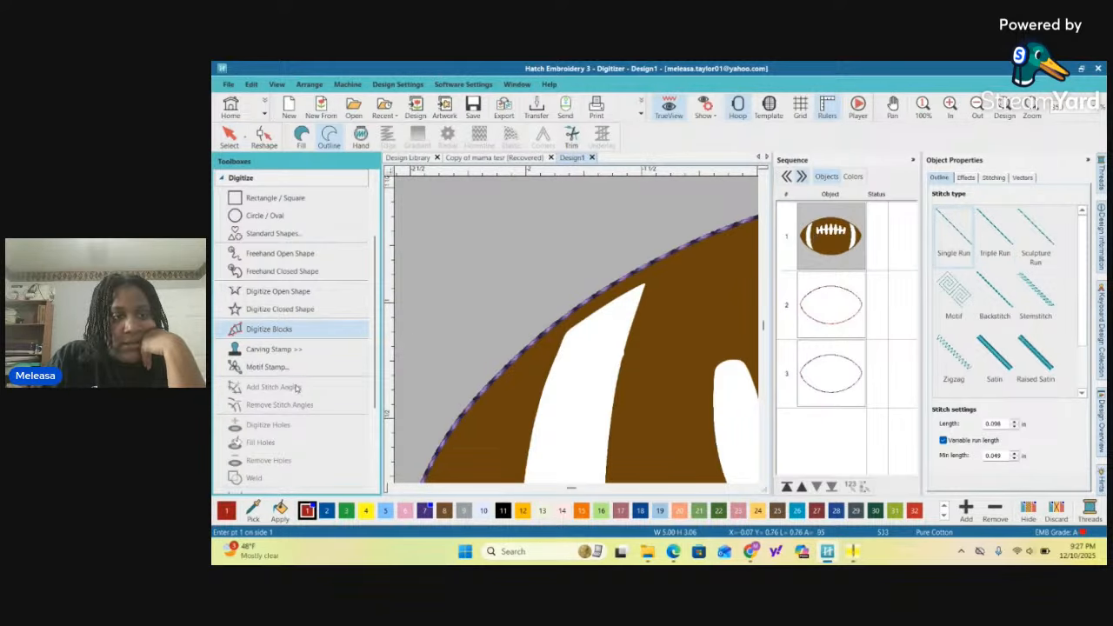
click(301, 135)
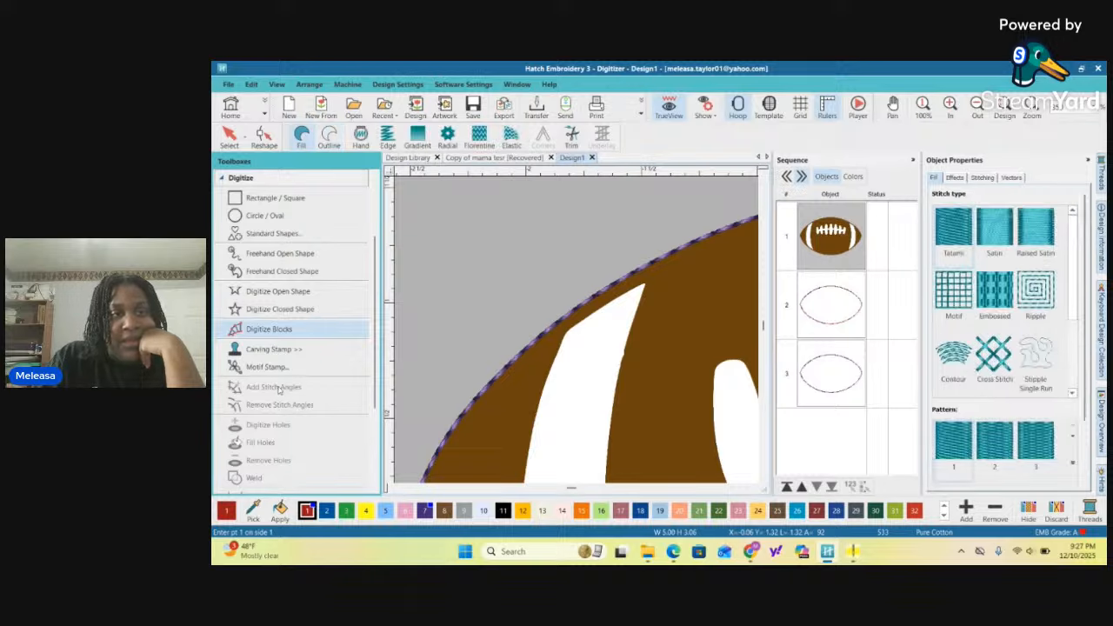
click(313, 334)
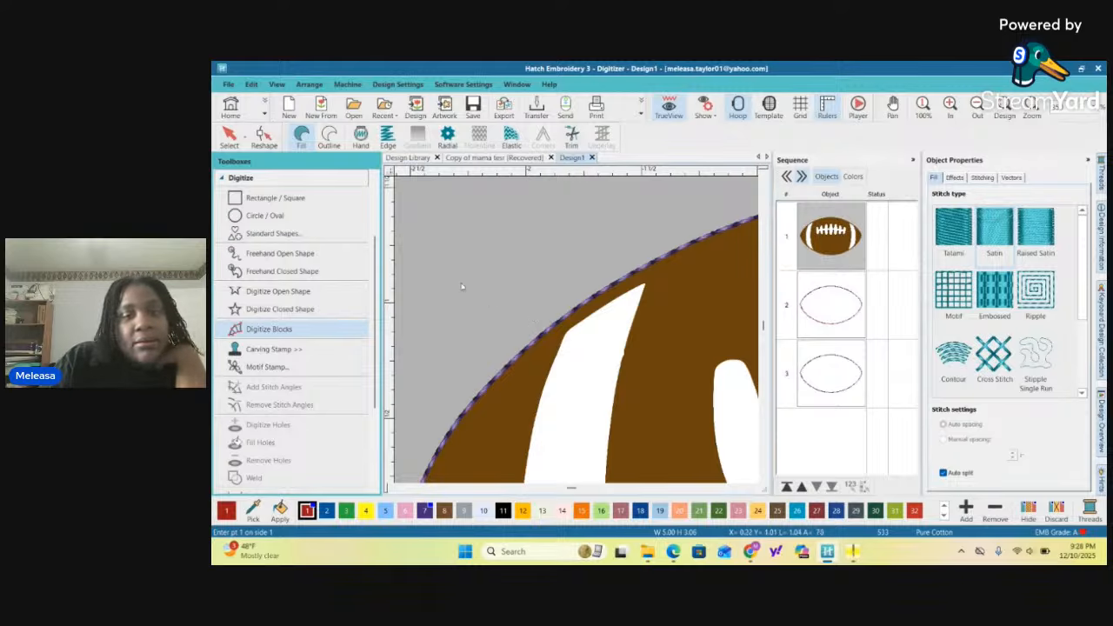
click(568, 338)
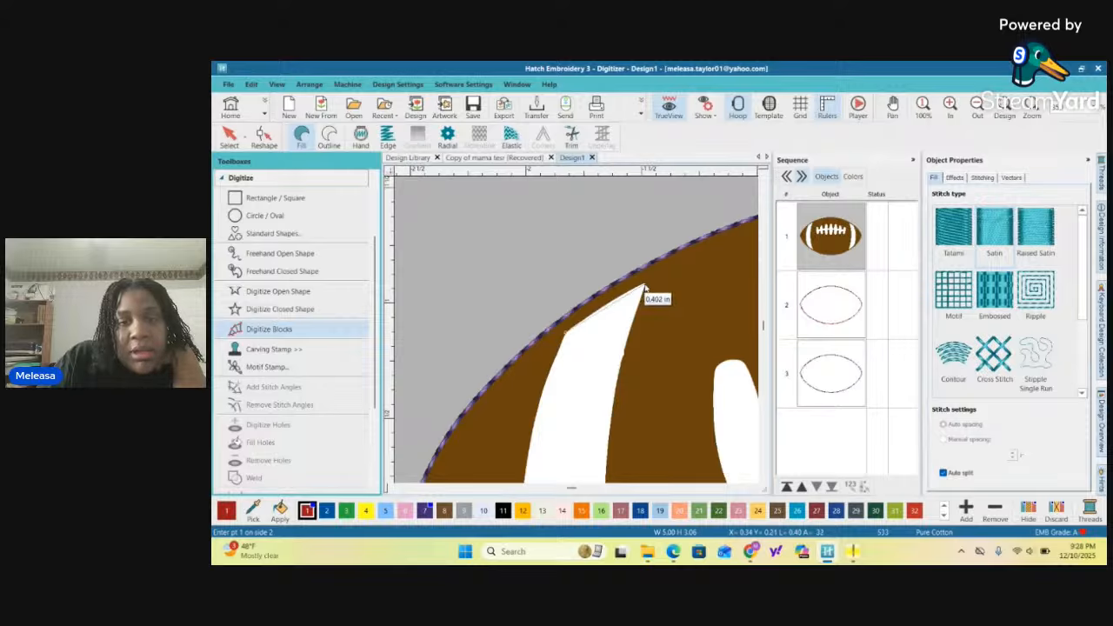
click(644, 289)
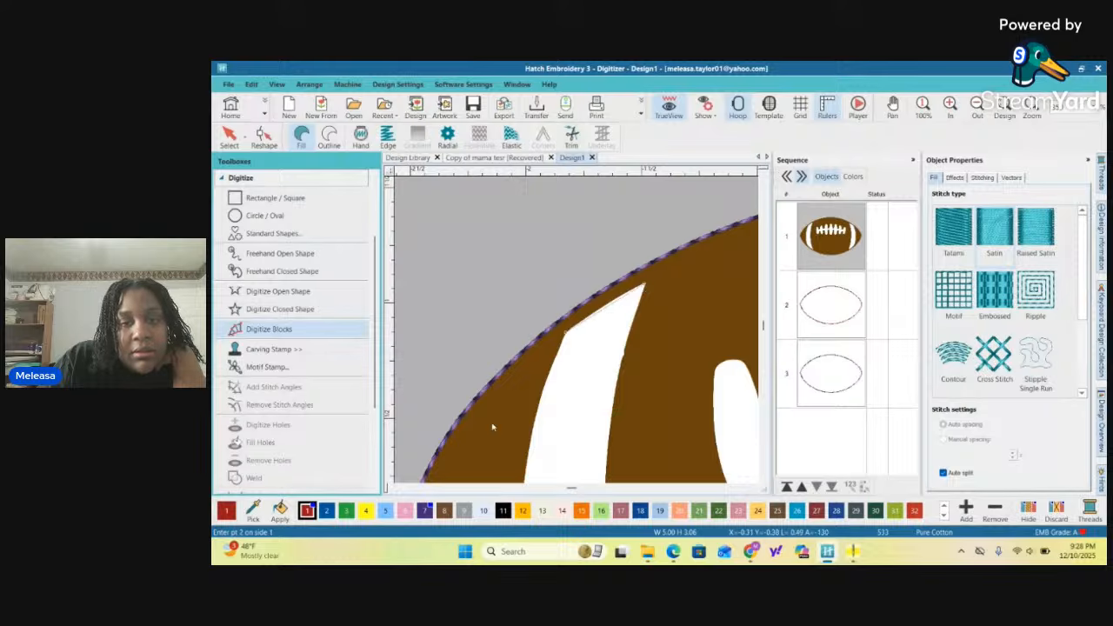
click(540, 400)
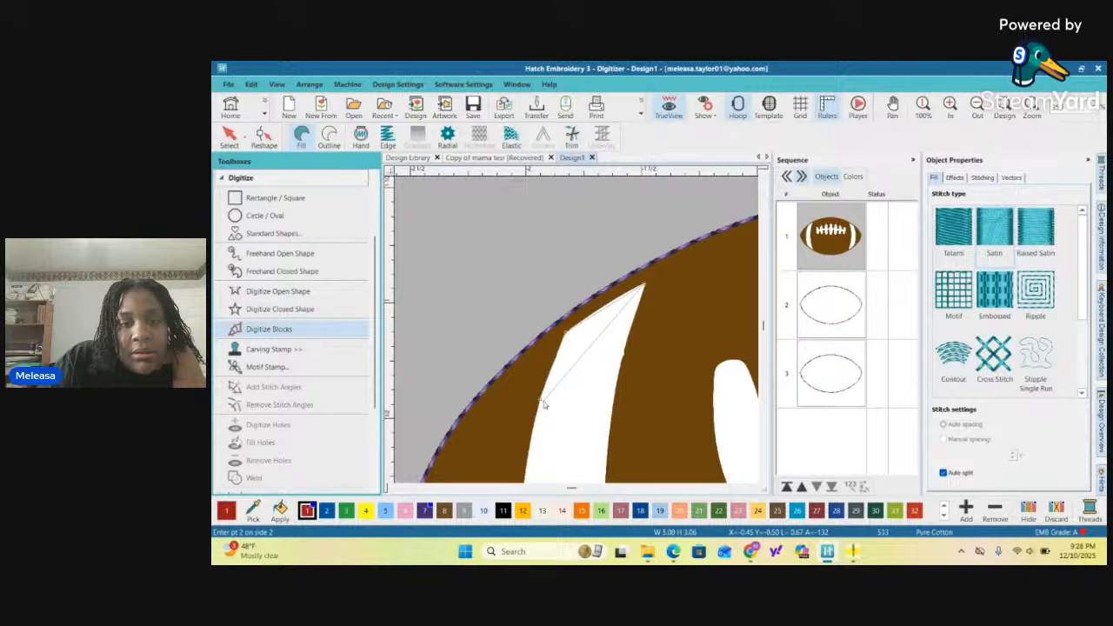
click(617, 399)
Continue the satin block down the left stripe with the third and fourth point pairs, ending at the football's horizontal centerline
scroll(548, 391, down, 3)
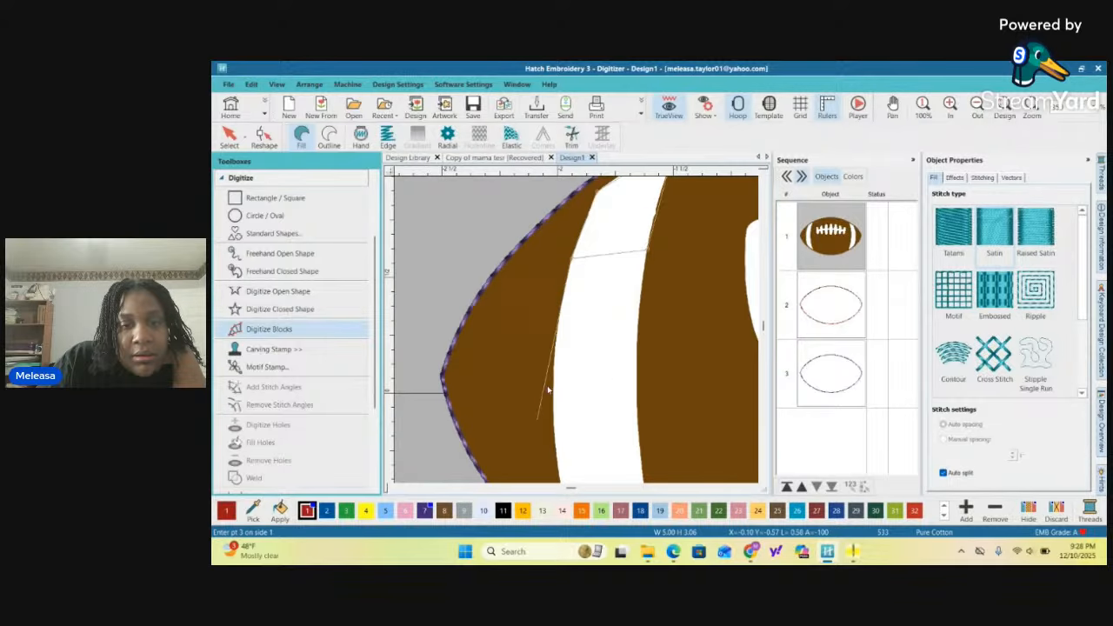
click(561, 328)
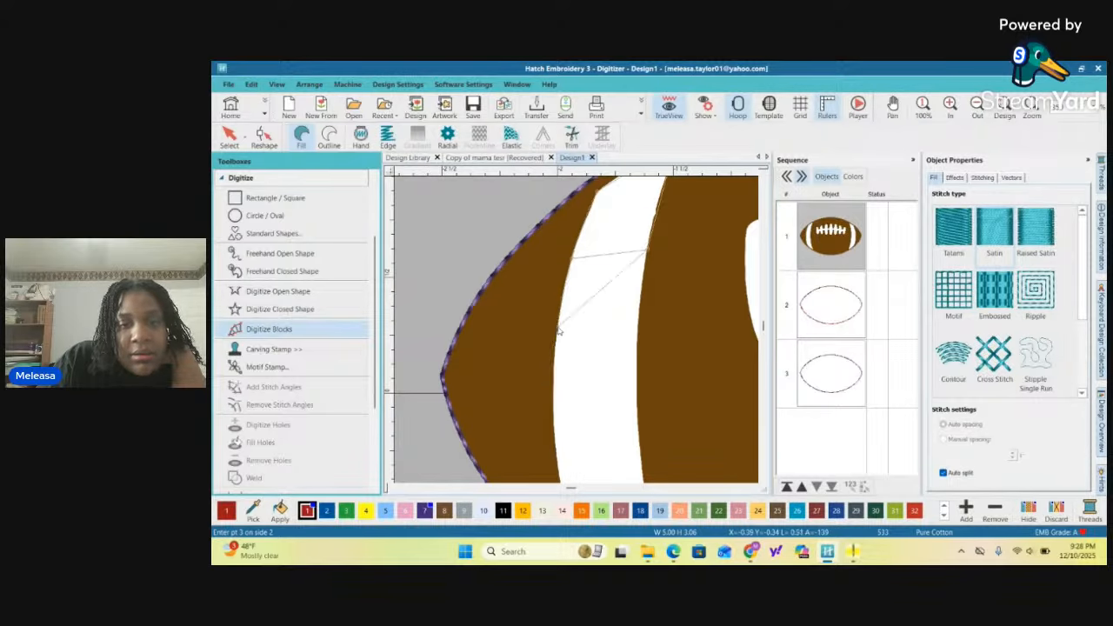
click(639, 329)
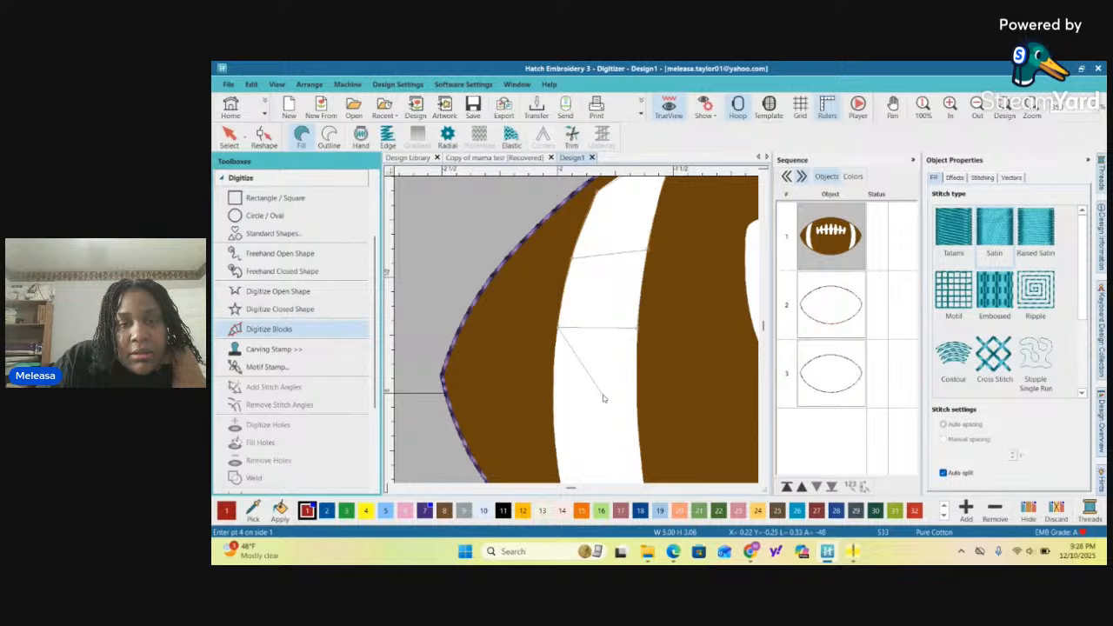
click(555, 410)
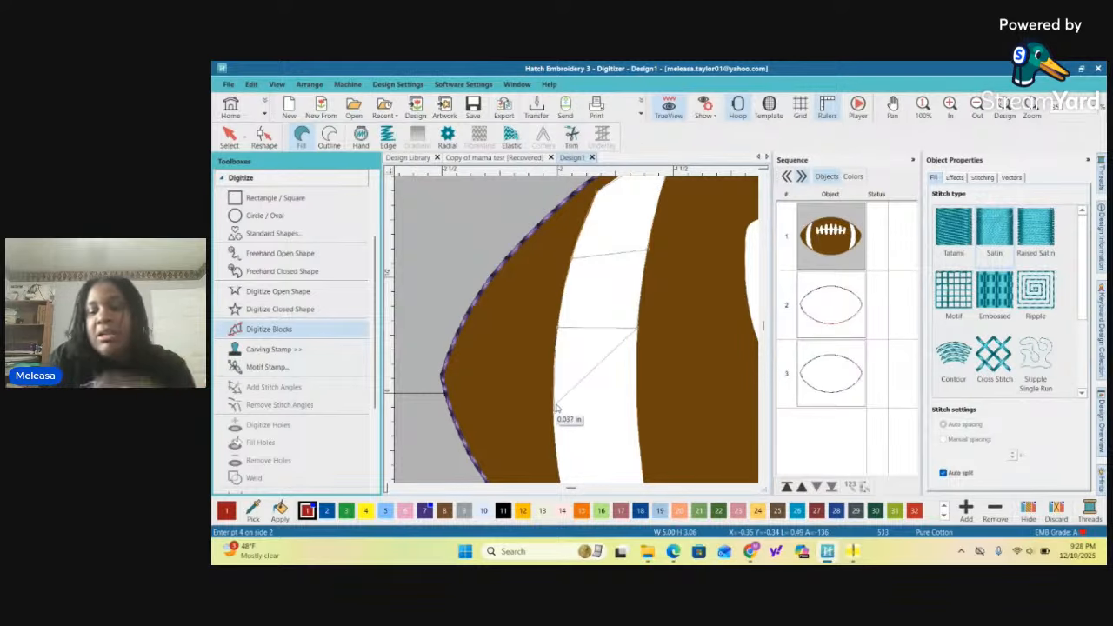
key(BackSpace)
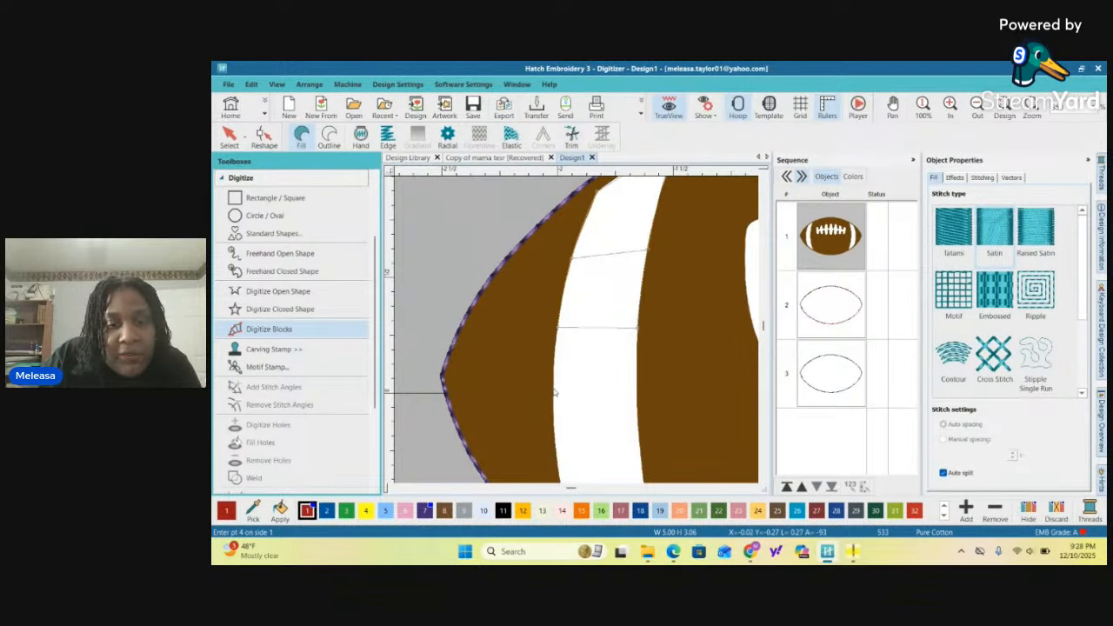
click(555, 392)
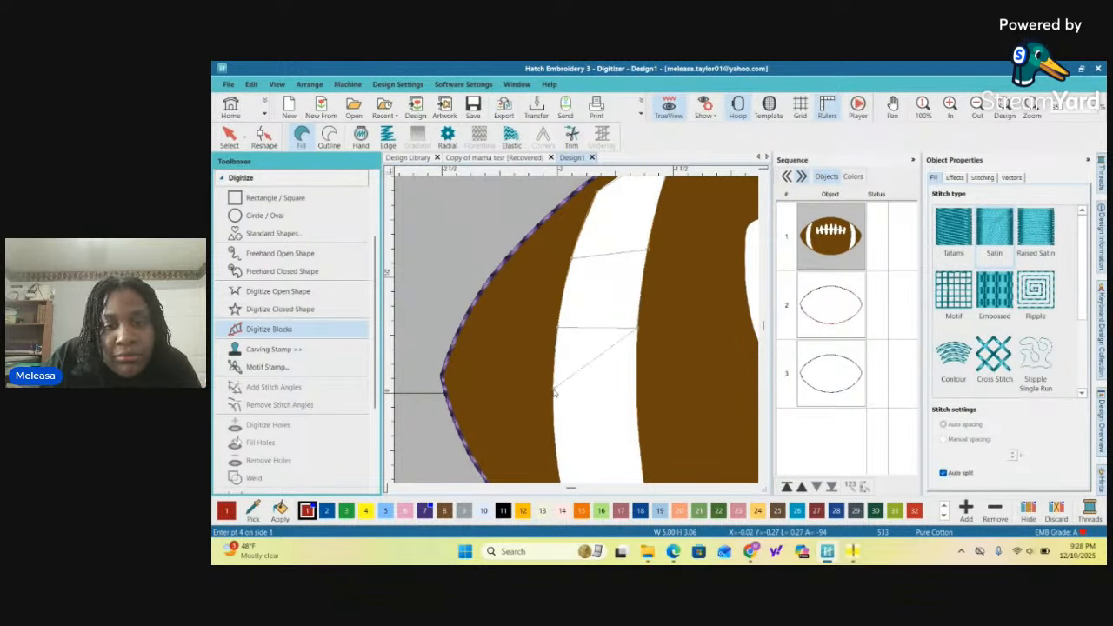
click(637, 394)
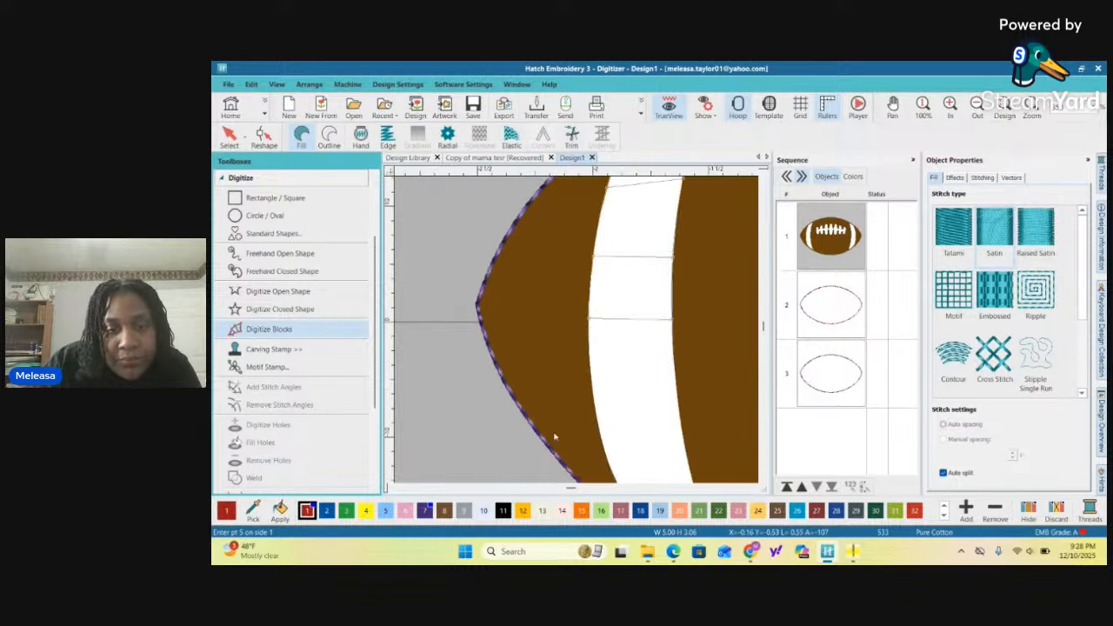
Place the fifth to seventh point pairs on the stripe's opposite edges, from below the centerline to its lower bend
click(591, 386)
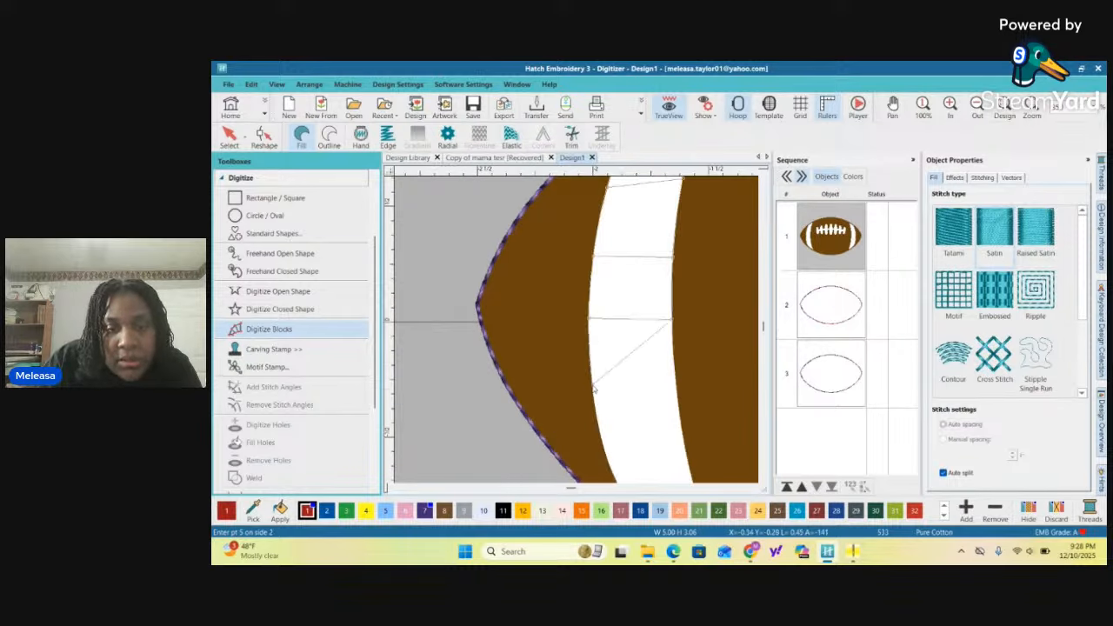
click(668, 387)
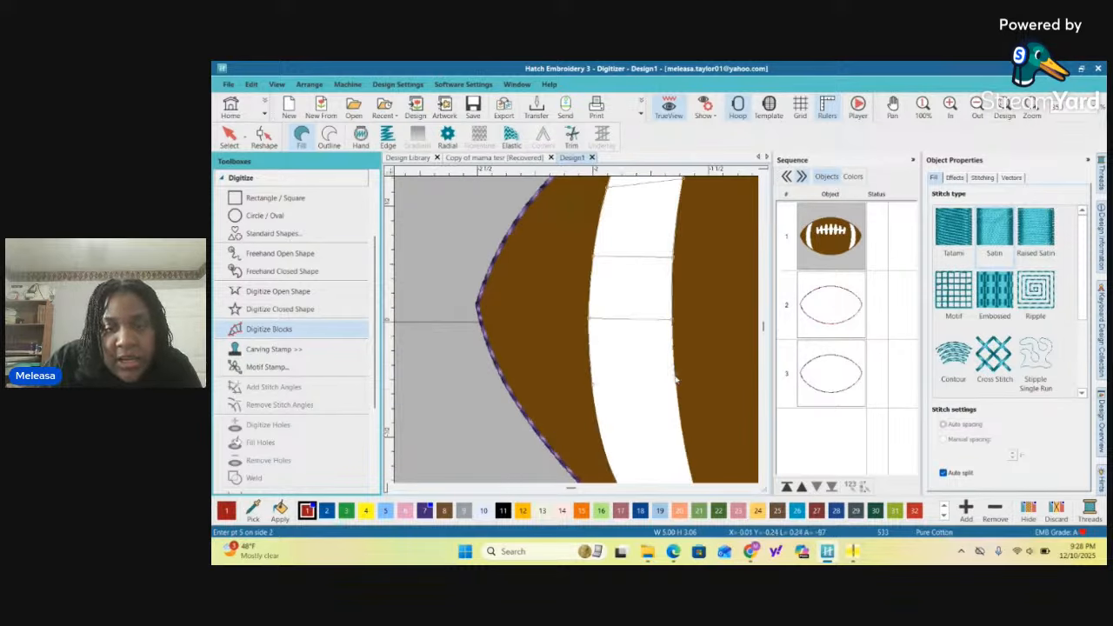
click(598, 374)
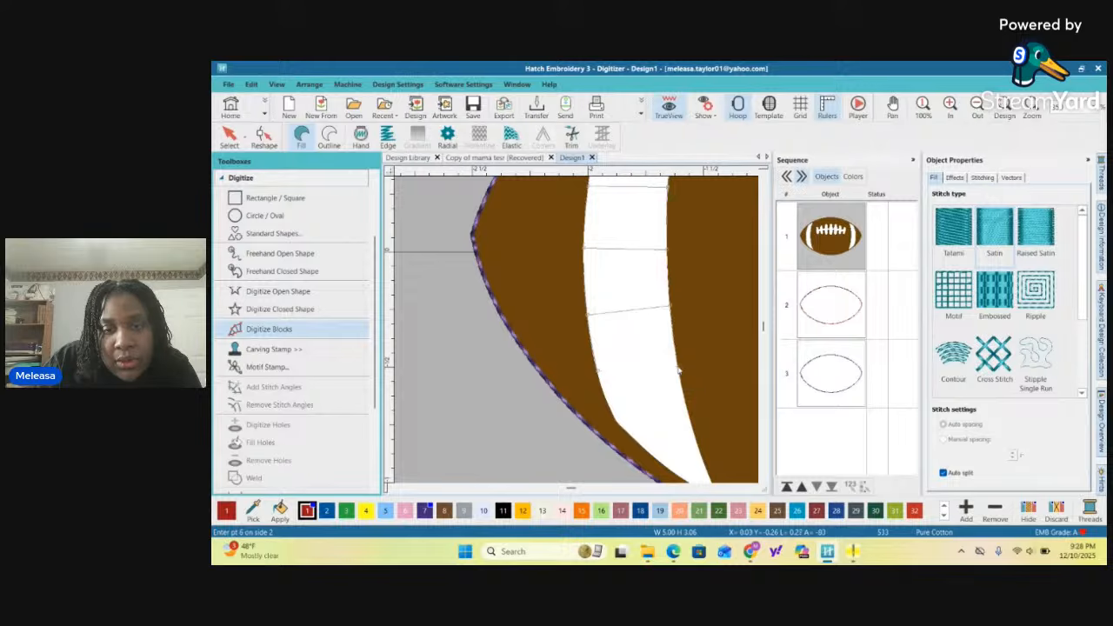
click(683, 369)
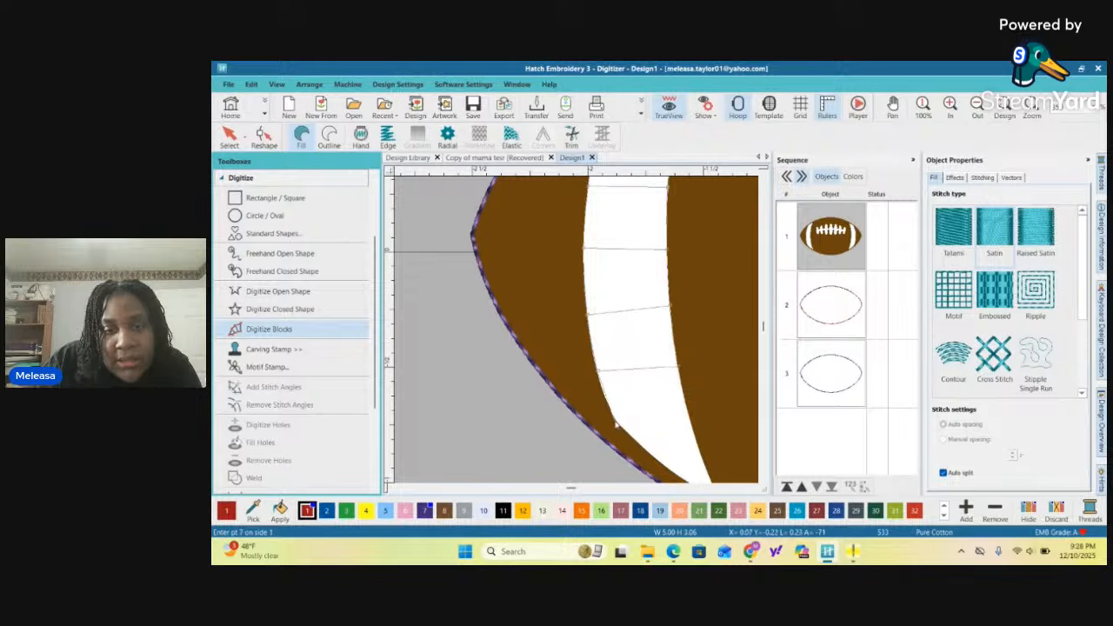
click(616, 424)
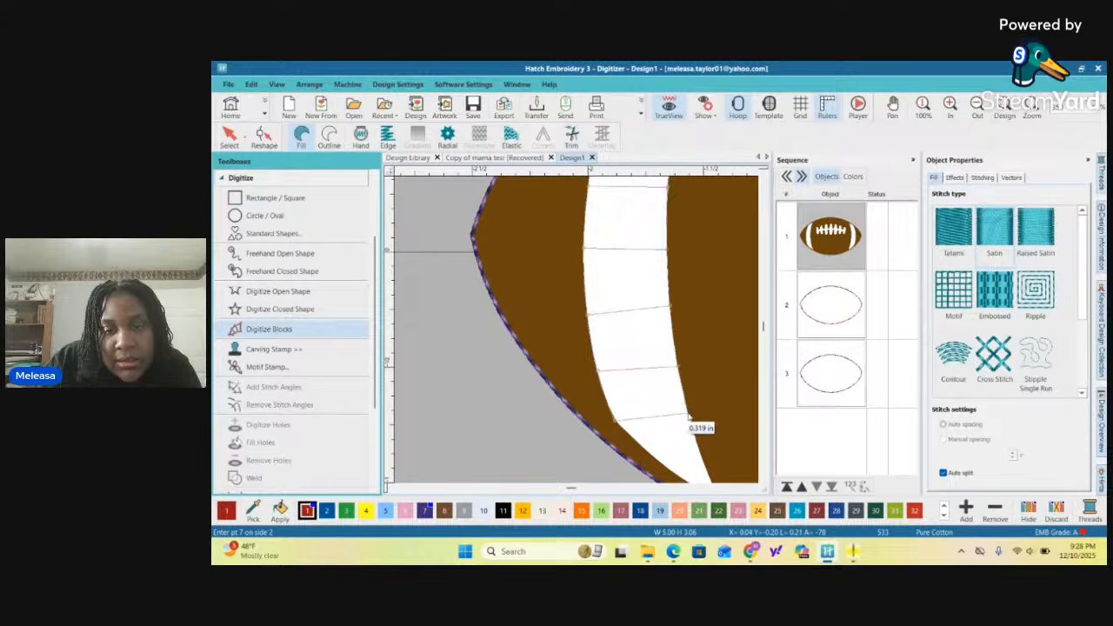
click(689, 417)
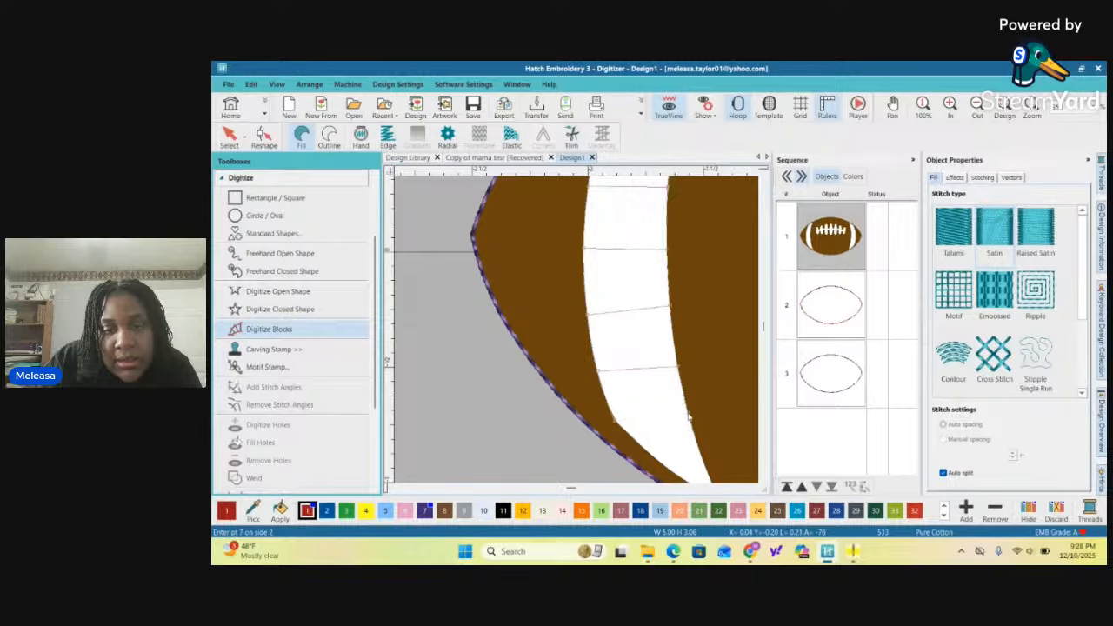
Place the last point pairs along the left stripe's narrowing lower tip and complete the satin block
click(599, 381)
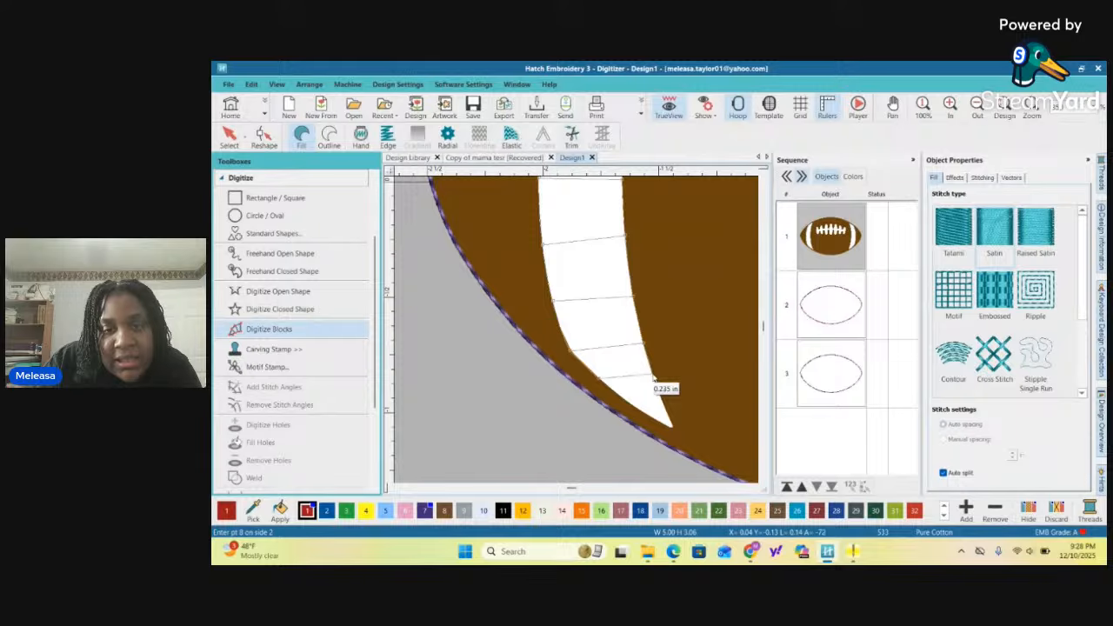
click(654, 380)
click(638, 409)
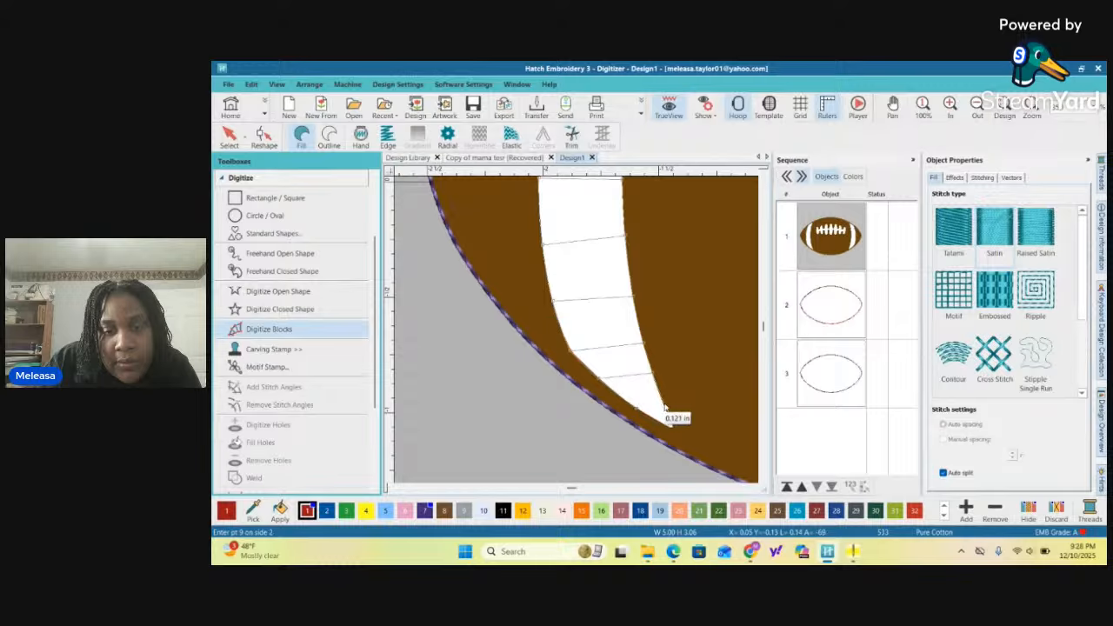
click(667, 422)
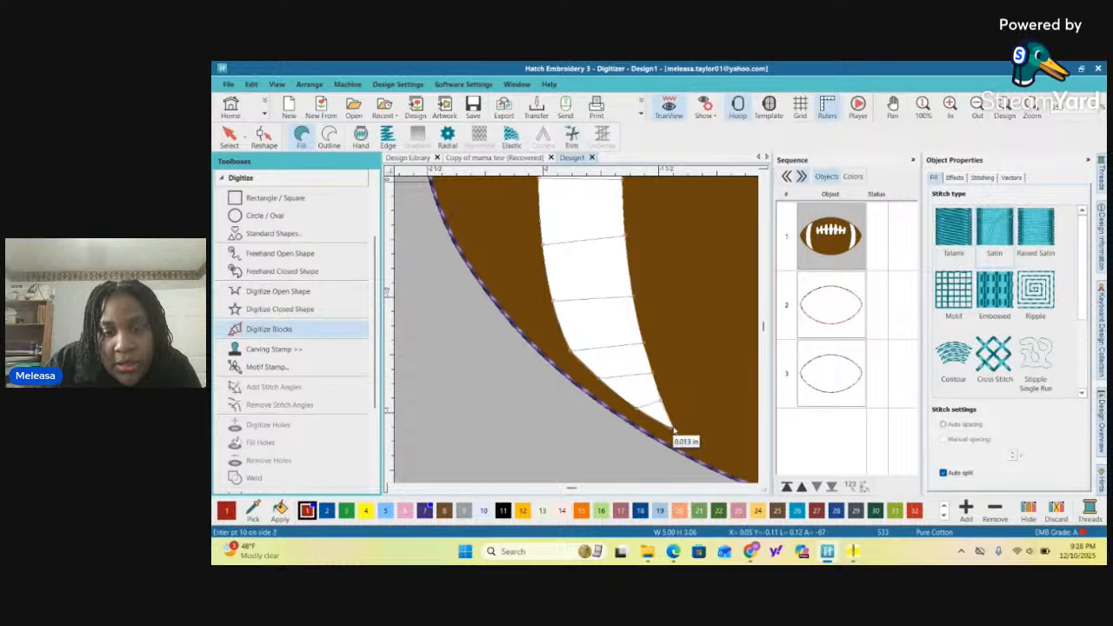
click(671, 428)
key(Return)
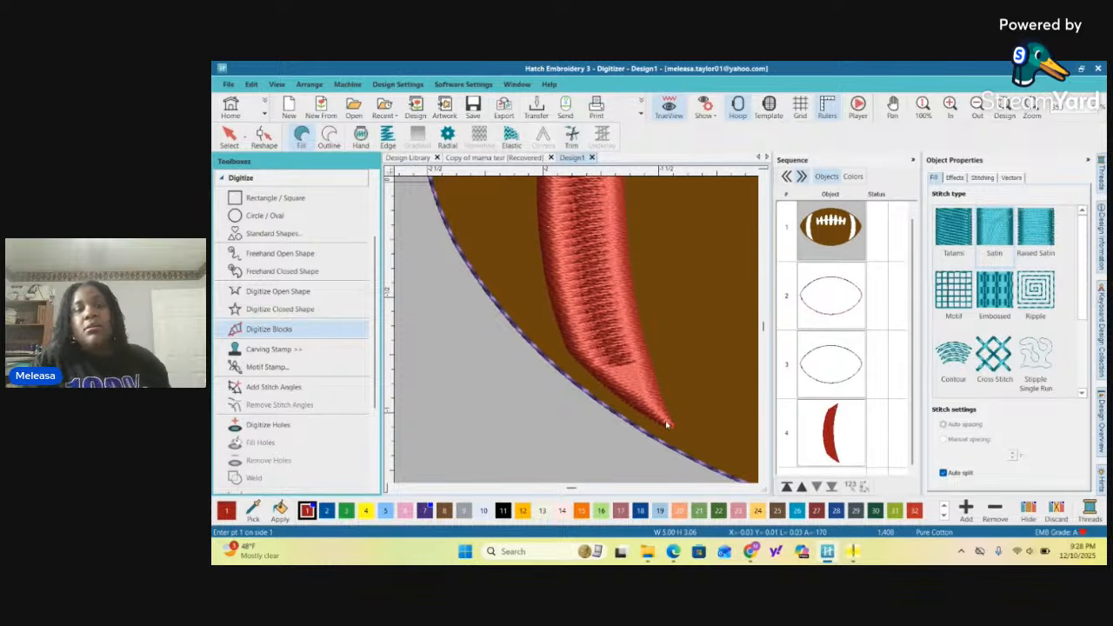
Recolor the satin stripe with palette color 13
scroll(586, 341, down, 2)
scroll(586, 342, down, 1)
scroll(577, 334, up, 1)
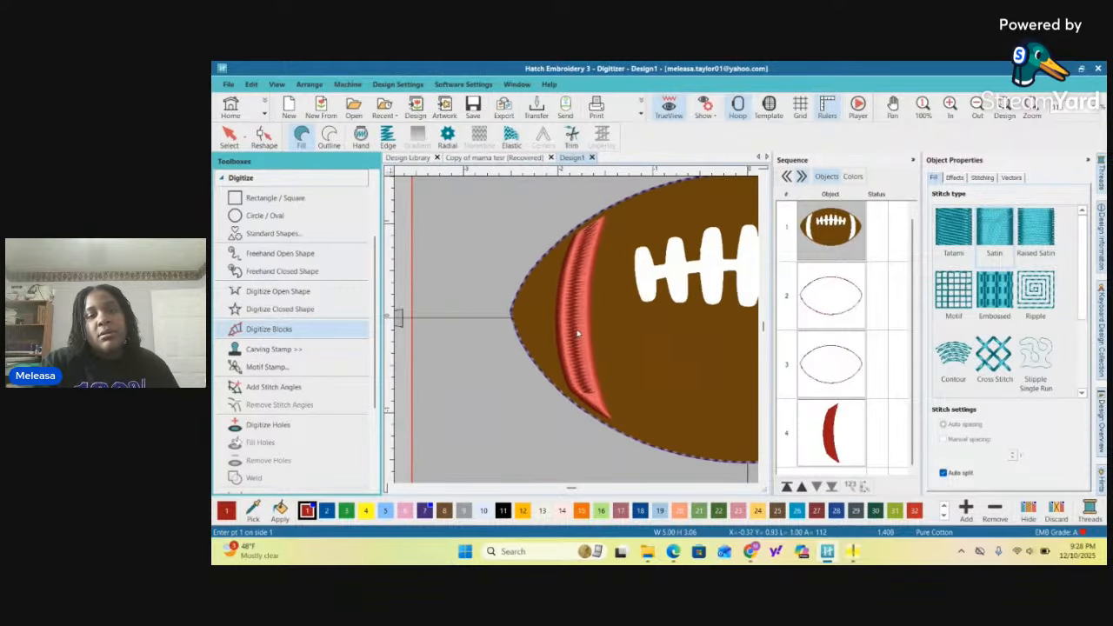
click(837, 432)
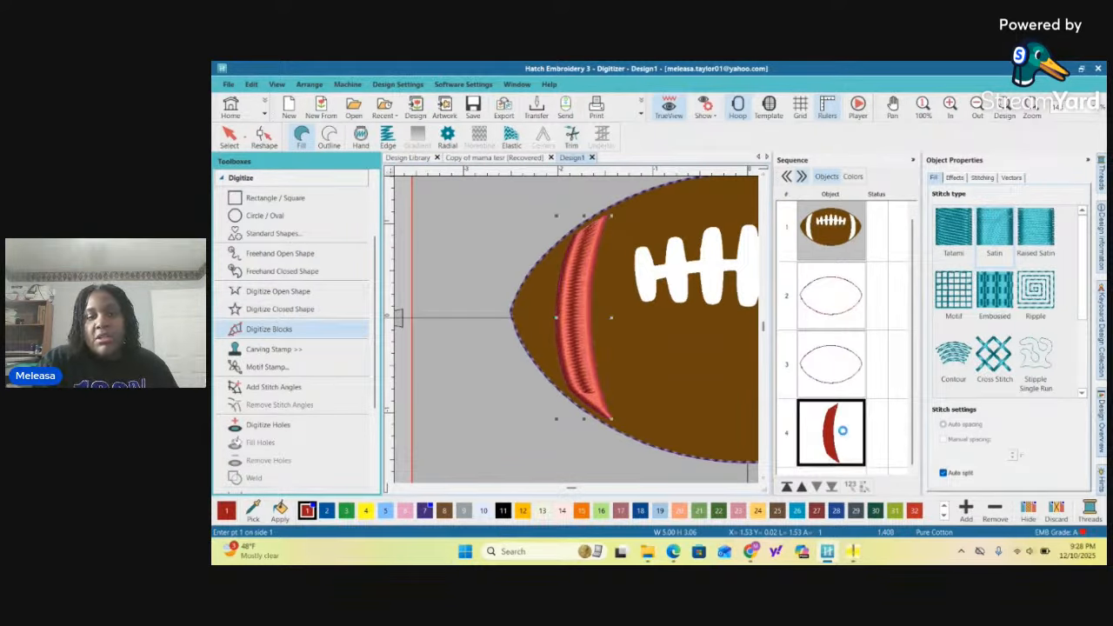
click(542, 510)
Examine the stitched left stripe against the football artwork, along with the laces and right stripe still without stitches
scroll(620, 363, down, 2)
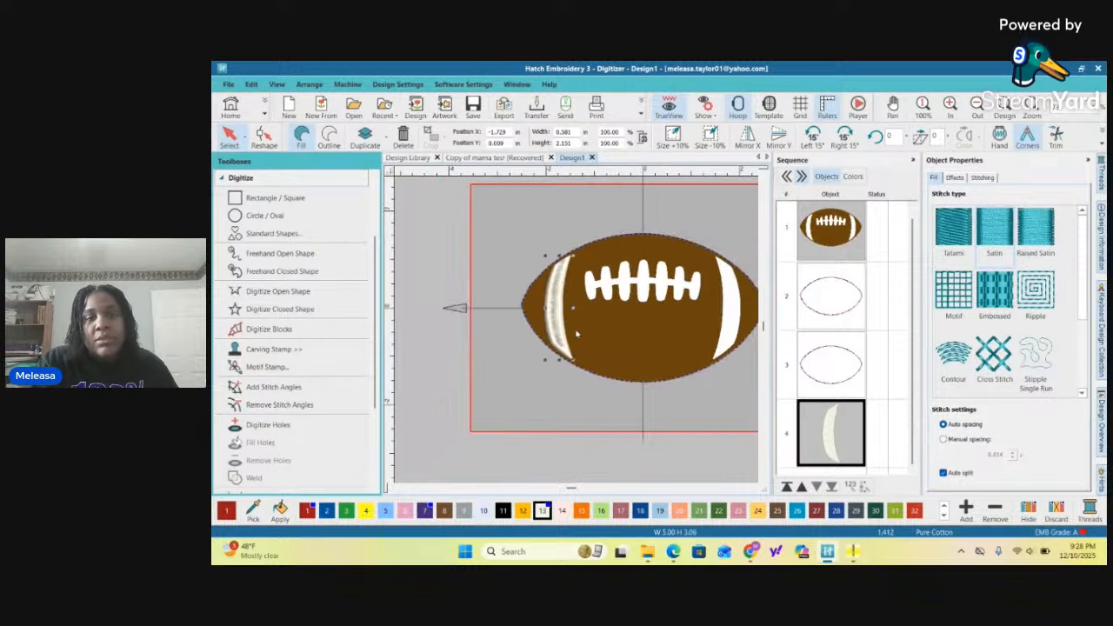
scroll(554, 325, up, 1)
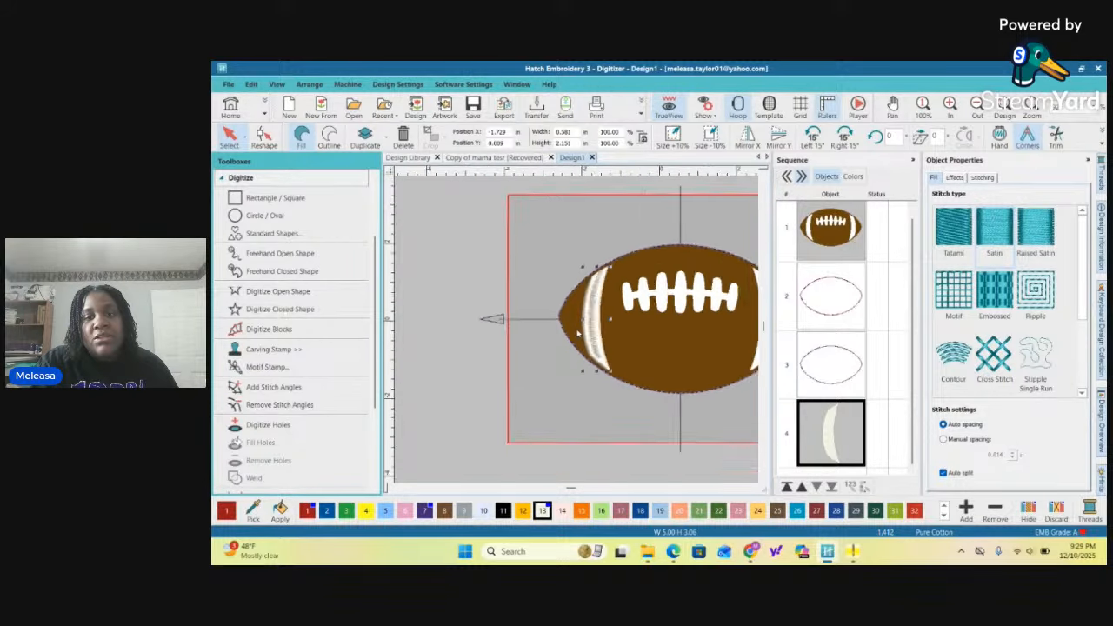
scroll(574, 329, down, 1)
scroll(579, 332, up, 4)
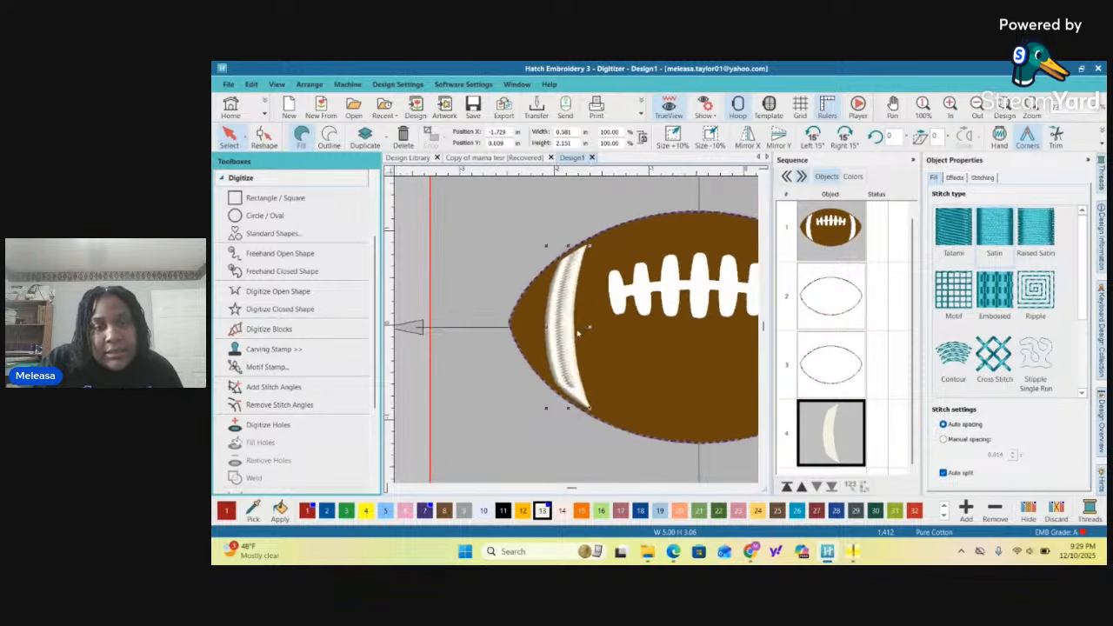
scroll(577, 332, down, 4)
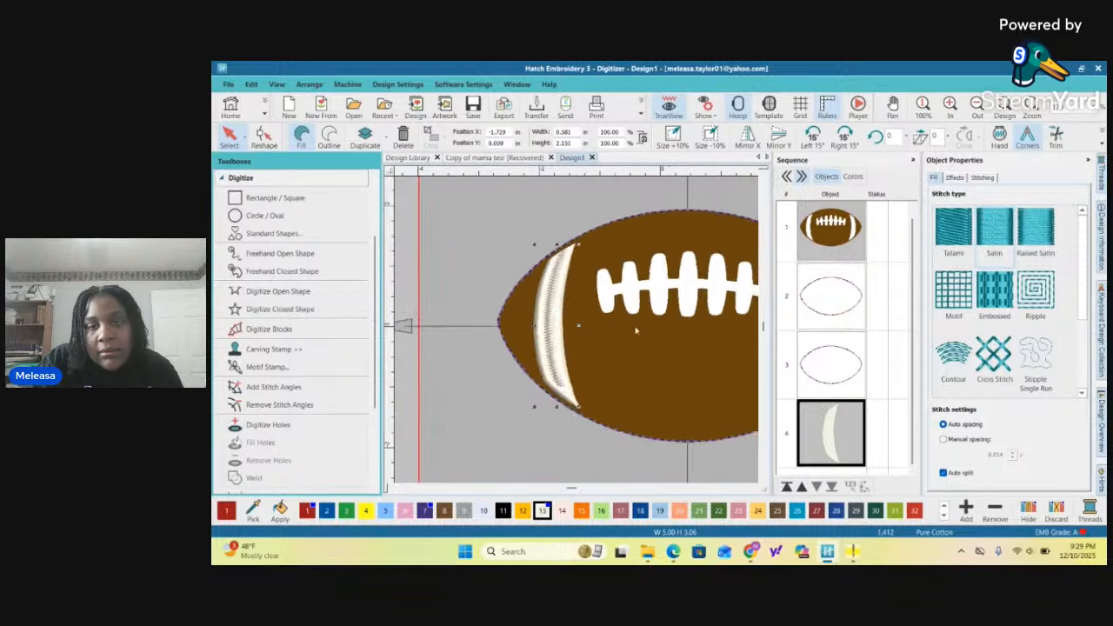
scroll(579, 333, up, 3)
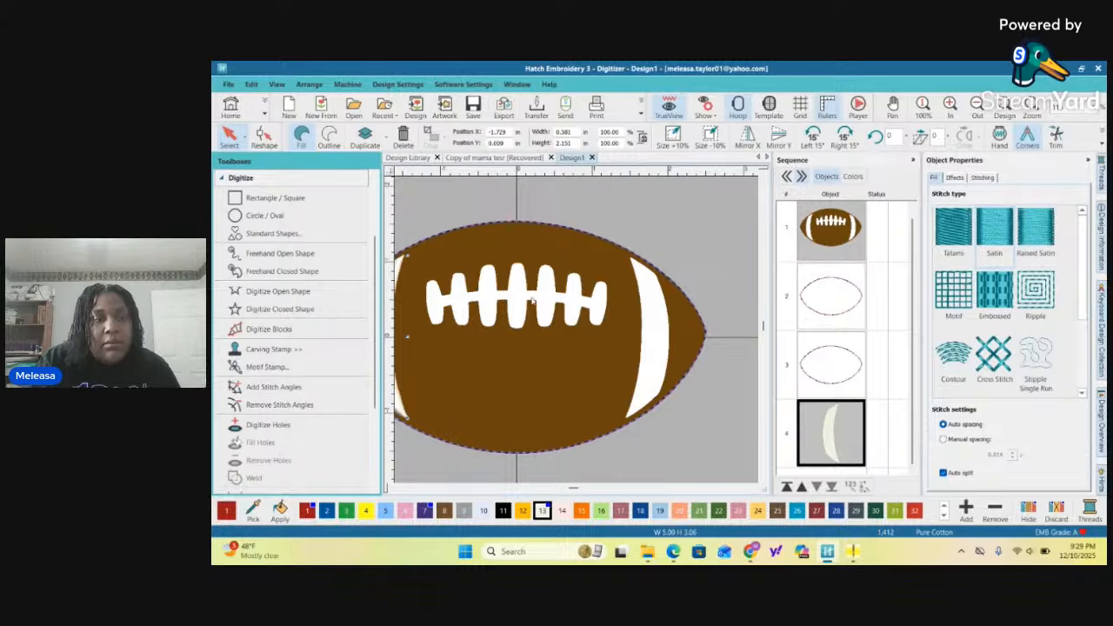
scroll(593, 353, down, 1)
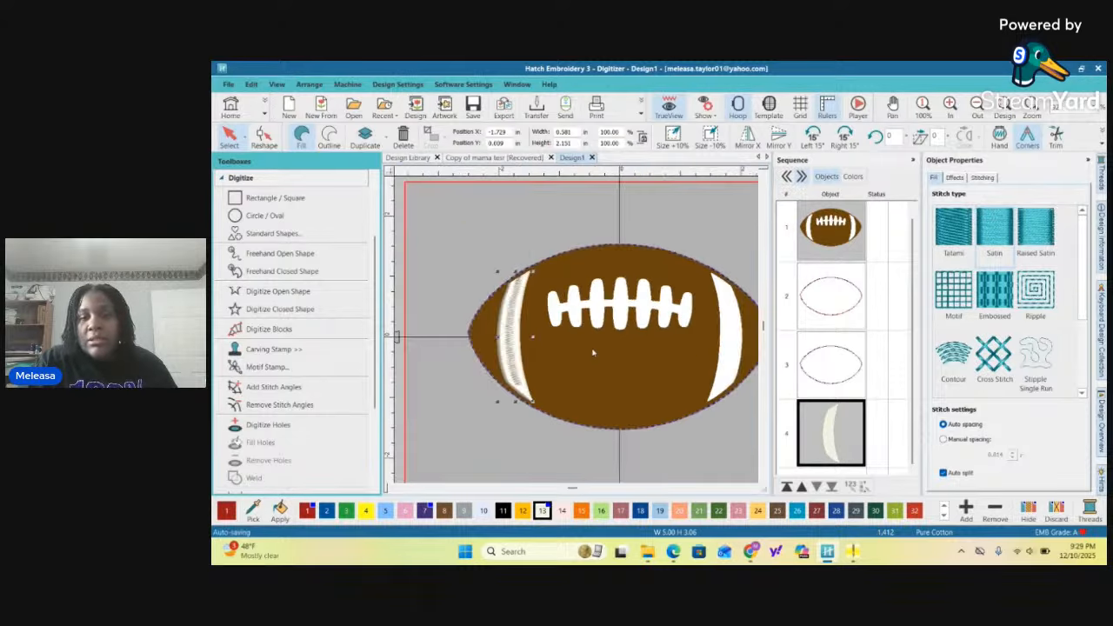
Inspect the left stripe's satin stitching up close and within the whole football design
scroll(520, 351, up, 2)
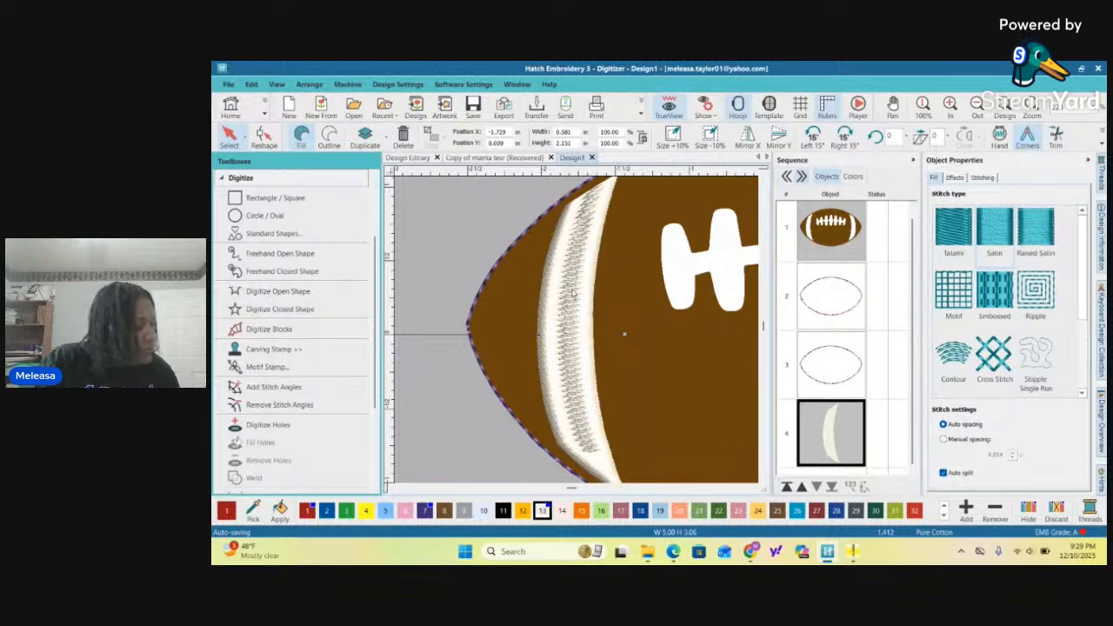
scroll(578, 293, up, 2)
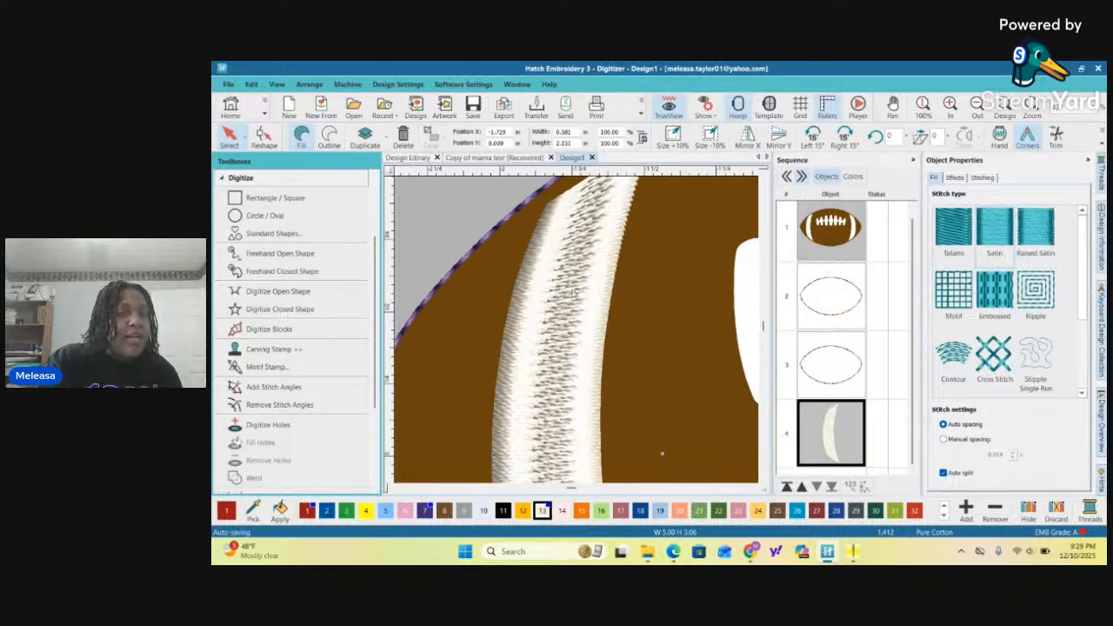
scroll(578, 294, down, 2)
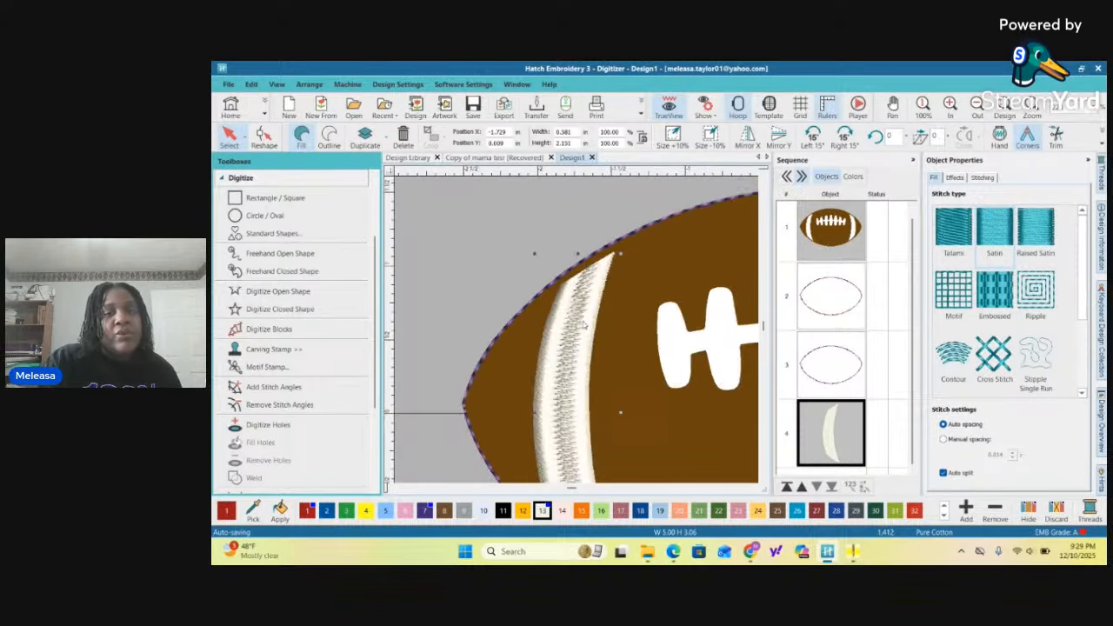
scroll(581, 329, down, 2)
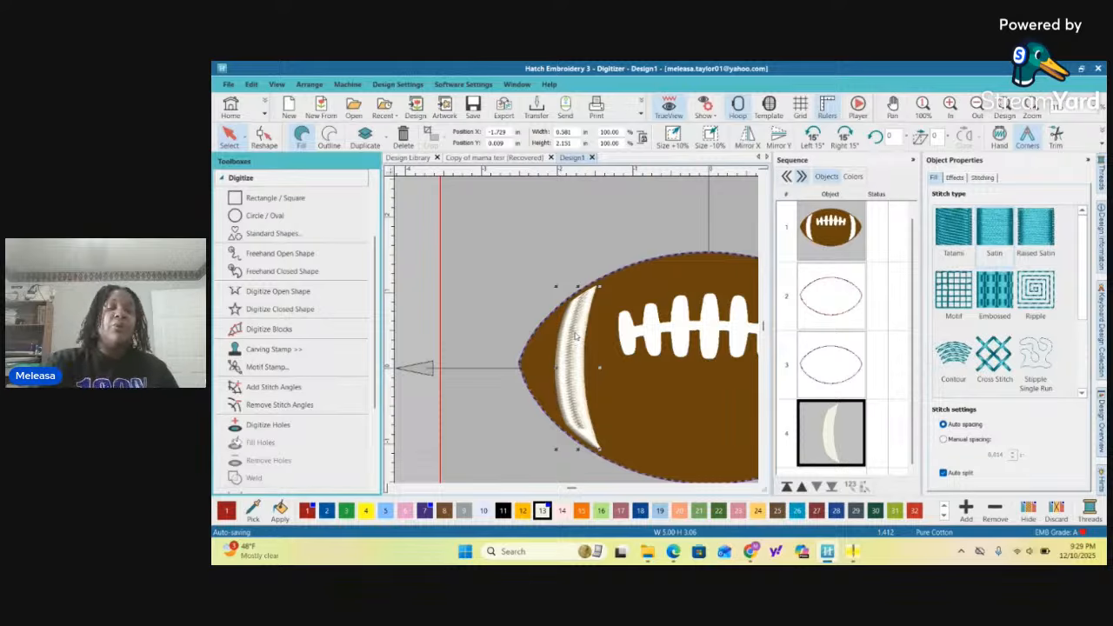
scroll(577, 337, down, 4)
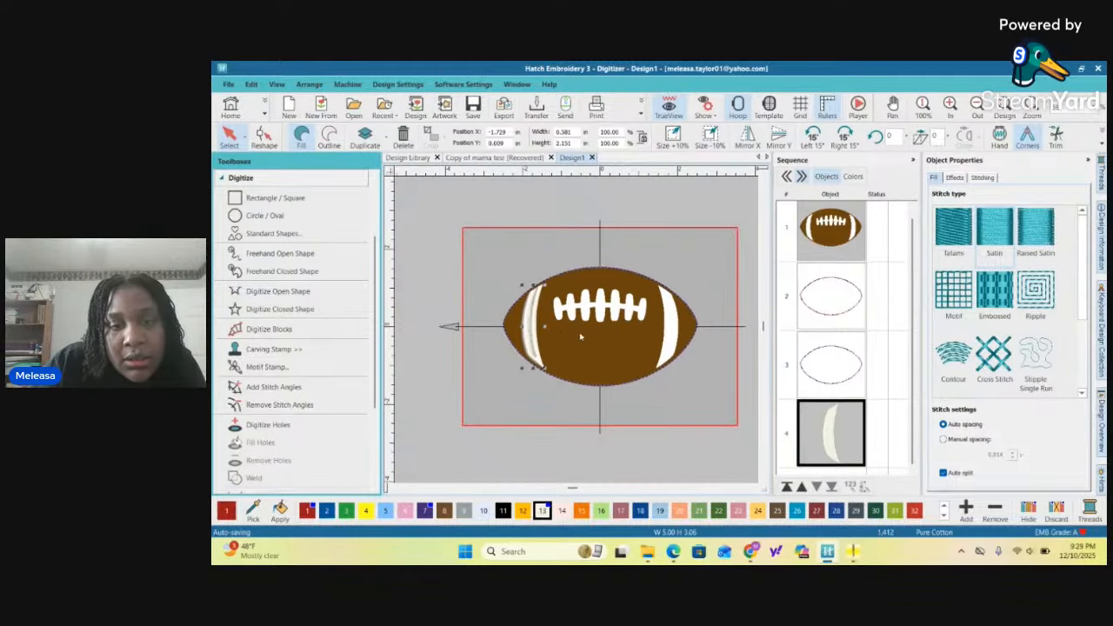
scroll(597, 325, down, 1)
scroll(600, 333, up, 5)
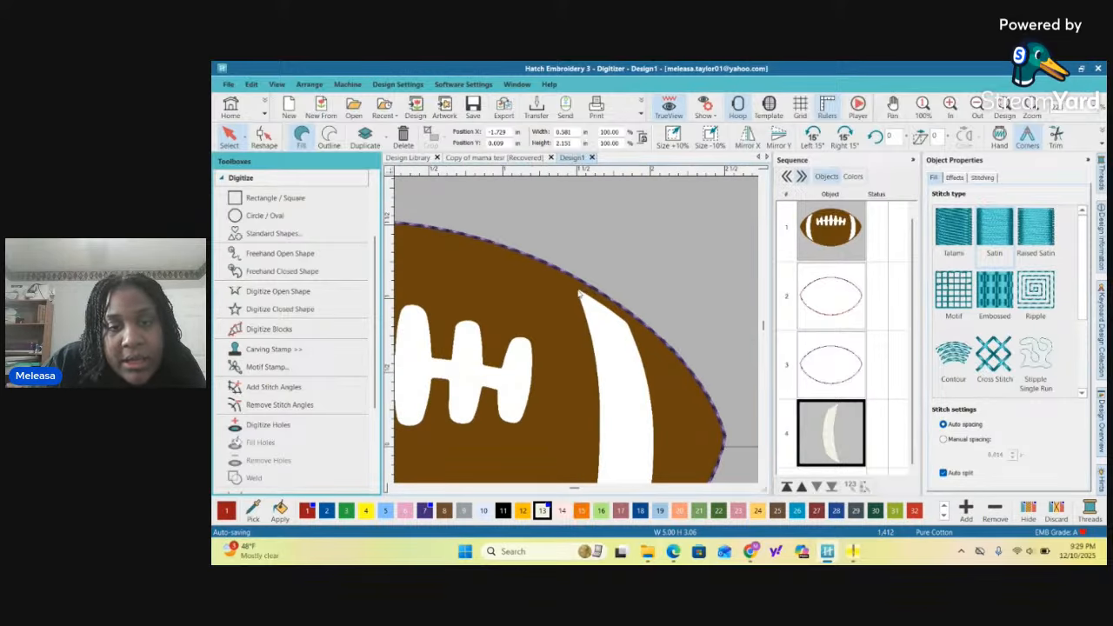
drag(579, 298, 582, 303)
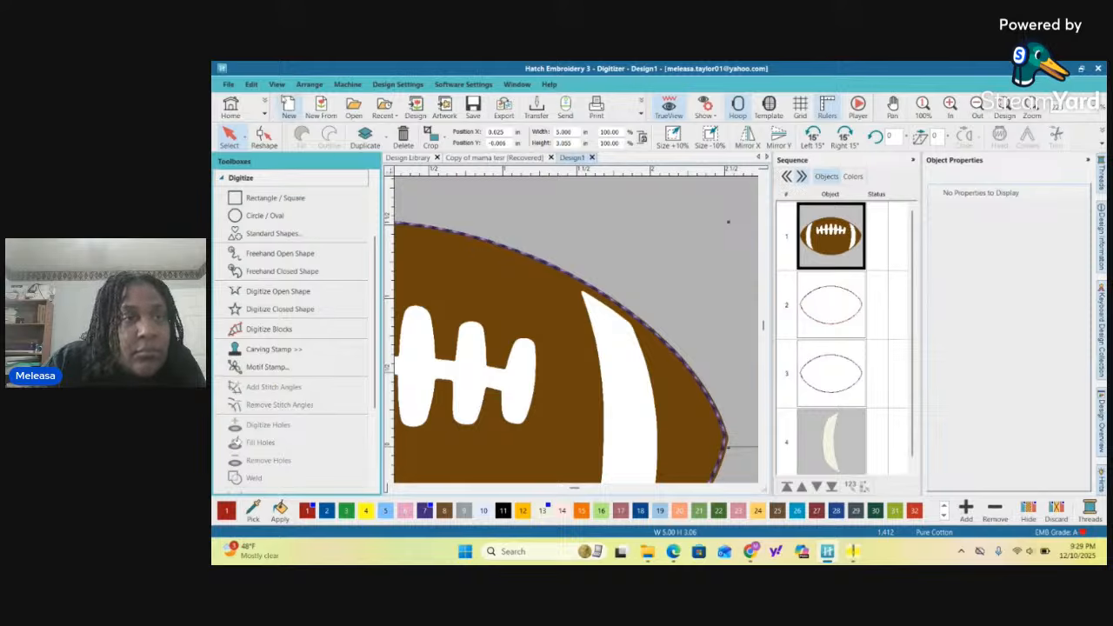
click(251, 84)
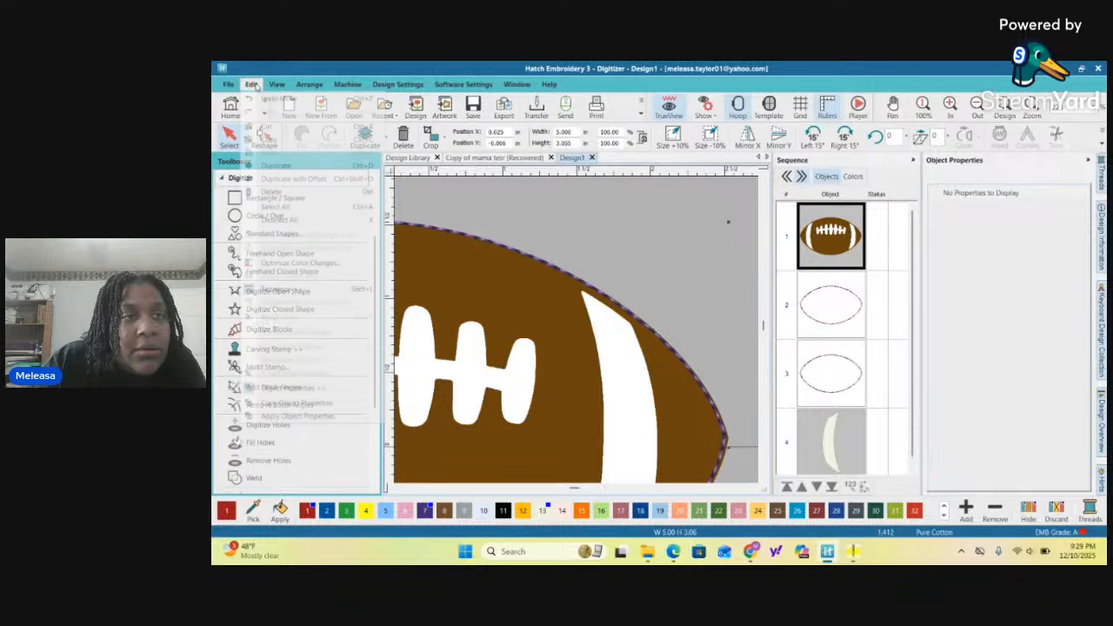
click(272, 97)
scroll(581, 334, down, 6)
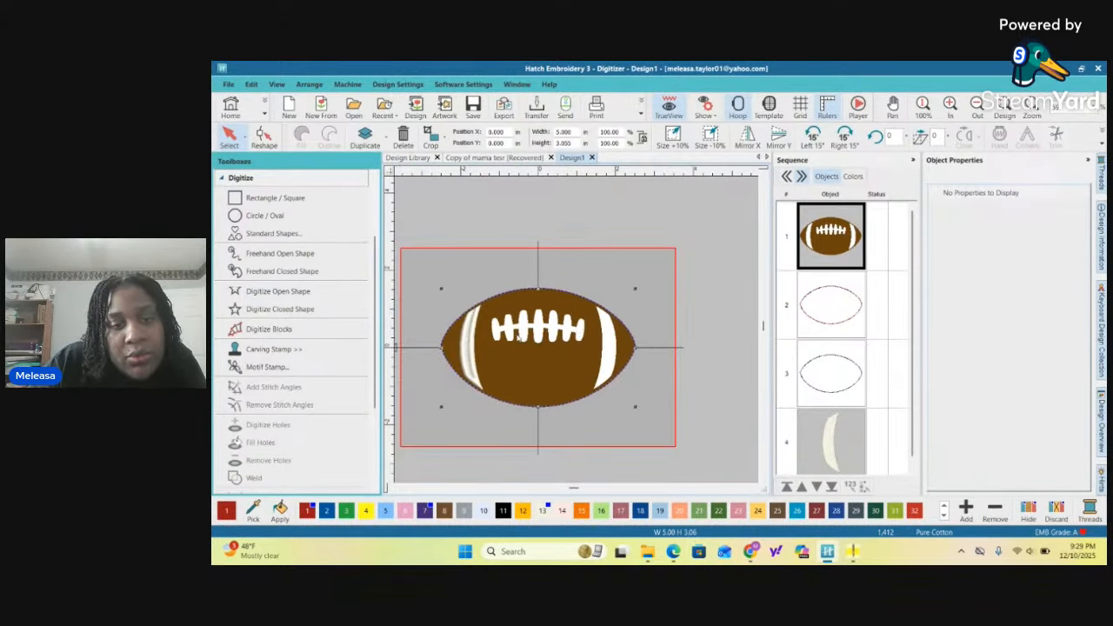
Start a Digitize Blocks satin shape on the right stripe, placing the first two point pairs from its upper tip downward
scroll(607, 319, up, 4)
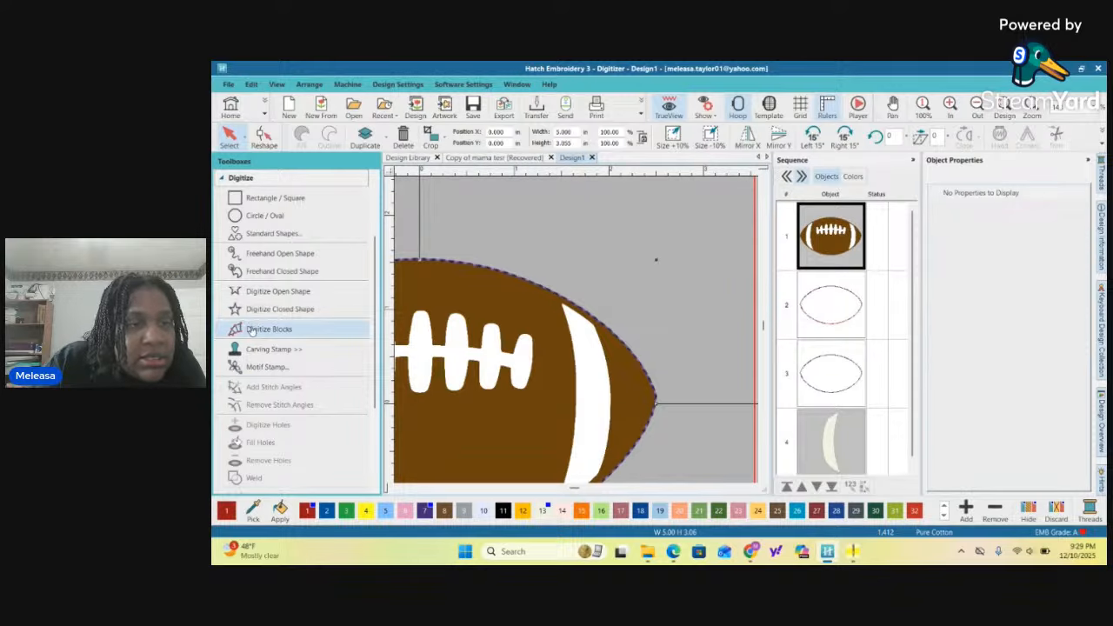
click(585, 306)
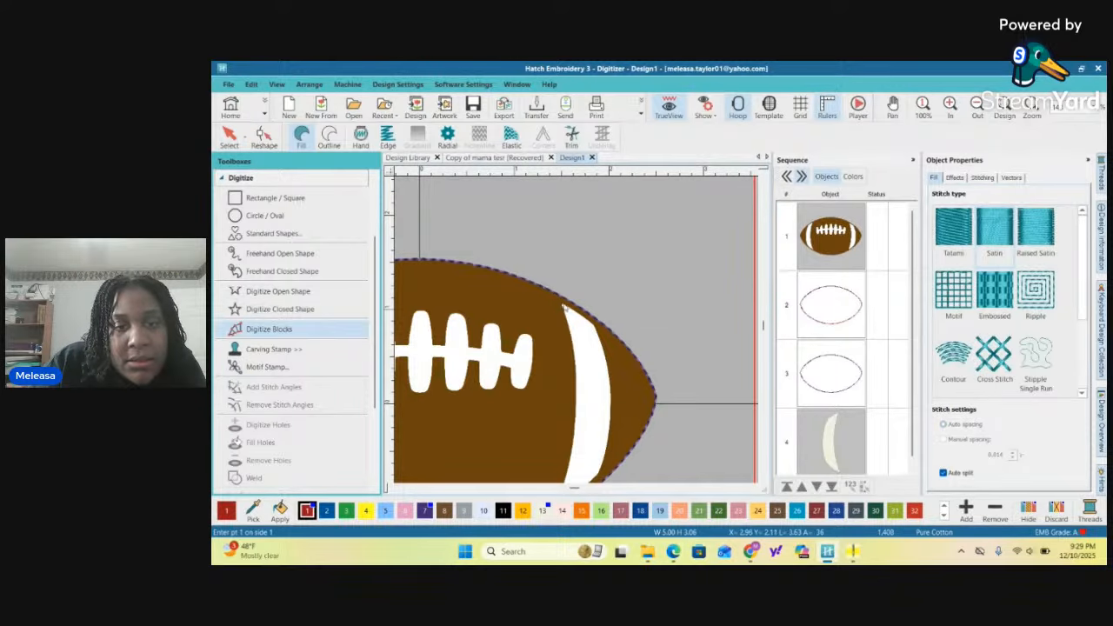
click(564, 308)
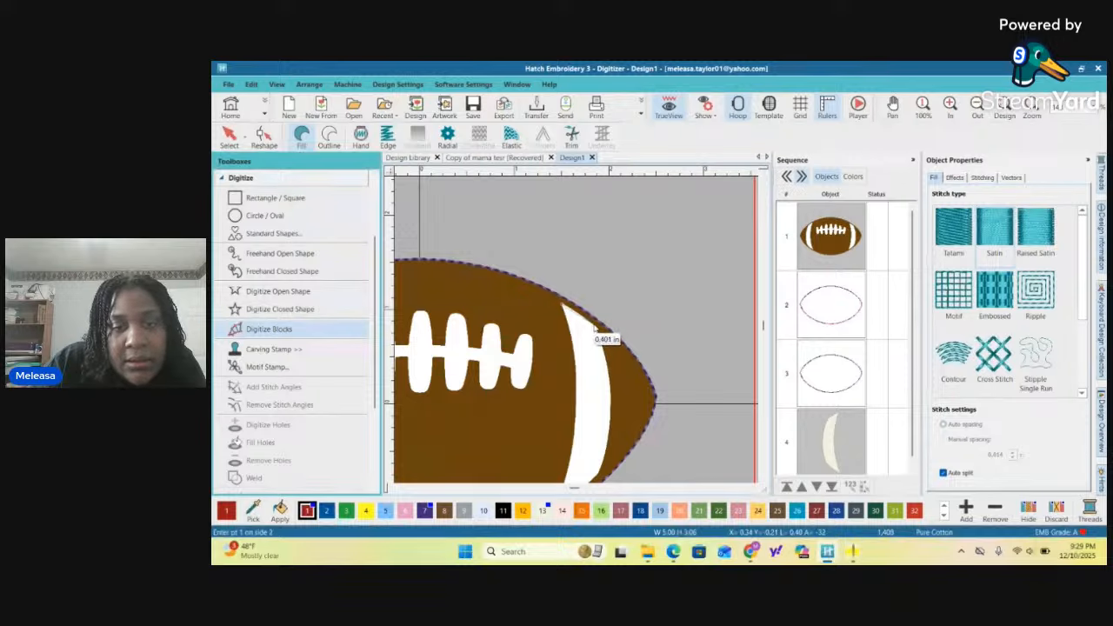
click(595, 330)
scroll(573, 346, up, 1)
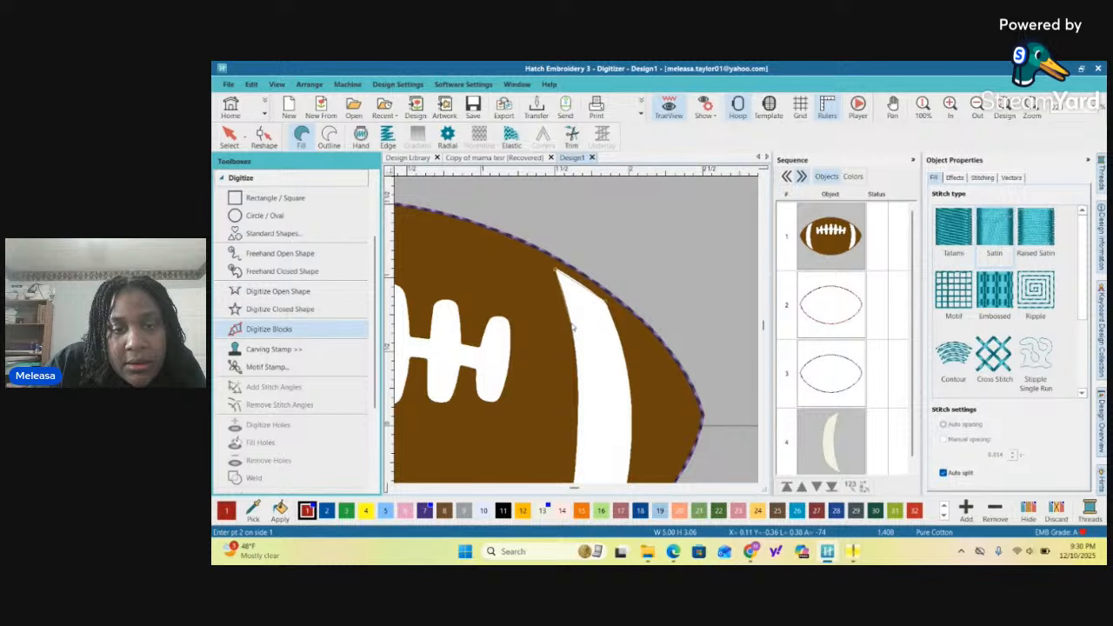
click(573, 328)
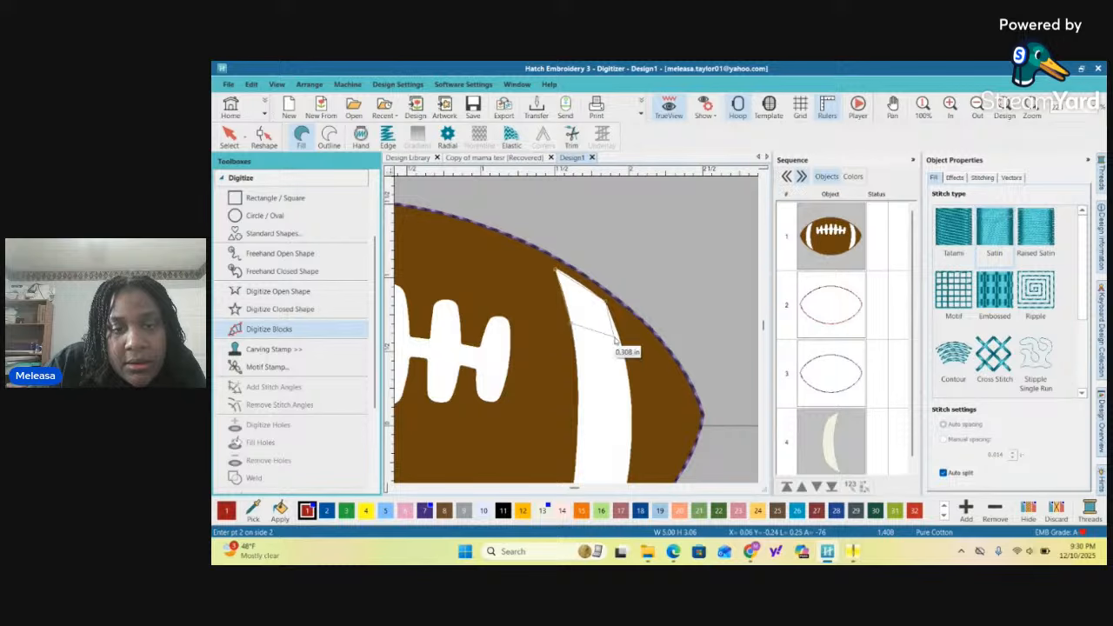
Place the third to fifth point pairs down the right stripe's edges, redoing the fifth pair's outer point below the centerline
click(578, 381)
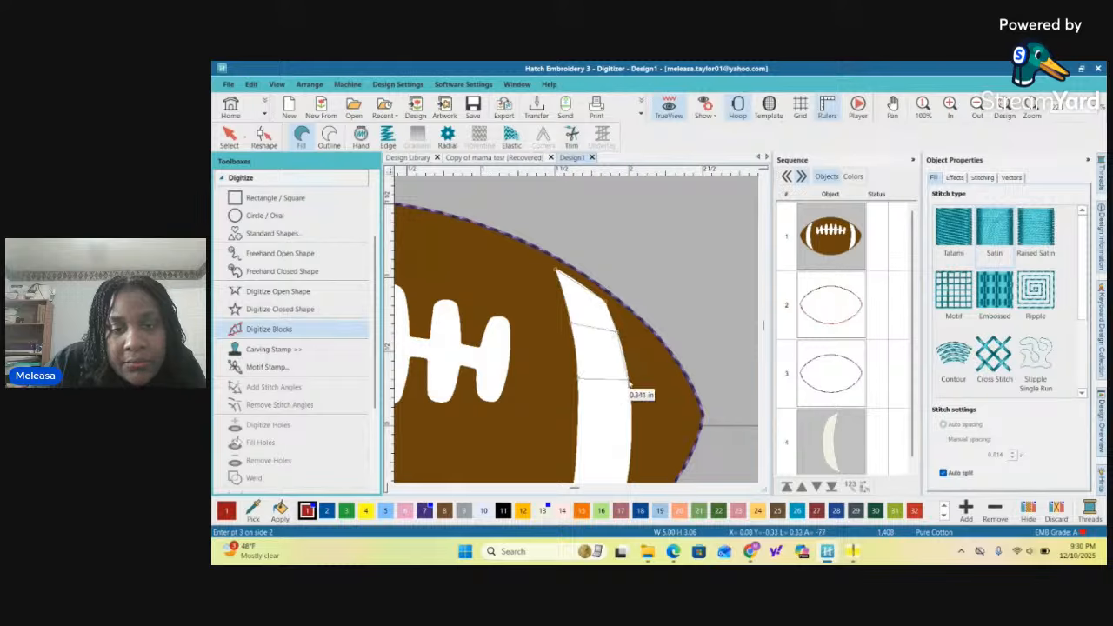
click(631, 382)
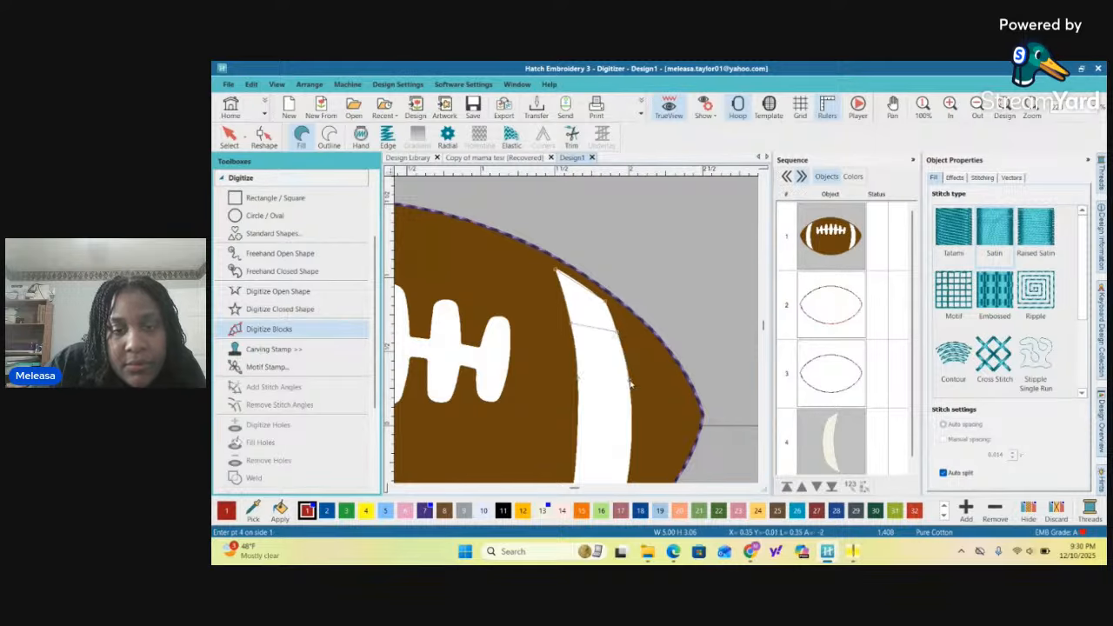
click(569, 366)
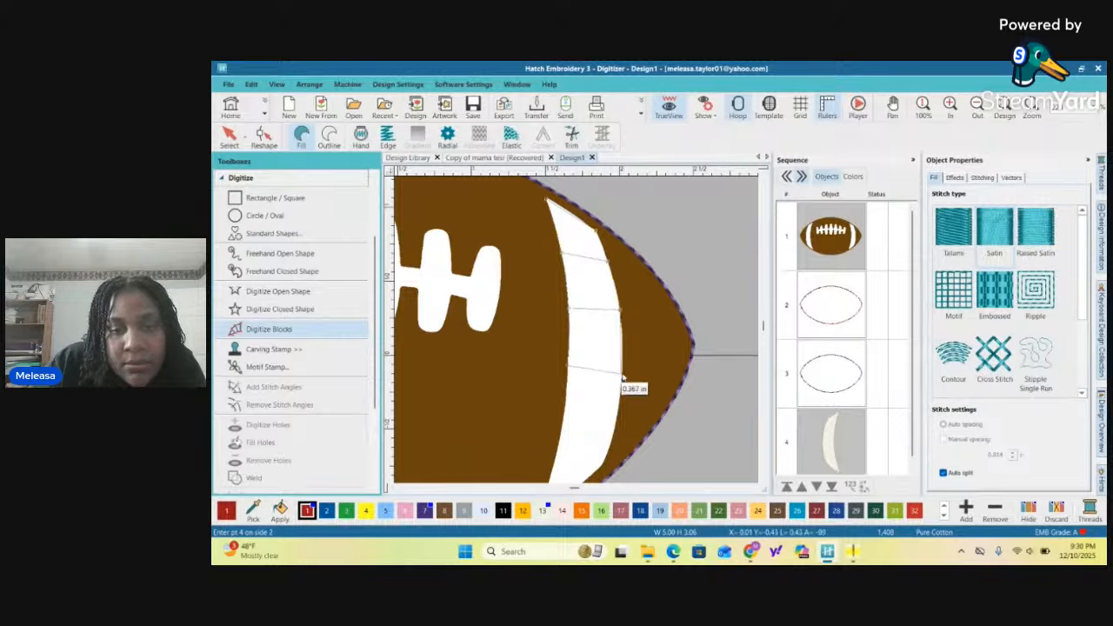
click(622, 374)
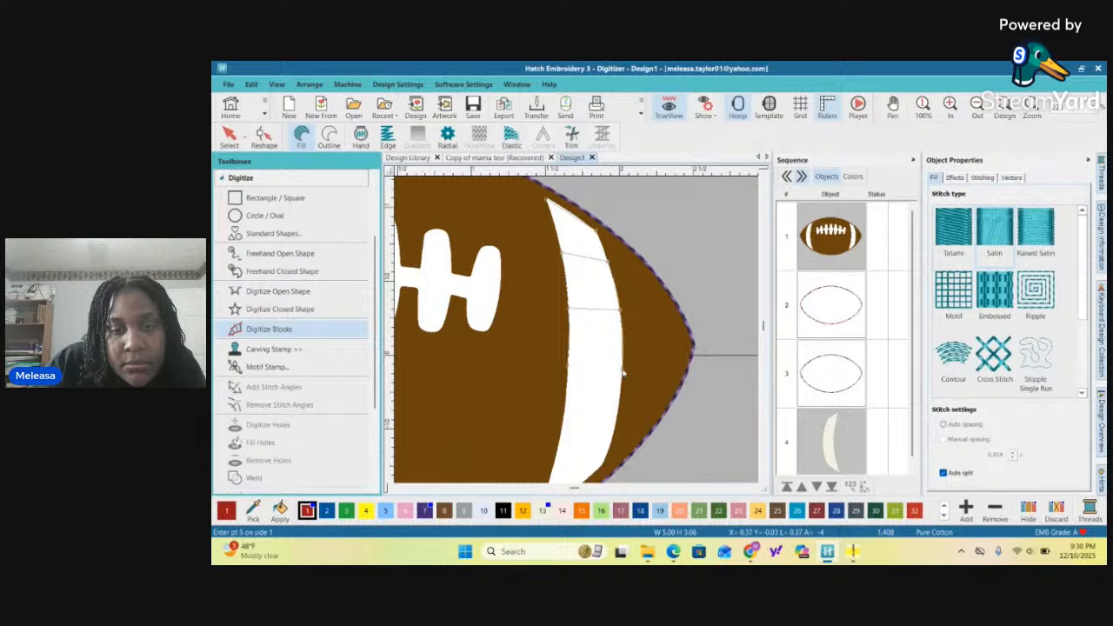
click(563, 430)
click(616, 425)
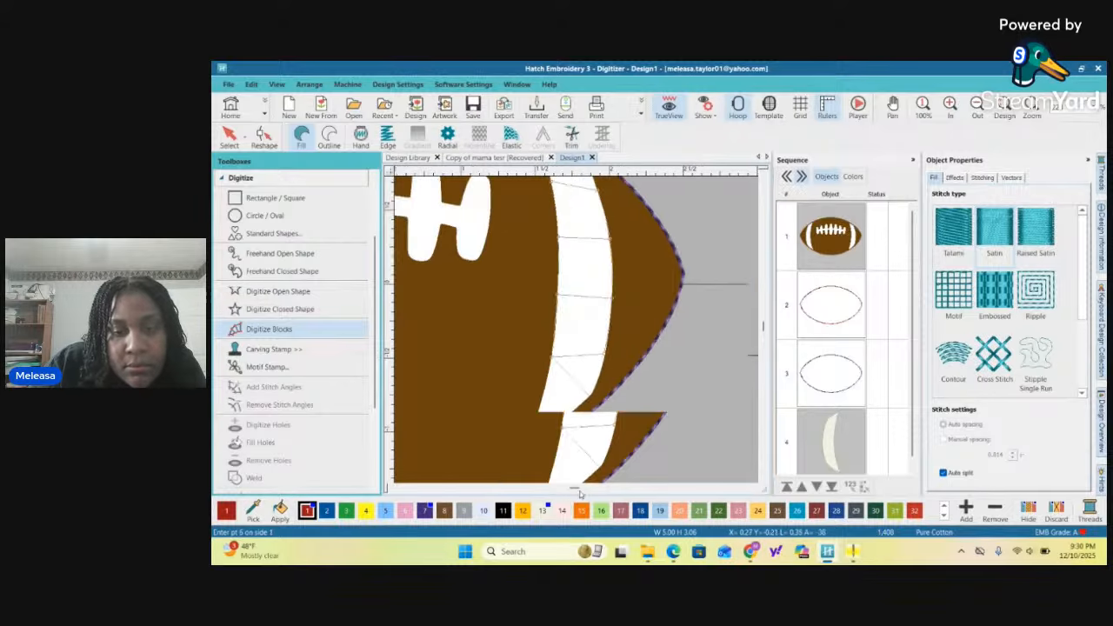
key(BackSpace)
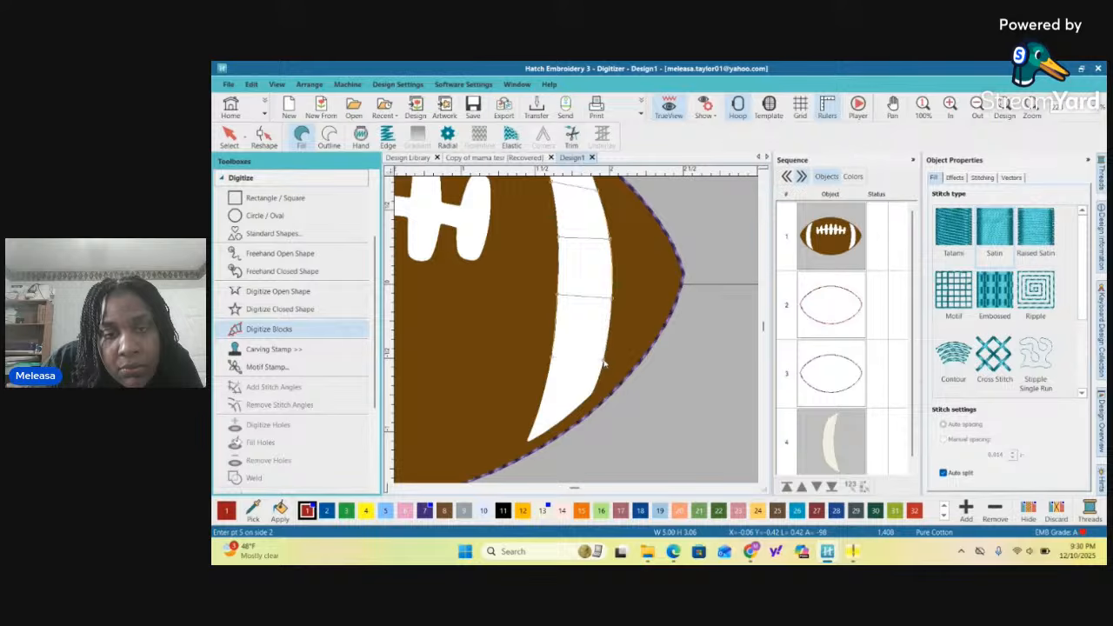
click(604, 363)
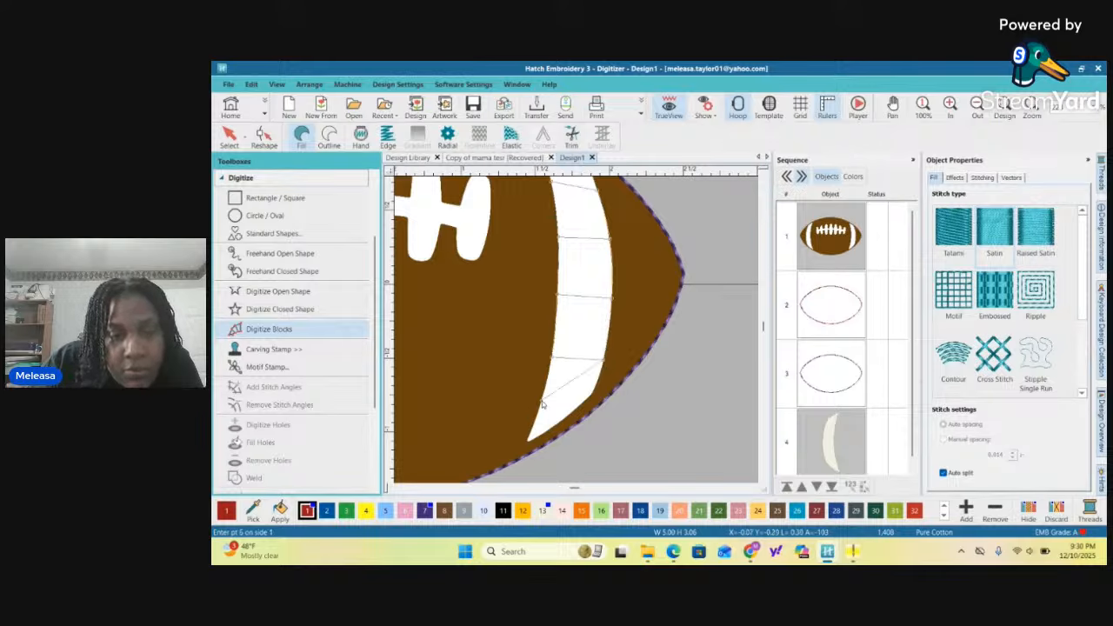
Place the sixth to eighth point pairs along the right stripe's narrowing lower tip and complete the satin block
click(542, 400)
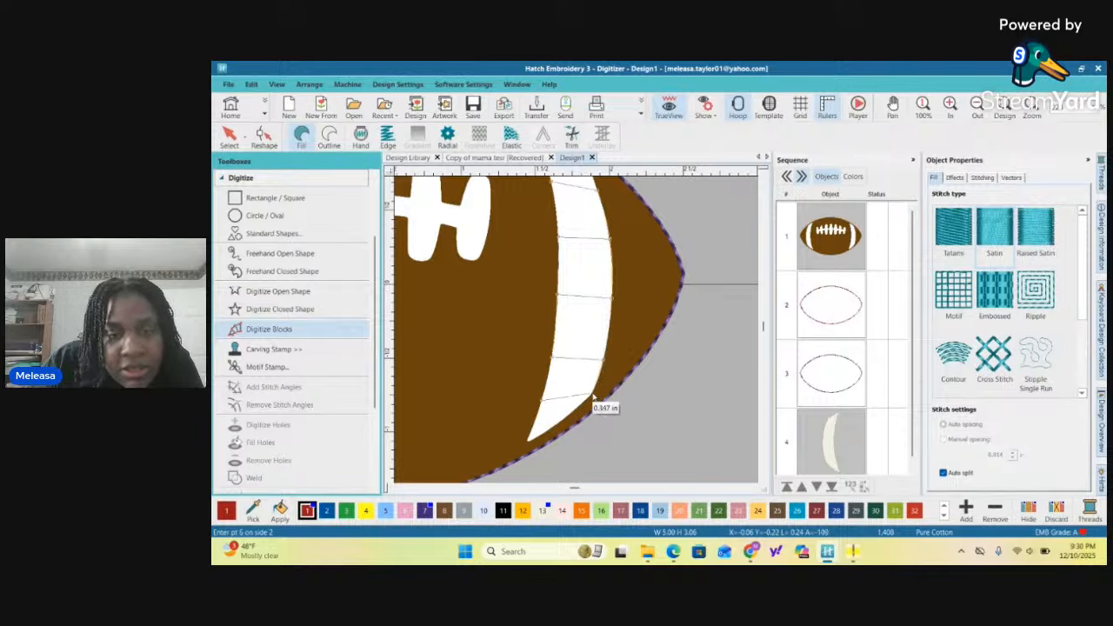
click(592, 396)
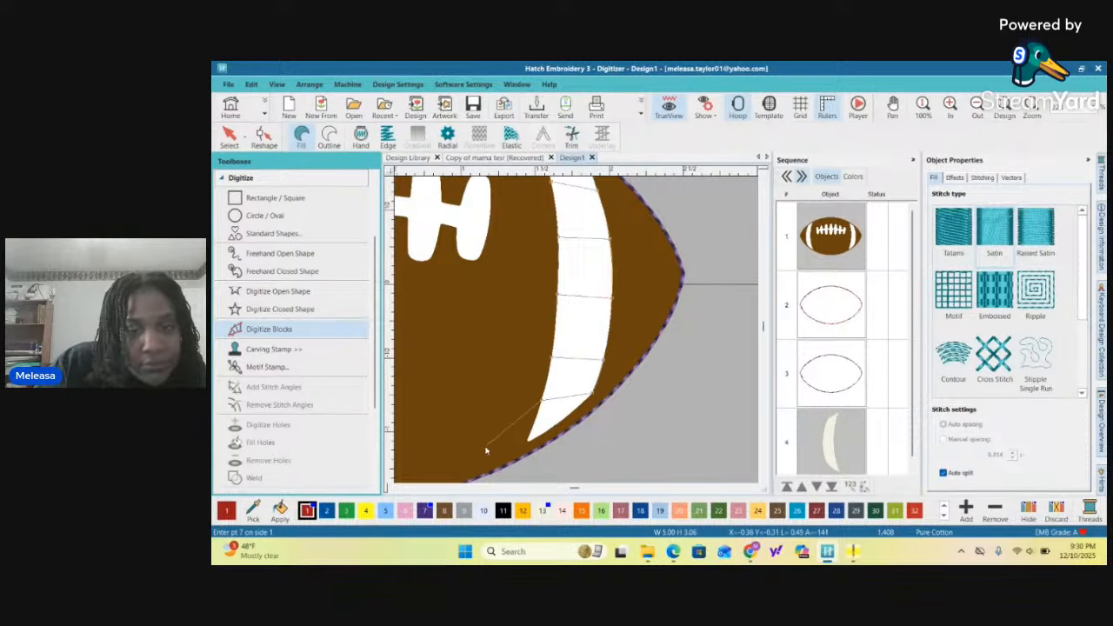
click(534, 430)
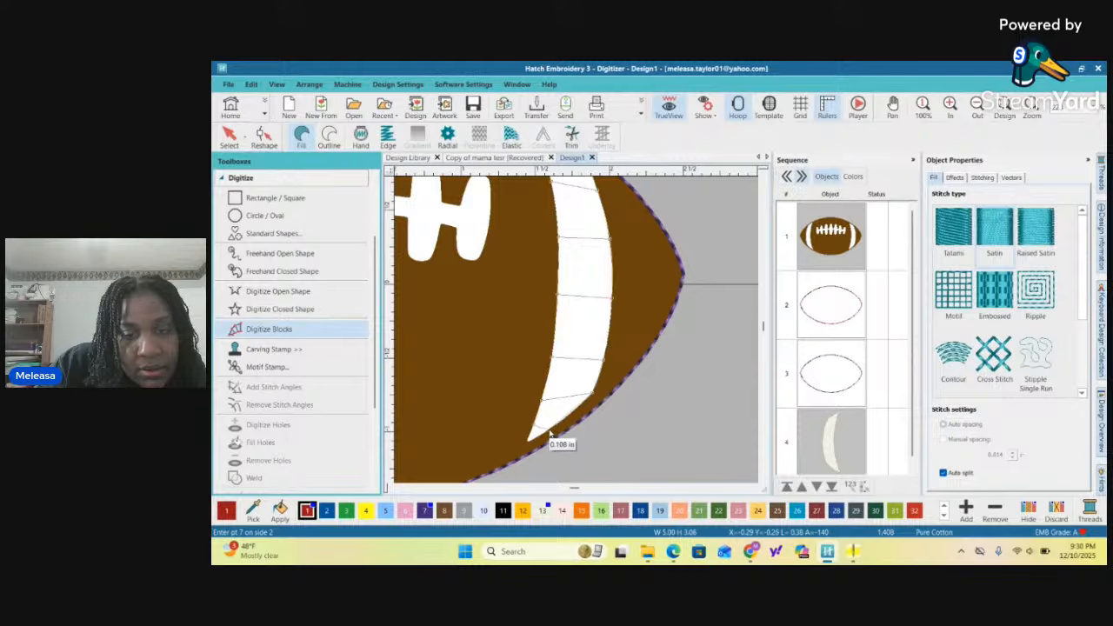
click(550, 434)
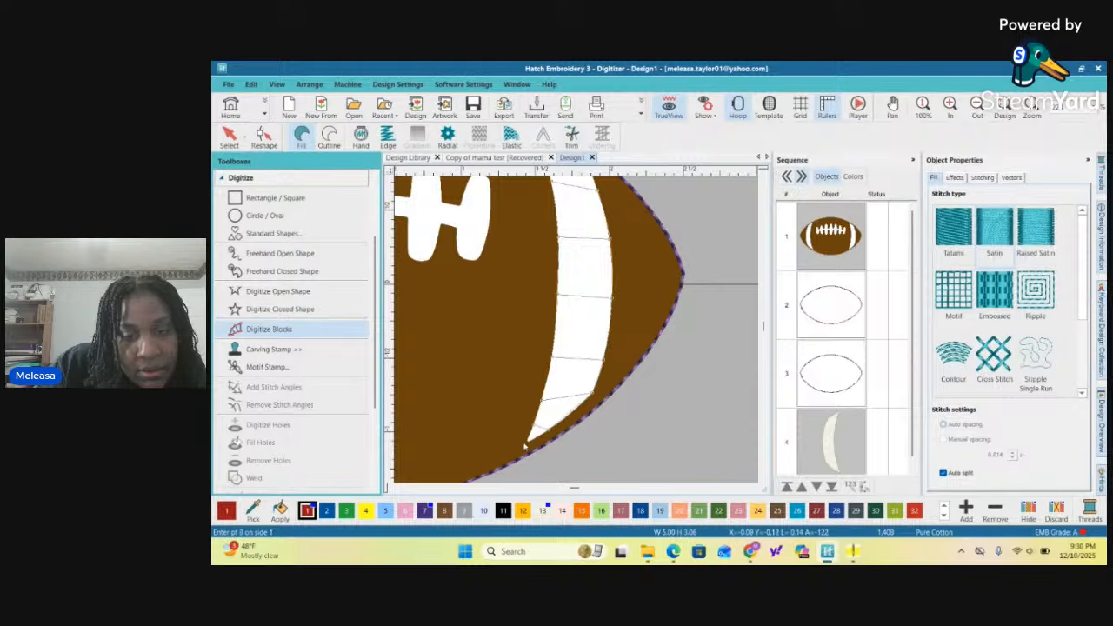
click(527, 443)
click(529, 444)
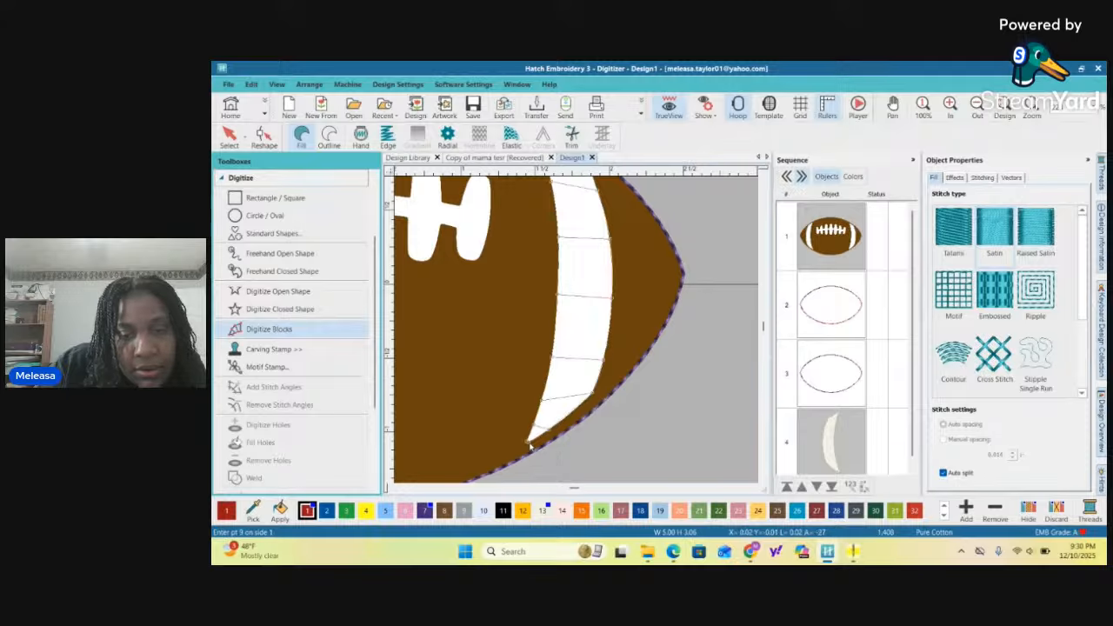
key(Return)
key(0)
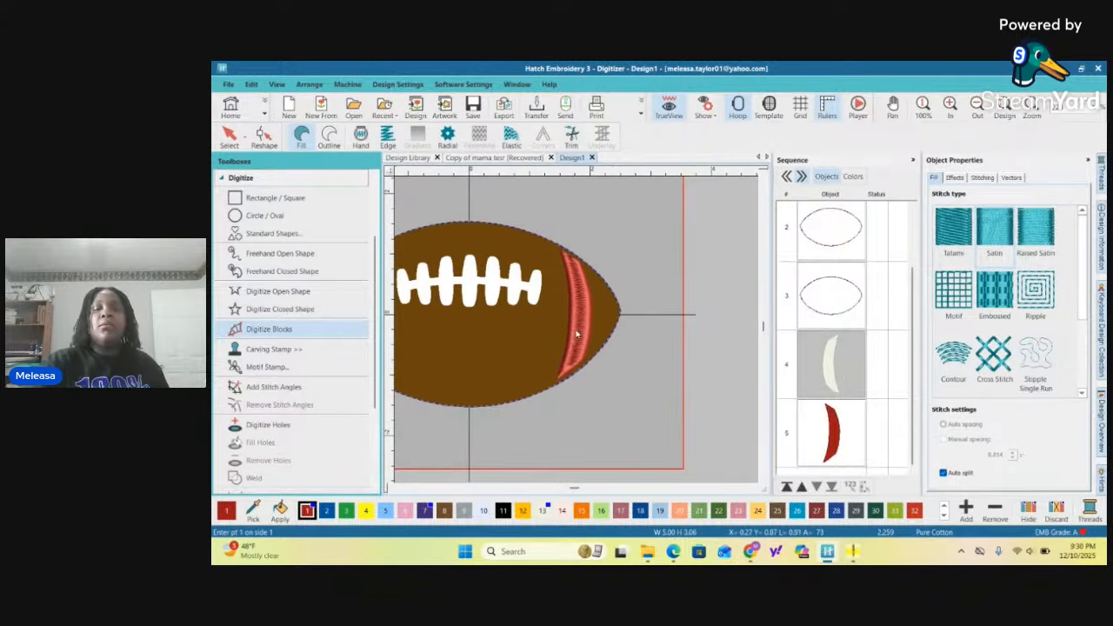
Recolor the right satin stripe with palette color 13
click(830, 434)
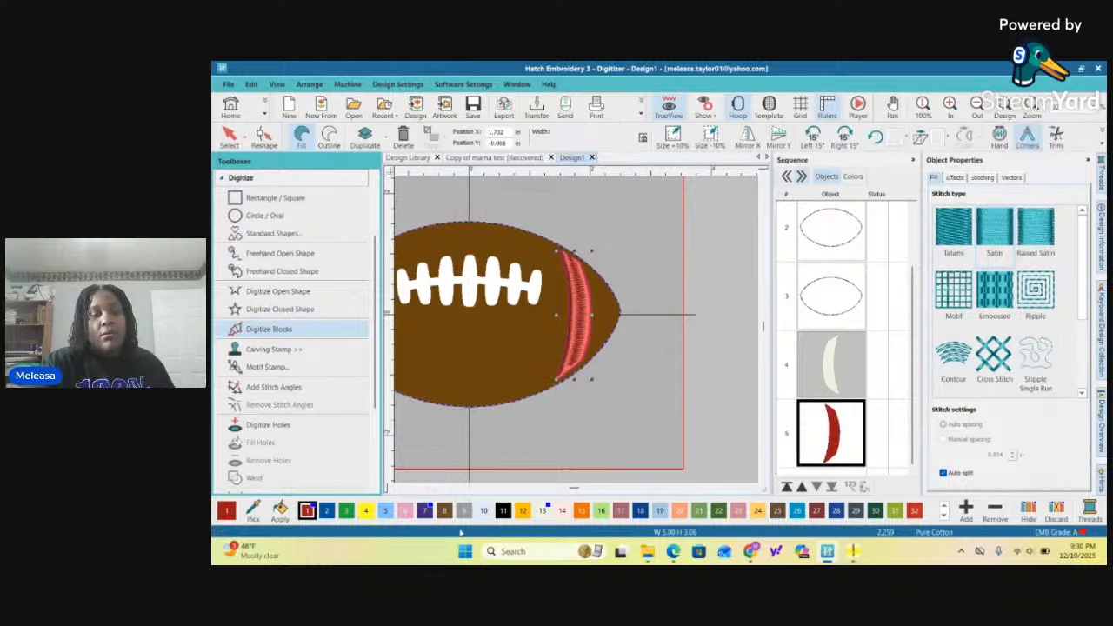
click(542, 510)
scroll(658, 309, down, 3)
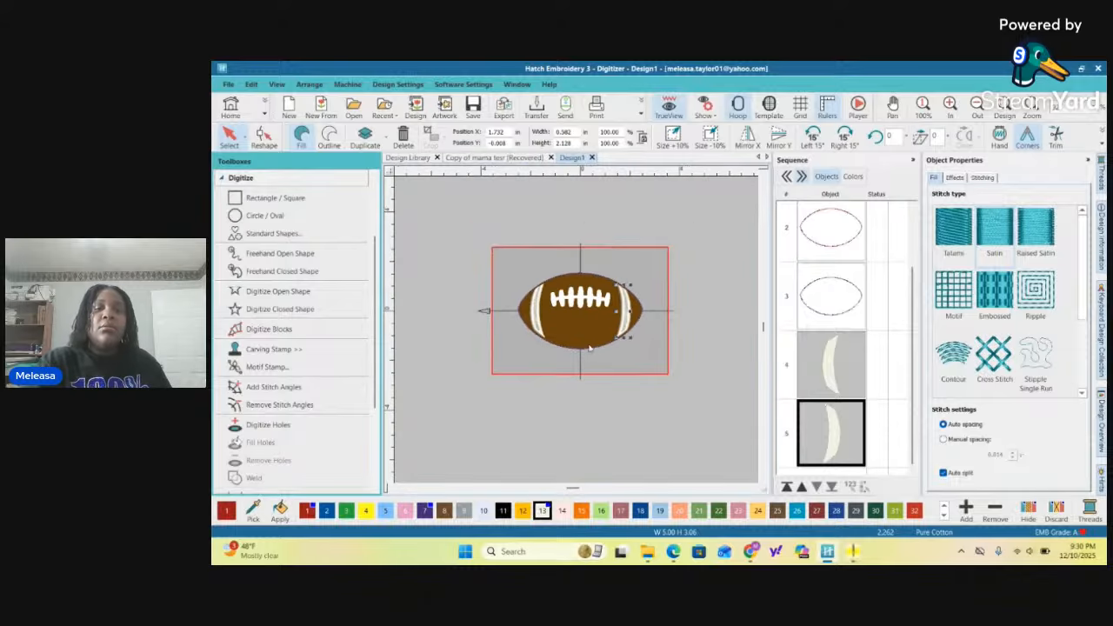
Examine the left stripe's stitches and the unstitched laces up close, and compare both stripes across the football
scroll(571, 312, up, 3)
scroll(571, 311, up, 5)
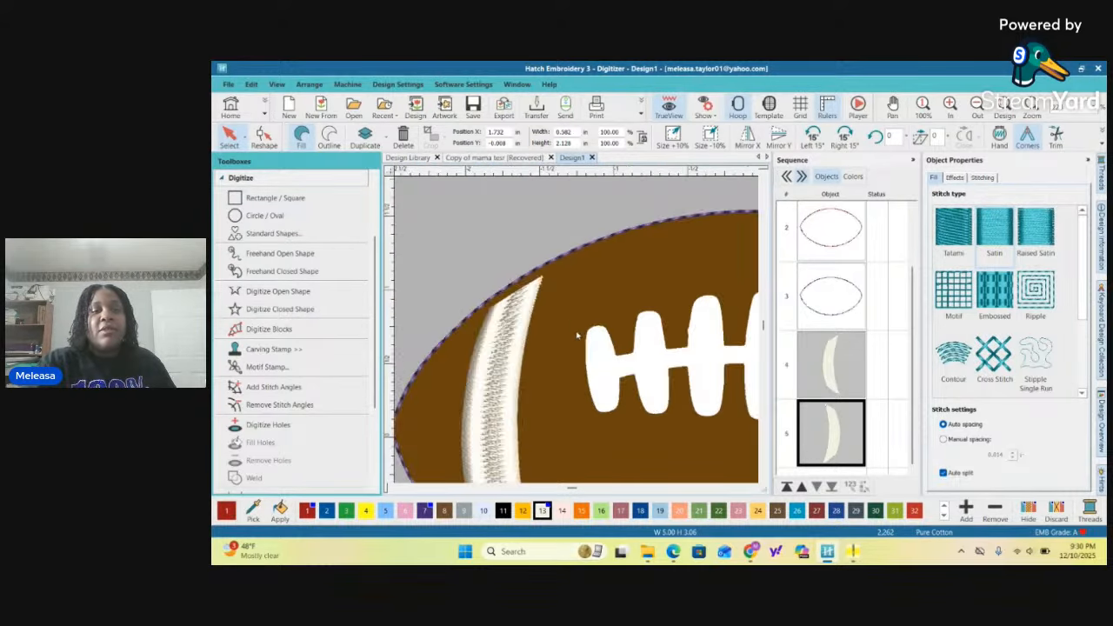
scroll(581, 335, down, 1)
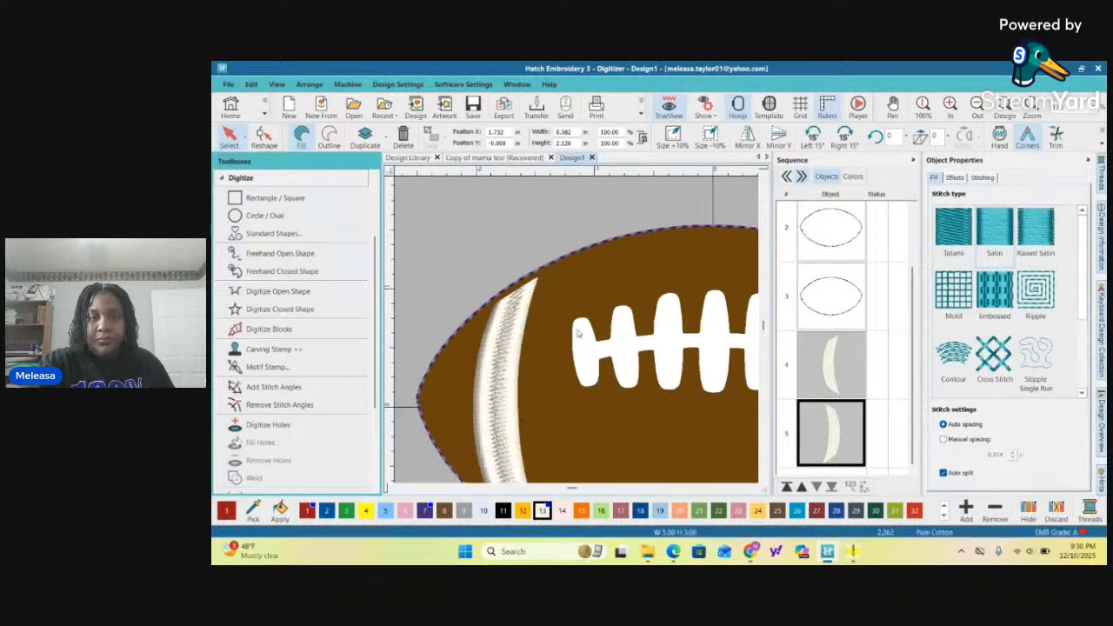
scroll(580, 333, up, 4)
scroll(580, 333, down, 2)
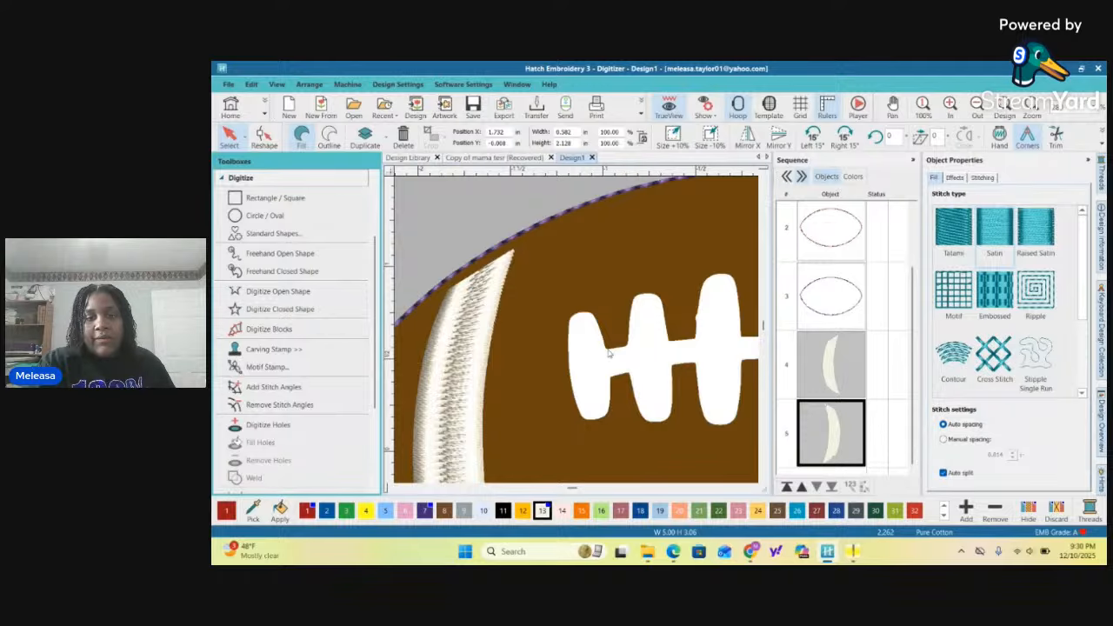
scroll(609, 353, down, 3)
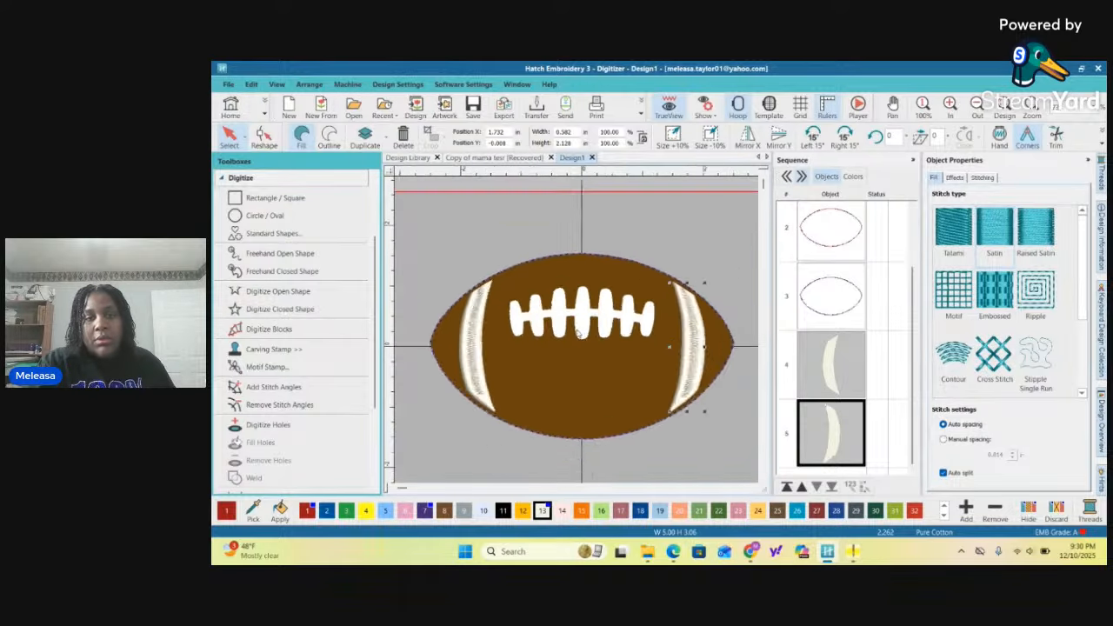
Choose Tatami as the fill stitch type for digitizing the white laces
scroll(580, 333, up, 2)
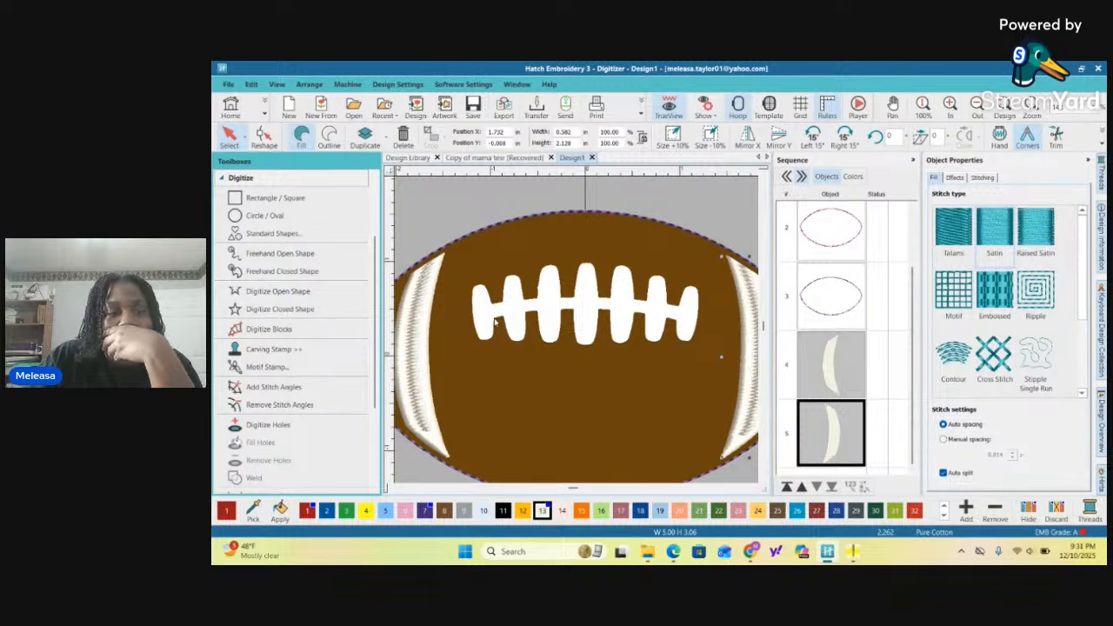
click(300, 329)
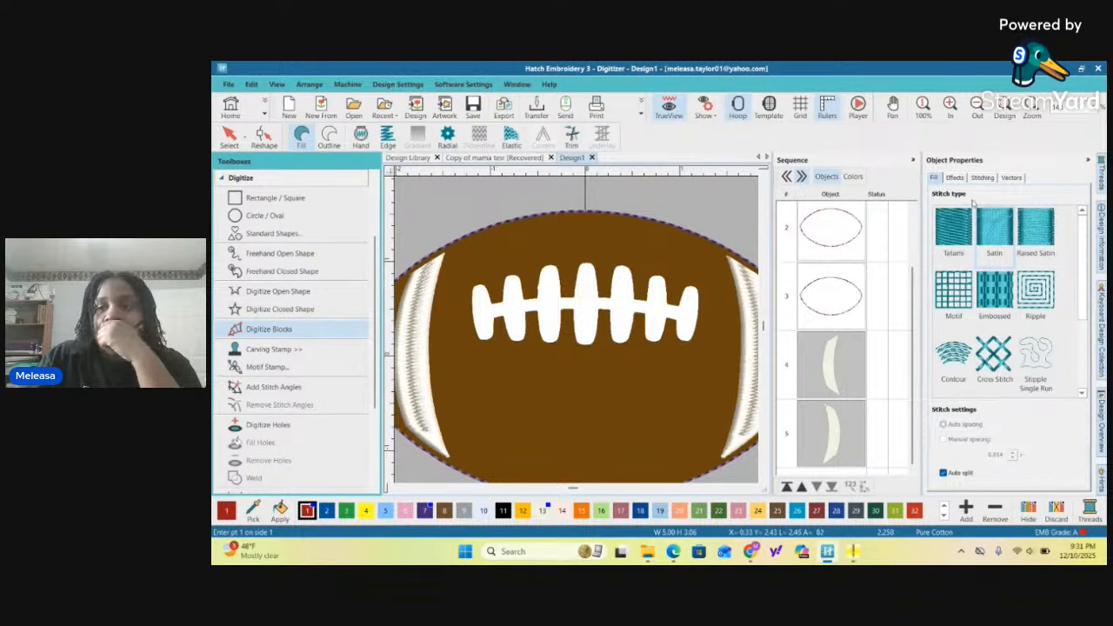
click(953, 230)
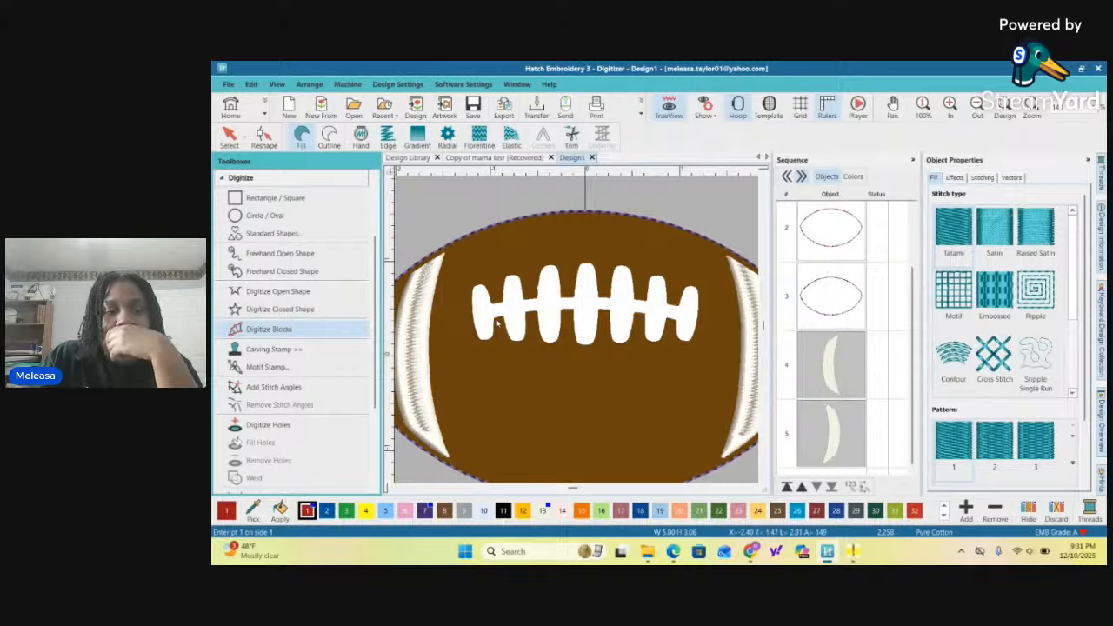
click(499, 323)
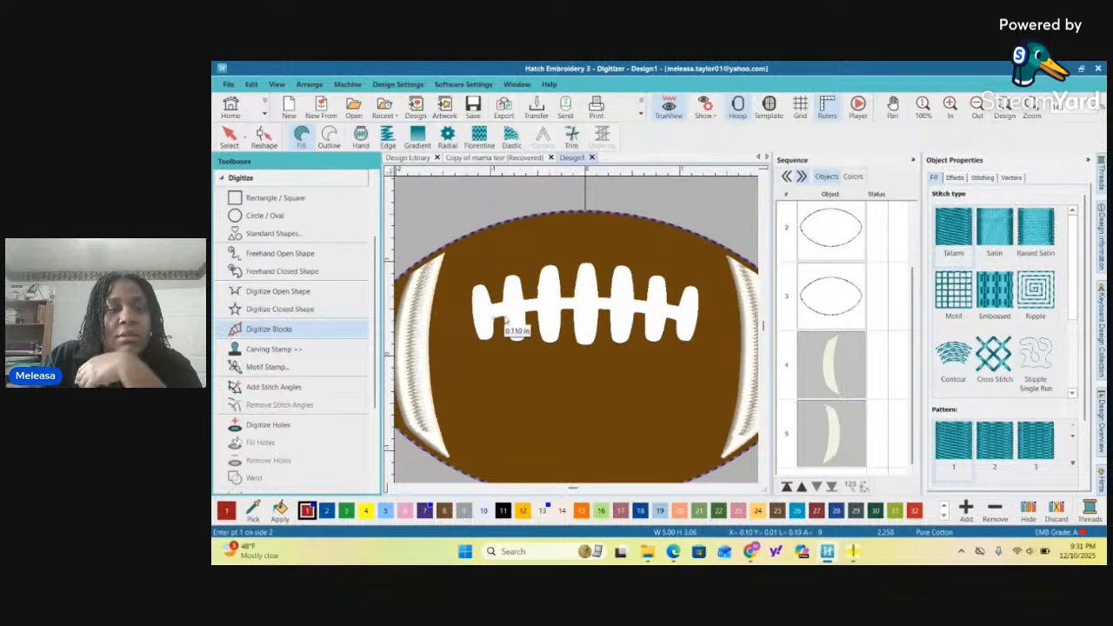
scroll(583, 335, up, 2)
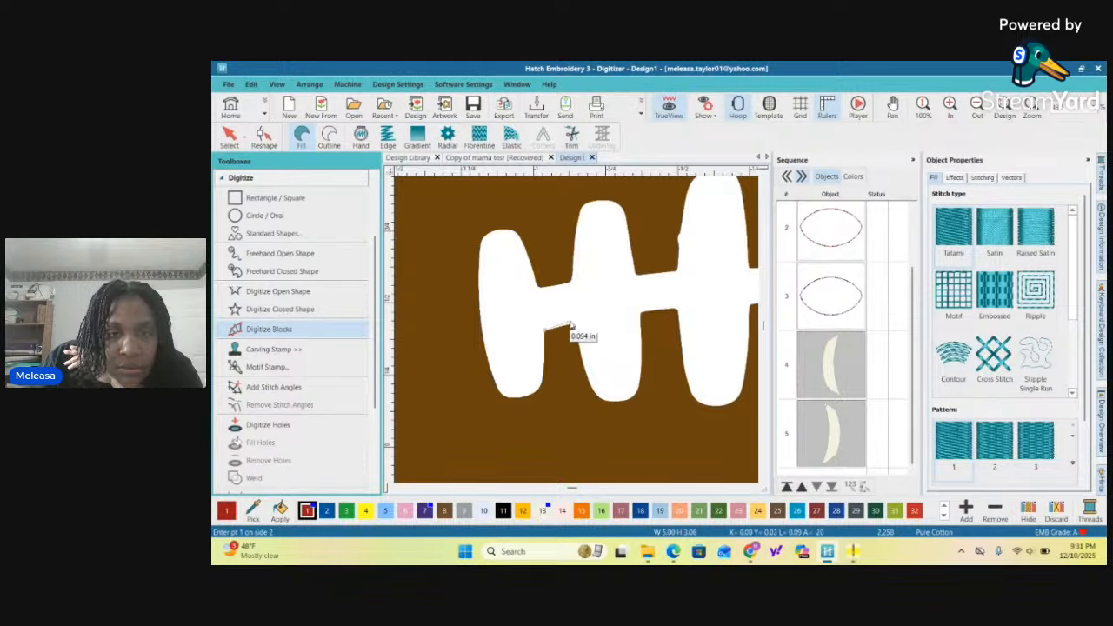
click(574, 331)
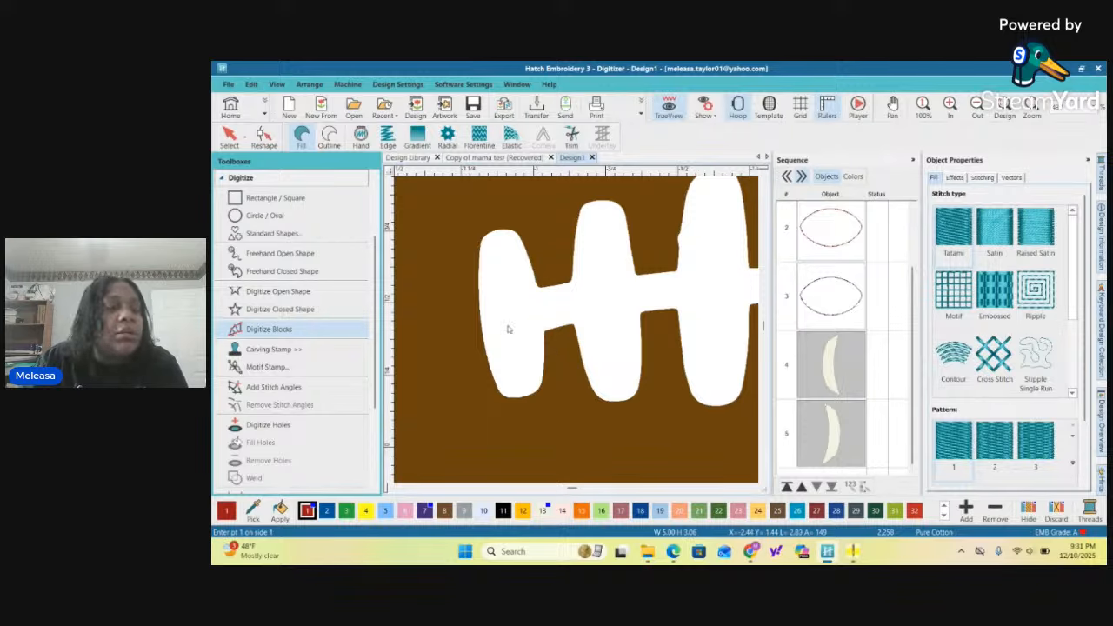
Start a digitized closed shape and trace around the second lace's lower end and along the crossbar's lower edge to the third lace
click(268, 310)
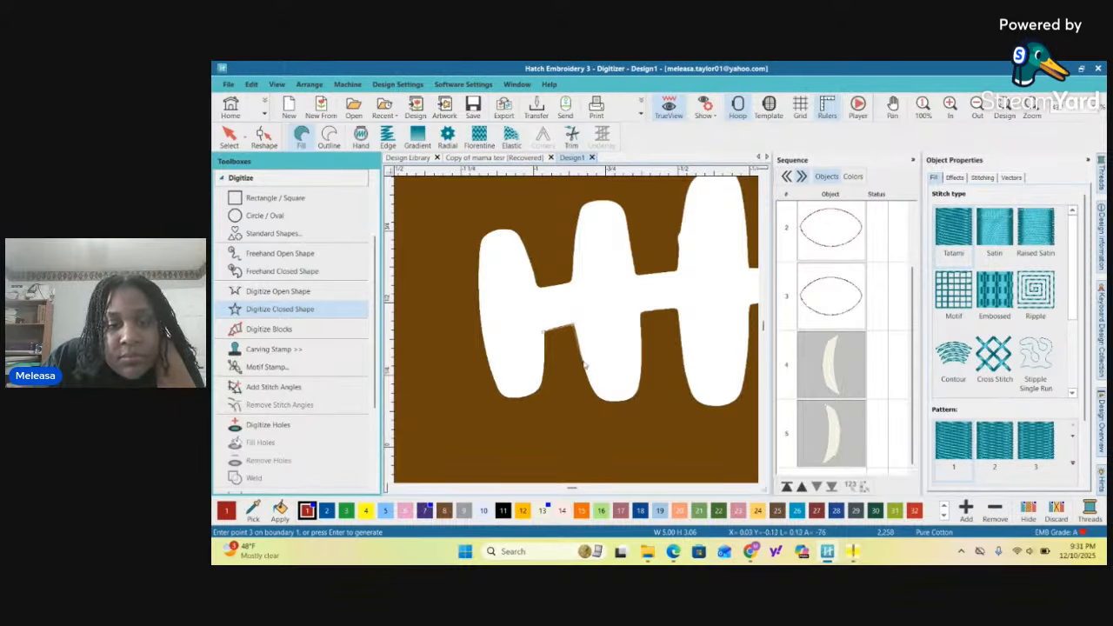
click(584, 365)
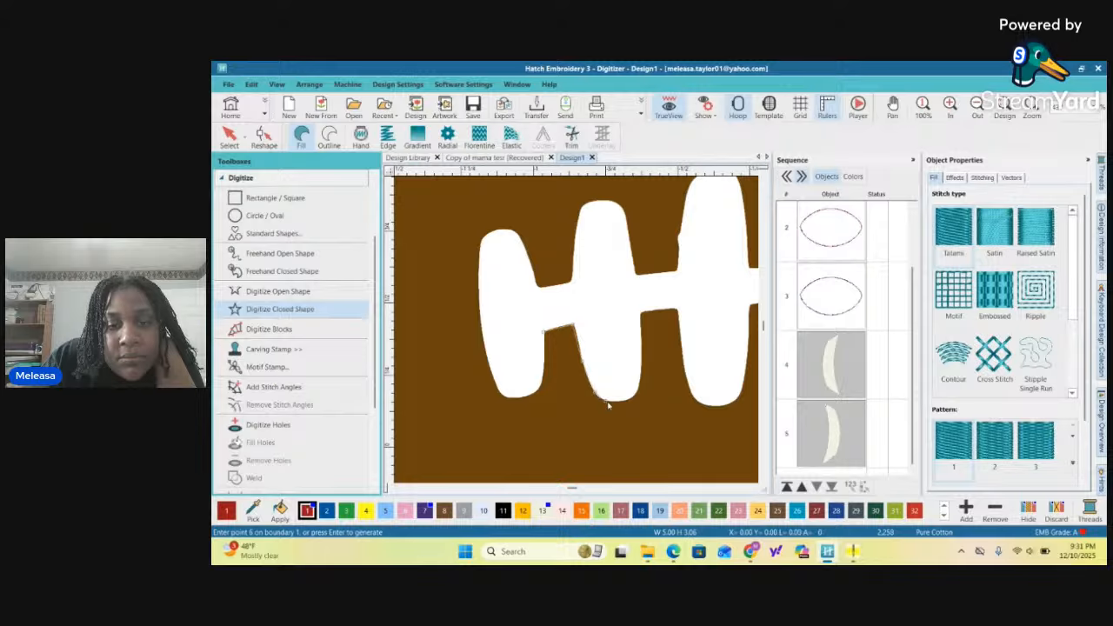
click(639, 398)
click(642, 314)
click(672, 315)
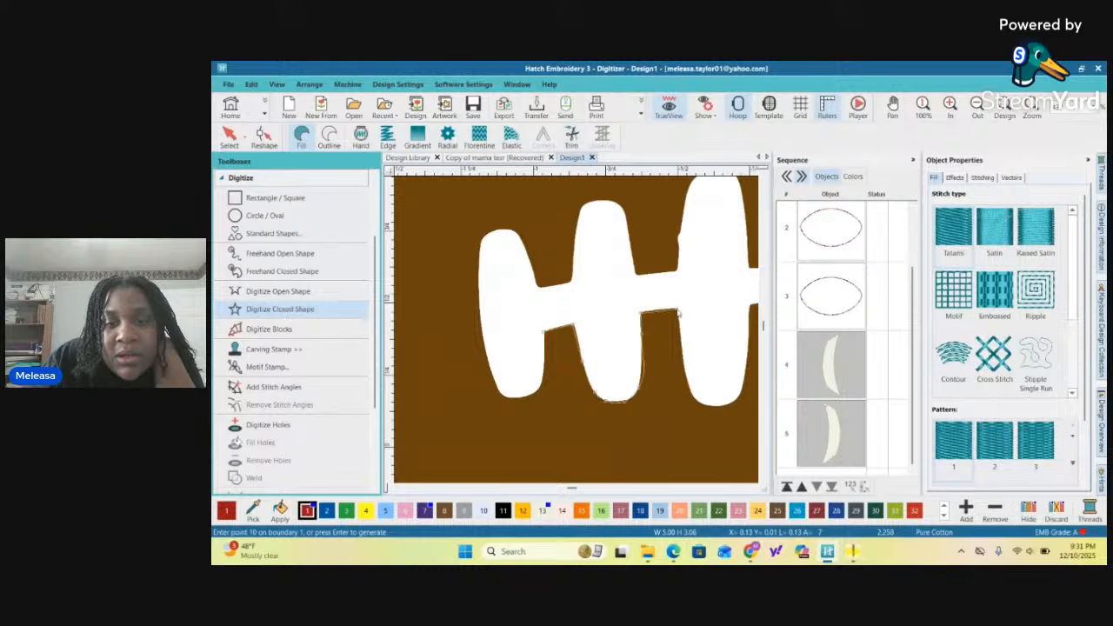
click(678, 310)
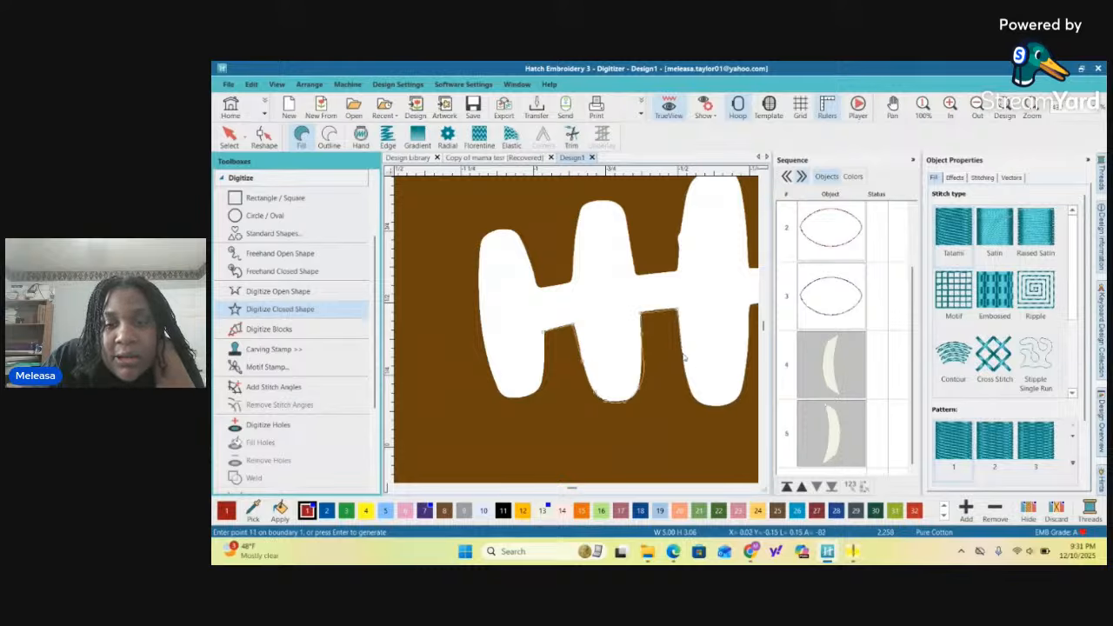
Trace the closed shape's boundary around the third lace's rounded lower end and back up to the crossbar
click(692, 396)
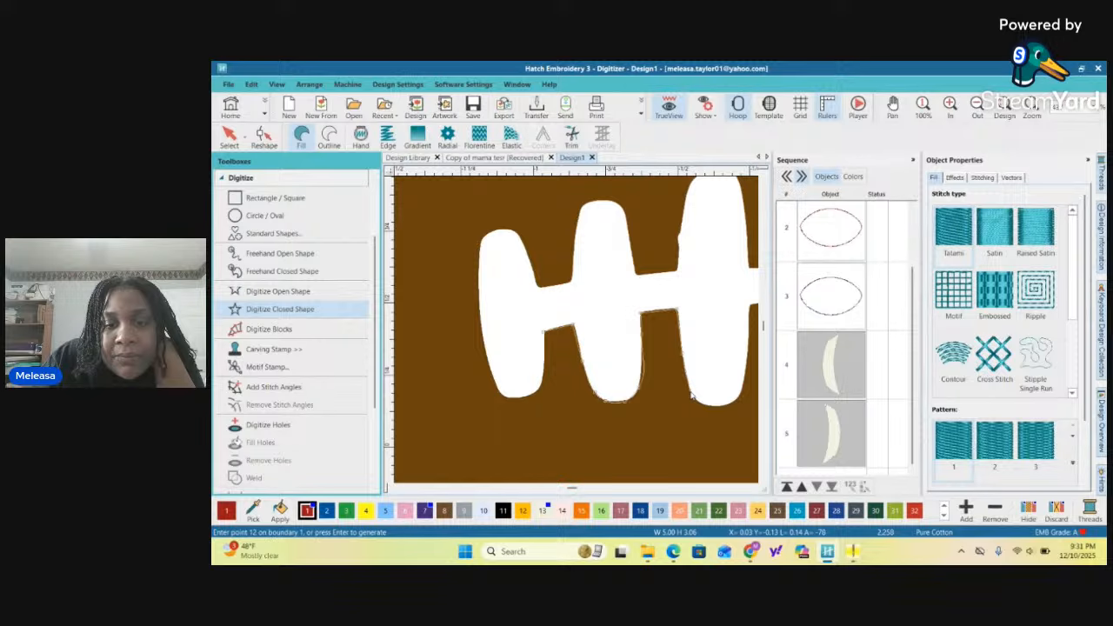
click(705, 405)
click(724, 406)
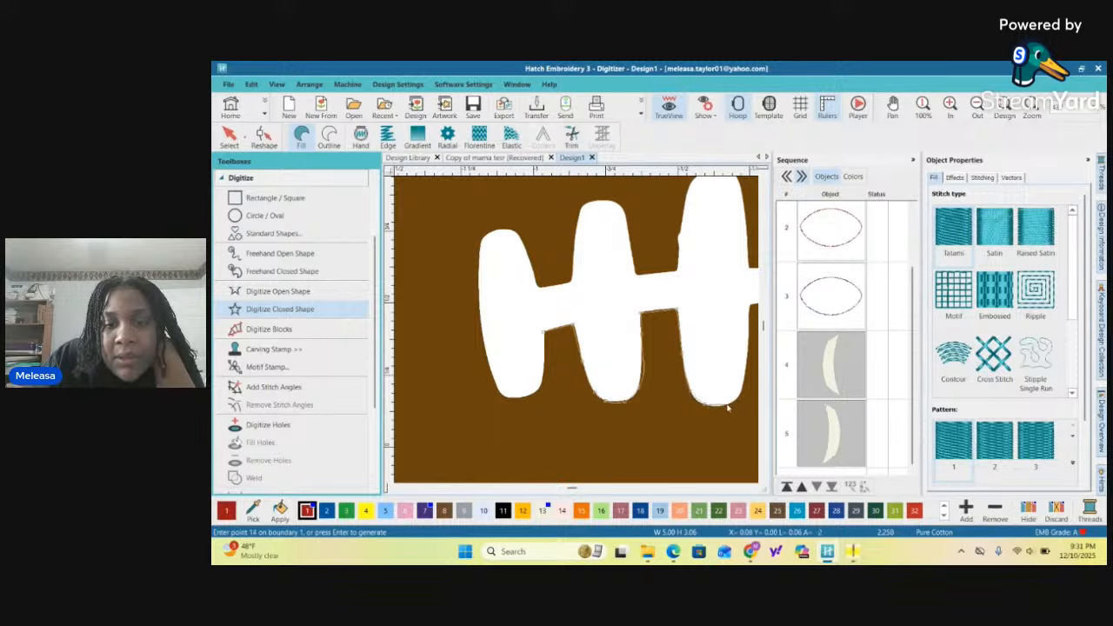
click(723, 406)
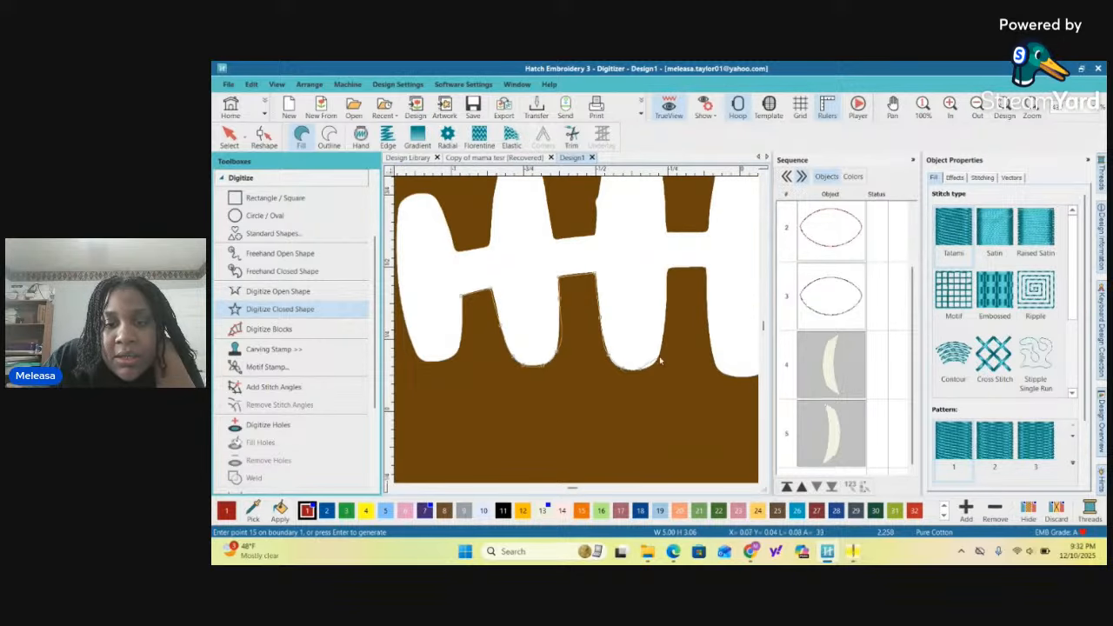
click(656, 366)
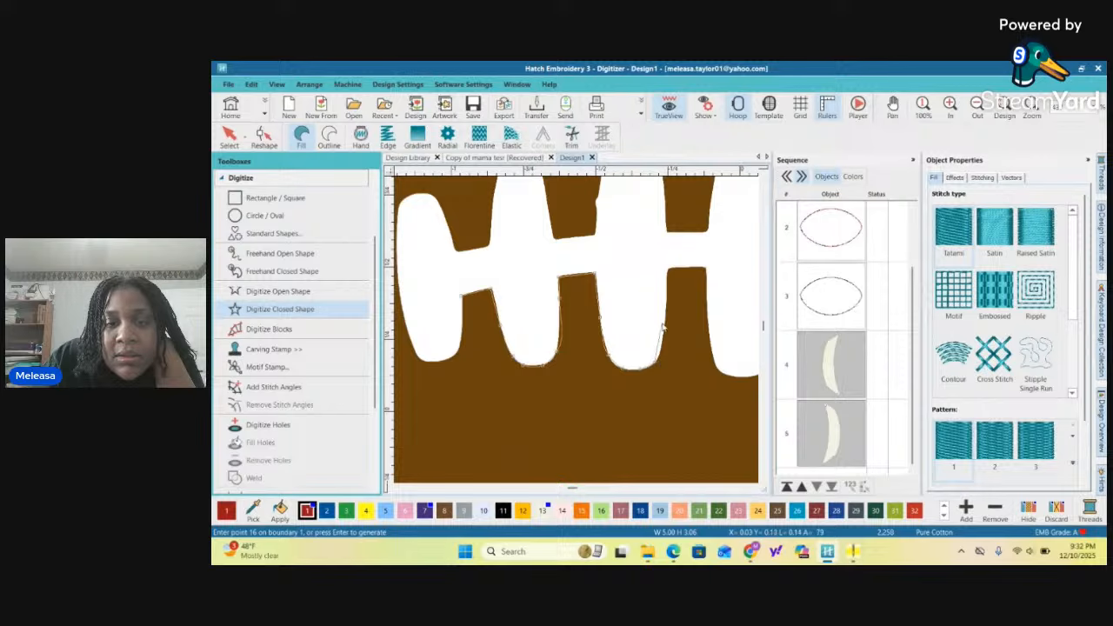
click(665, 322)
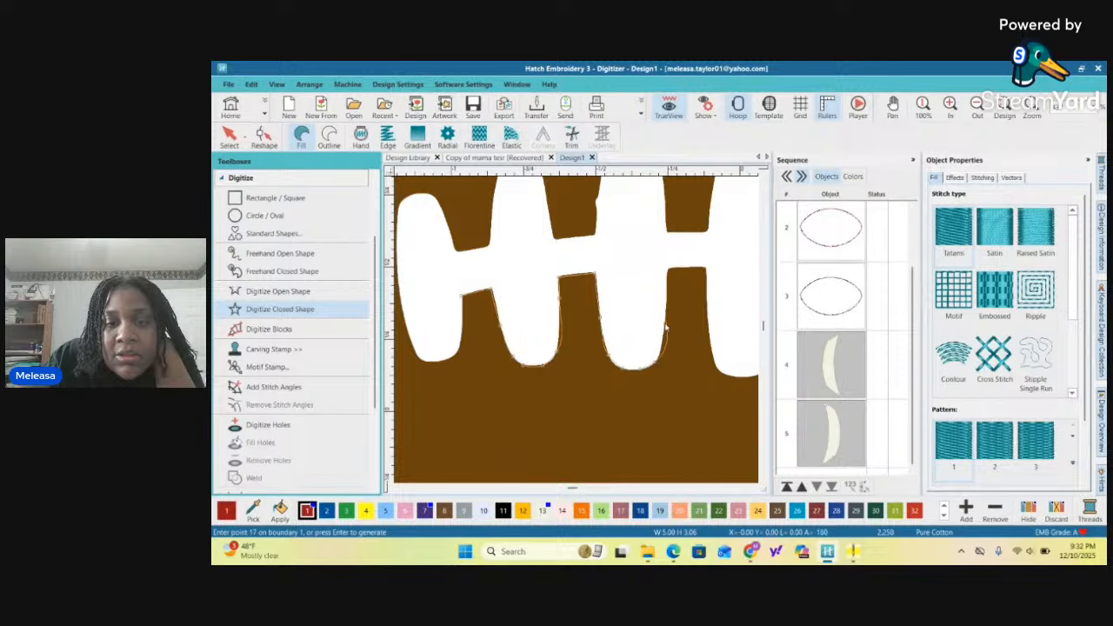
click(668, 275)
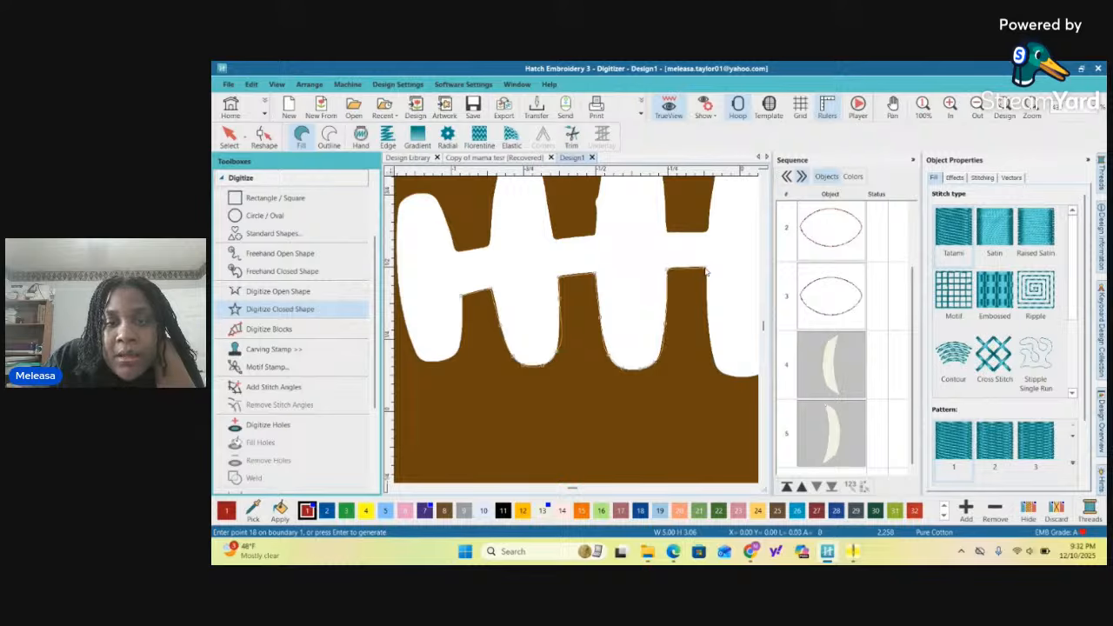
Continue the boundary along the crossbar's lower edge and down the left side of the central lace's lower end
click(706, 271)
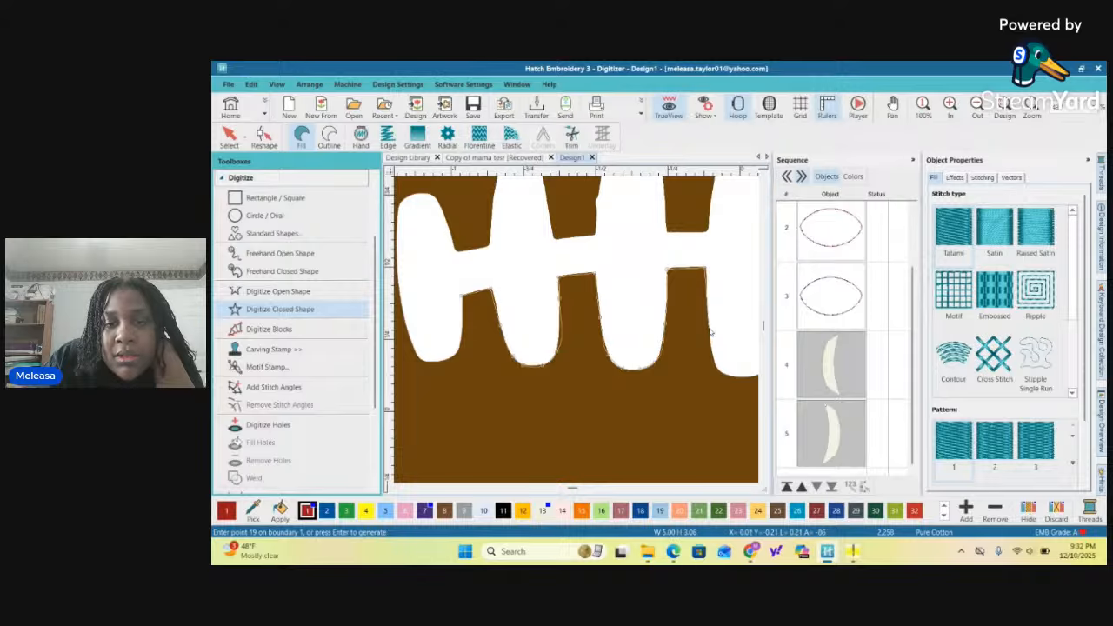
click(711, 331)
click(722, 377)
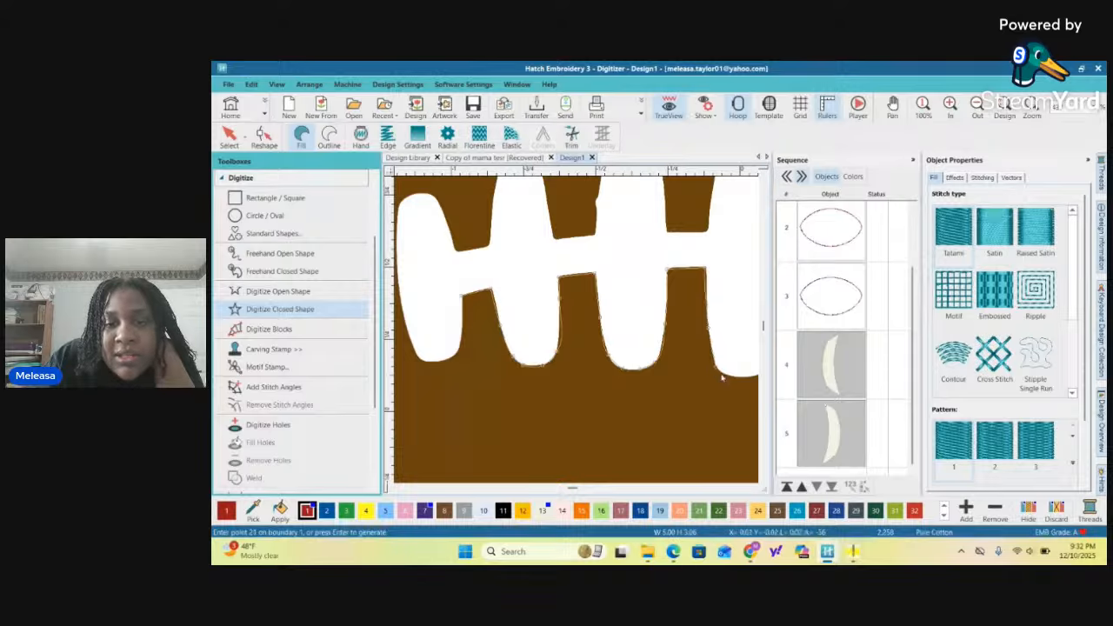
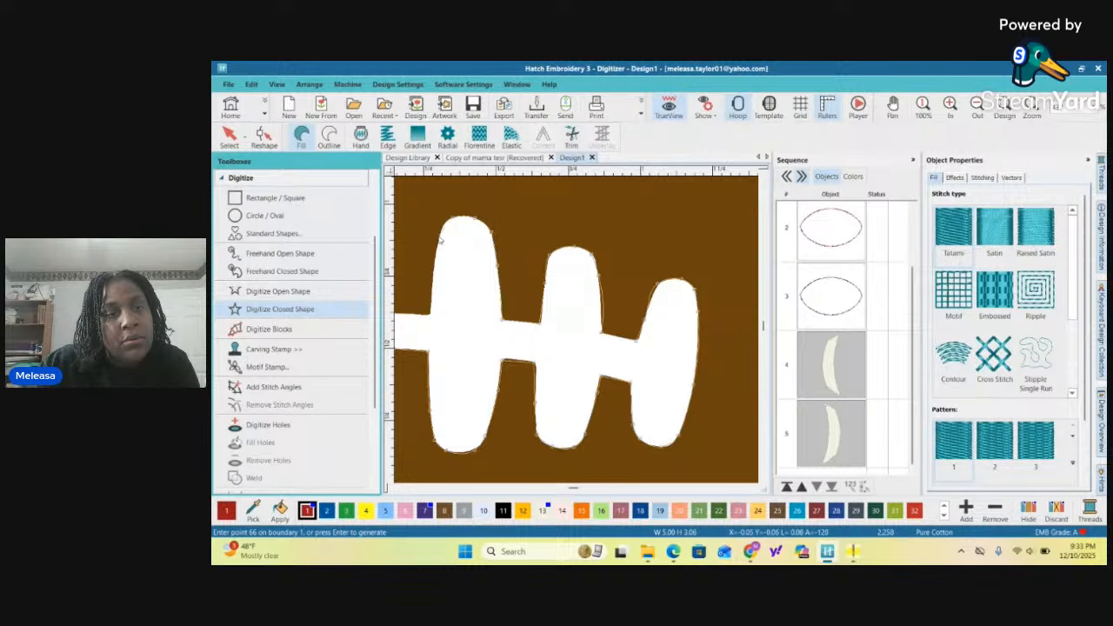
Trace the boundary down the fifth lace's upper left edge, along the crossbar and over the central lace's rounded top
click(440, 239)
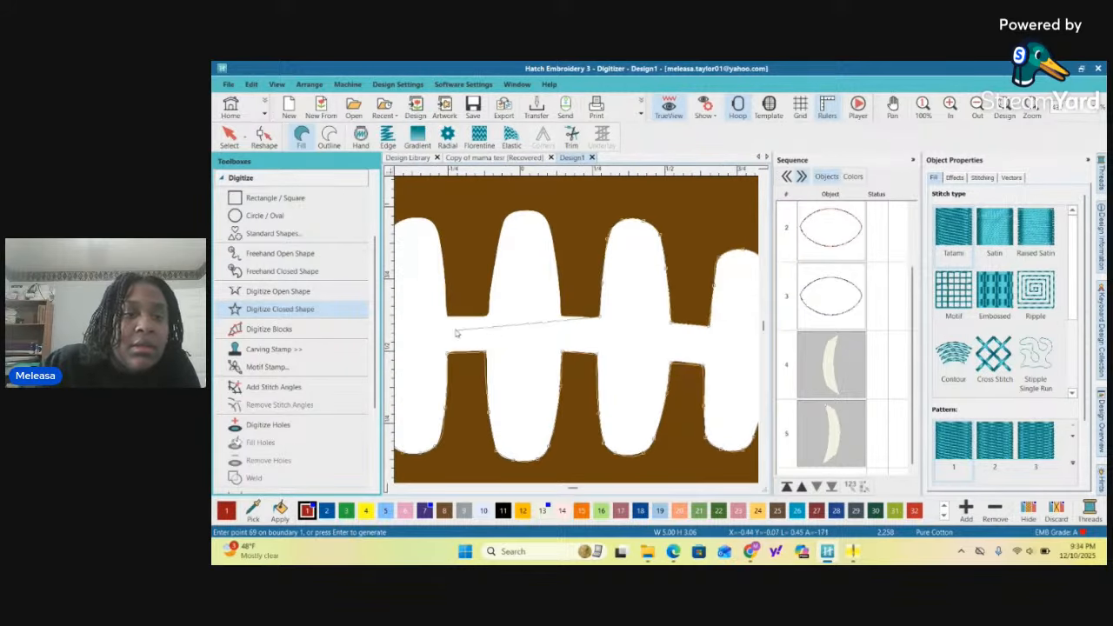
click(562, 317)
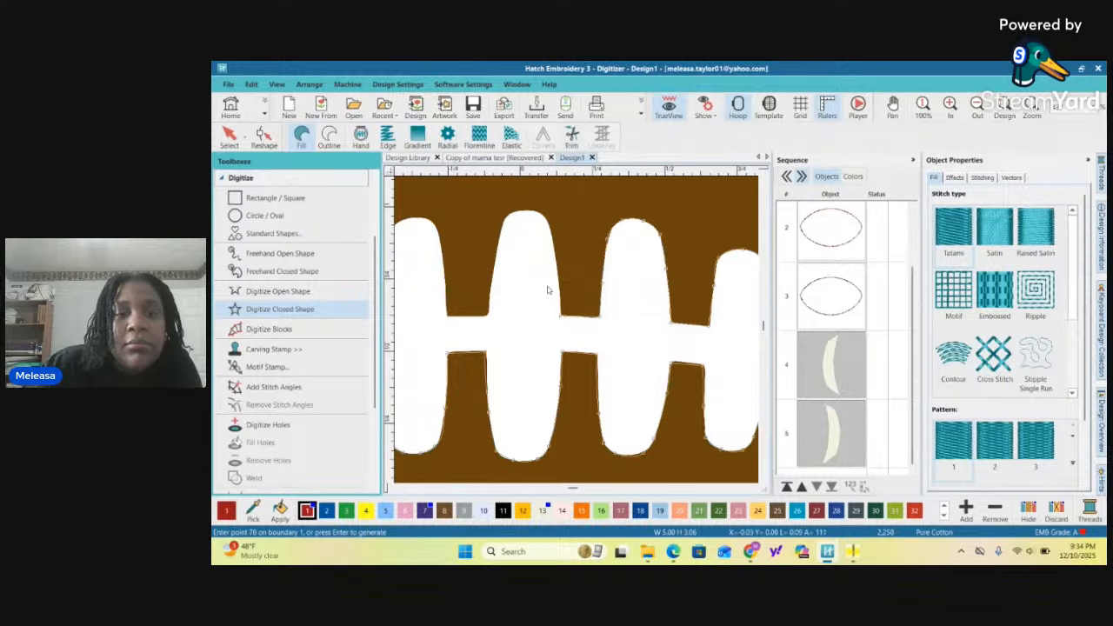
click(556, 254)
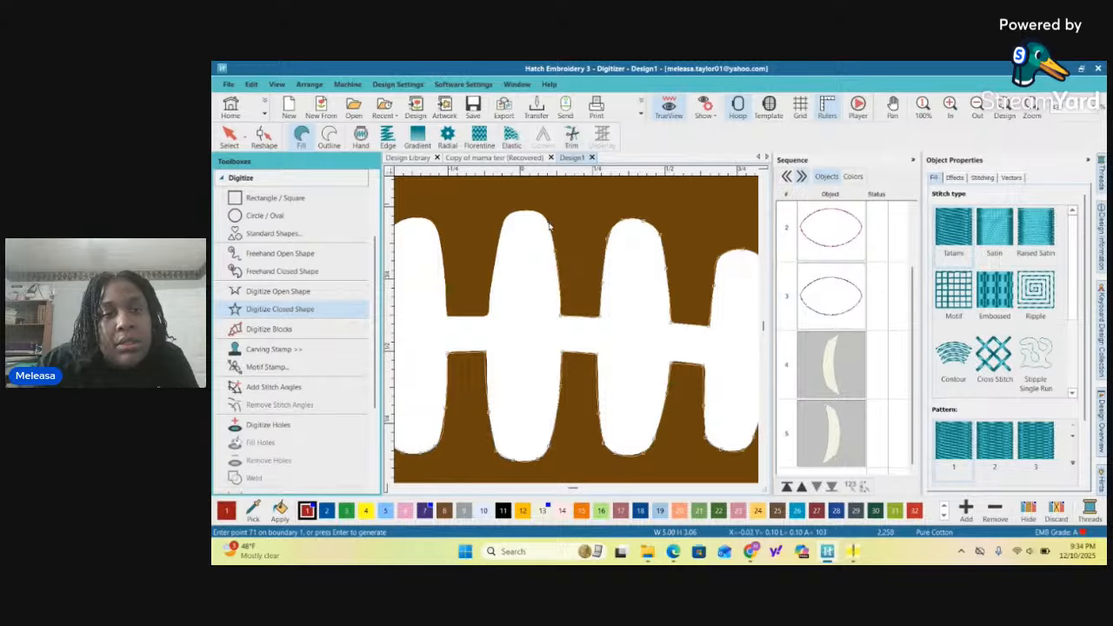
click(538, 215)
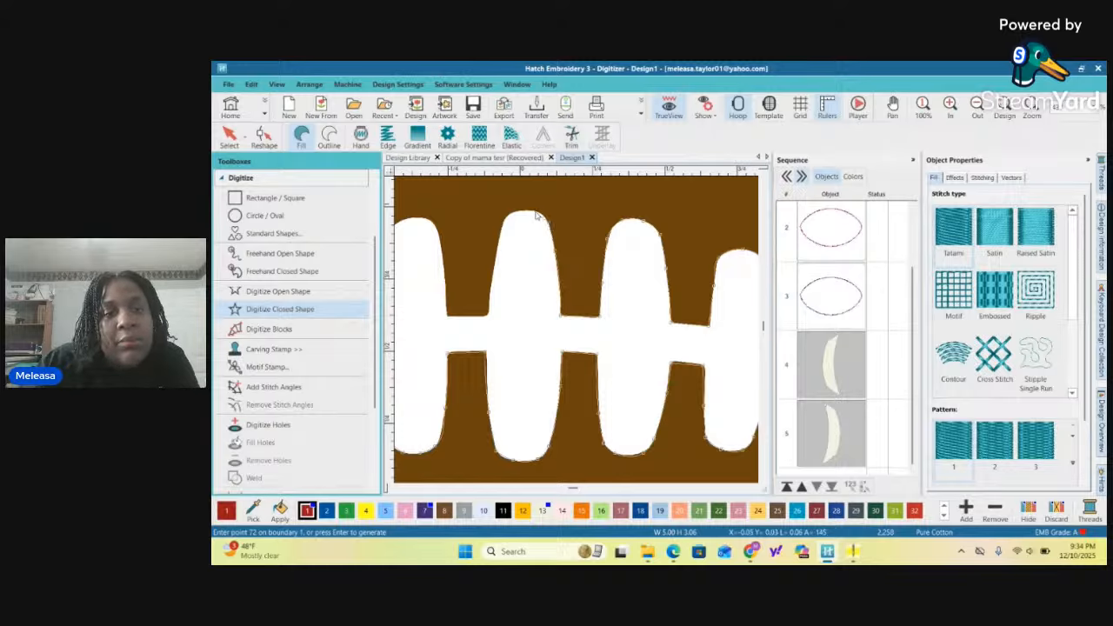
click(515, 217)
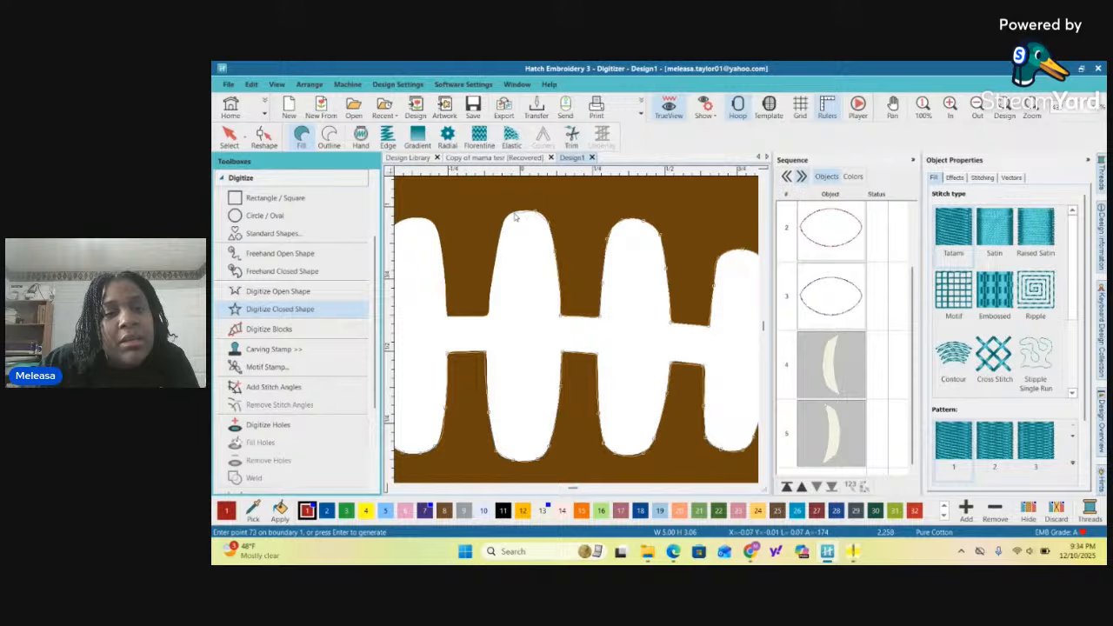
click(513, 213)
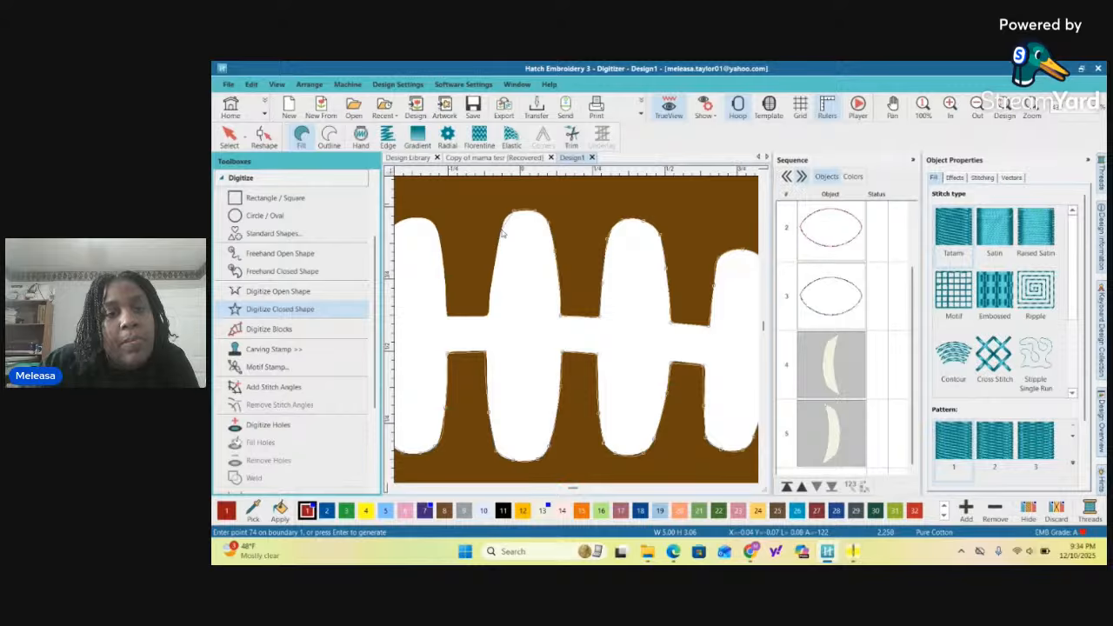
click(501, 229)
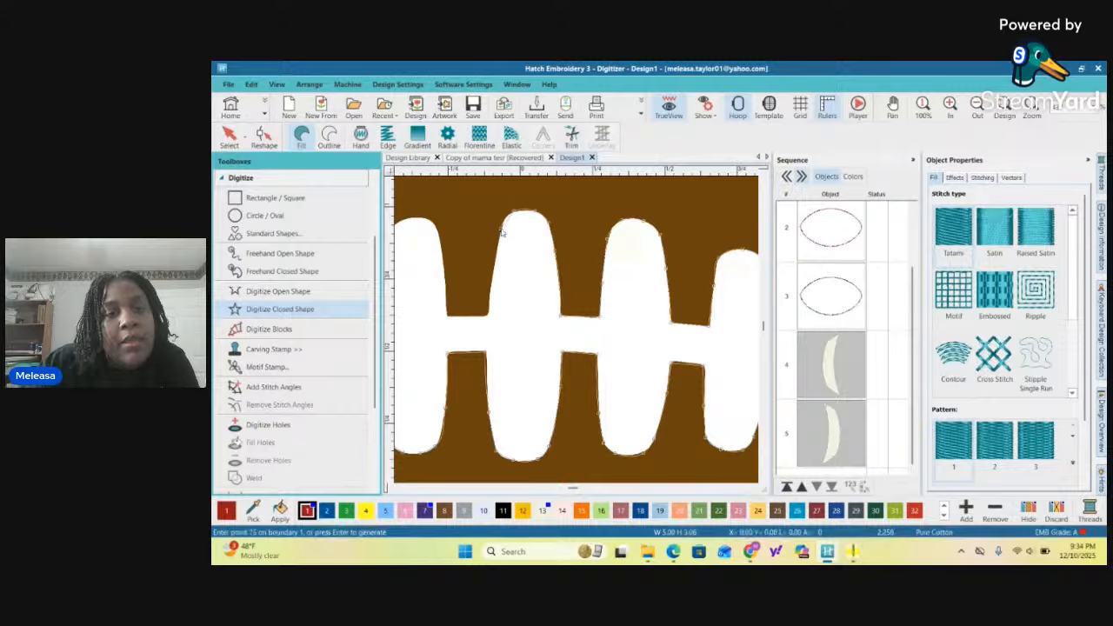
click(489, 318)
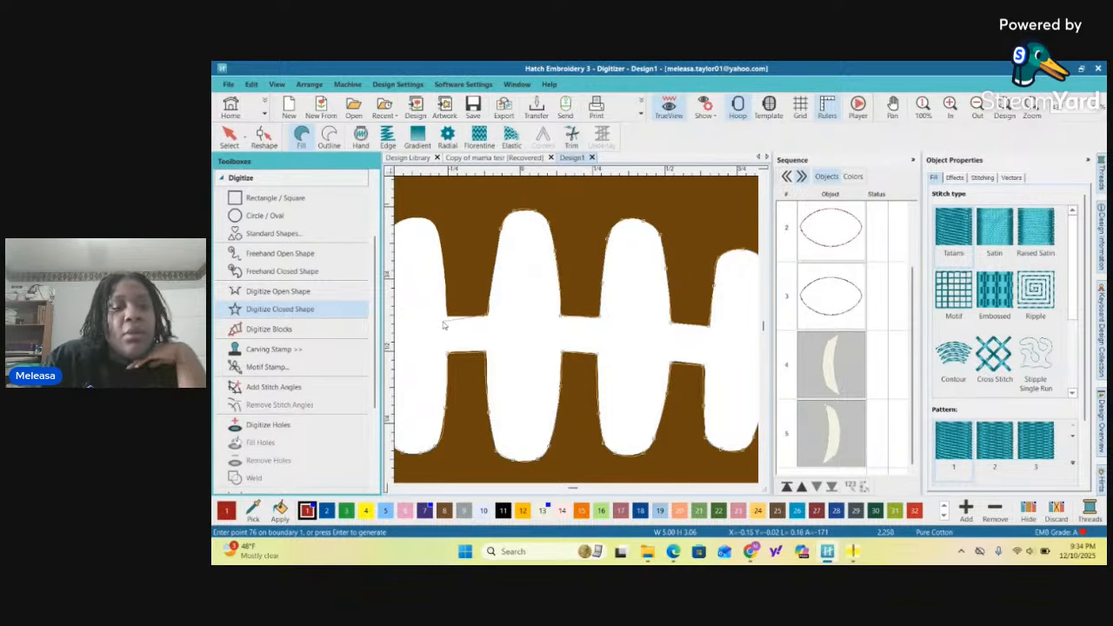
Trace the boundary along the crossbar's upper edge and over the third lace's top down to its left crossbar corner
click(450, 319)
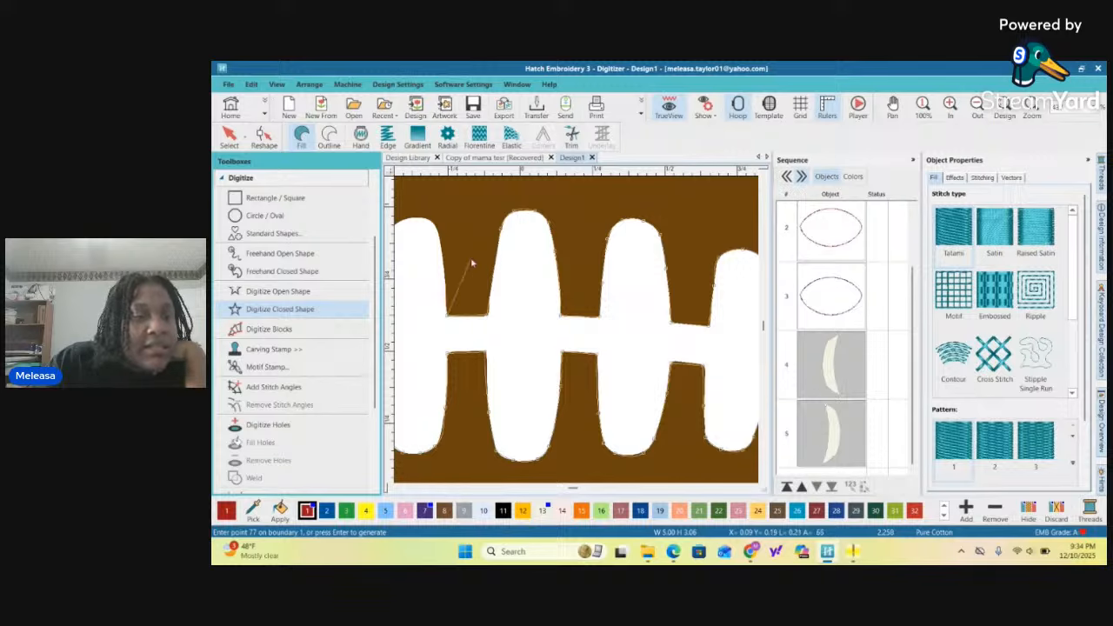
click(444, 257)
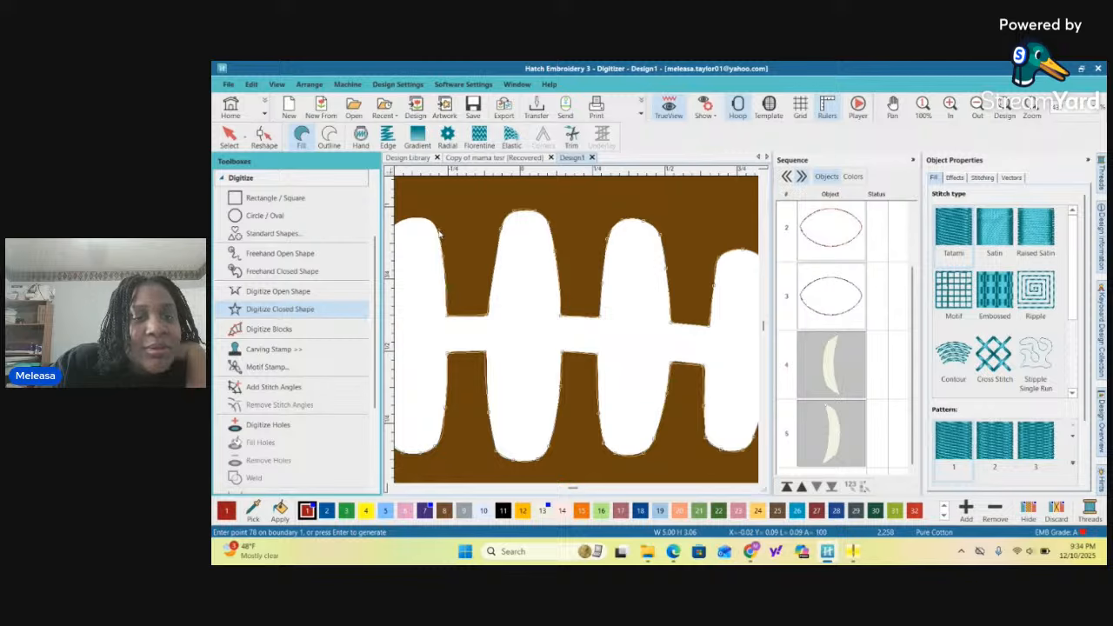
click(439, 229)
click(504, 279)
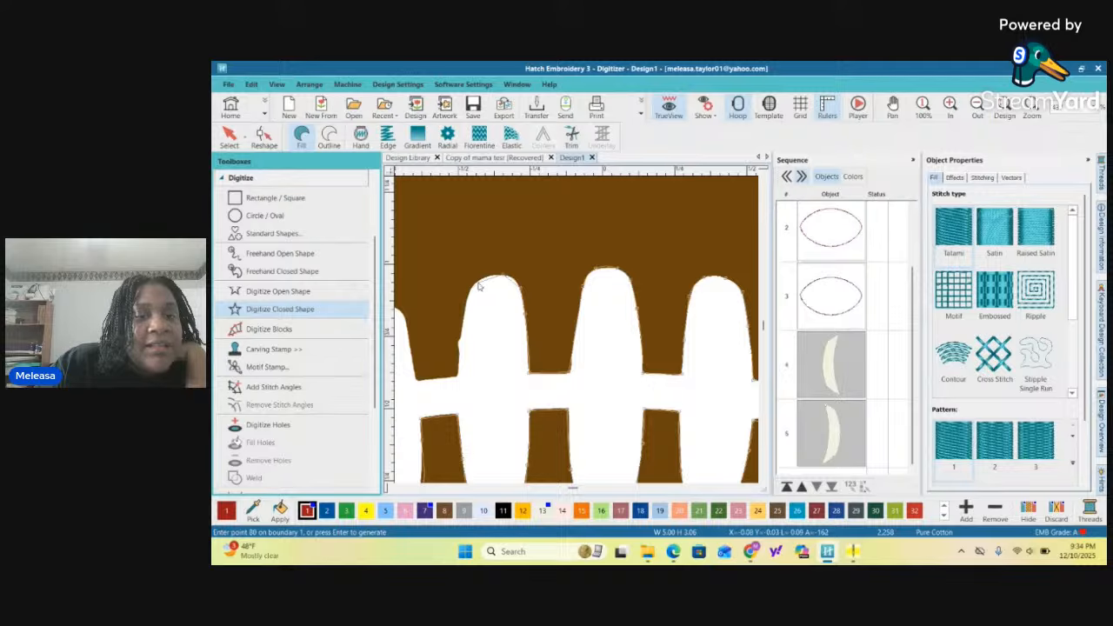
click(481, 283)
click(467, 300)
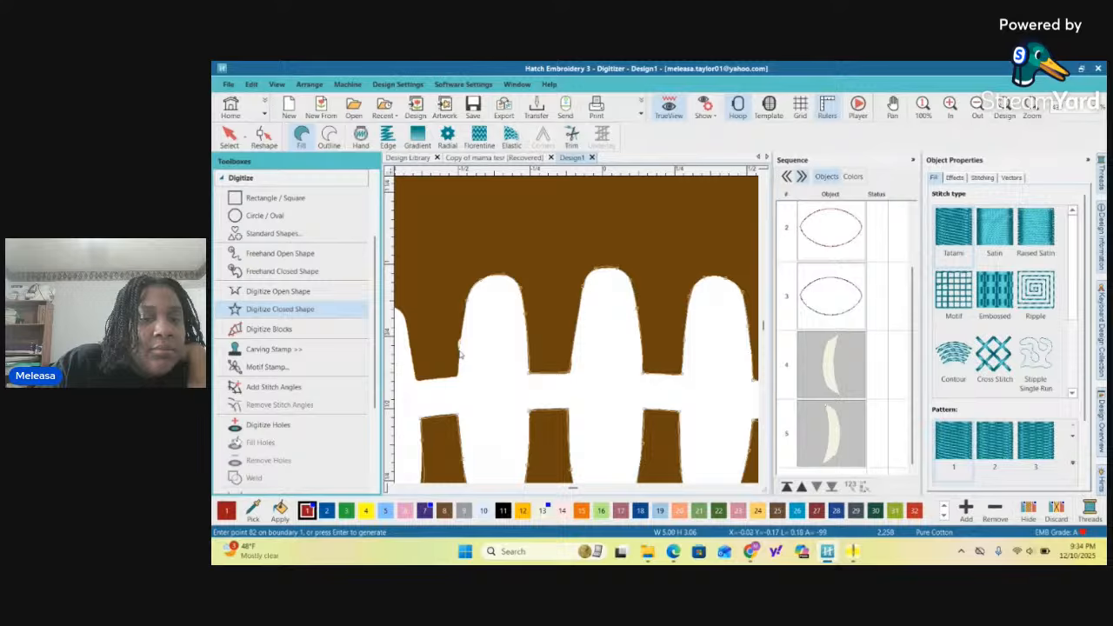
click(460, 379)
Continue the boundary along the crossbar to the second lace and over its rounded top down to the left corner
click(417, 382)
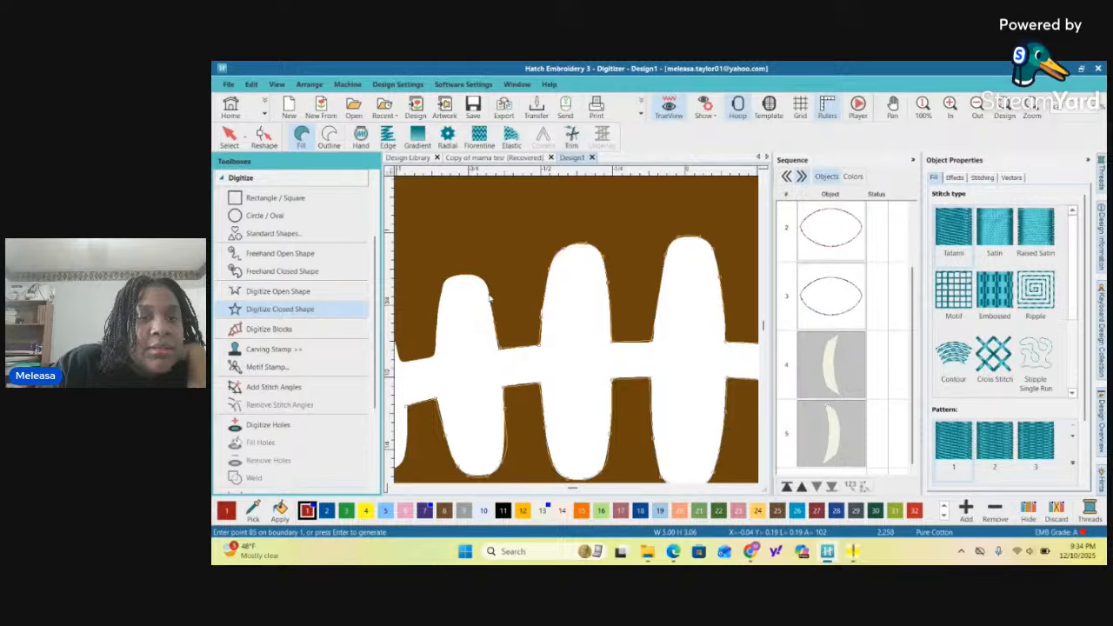
click(490, 294)
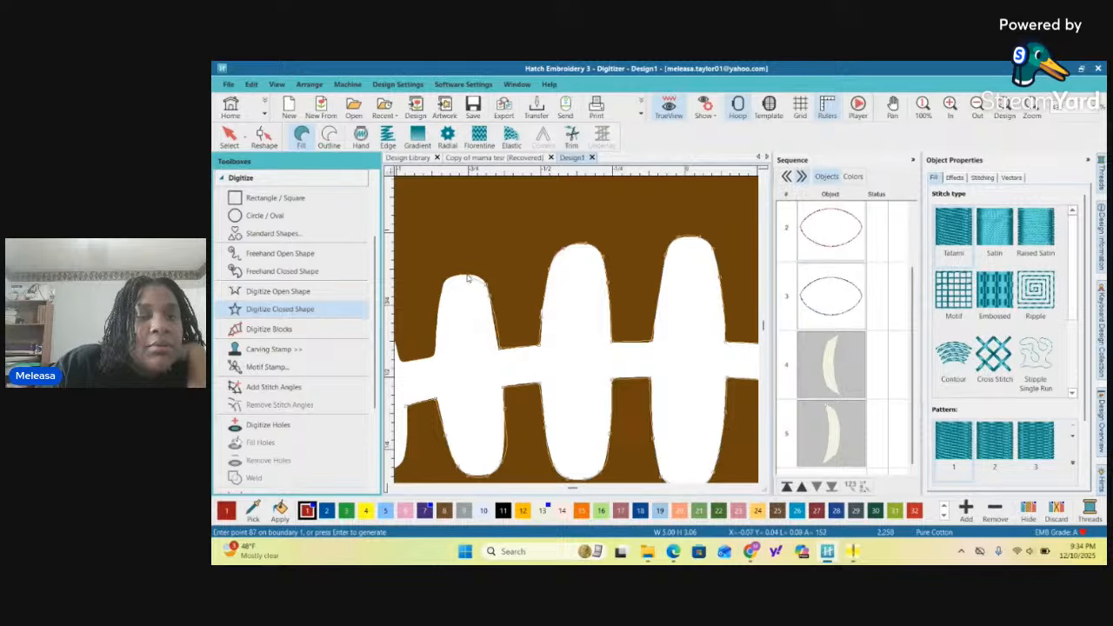
click(467, 277)
click(442, 284)
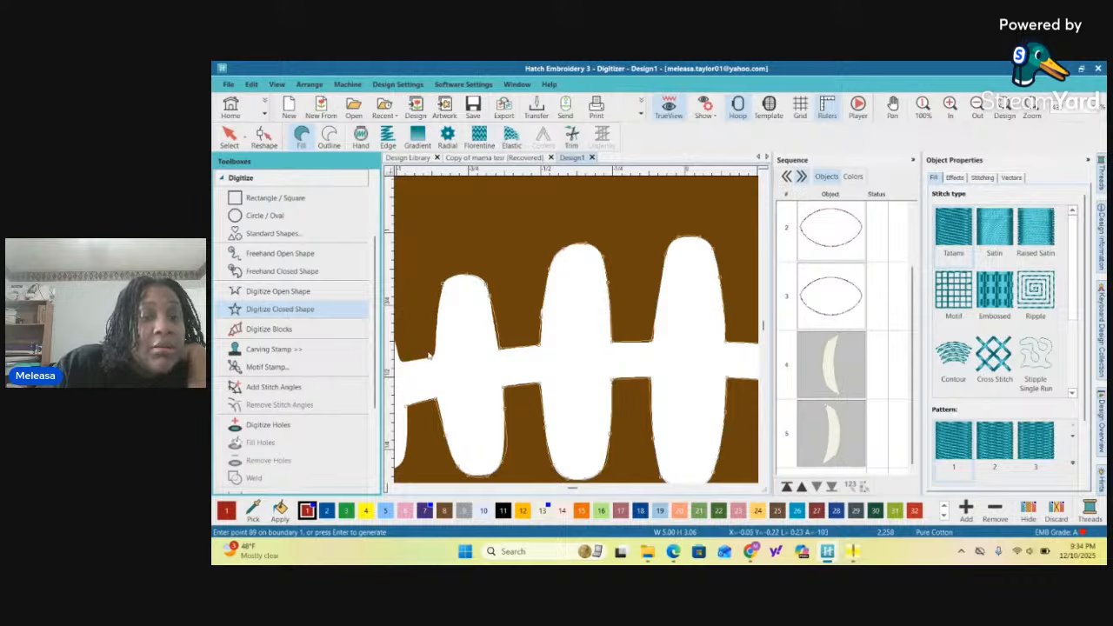
click(435, 356)
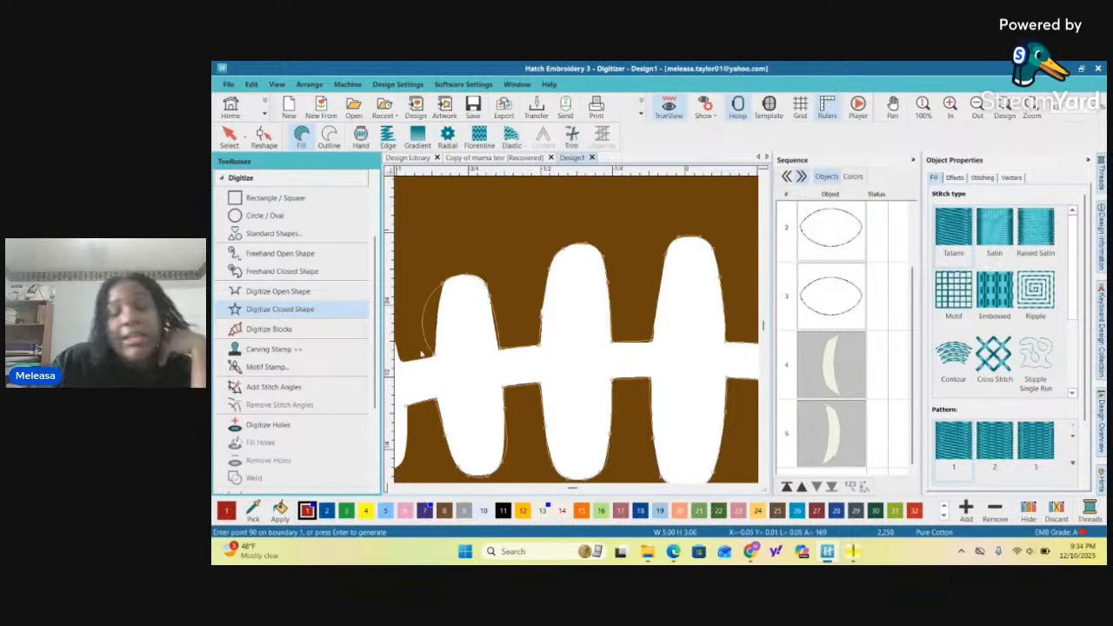
Remove the last misplaced boundary points and retrace the second lace's upper left curve down to its crossbar corner
key(BackSpace)
key(BackSpace)
key(BackSpace)
key(BackSpace)
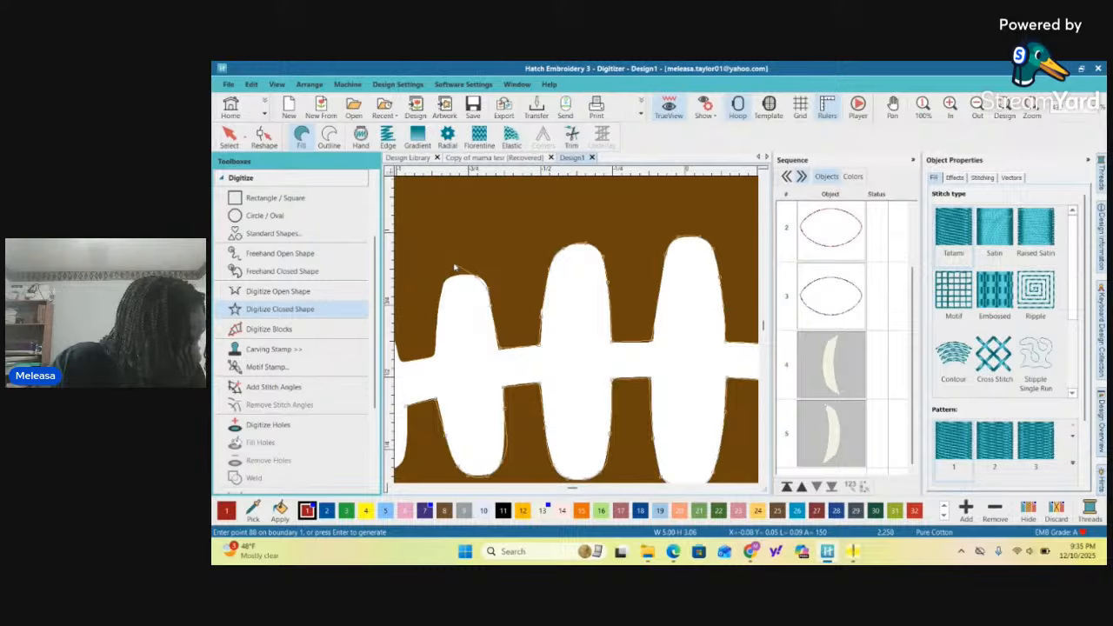
click(456, 279)
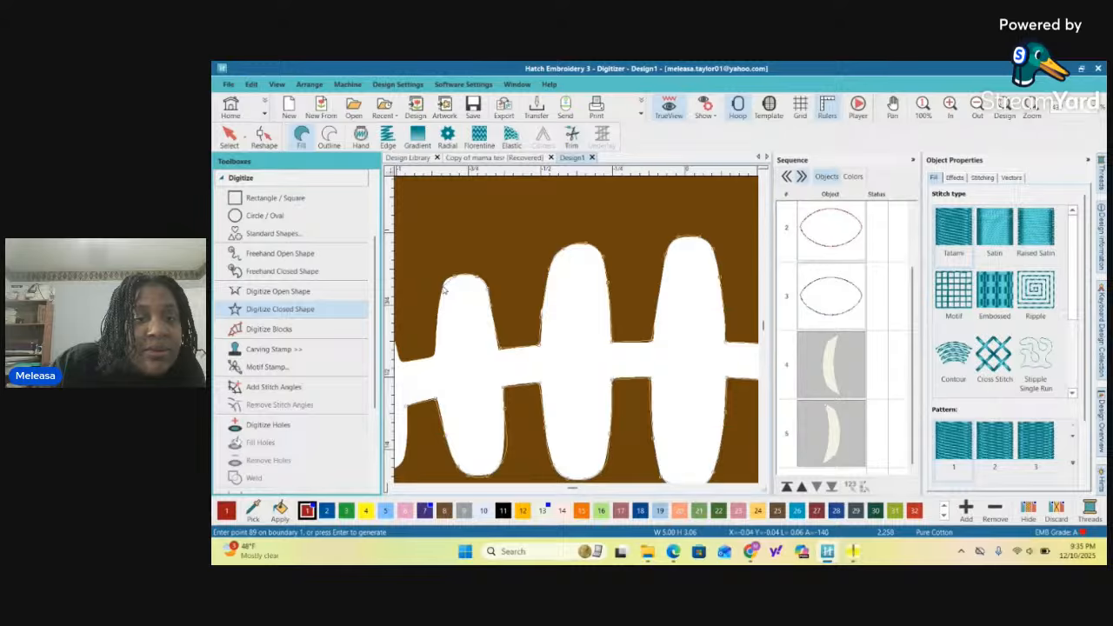
click(443, 291)
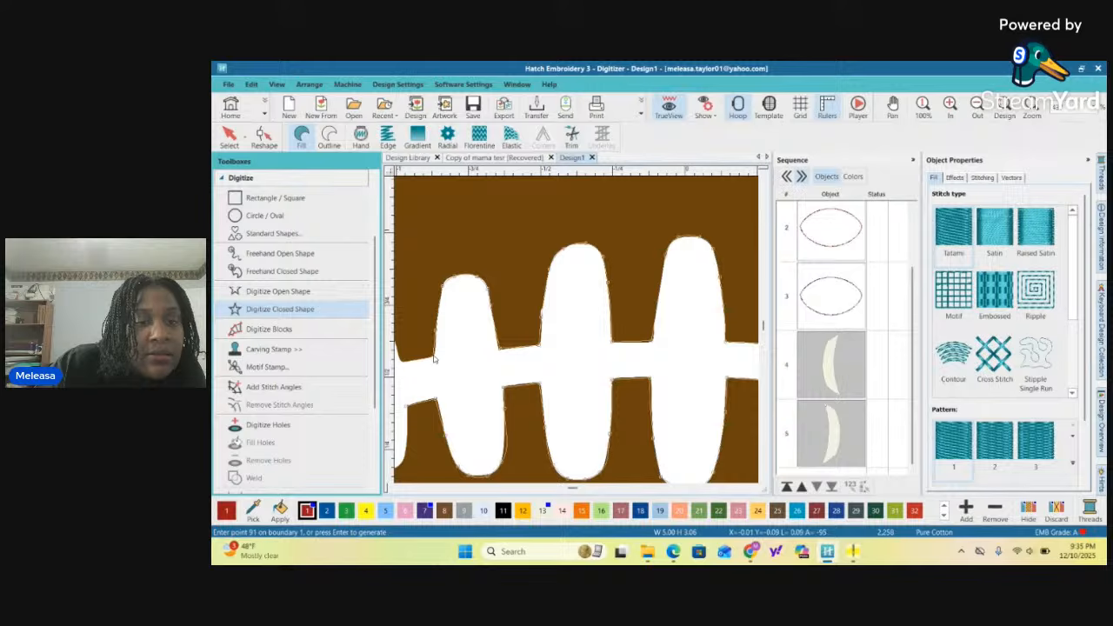
click(434, 359)
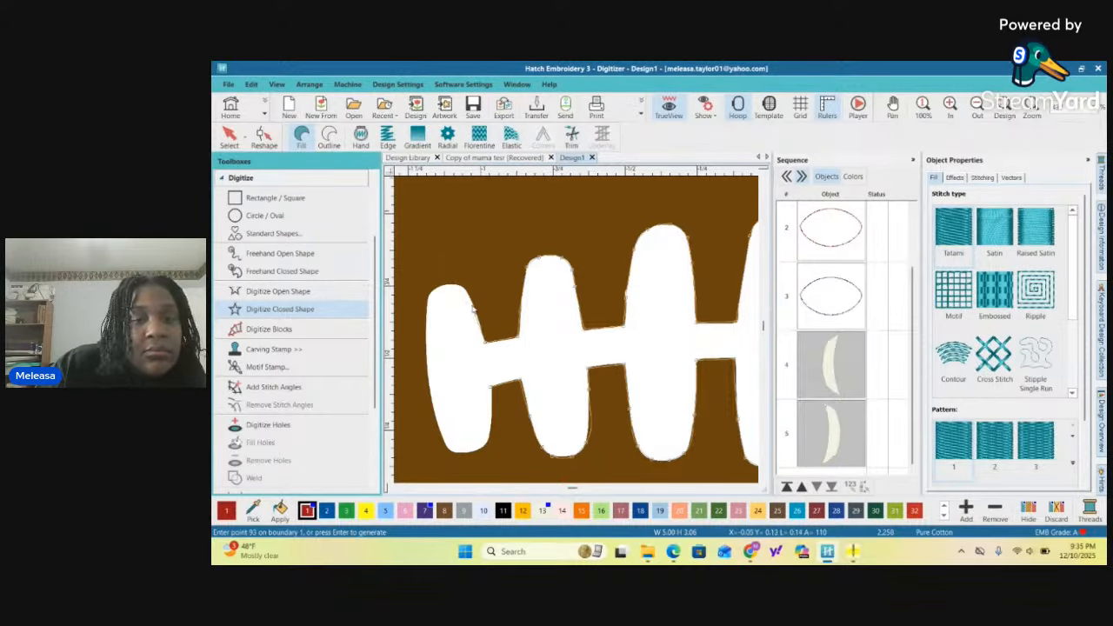
Trace the boundary over the leftmost lace's rounded top and down its outer side
click(467, 296)
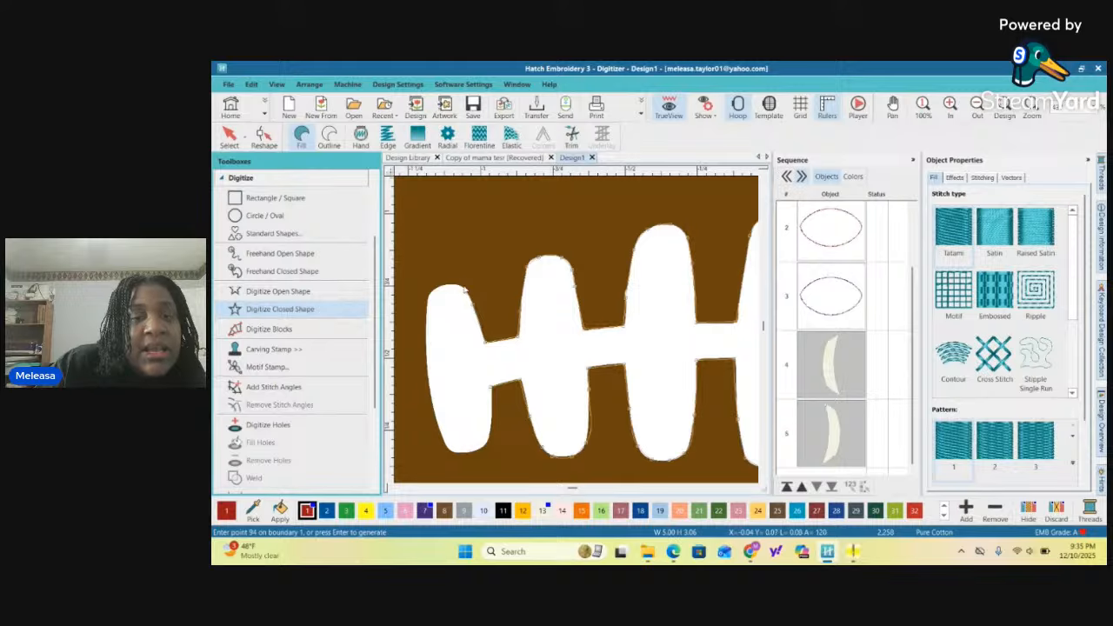
click(449, 290)
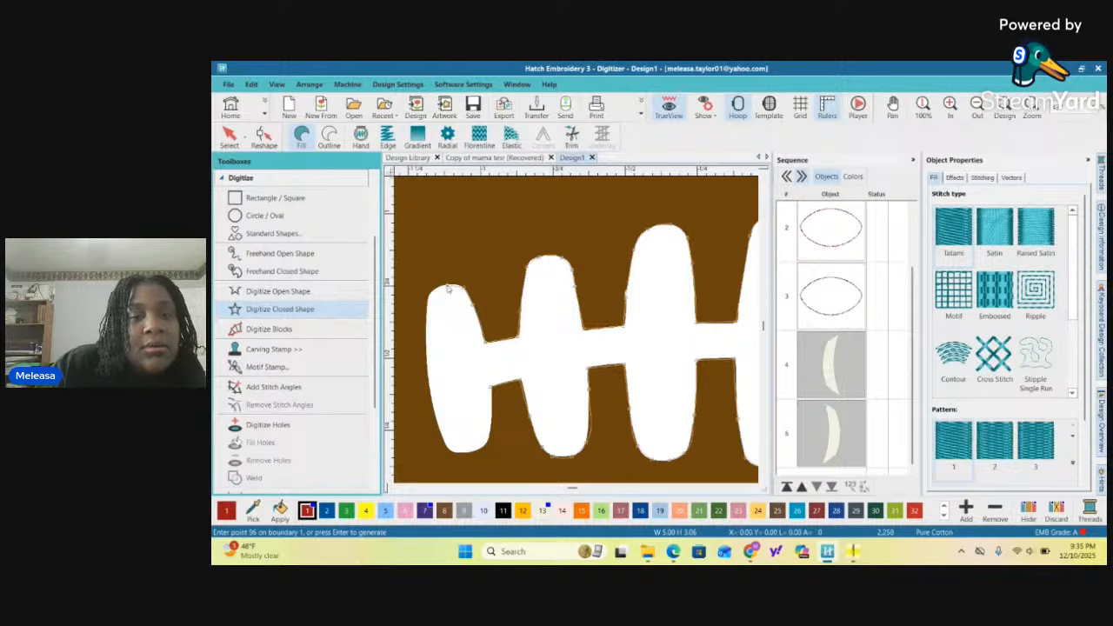
click(433, 293)
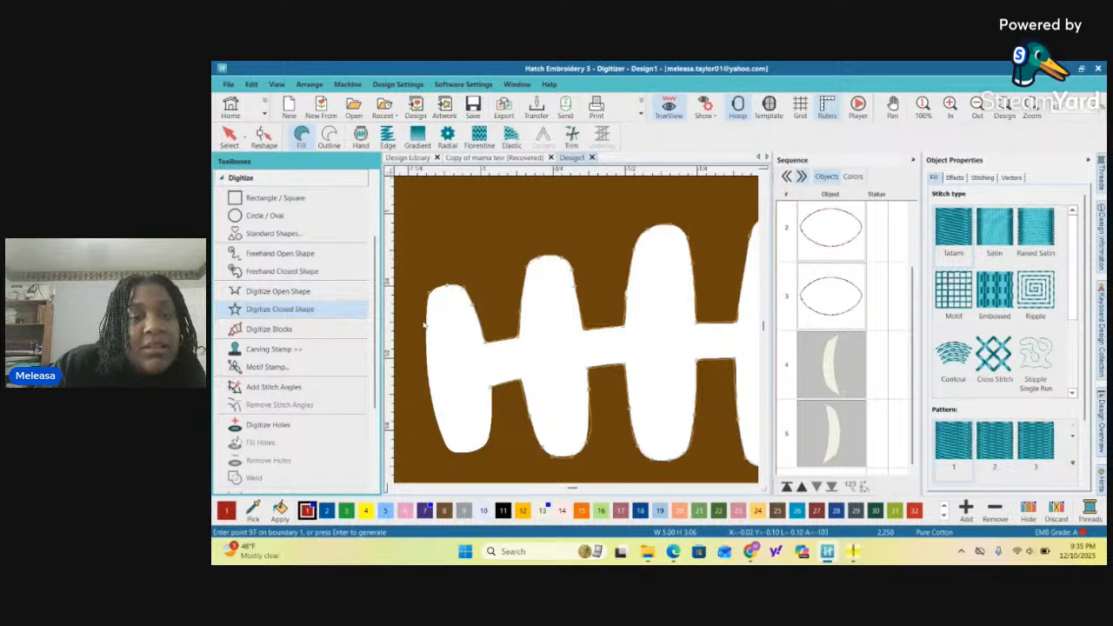
click(429, 376)
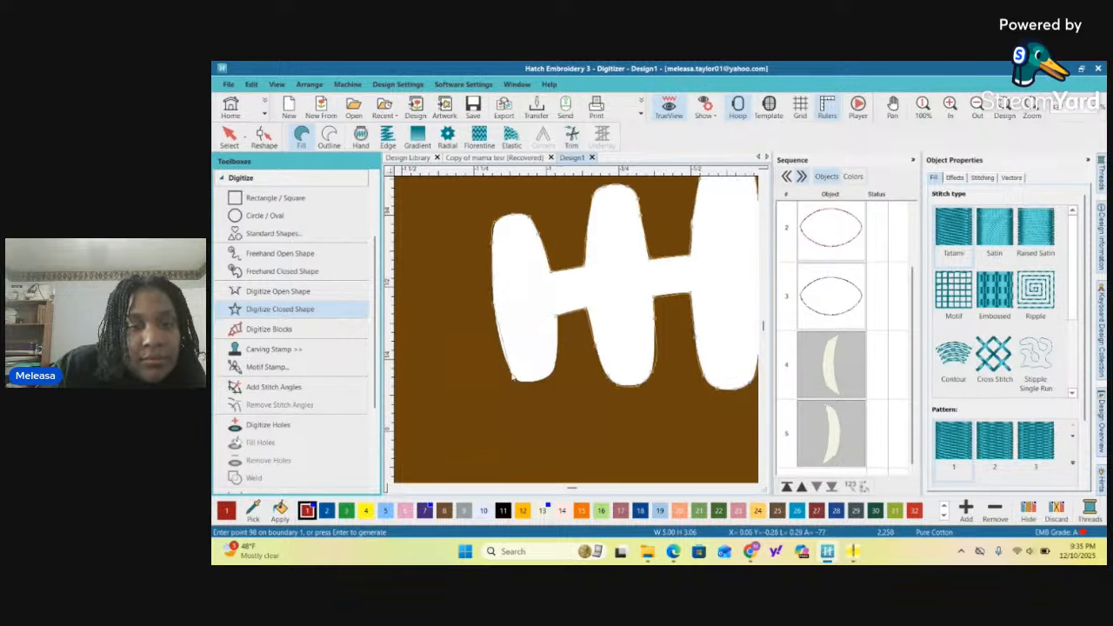
Trace around the leftmost lace's rounded lower end and up its inner side, and close the shape to generate the Tatami fill
click(510, 372)
click(521, 384)
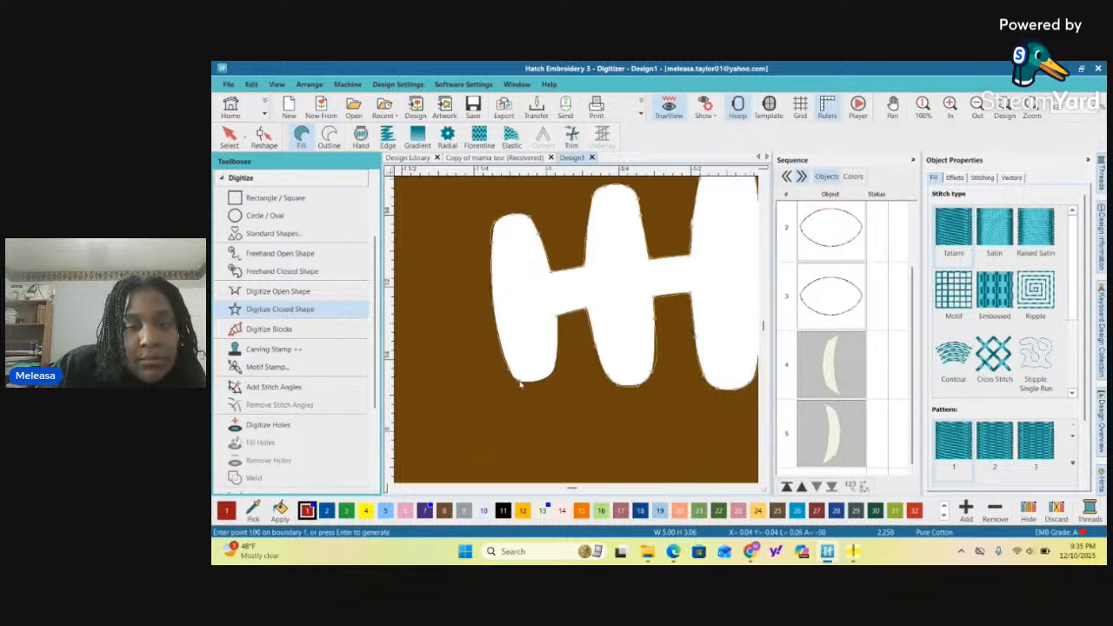
click(540, 380)
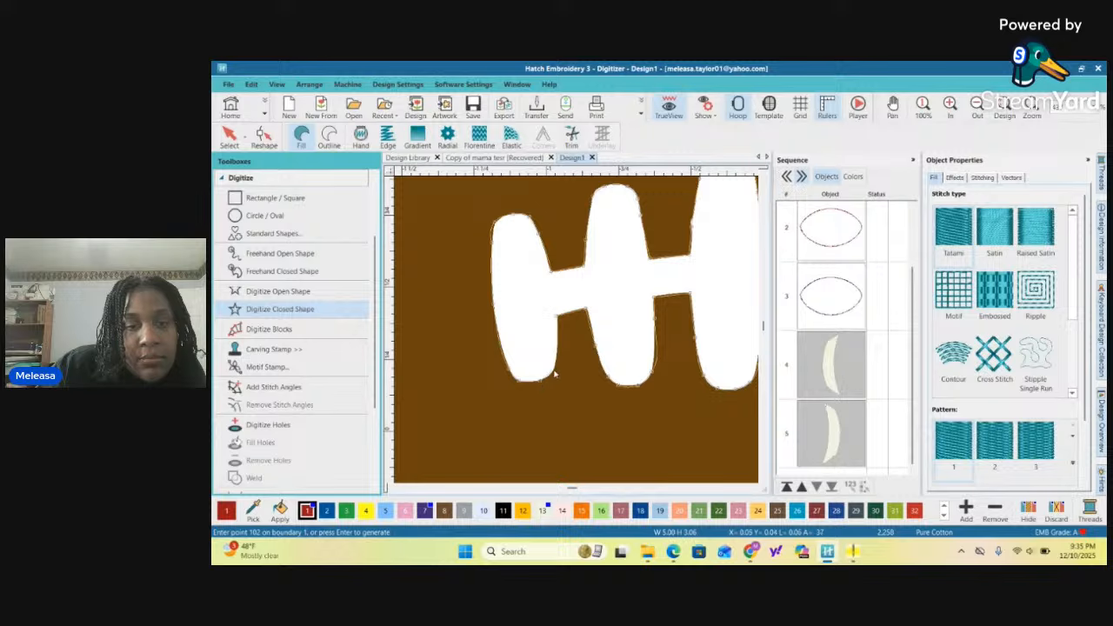
click(555, 371)
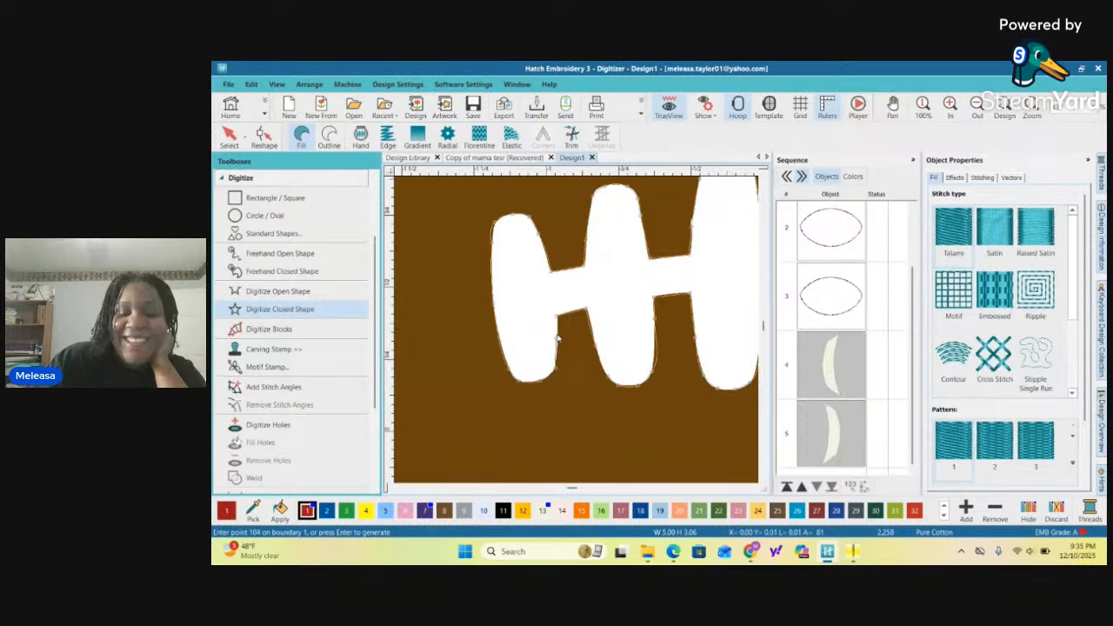
click(557, 336)
key(BackSpace)
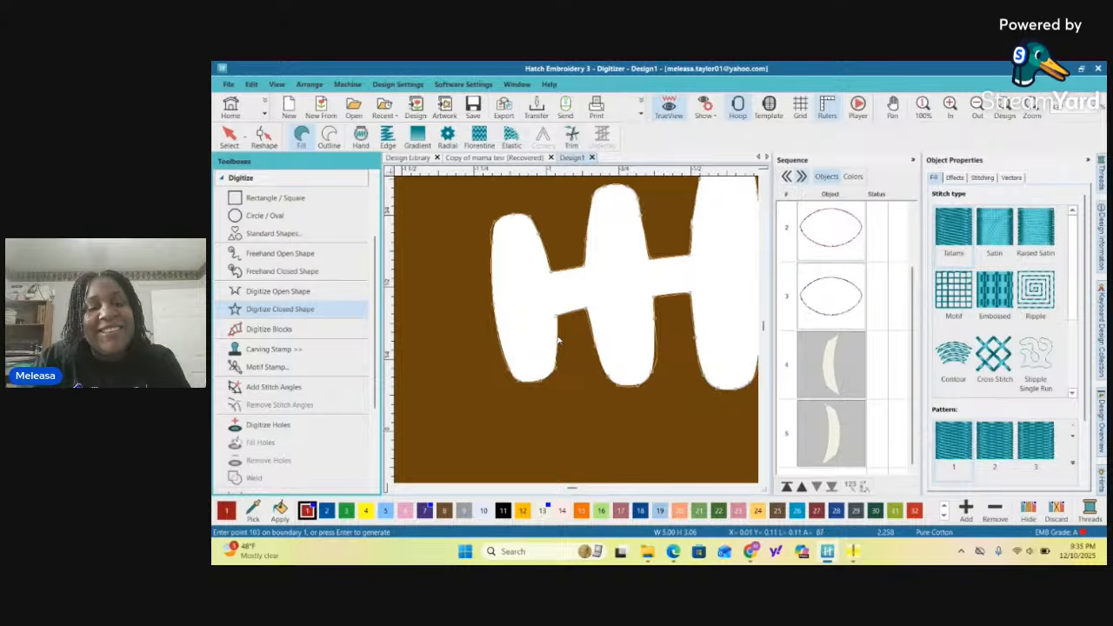
click(562, 334)
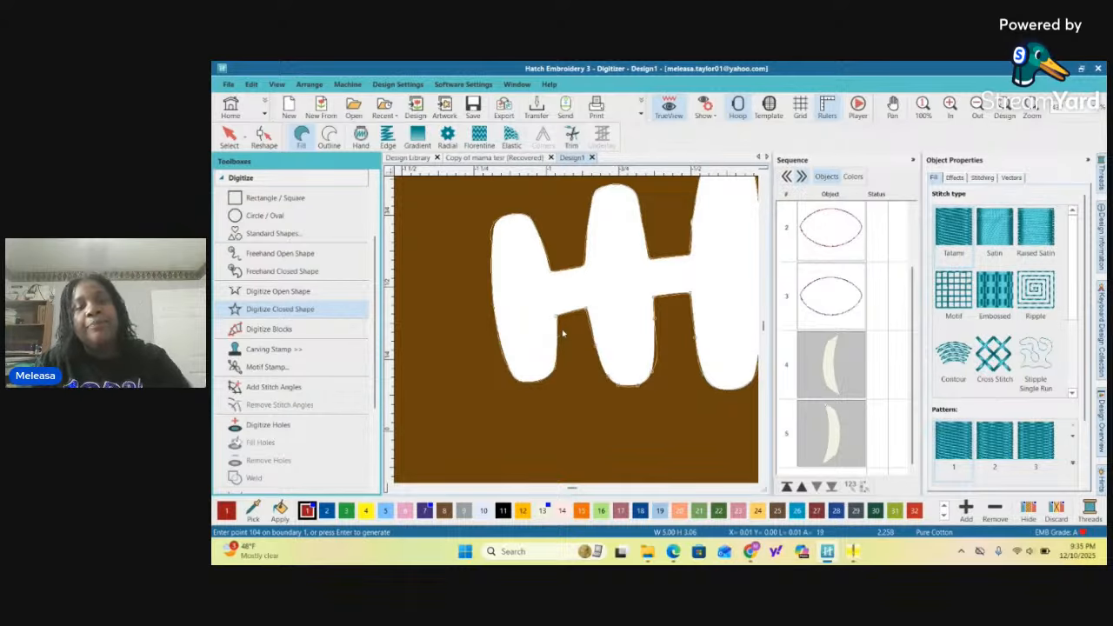
key(Return)
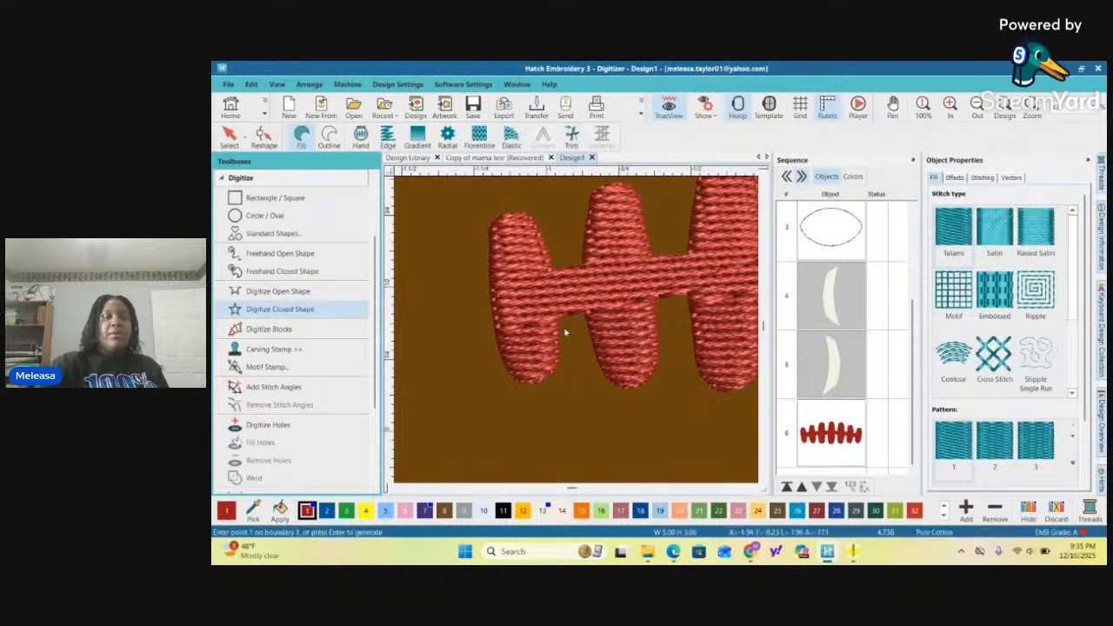
Select the finished laces object and recolour it with thread colour 13
scroll(565, 332, down, 5)
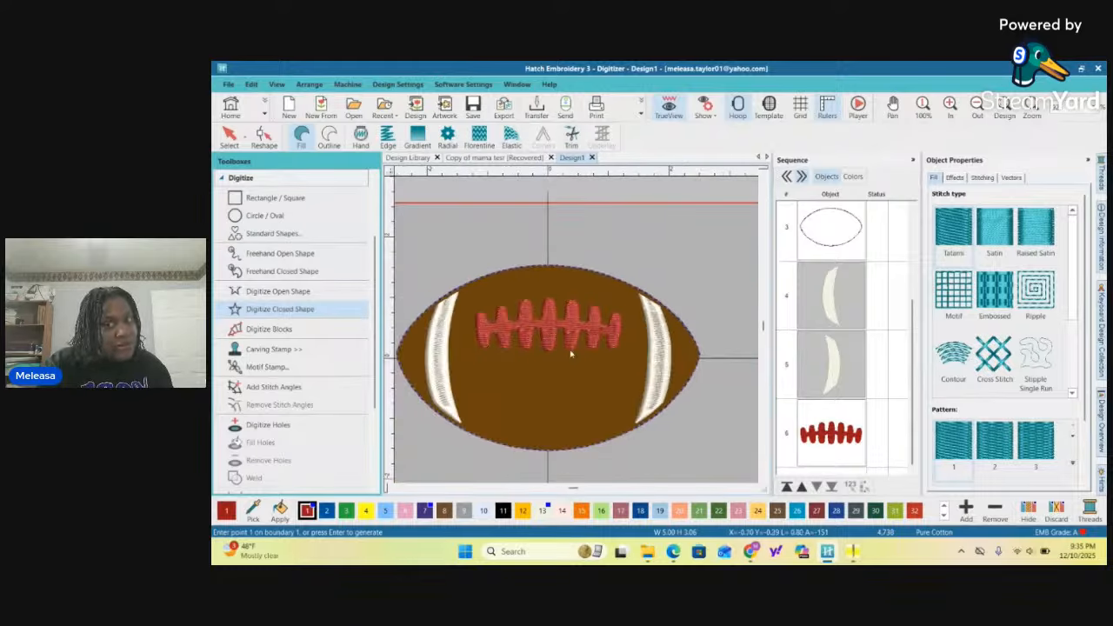
click(839, 447)
key(Escape)
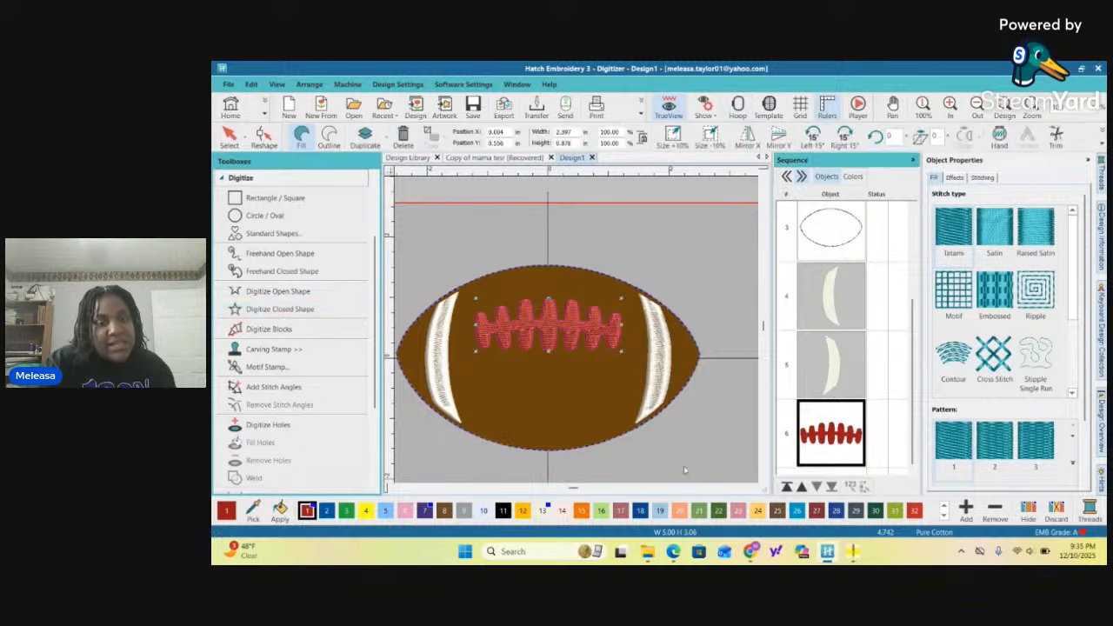
click(542, 510)
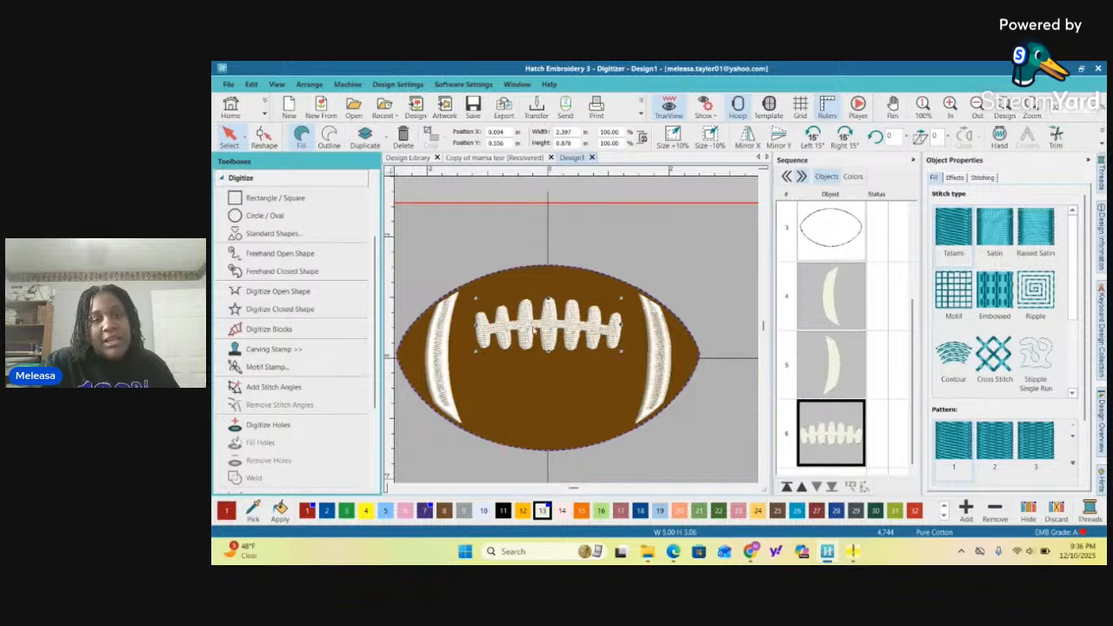
scroll(556, 331, down, 2)
scroll(577, 333, up, 4)
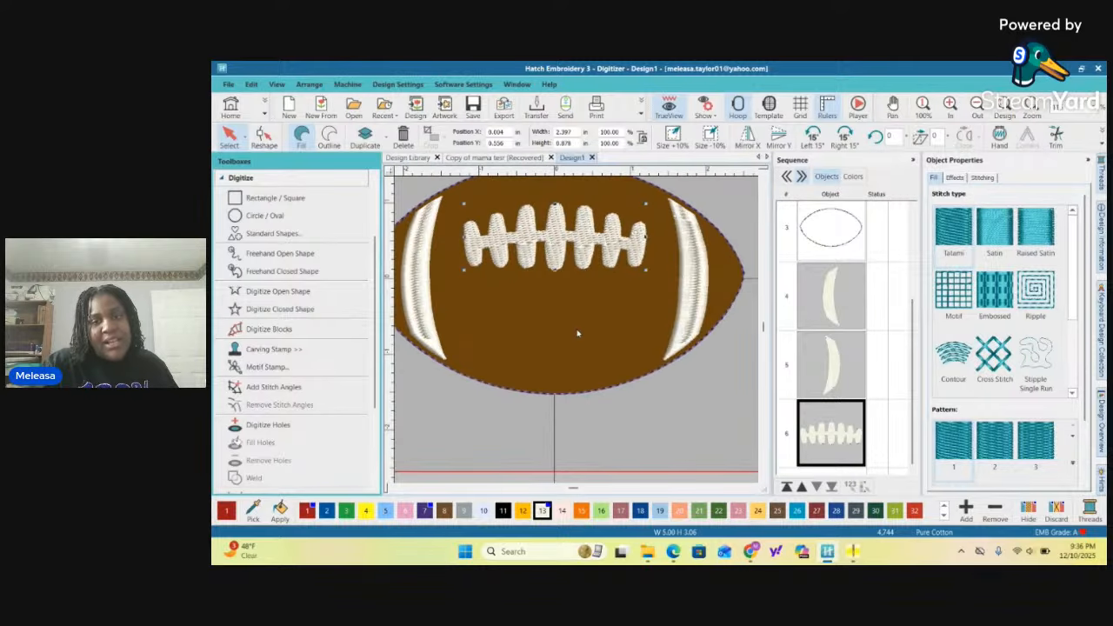
scroll(576, 333, down, 1)
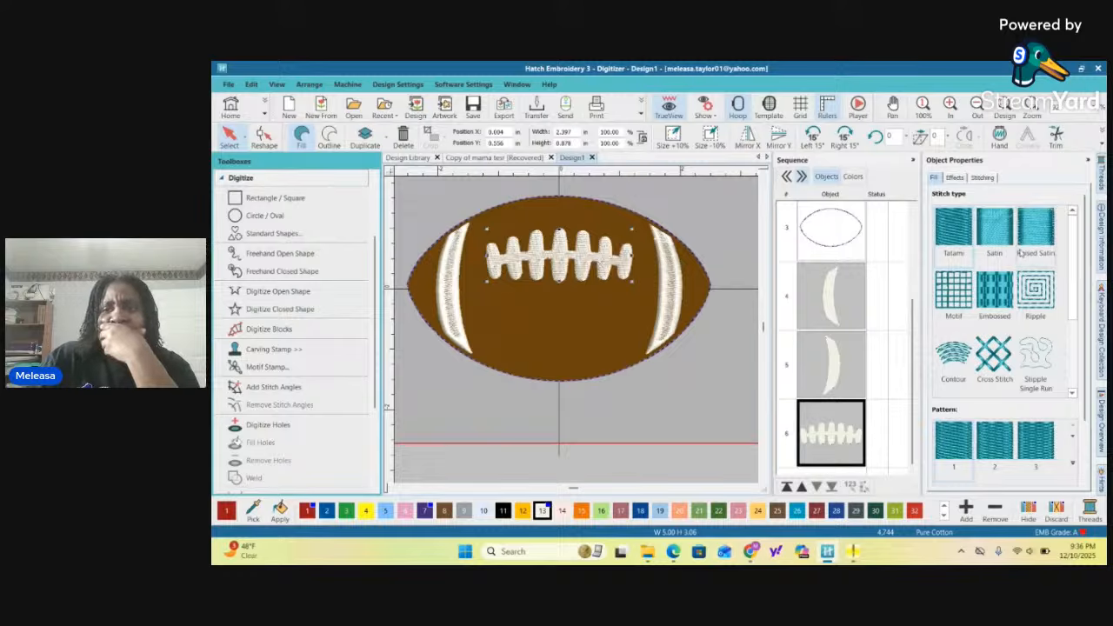
Try the Satin stitch type on the laces, inspect the stitching, and return the fill to Tatami
click(998, 241)
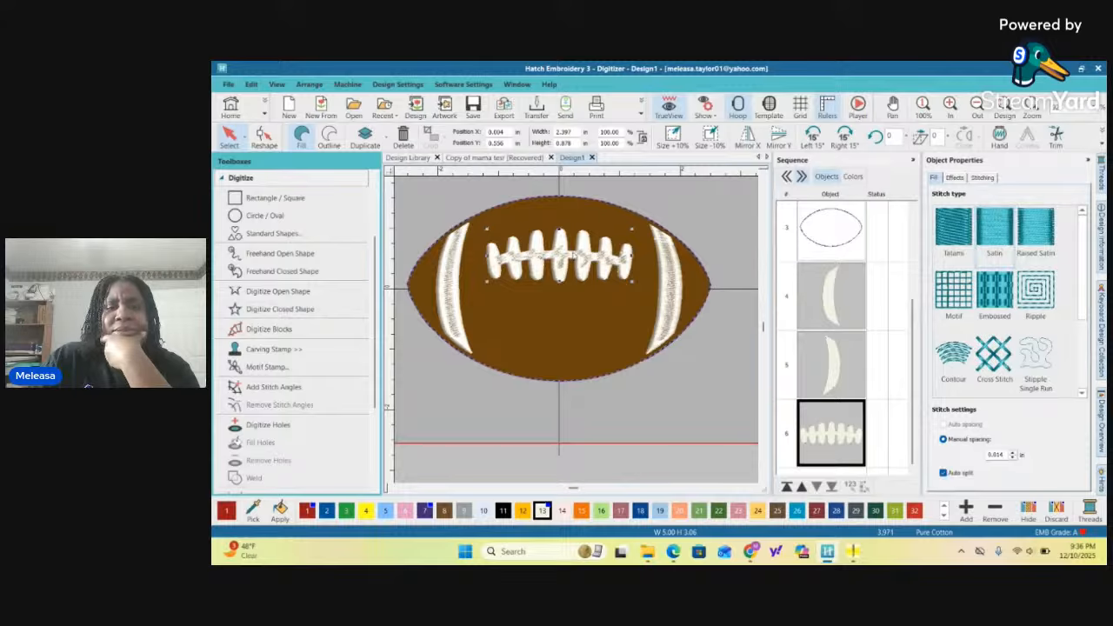
scroll(562, 290, up, 2)
scroll(578, 334, up, 3)
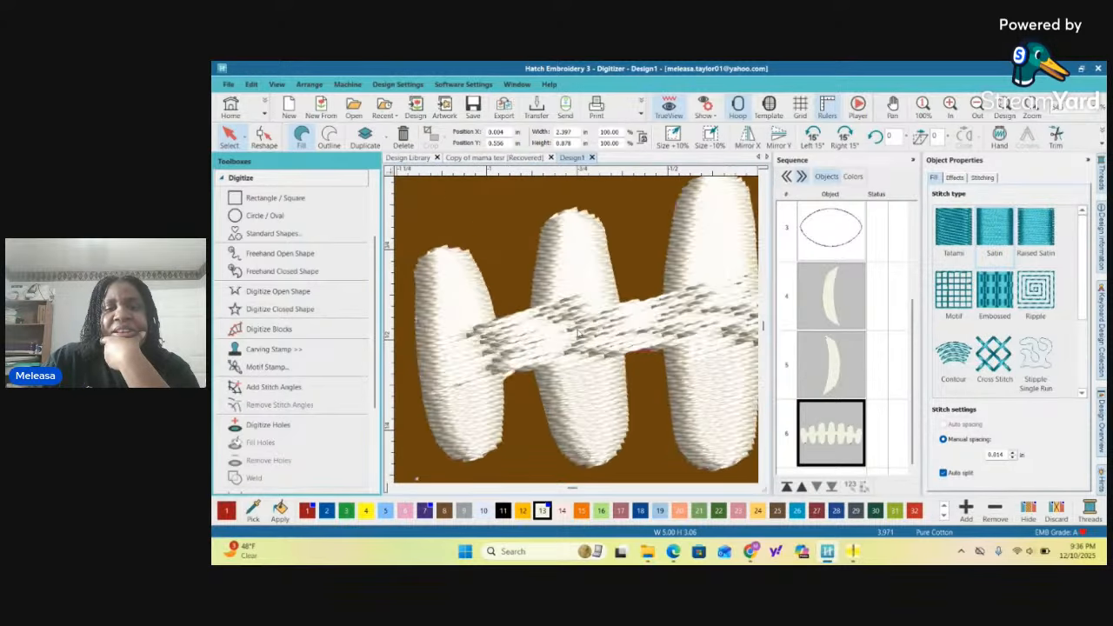
scroll(578, 332, down, 3)
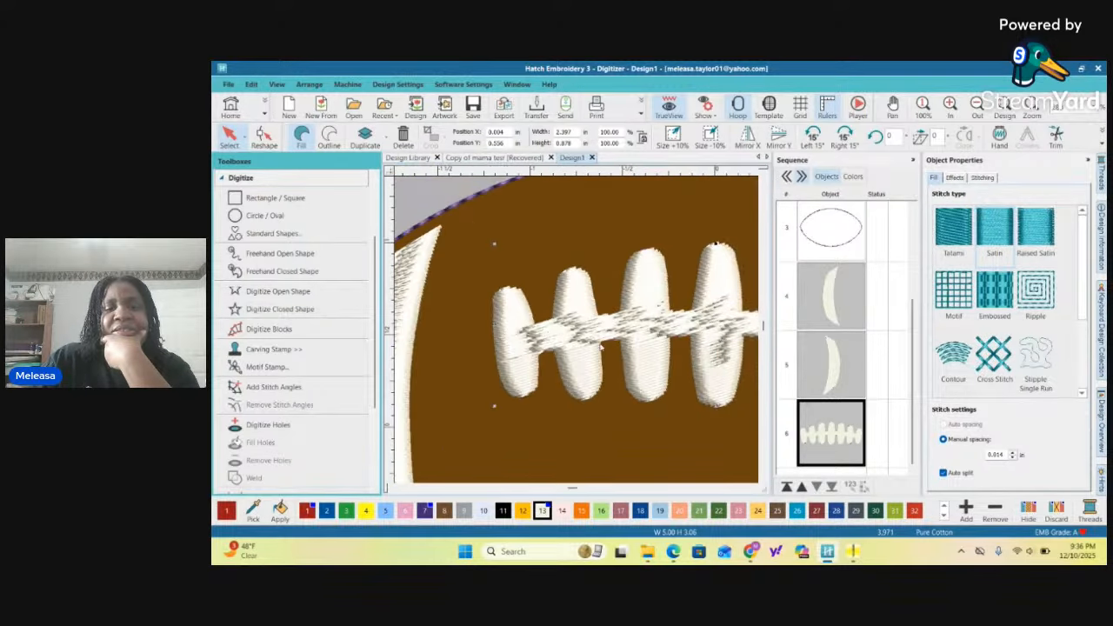
scroll(583, 328, down, 2)
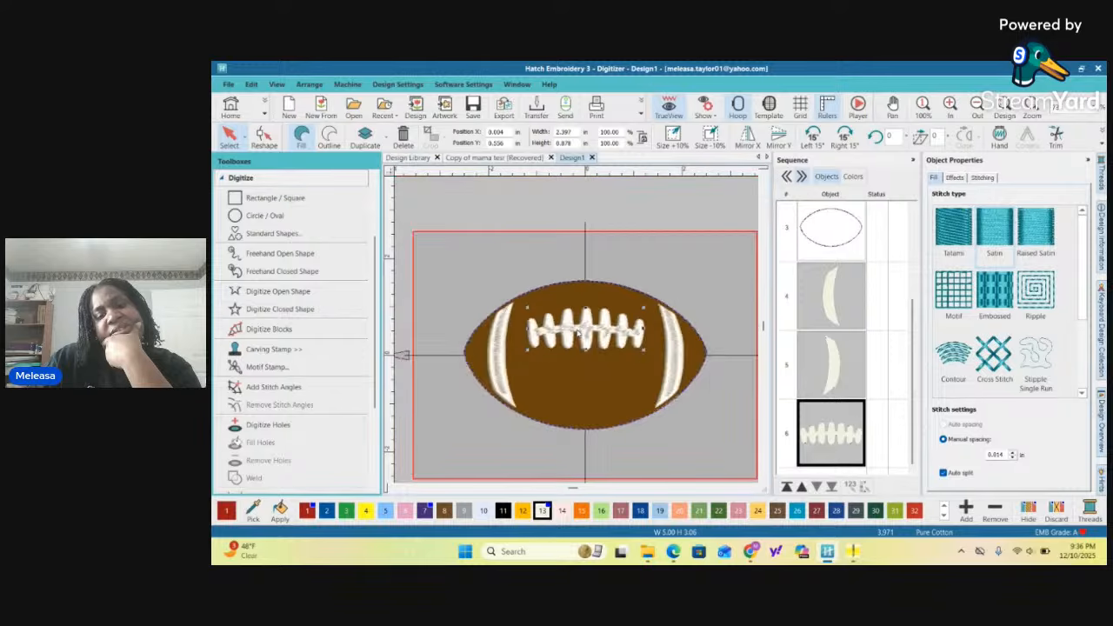
scroll(579, 336, up, 1)
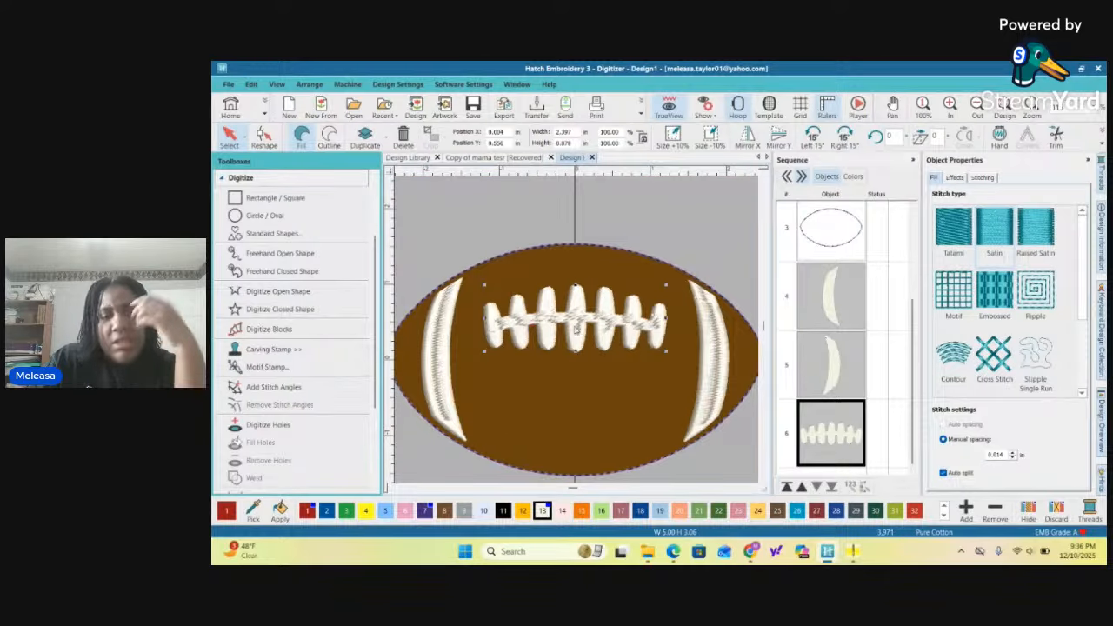
click(948, 233)
scroll(579, 333, up, 3)
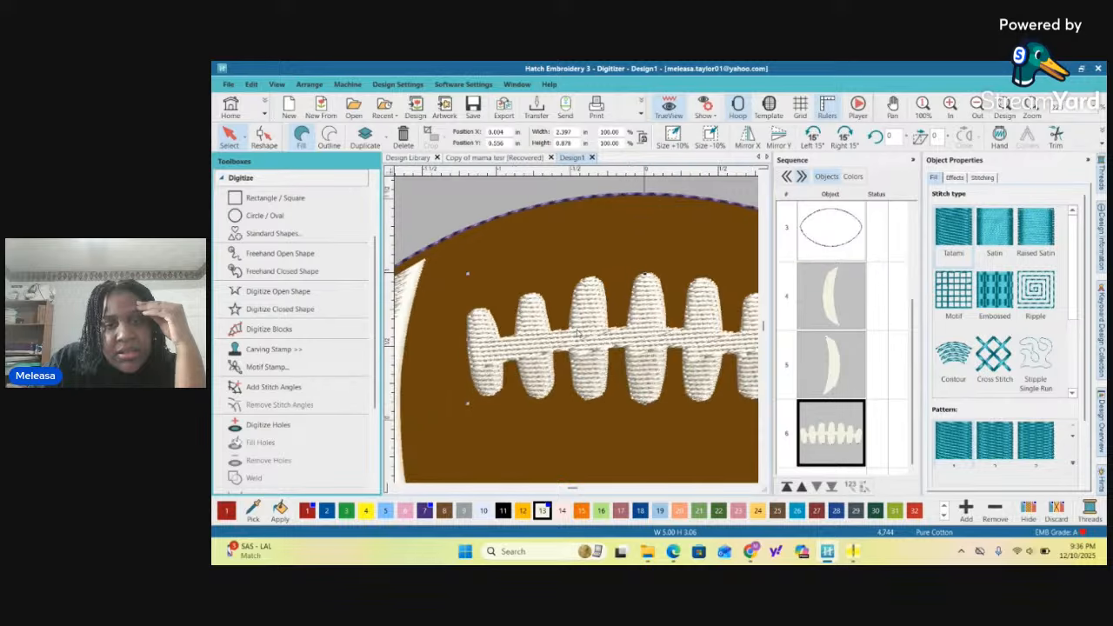
scroll(579, 333, down, 3)
scroll(577, 333, up, 1)
scroll(574, 333, down, 1)
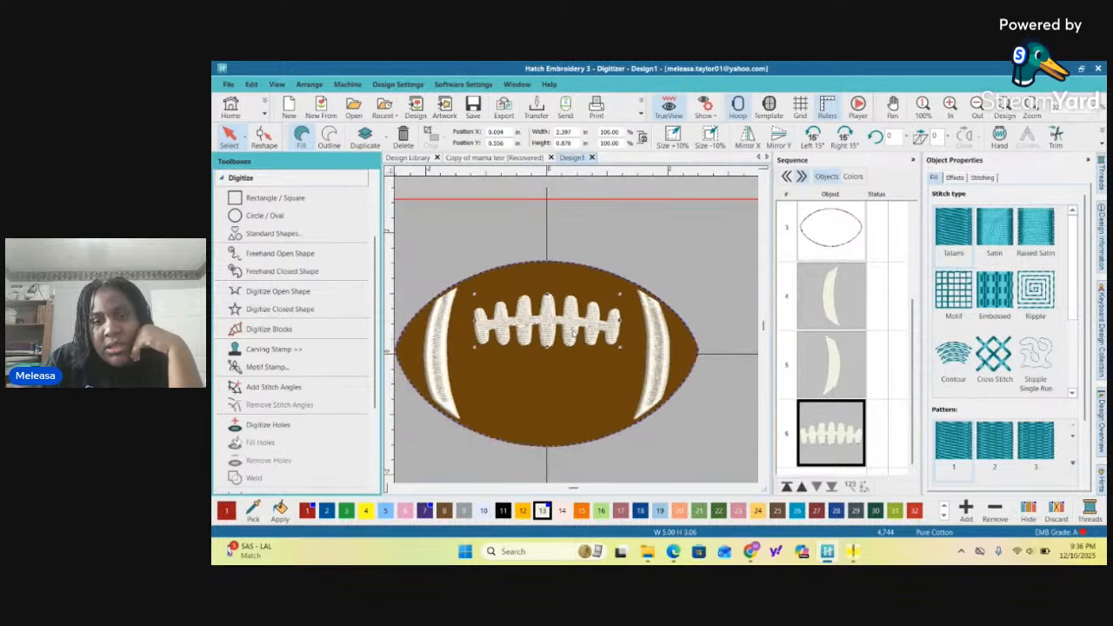
Set the laces' Tatami stitch spacing to 0.020 in and inspect the fill
scroll(1058, 396, down, 3)
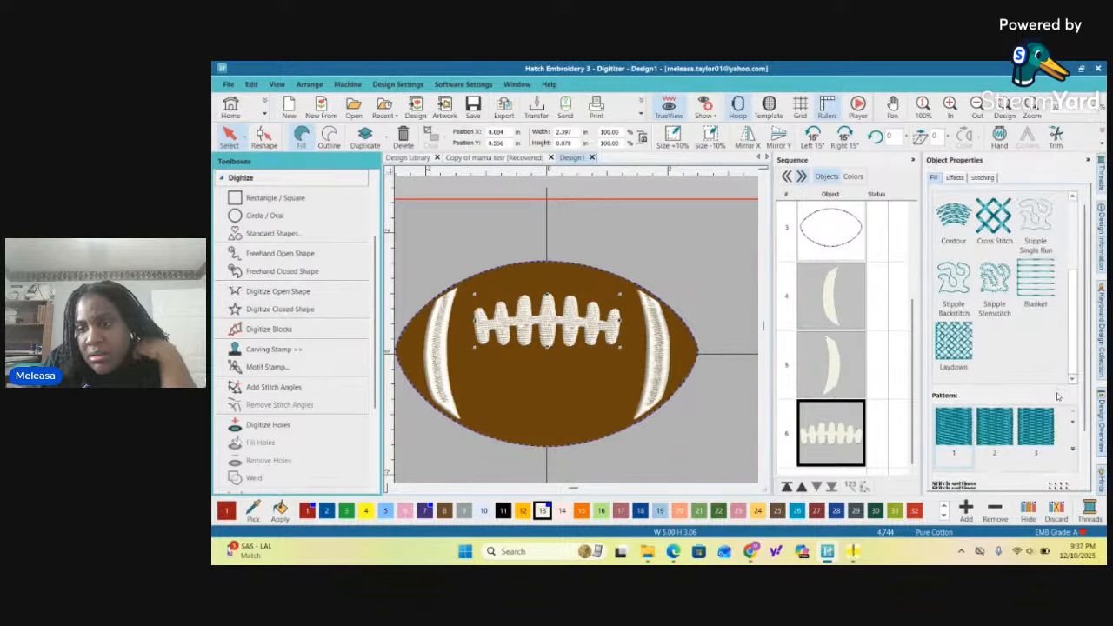
scroll(1054, 398, down, 5)
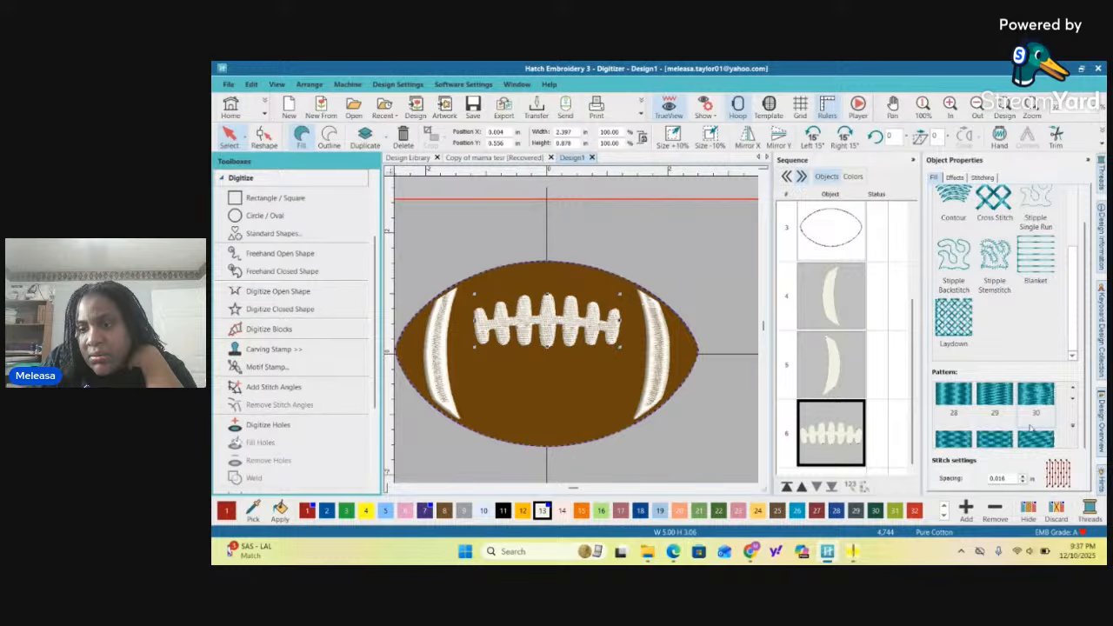
click(1023, 476)
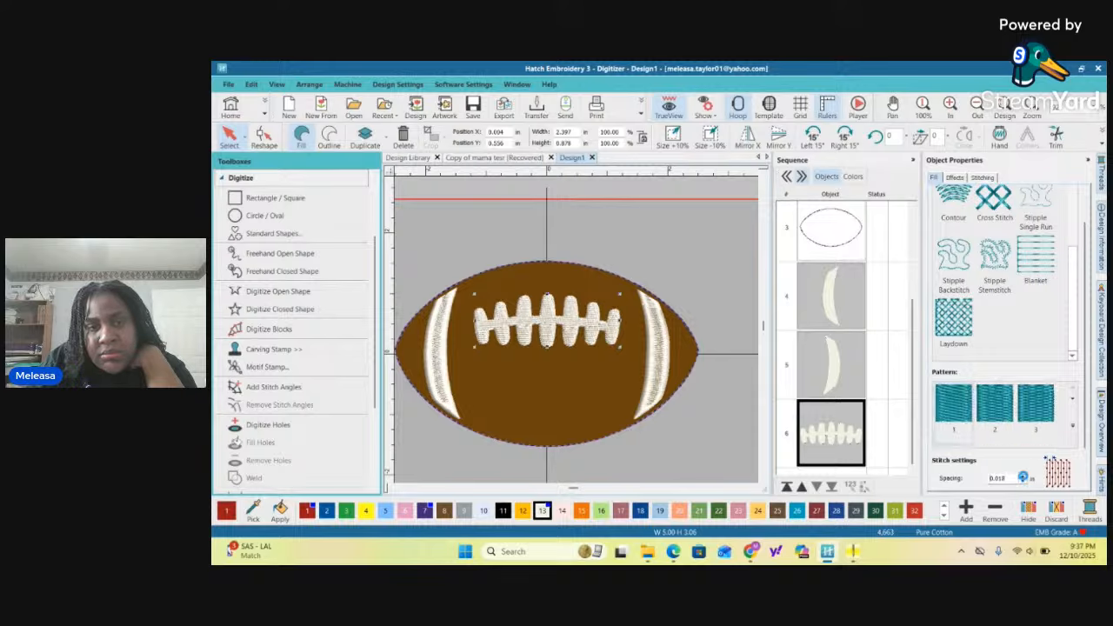
click(1024, 475)
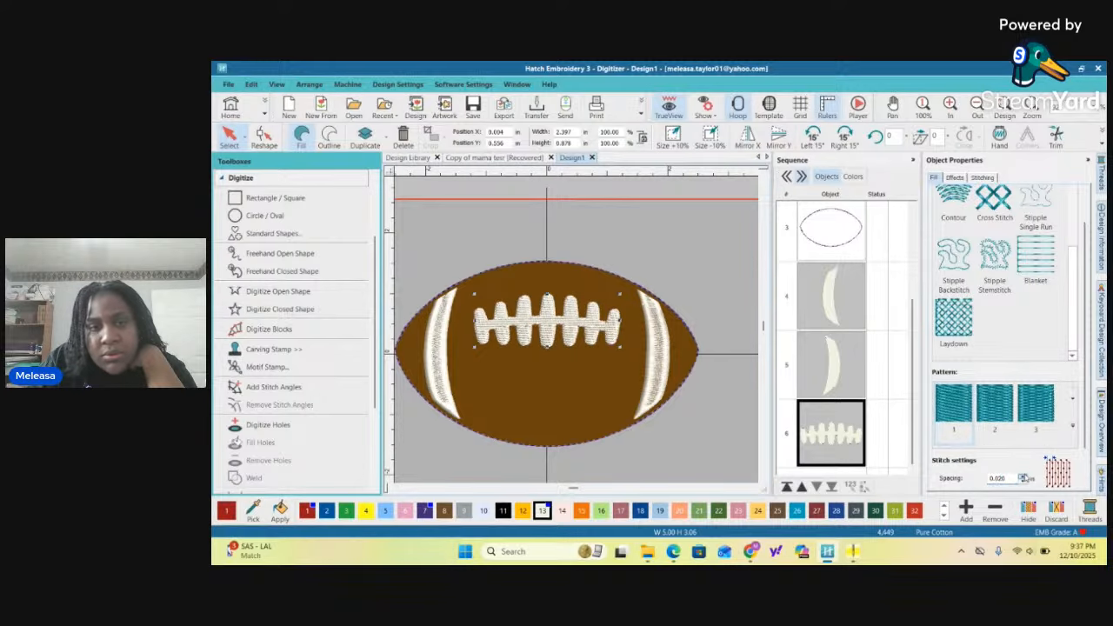
scroll(526, 348, up, 2)
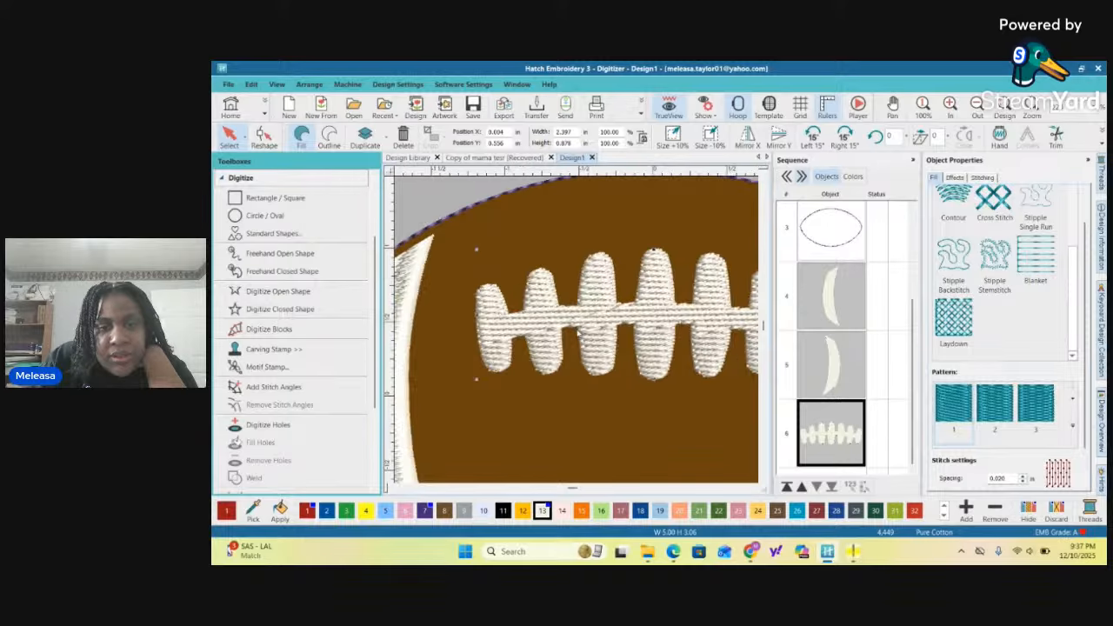
scroll(578, 332, down, 2)
scroll(600, 348, down, 1)
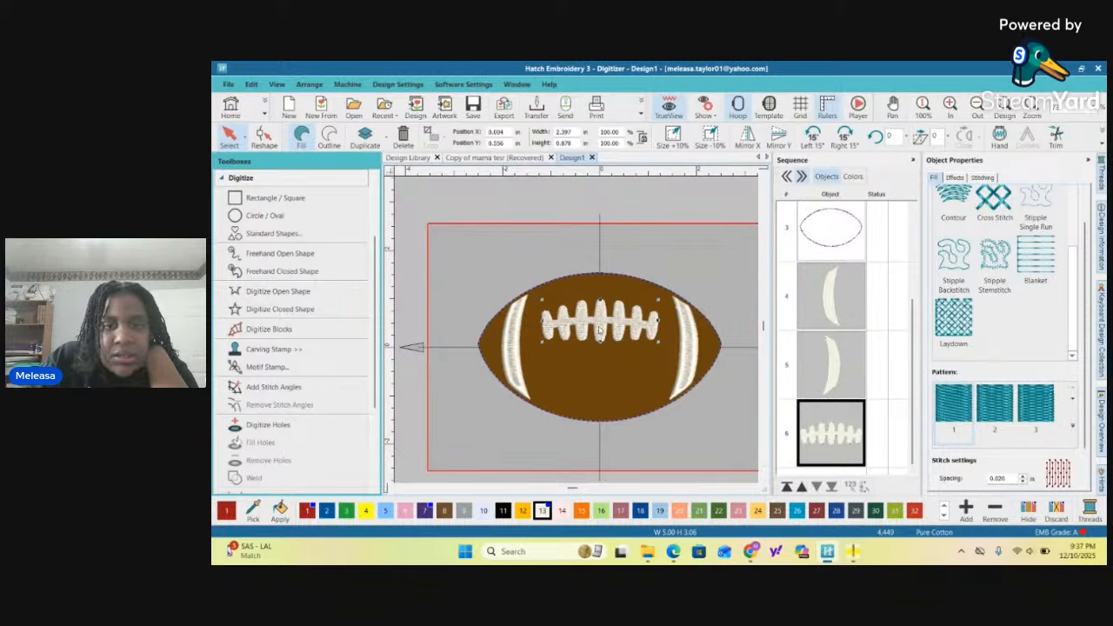
Reshape the laces' Tatami stitch angle to a diagonal slant by moving both ends of the angle line, and inspect the fill
click(265, 136)
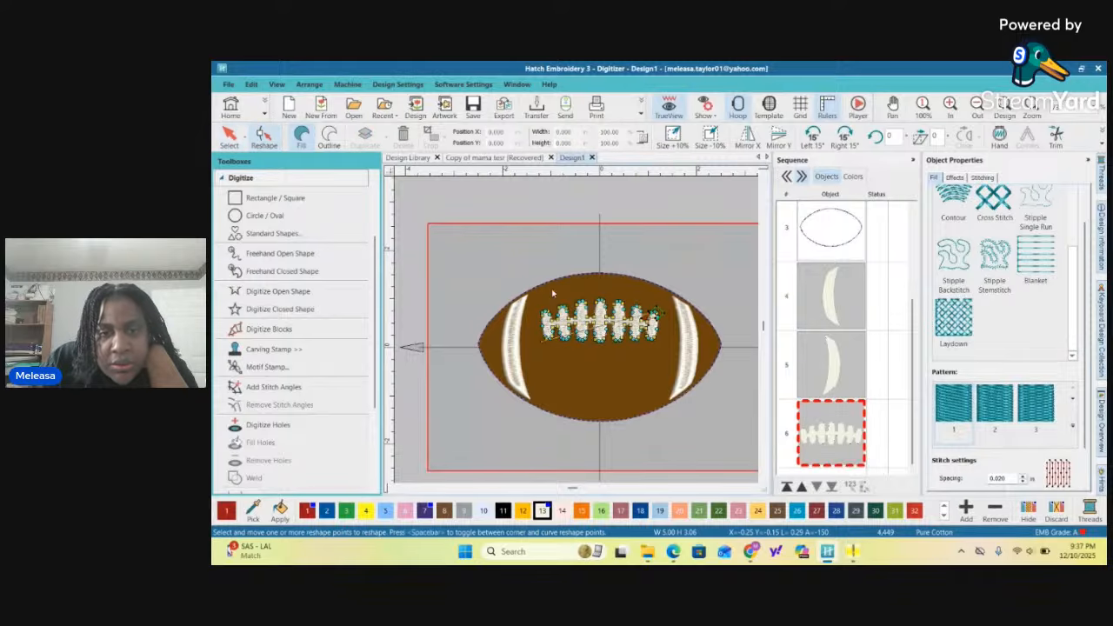
scroll(646, 316, up, 1)
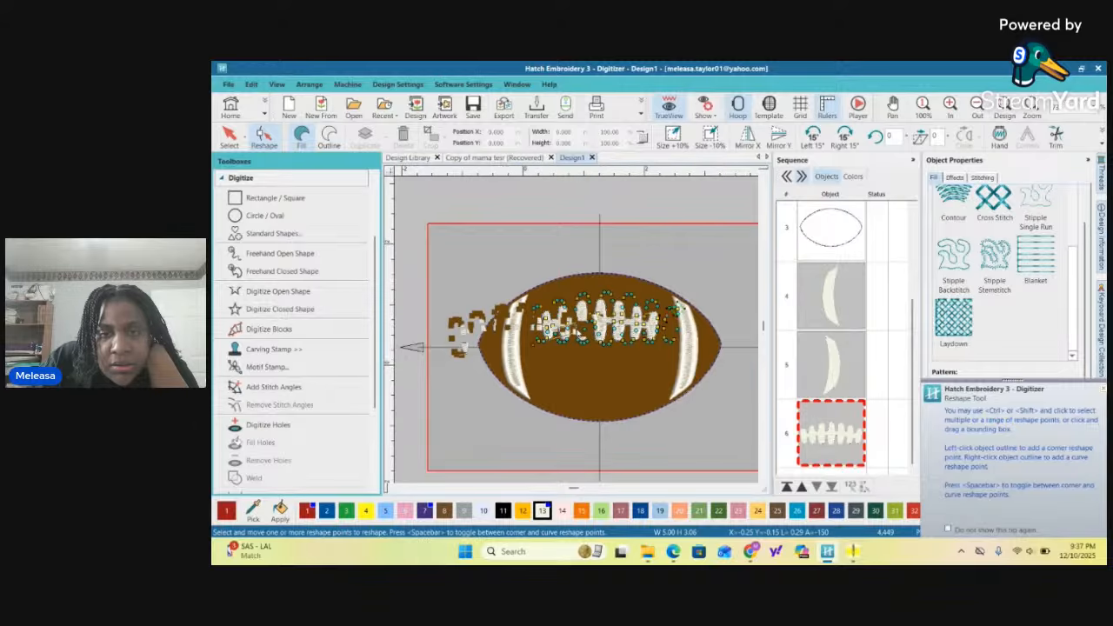
scroll(577, 333, up, 3)
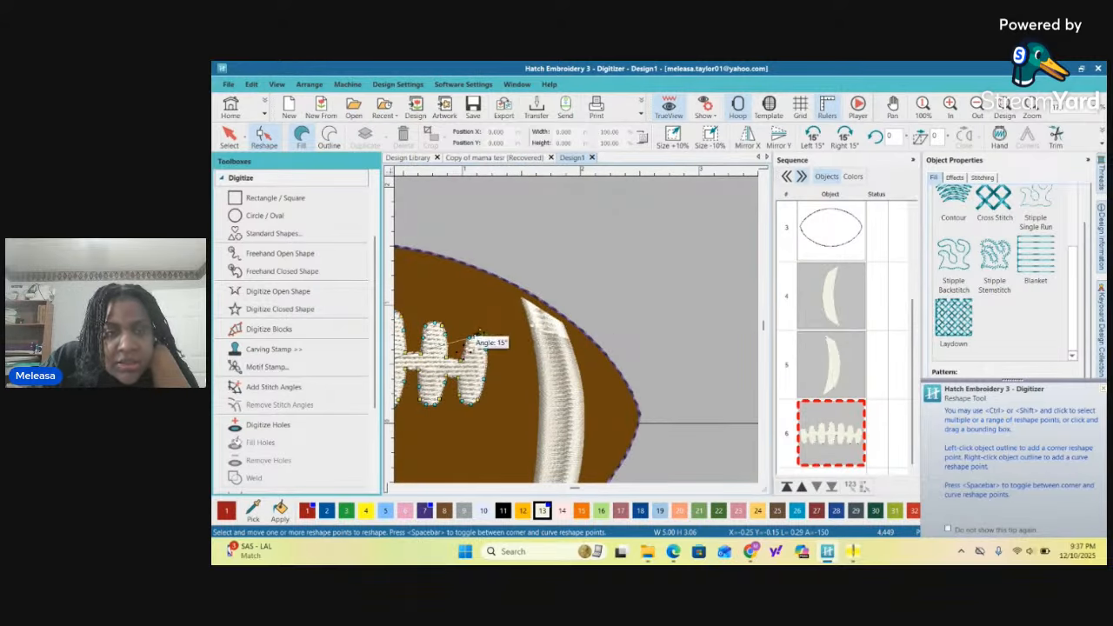
drag(479, 332, 454, 304)
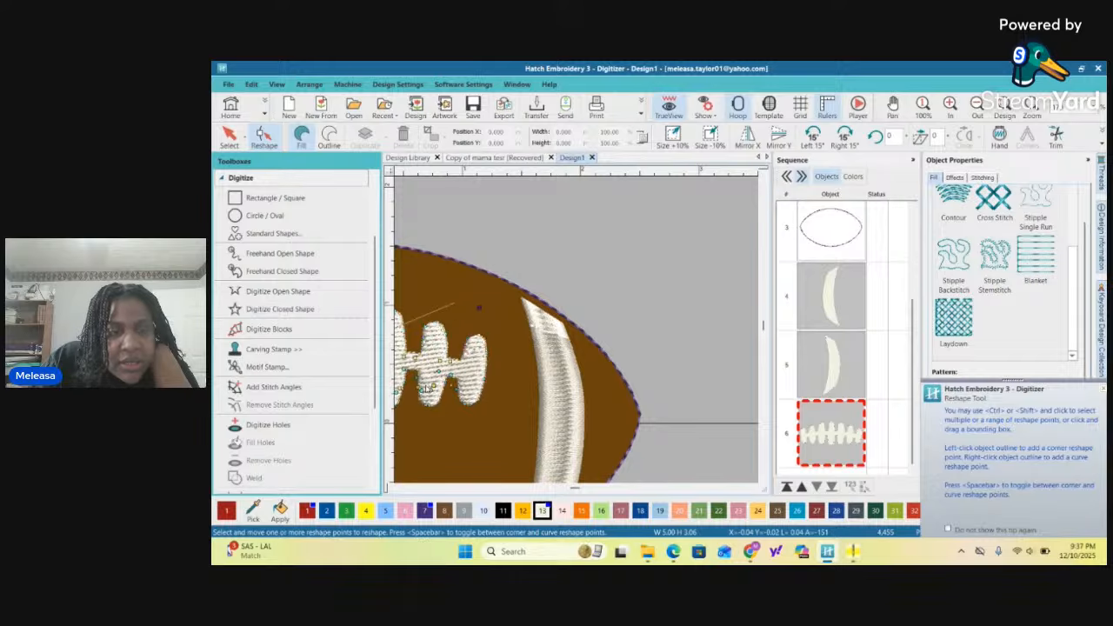
key(v)
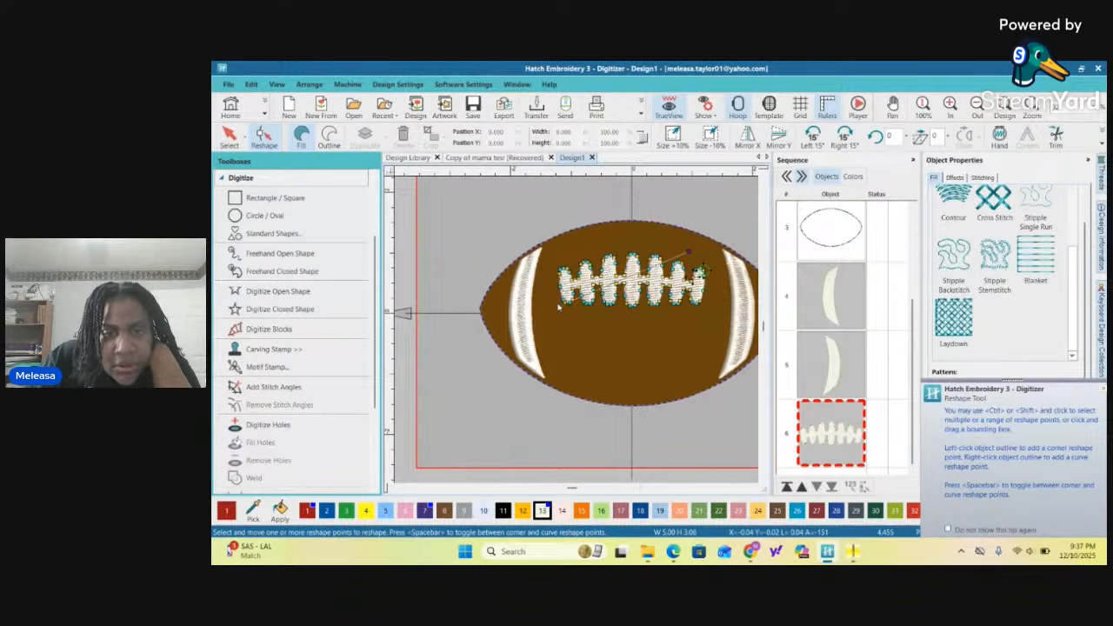
drag(559, 305, 587, 328)
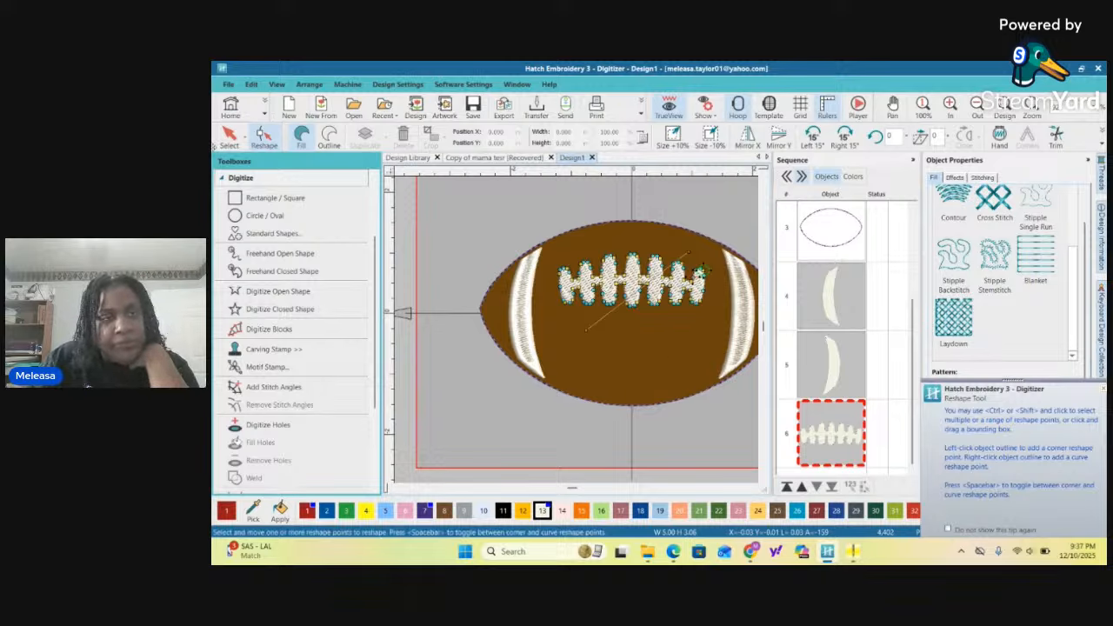
click(229, 136)
scroll(583, 329, up, 3)
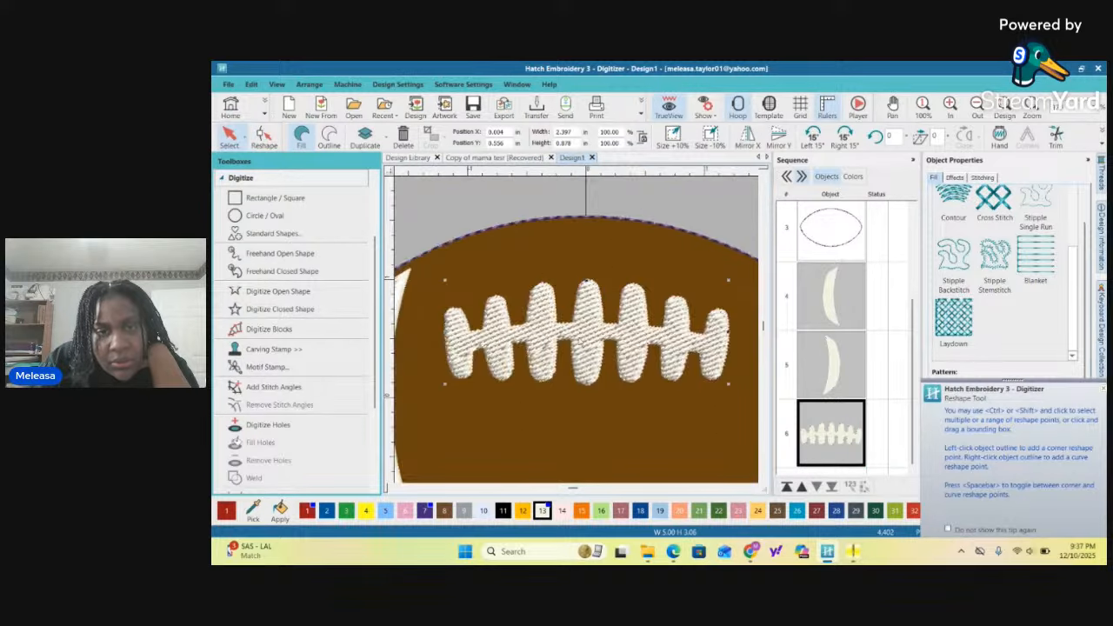
scroll(576, 331, down, 3)
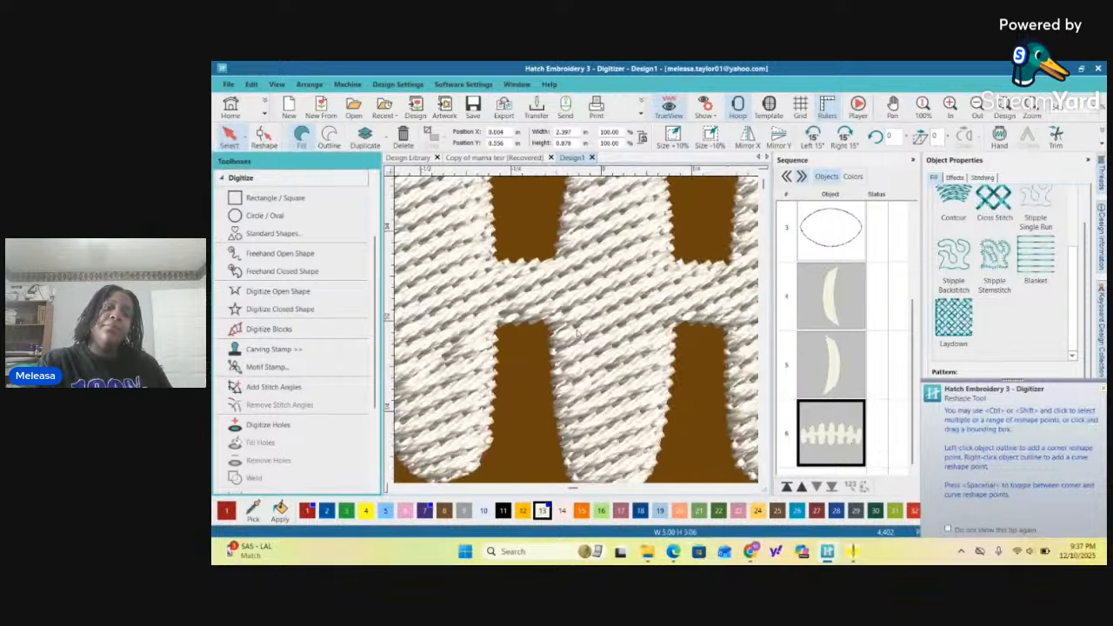
scroll(579, 334, down, 1)
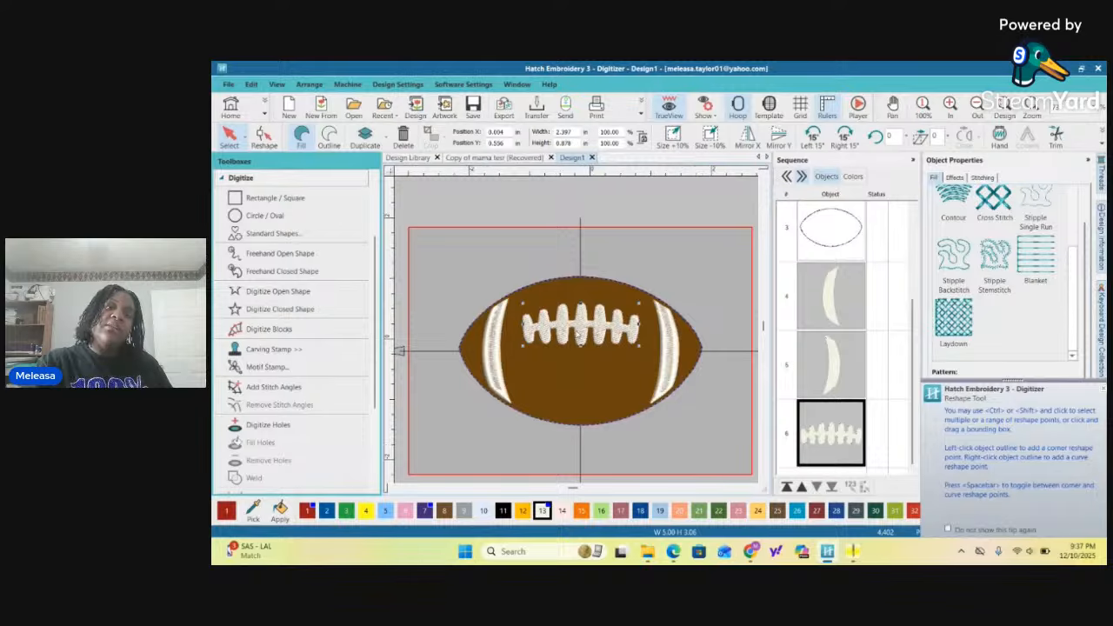
scroll(578, 338, up, 2)
scroll(585, 333, down, 2)
scroll(579, 335, up, 2)
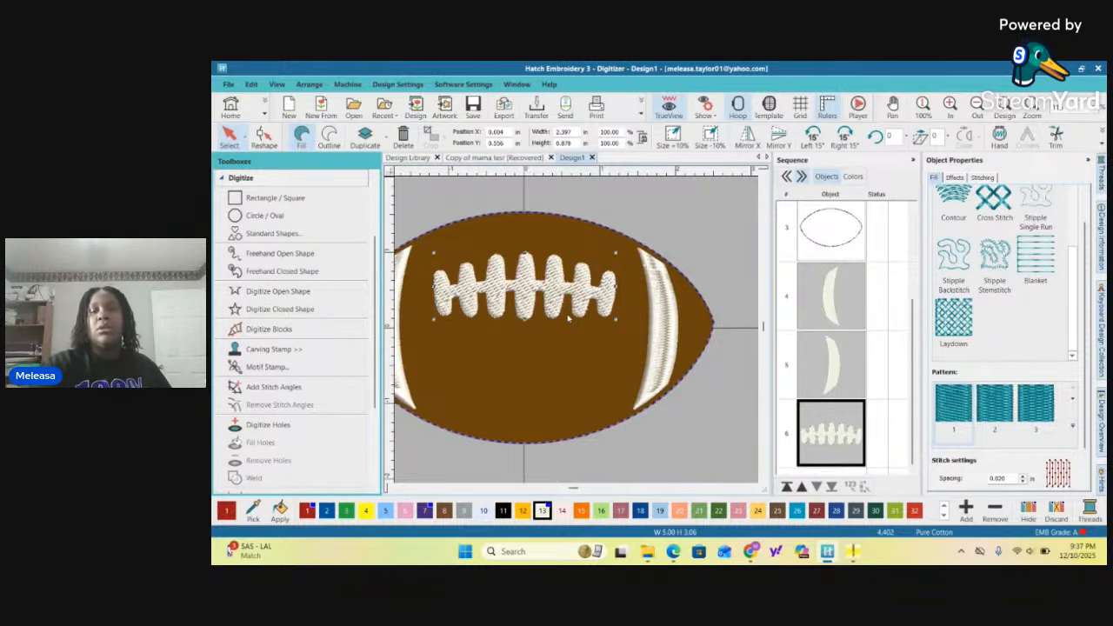
Duplicate the football outline twice, recolouring the first copy with thread colour 17 and the second with colour 26
click(795, 226)
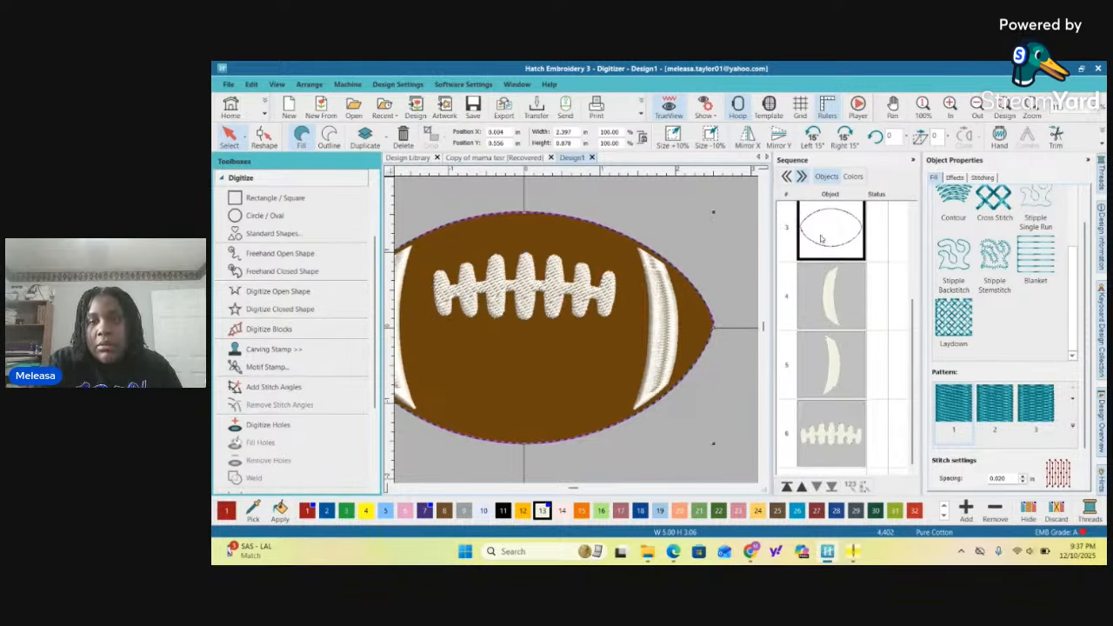
click(369, 139)
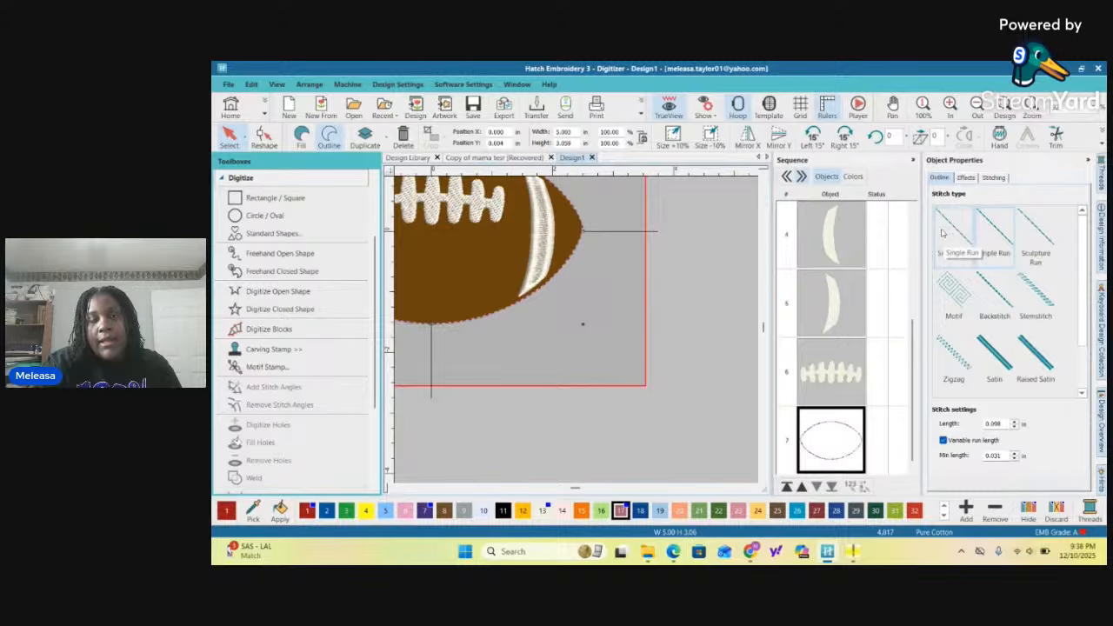
click(365, 134)
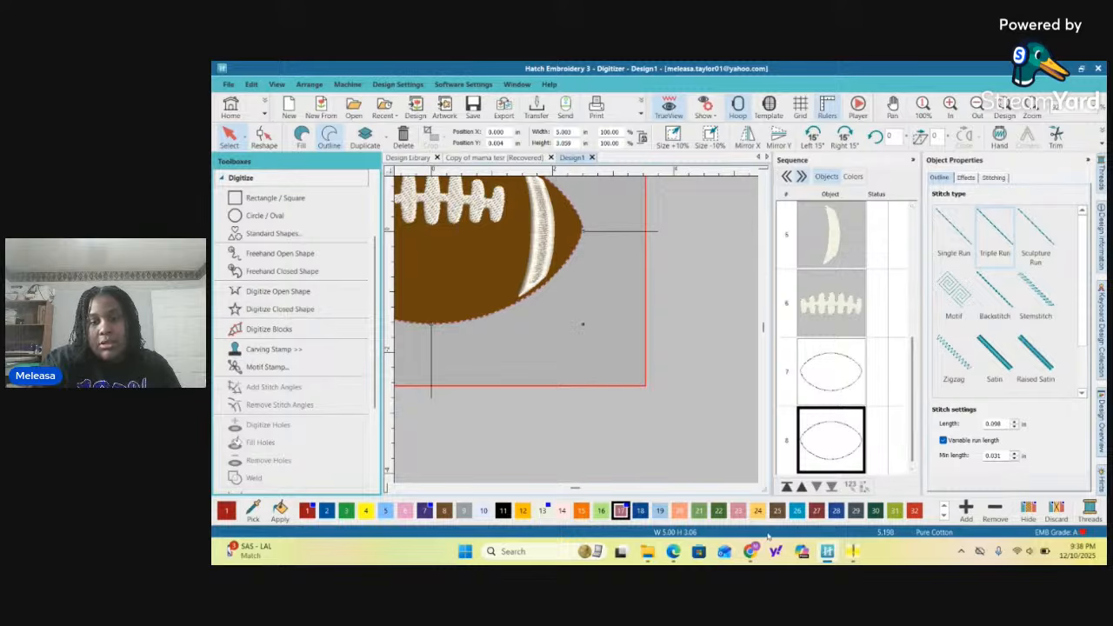
click(798, 511)
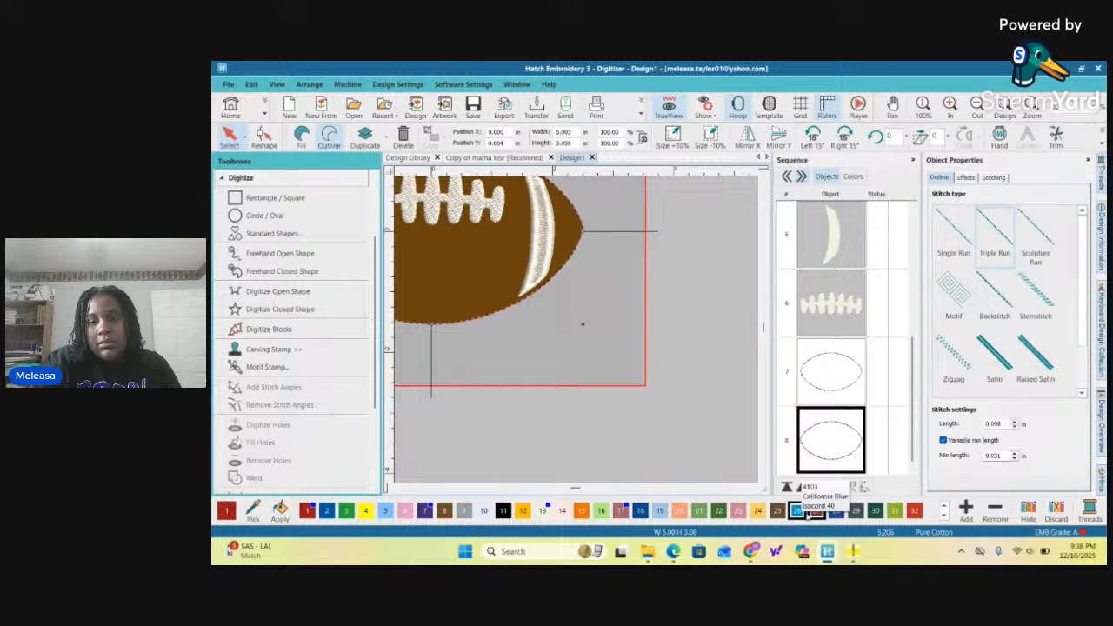
click(798, 512)
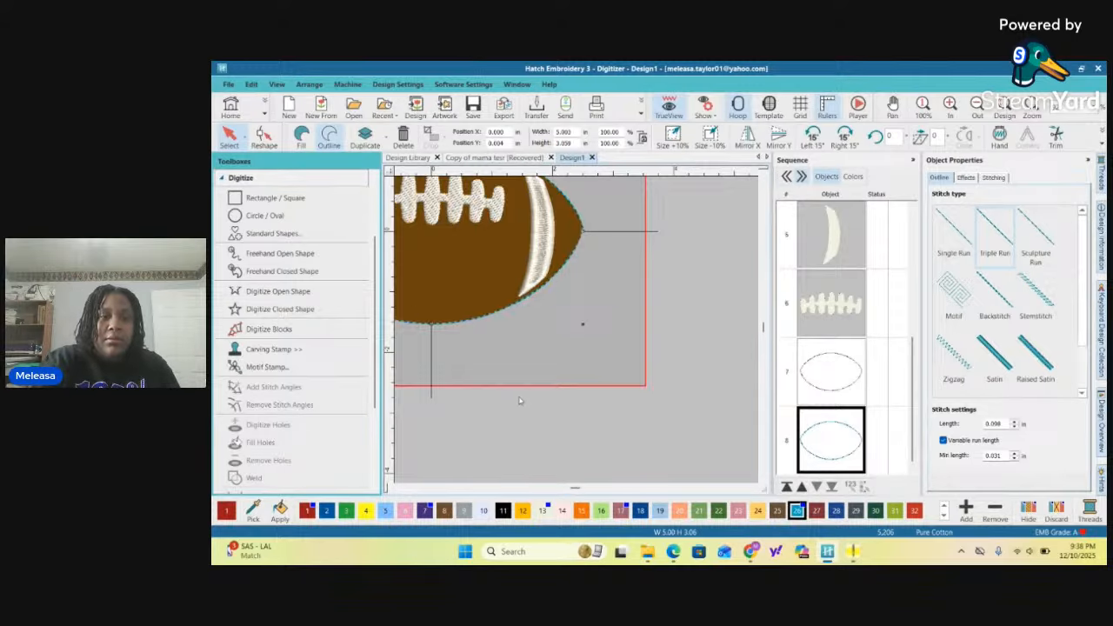
Draw a filled circle about 0.07 in wide in thread colour 1, between the football's top edge and the middle lace
scroll(520, 400, down, 1)
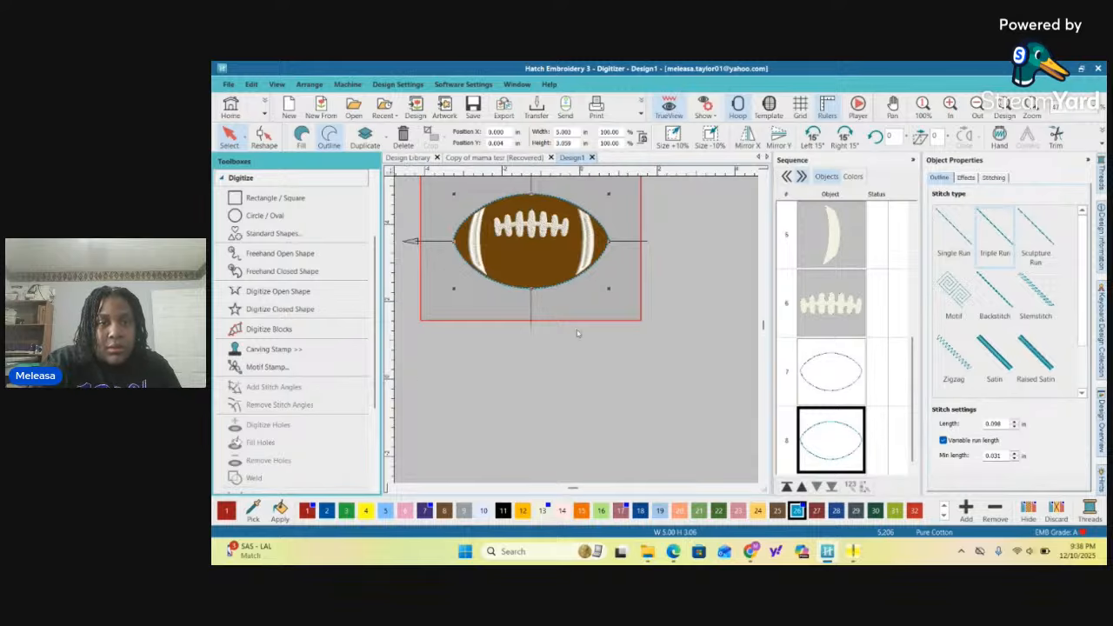
scroll(578, 333, up, 3)
scroll(578, 334, up, 1)
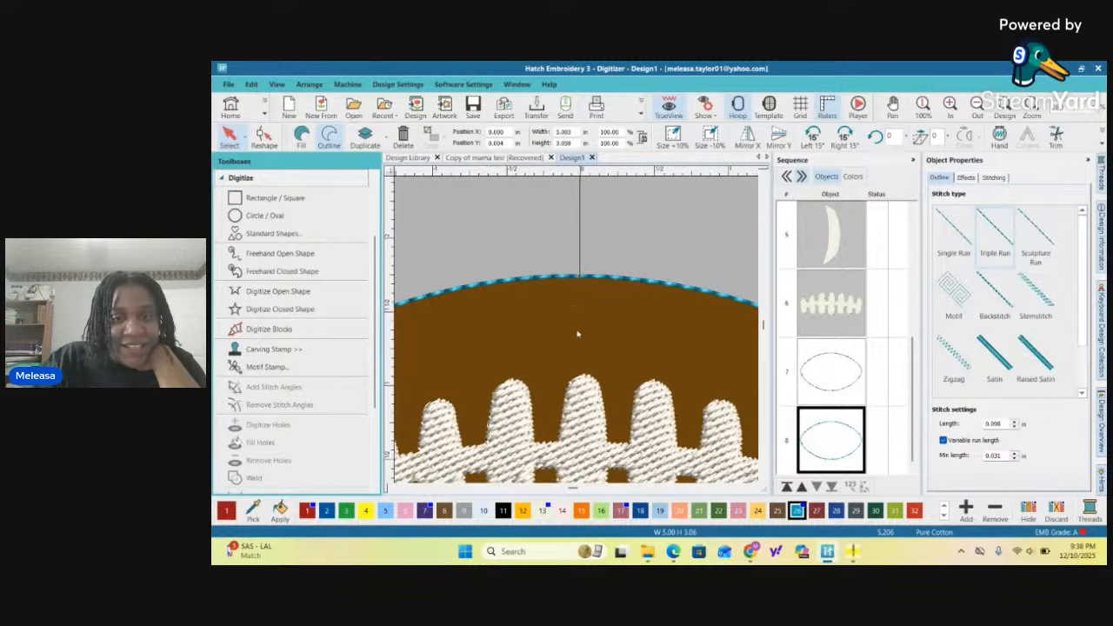
scroll(578, 333, down, 2)
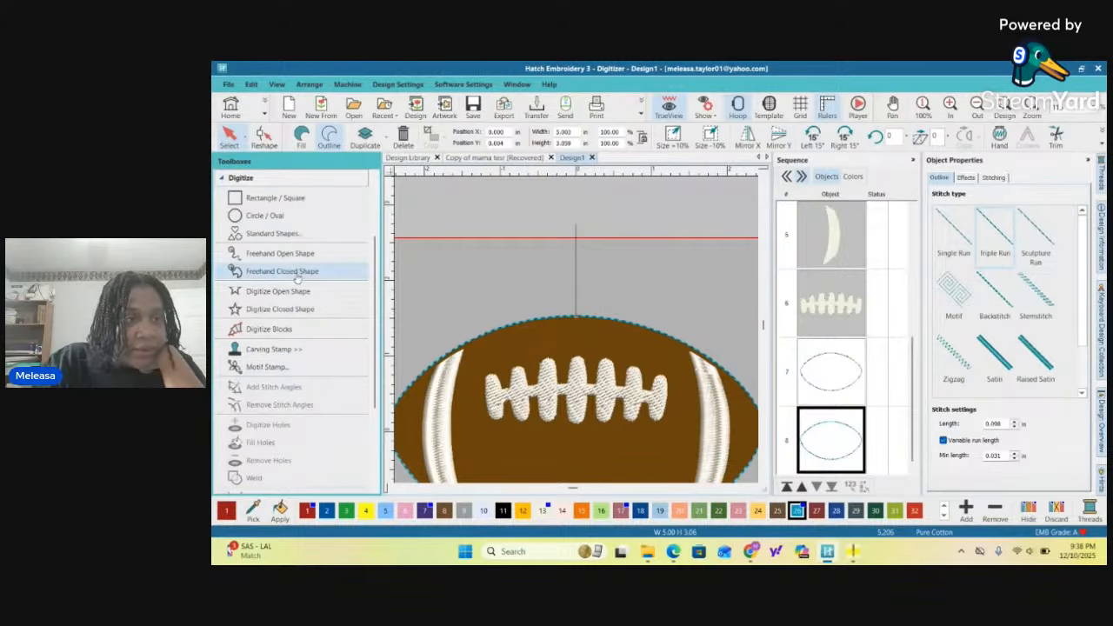
click(261, 215)
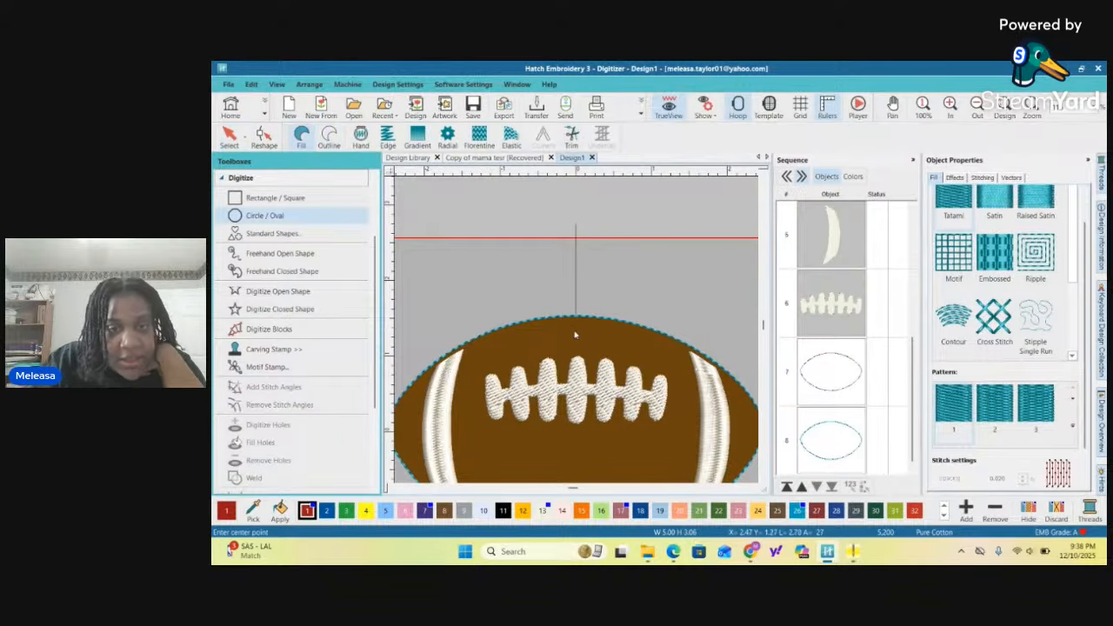
scroll(576, 338, up, 2)
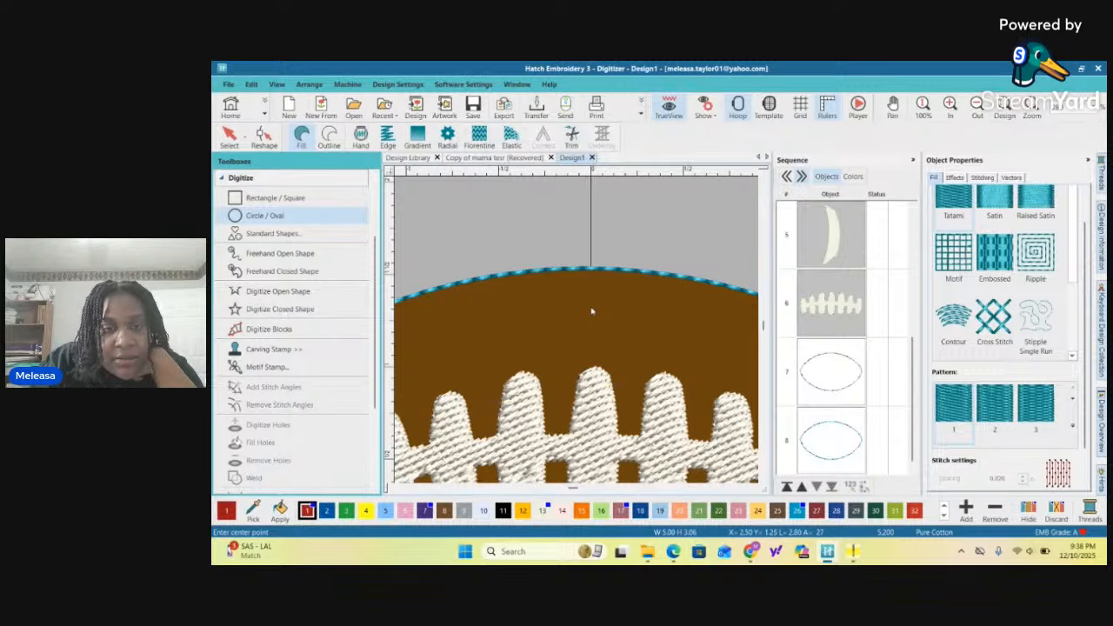
scroll(583, 326, up, 2)
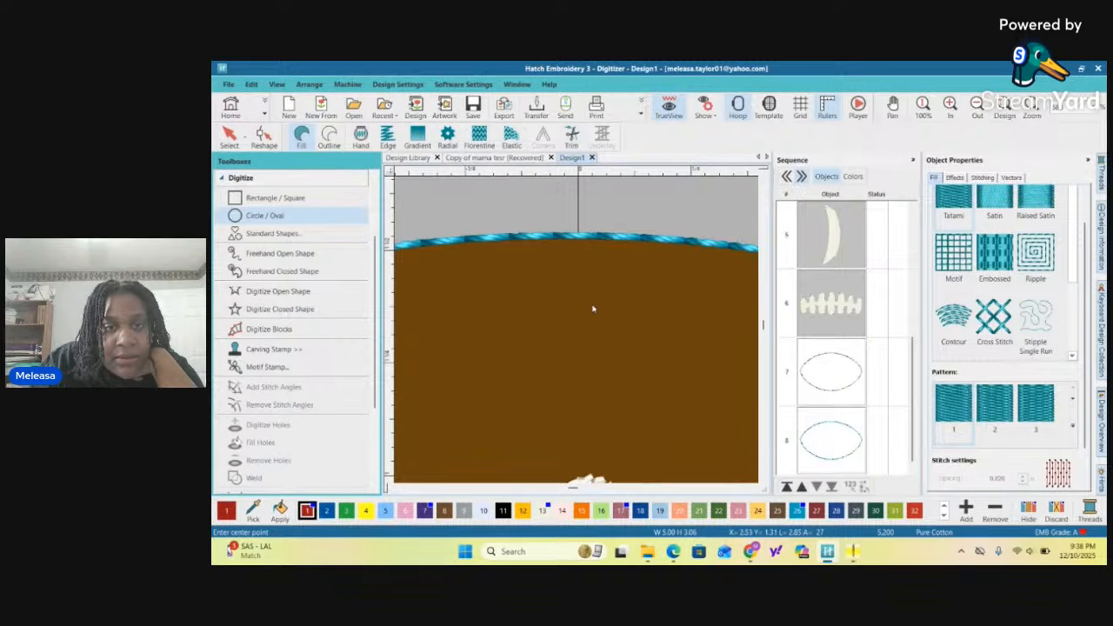
click(592, 306)
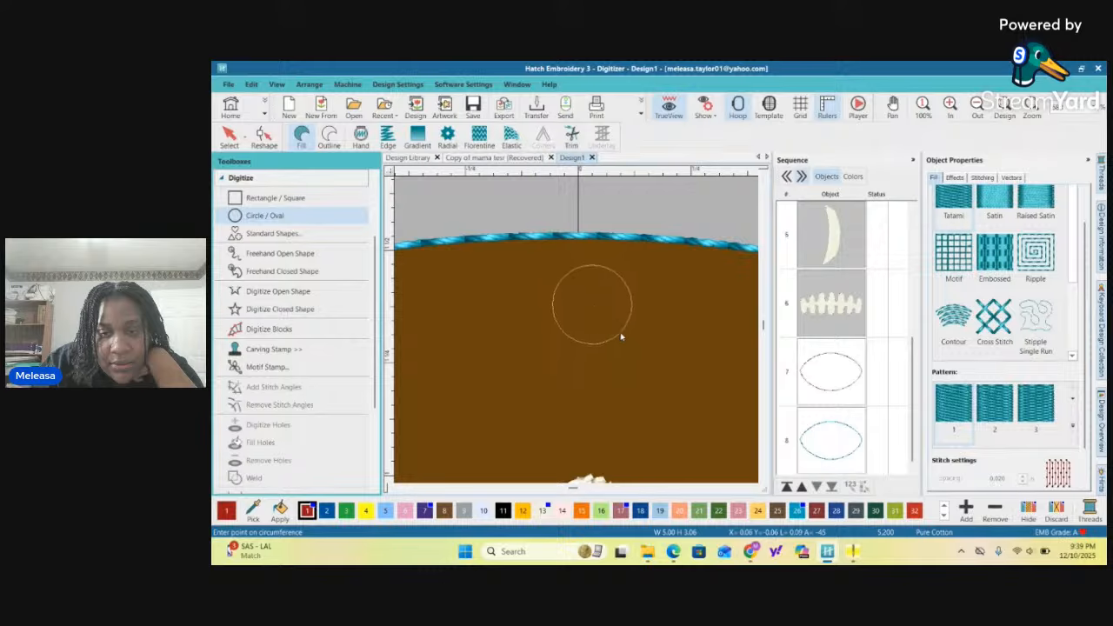
click(610, 324)
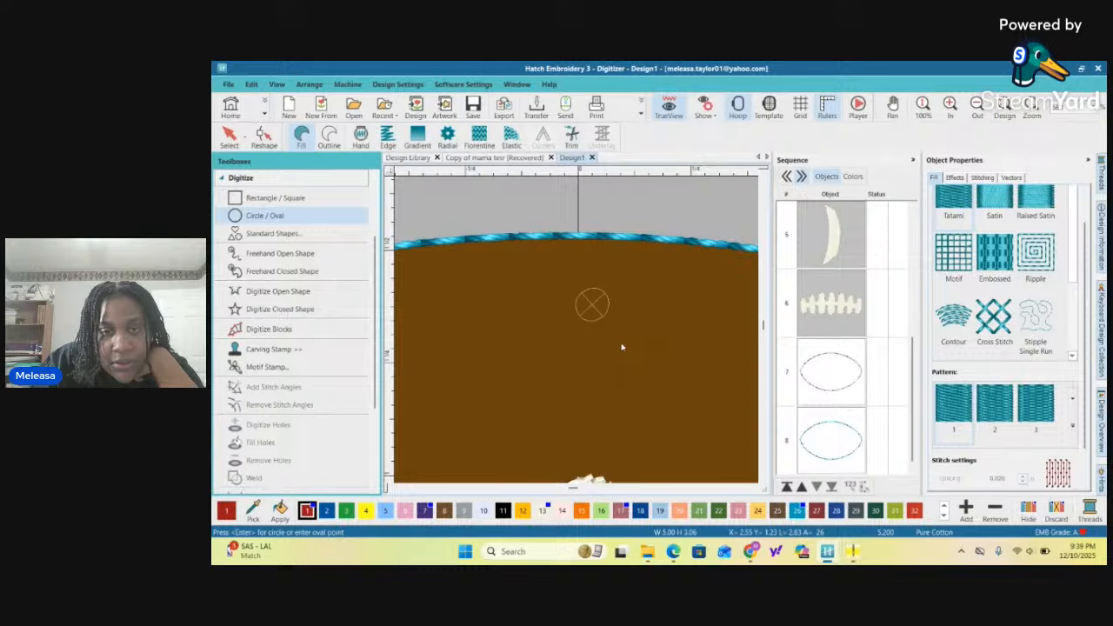
click(609, 352)
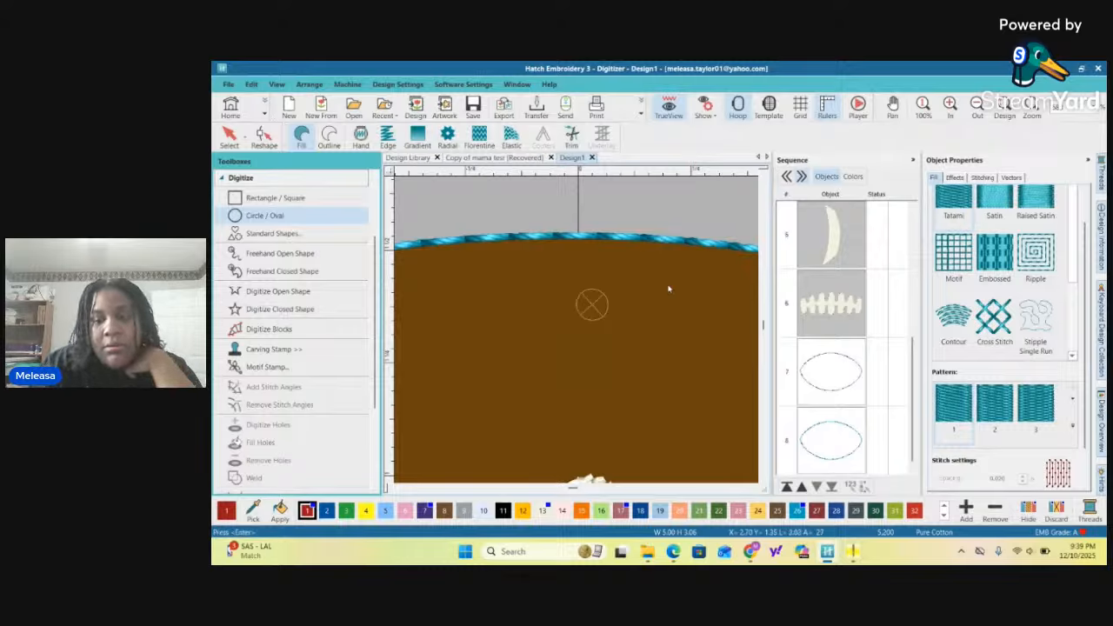
key(Return)
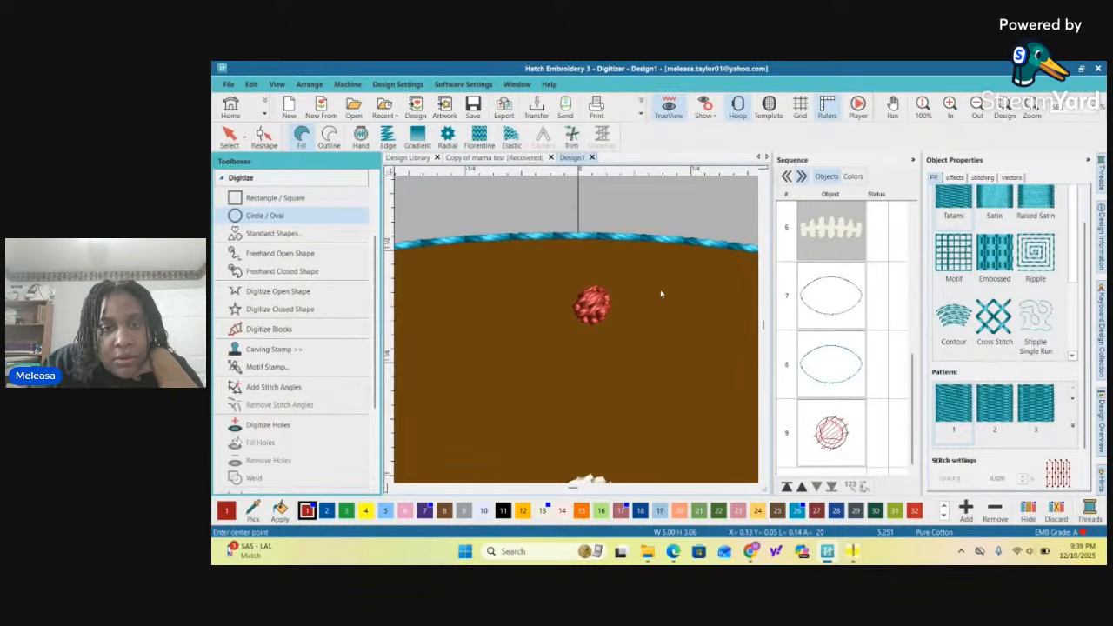
Convert the small red circle from fill to outline and enlarge it proportionally to about 0.35 in wide
click(857, 461)
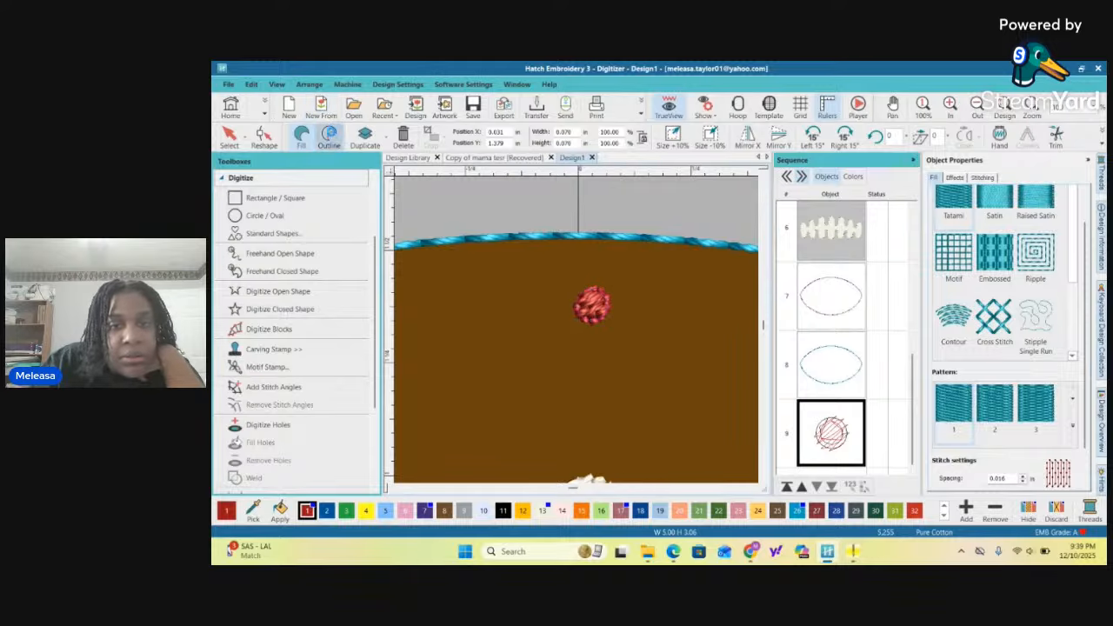
click(329, 135)
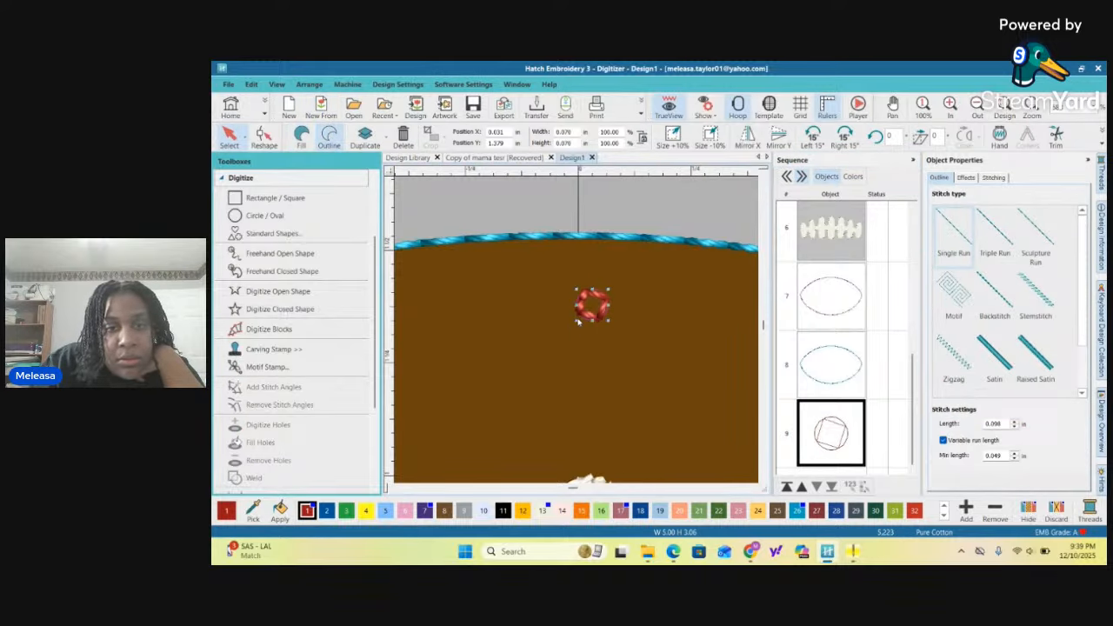
drag(578, 325, 552, 346)
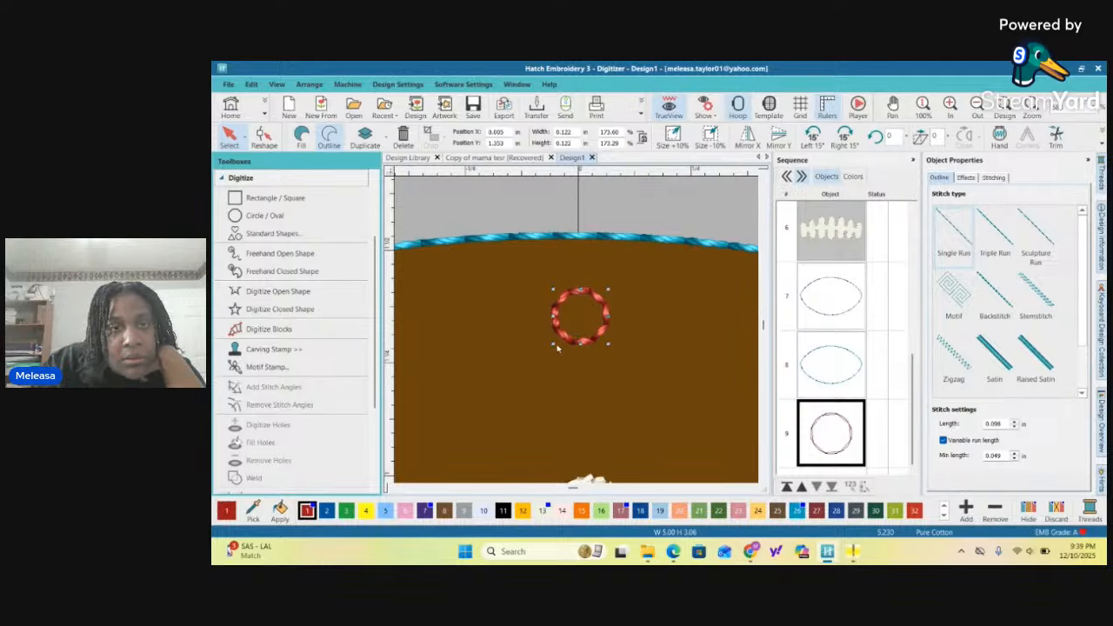
drag(553, 344, 473, 402)
scroll(590, 327, down, 3)
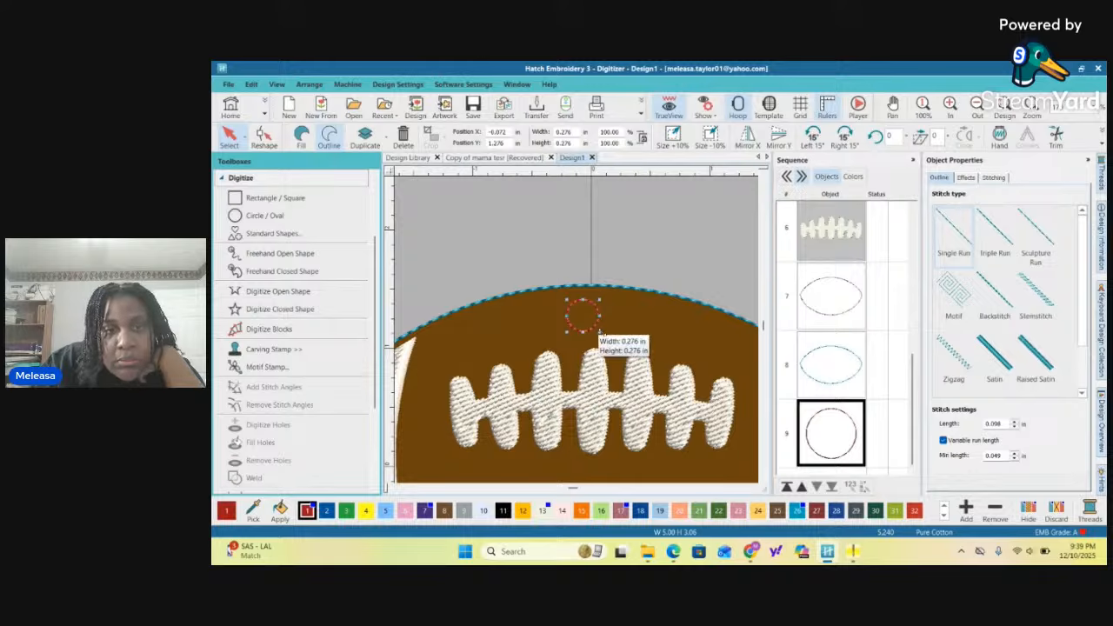
mouse_move(598, 333)
mouse_down()
mouse_move(619, 348)
mouse_move(609, 332)
mouse_up()
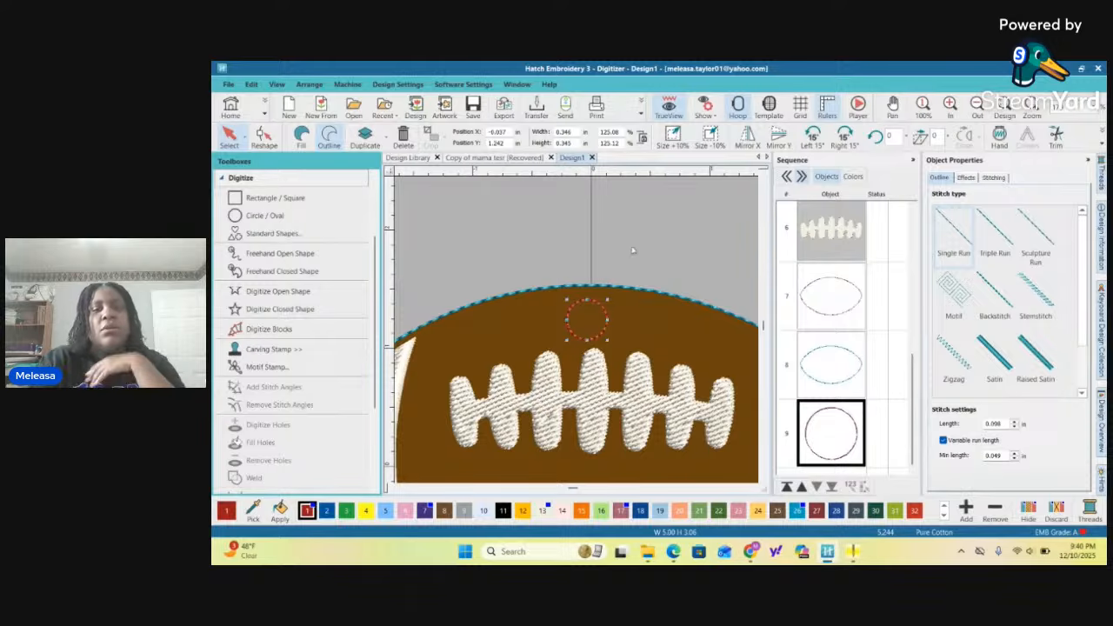
Centre the red circle horizontally by setting its X position to 0, and check its placement above the laces
drag(509, 133, 475, 140)
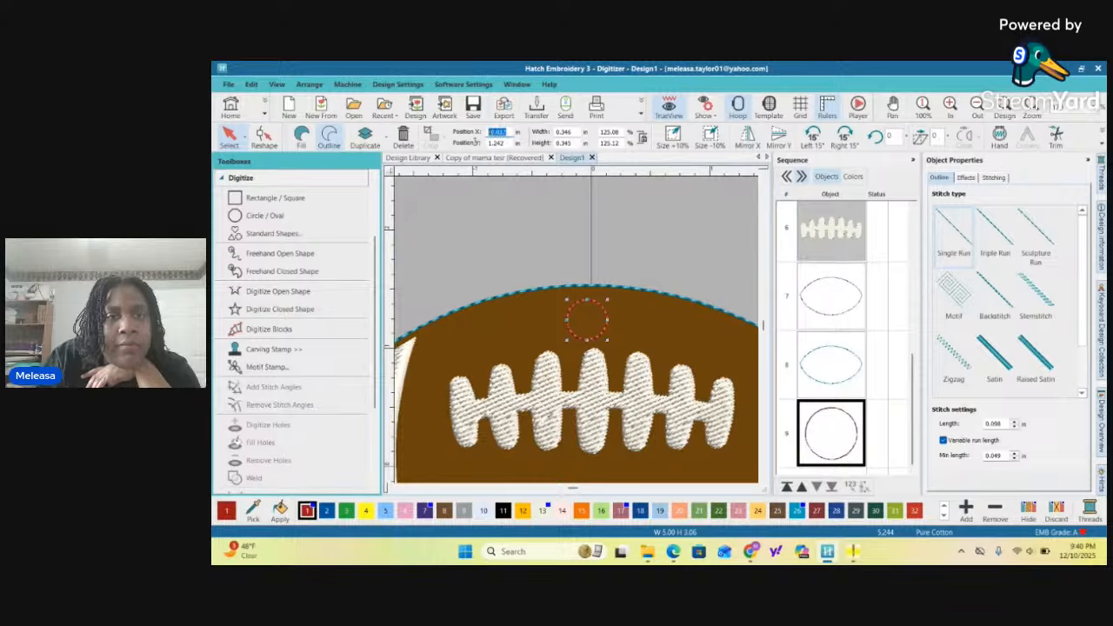
text(00)
key(Return)
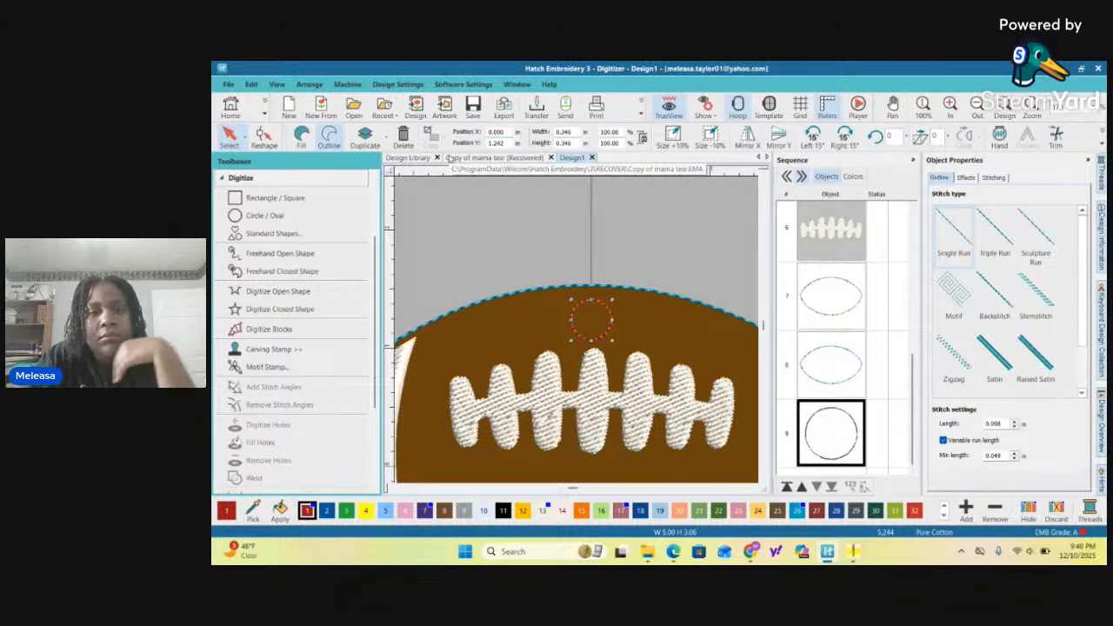
scroll(483, 248, down, 3)
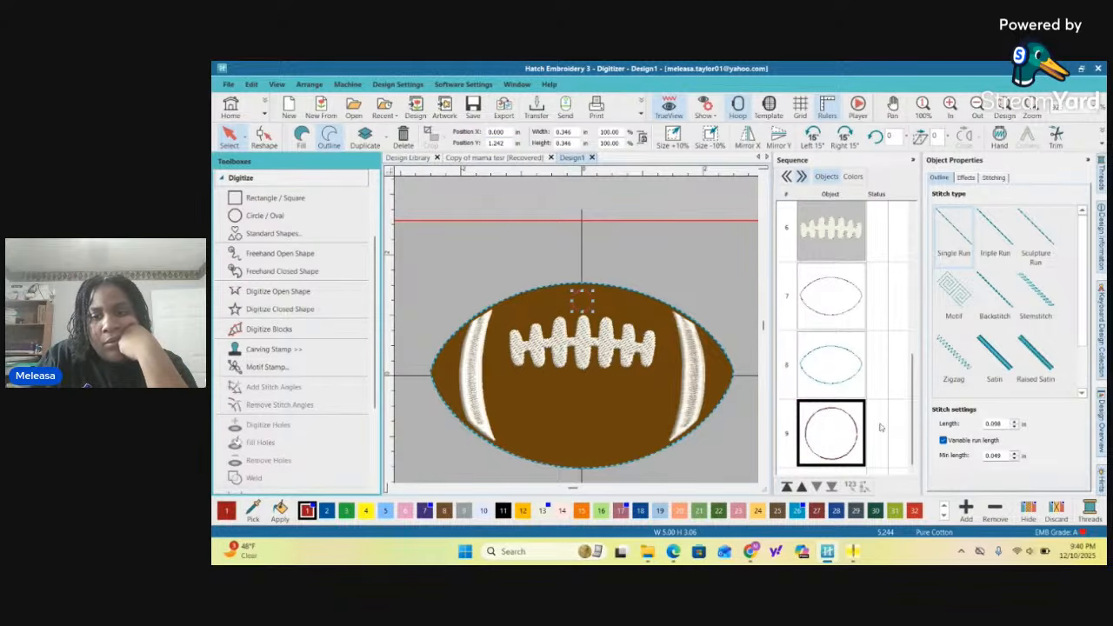
click(857, 447)
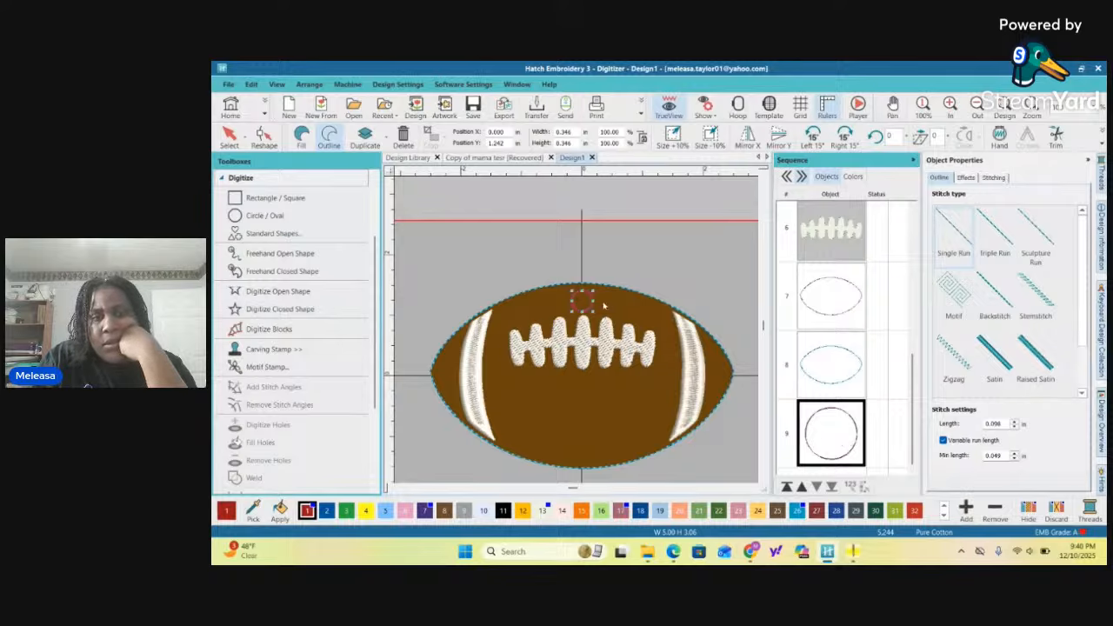
scroll(591, 306, up, 5)
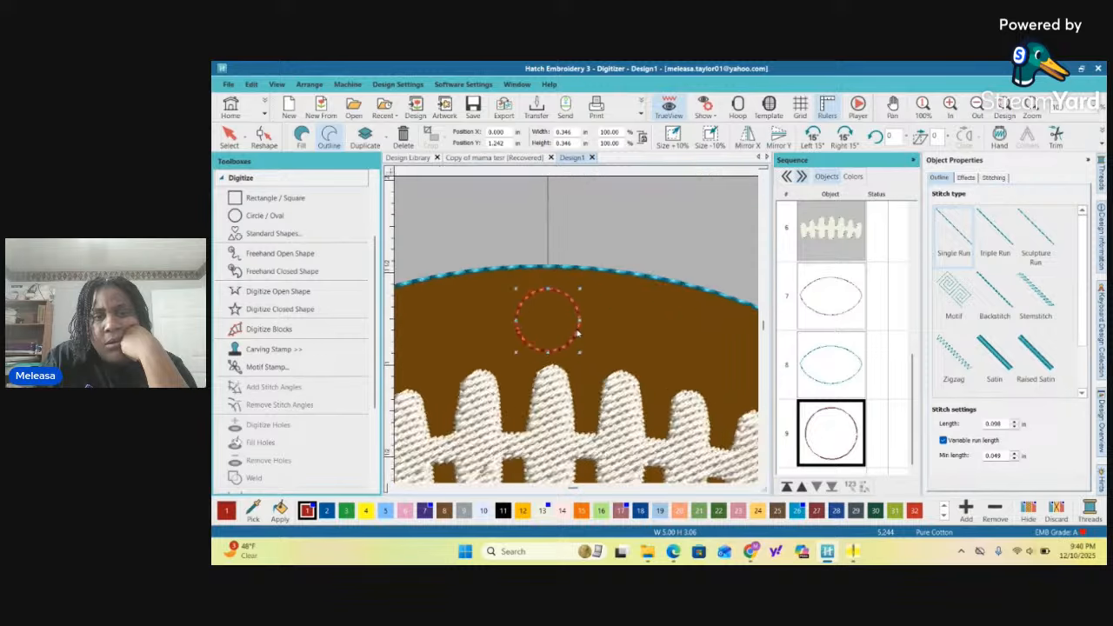
Duplicate the small circle outline, recolour the copy with thread colour 28 and give it the Satin stitch type
scroll(578, 333, down, 2)
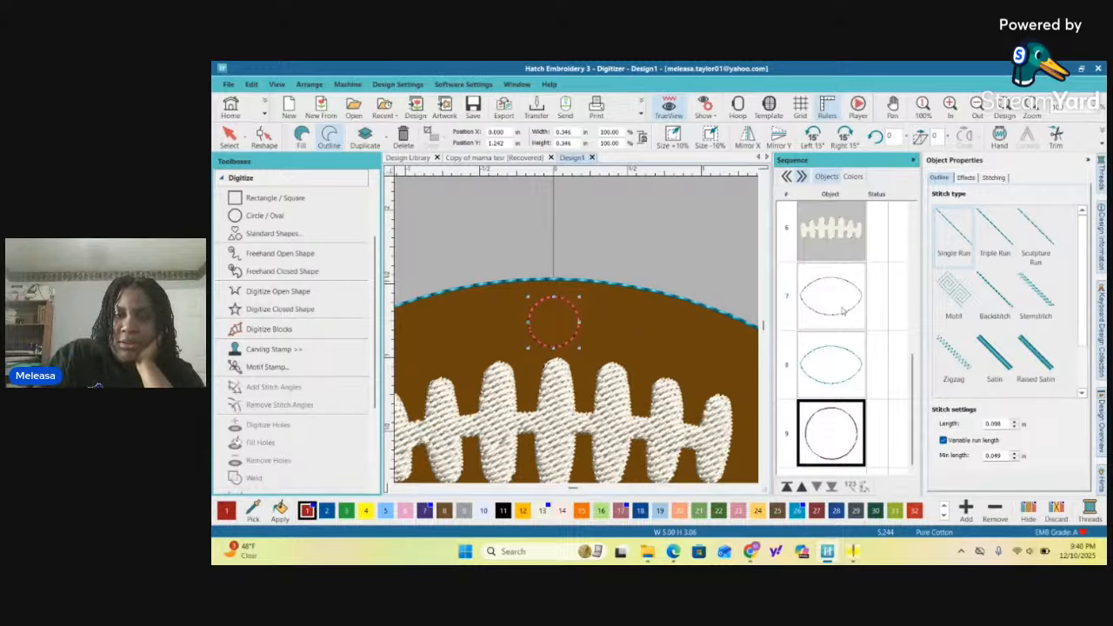
click(365, 135)
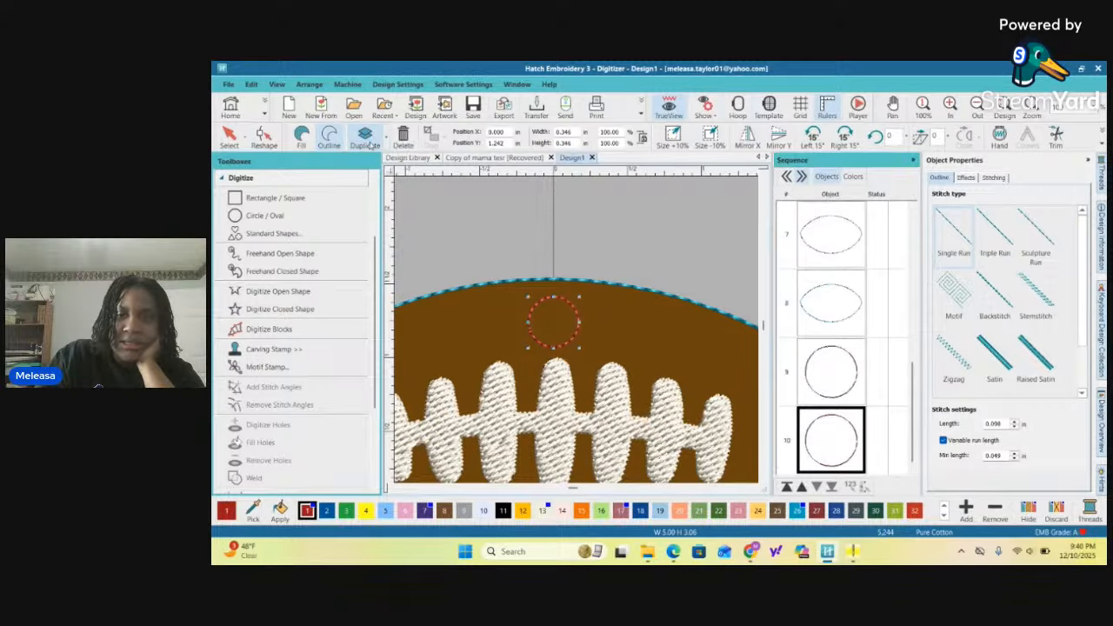
click(836, 511)
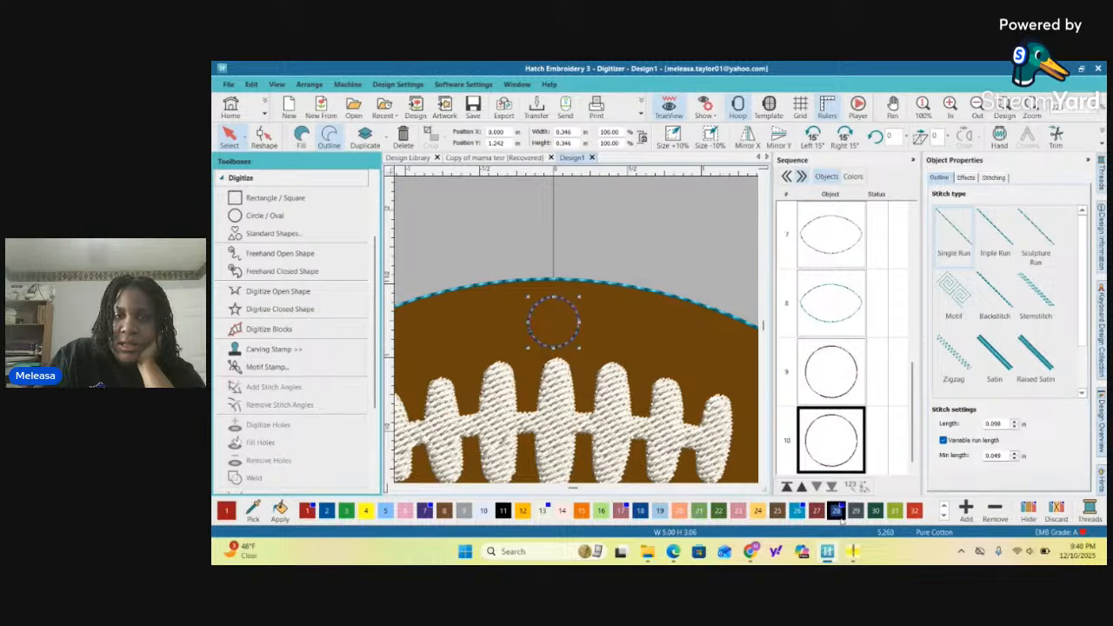
click(1009, 370)
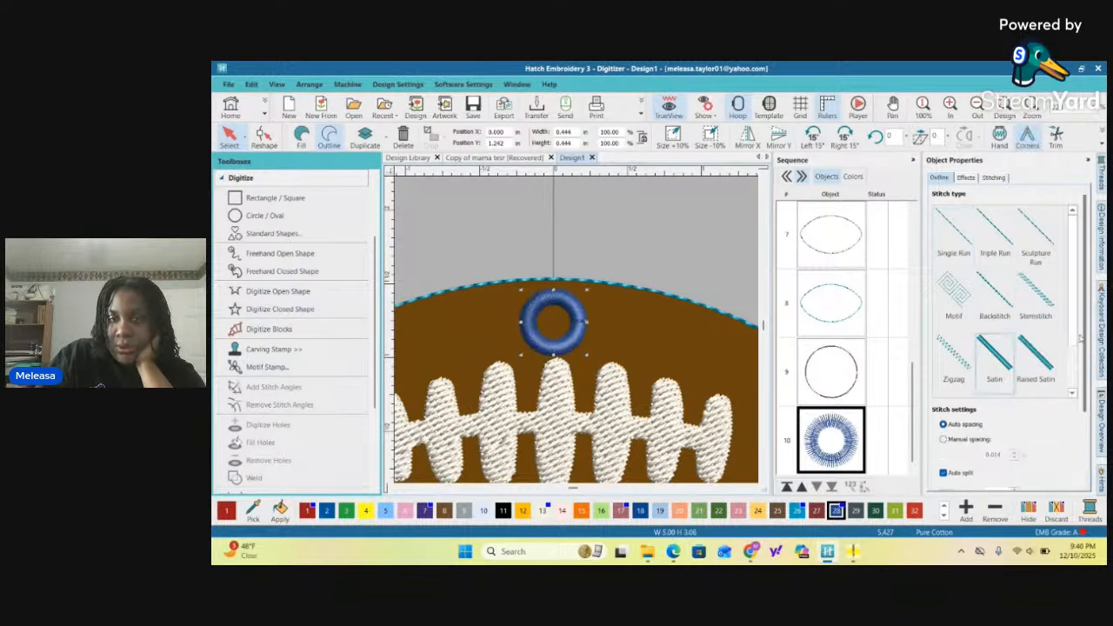
Switch the measurement units from U.S. to Metric
scroll(1079, 347, down, 2)
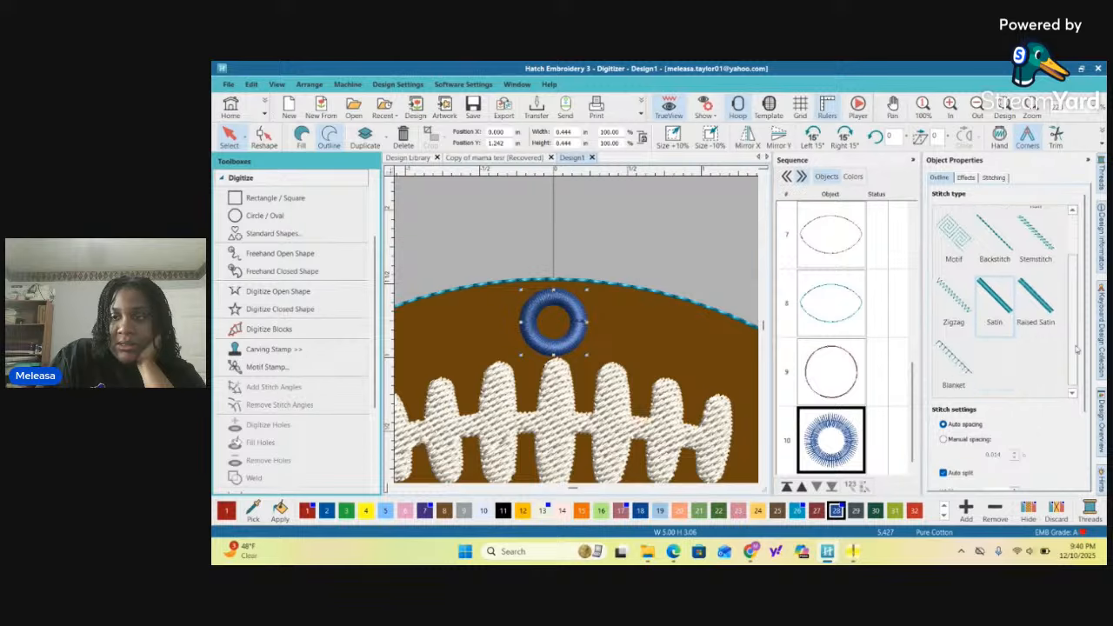
scroll(1079, 346, down, 1)
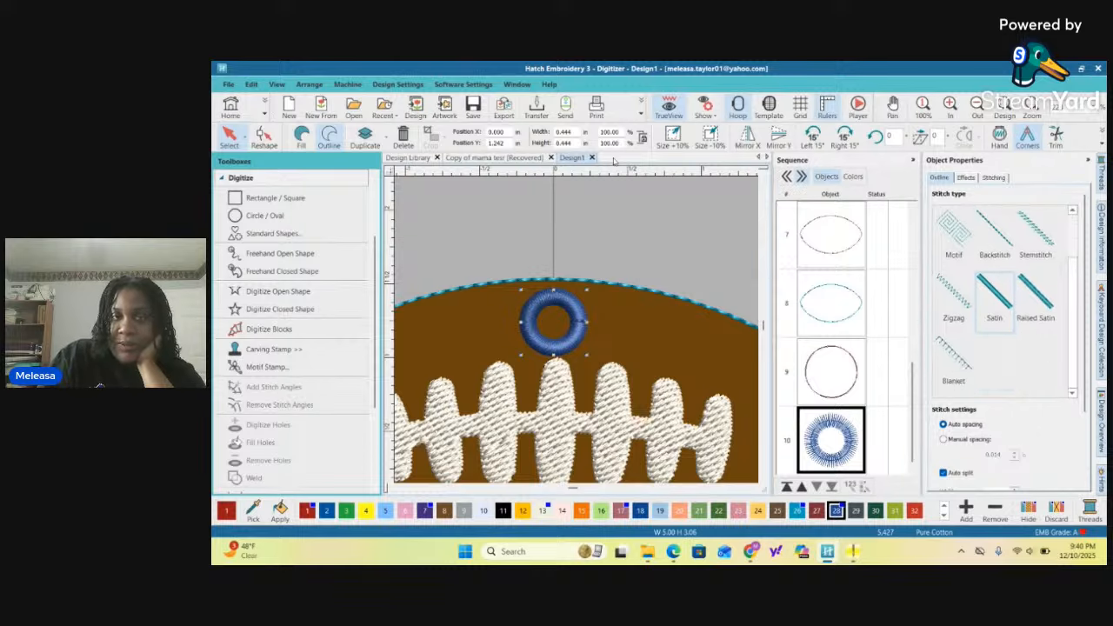
click(629, 199)
click(713, 139)
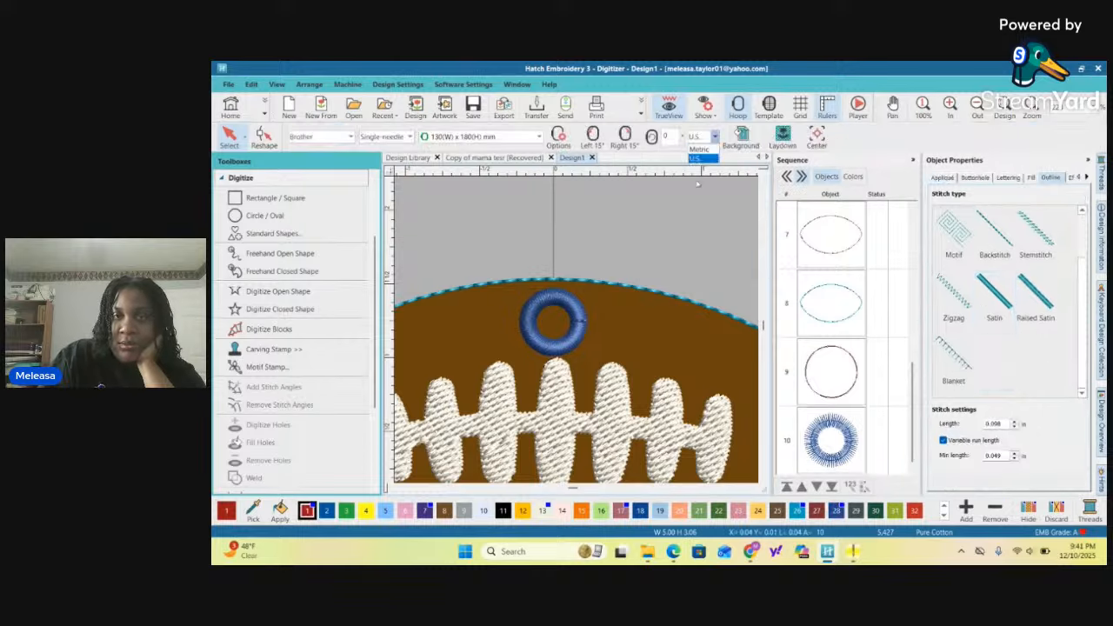
click(700, 149)
Set the blue satin circle's stitch width to 3.50 mm
click(845, 459)
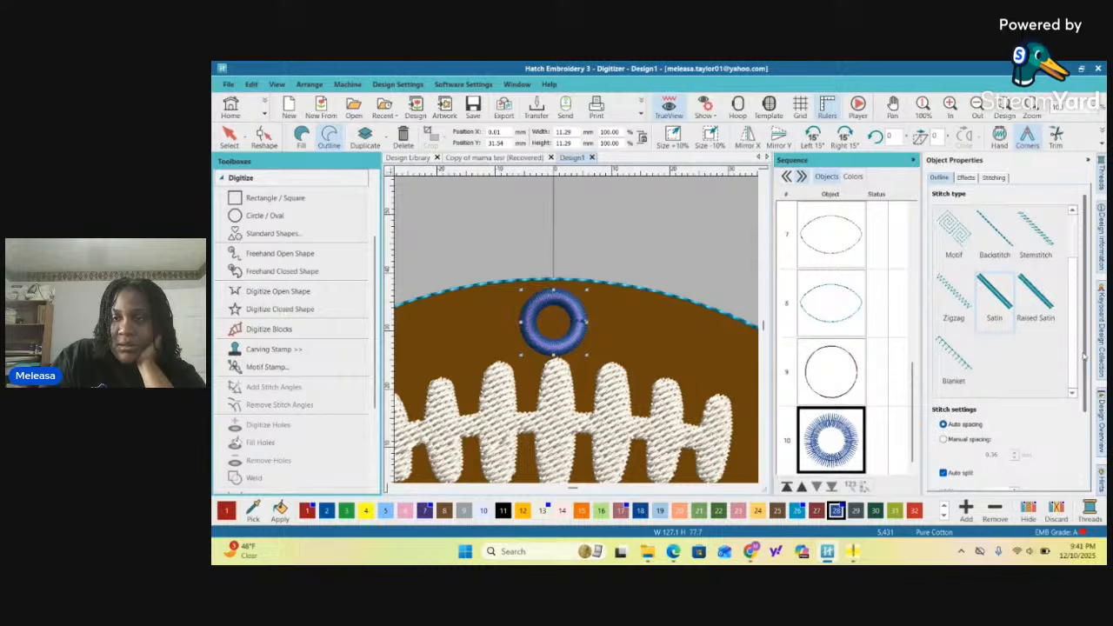
scroll(1085, 356, down, 2)
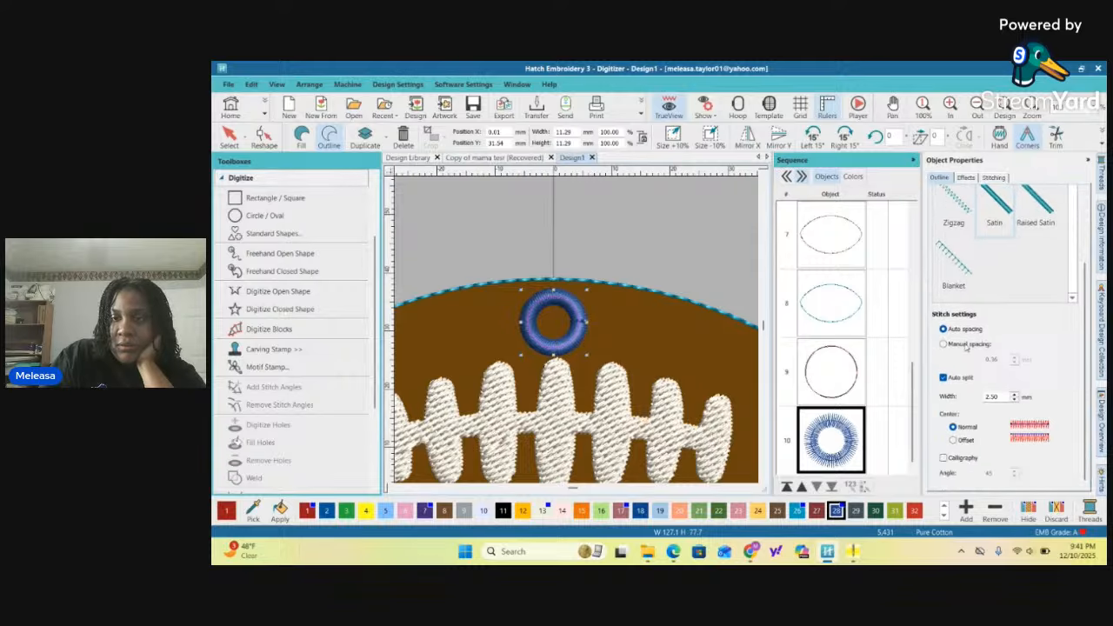
click(990, 398)
key(BackSpace)
text(3)
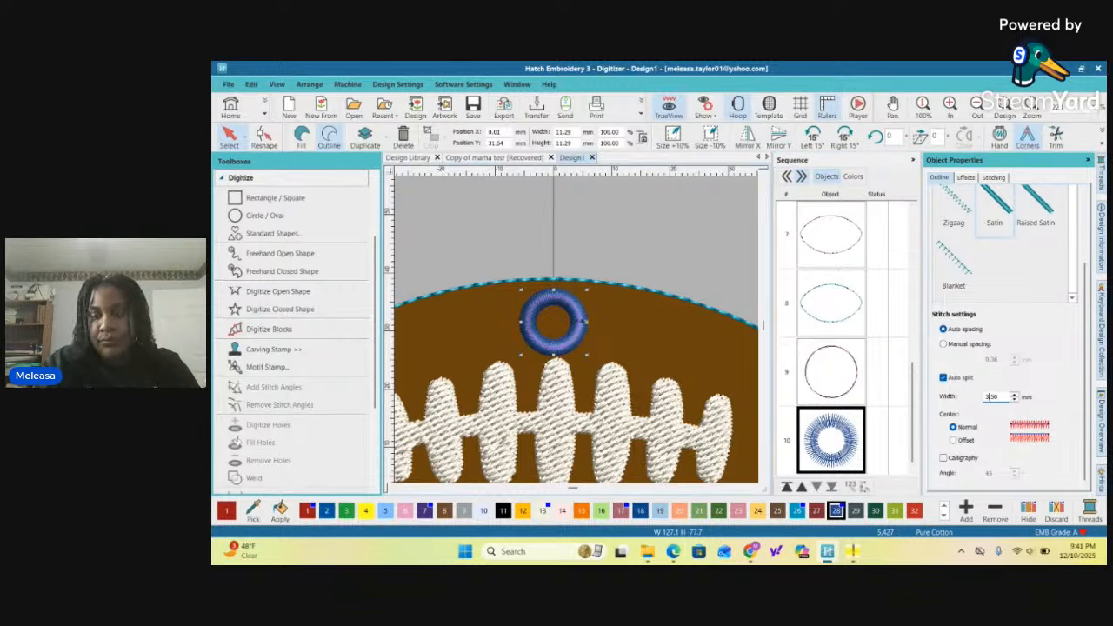
key(Return)
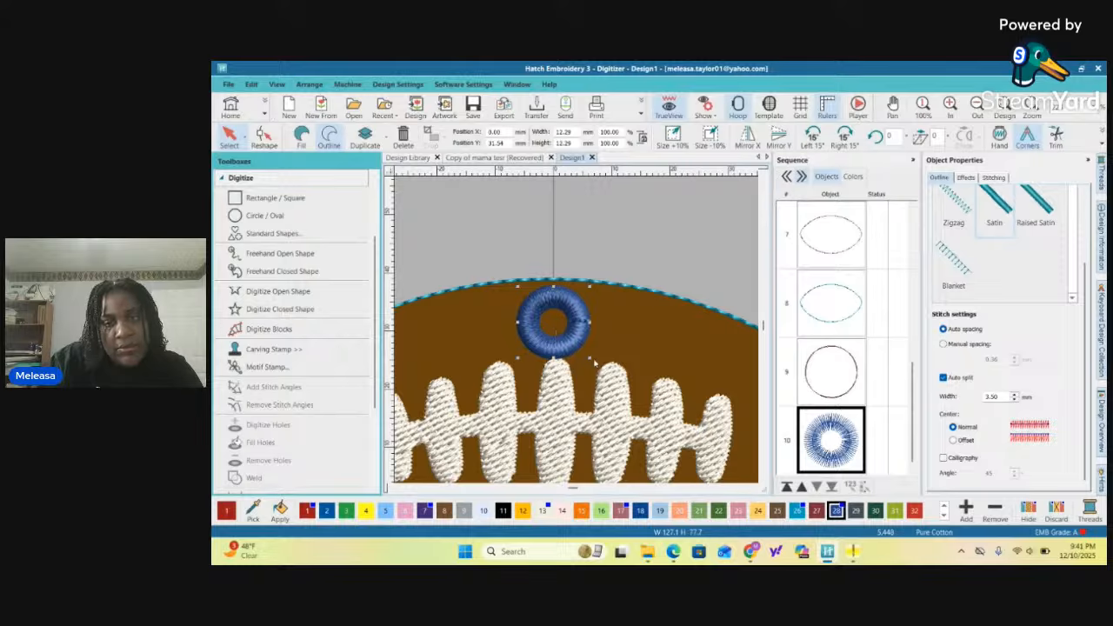
Shrink the circle outline and the satin circle together to about 10.7 mm and centre them at X position 0
ctrl+click(807, 377)
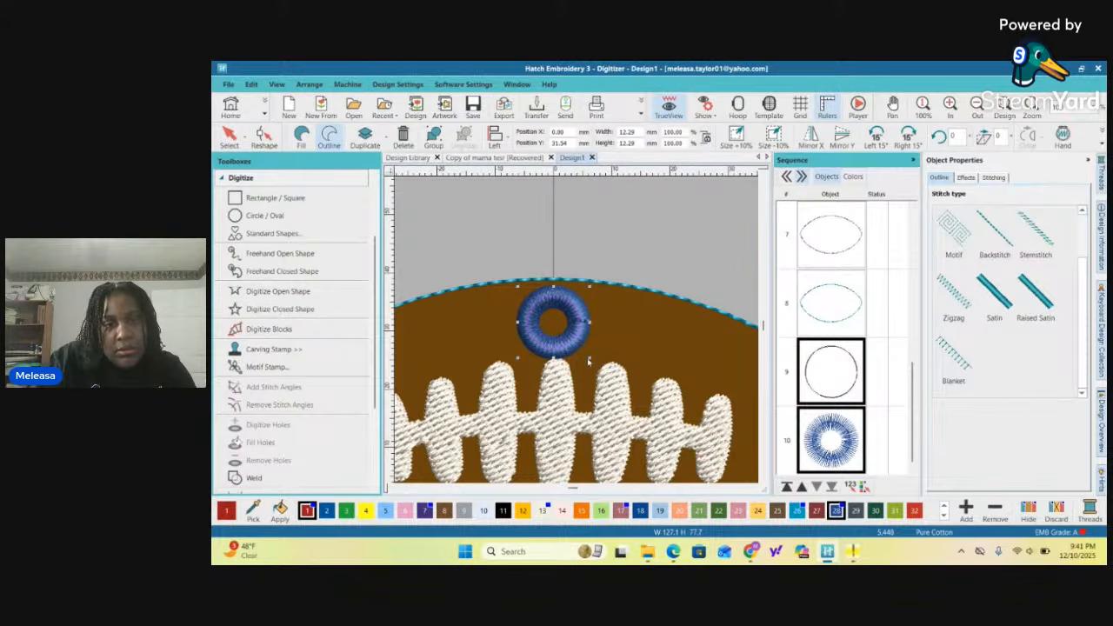
drag(589, 360, 580, 355)
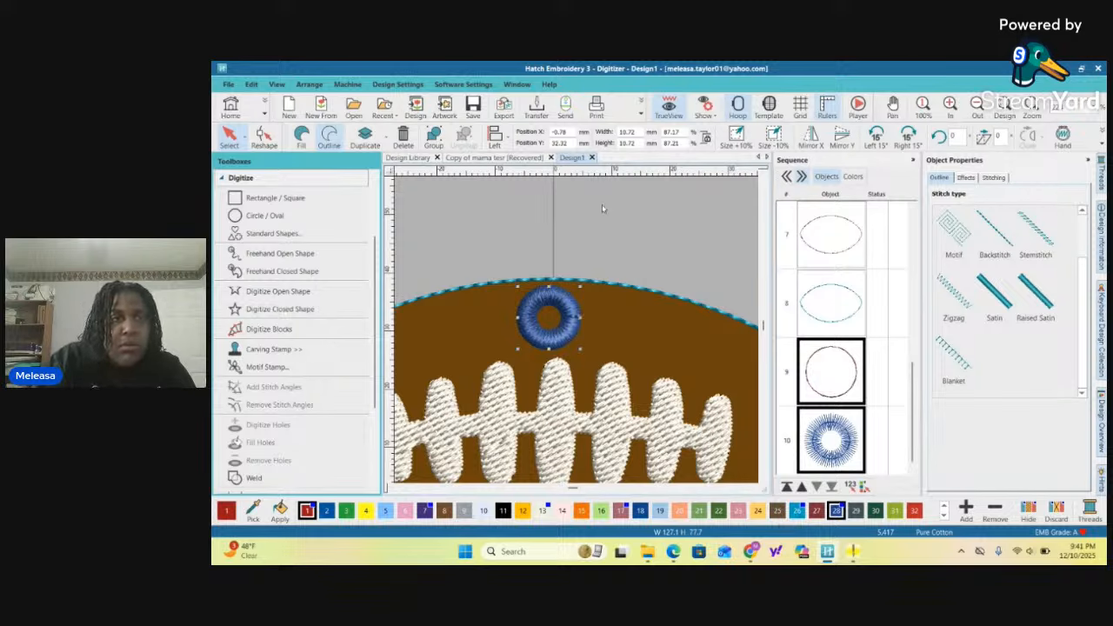
click(558, 132)
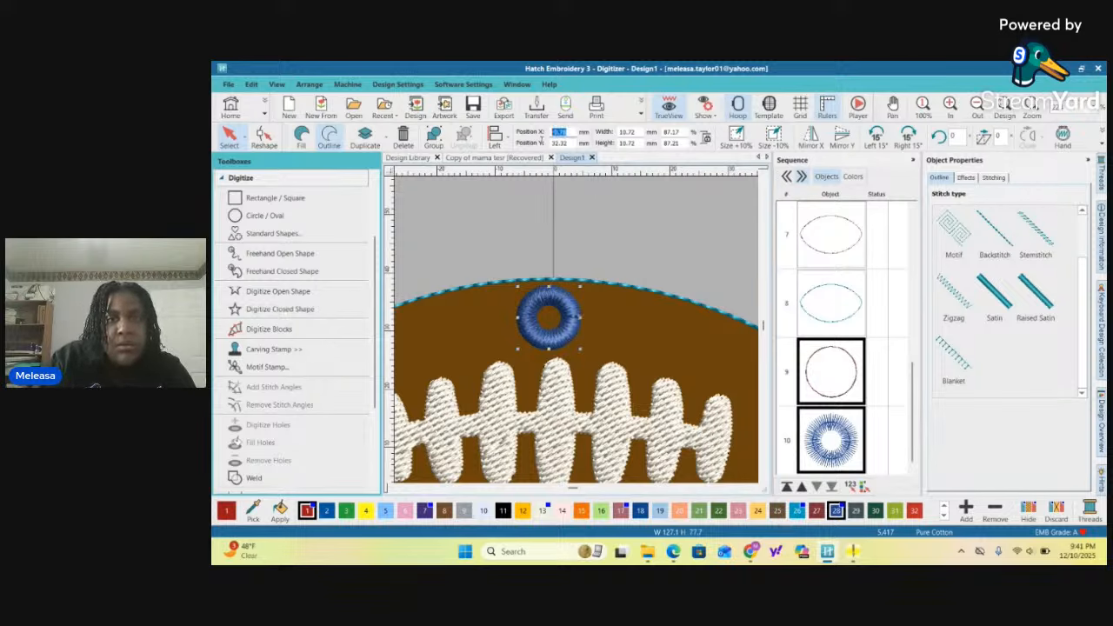
text(0)
key(Return)
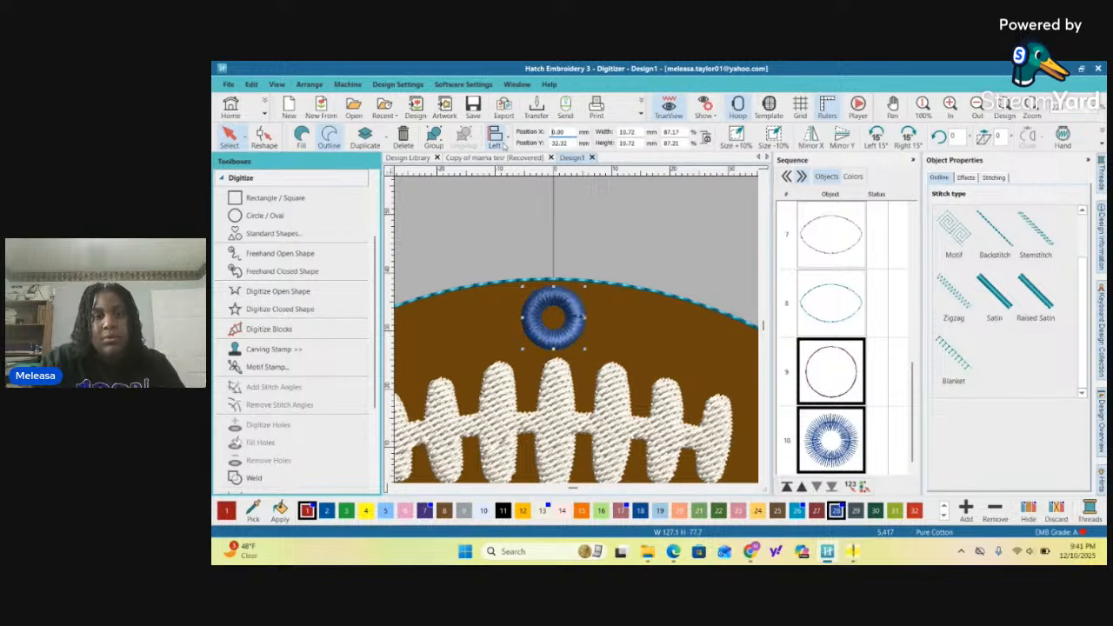
Examine the satin circle's size and placement between the football's top edge and the laces, in the whole design and up close
key(0)
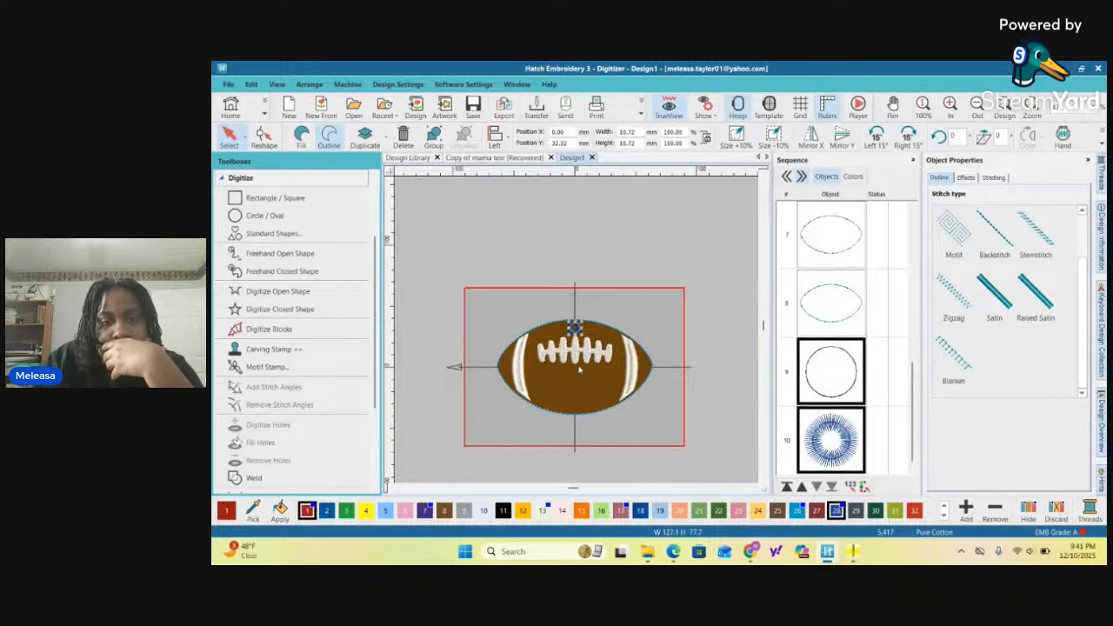
scroll(583, 375, up, 4)
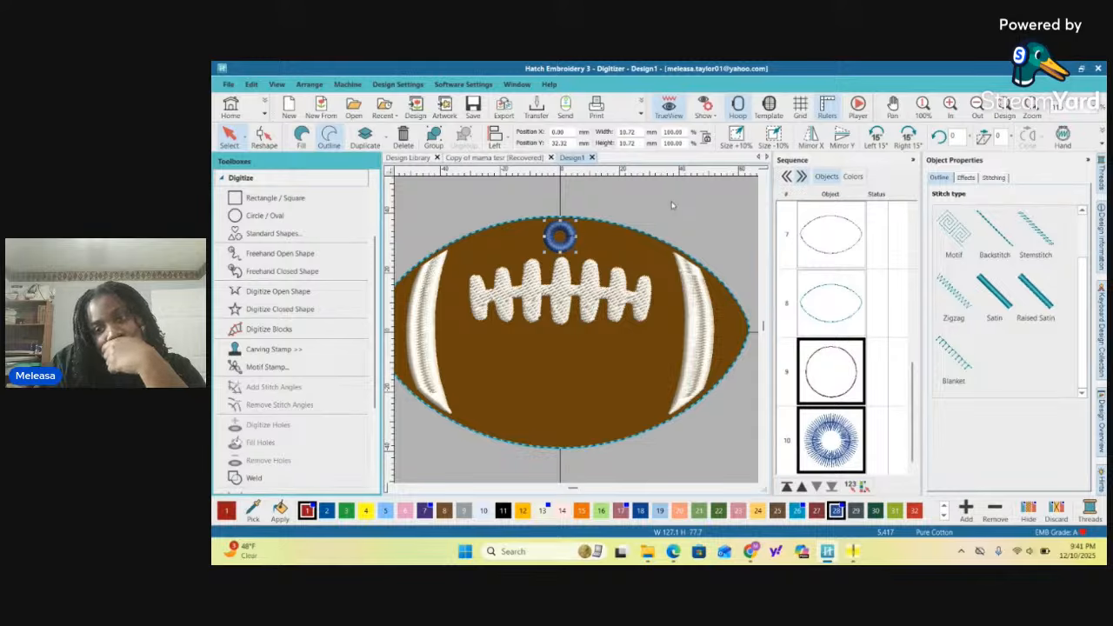
scroll(674, 207, down, 1)
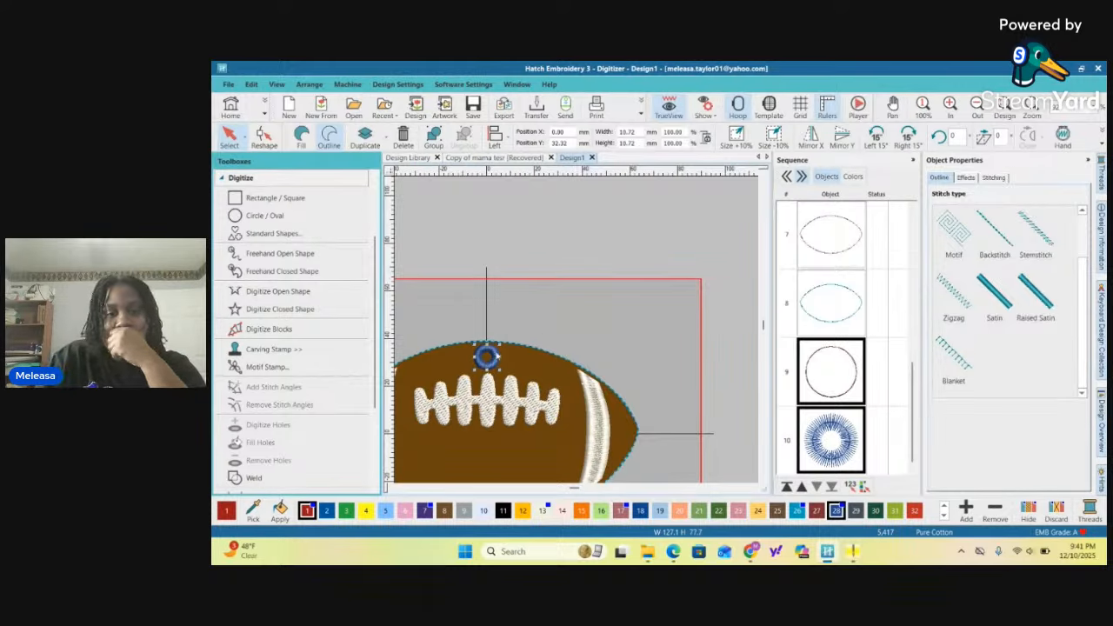
scroll(493, 359, down, 2)
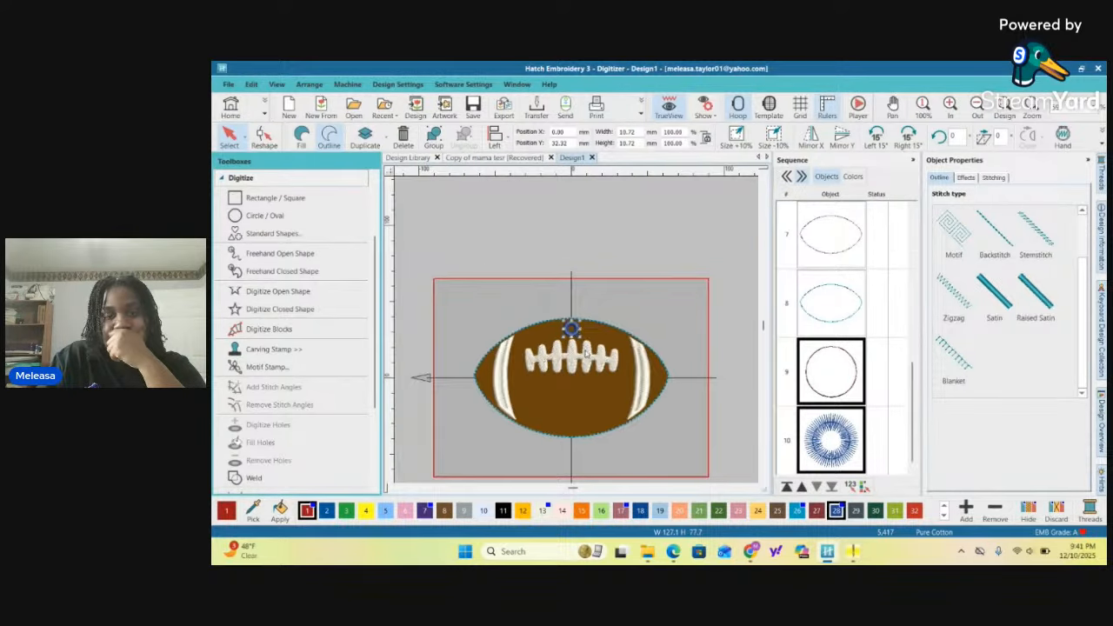
scroll(587, 352, up, 5)
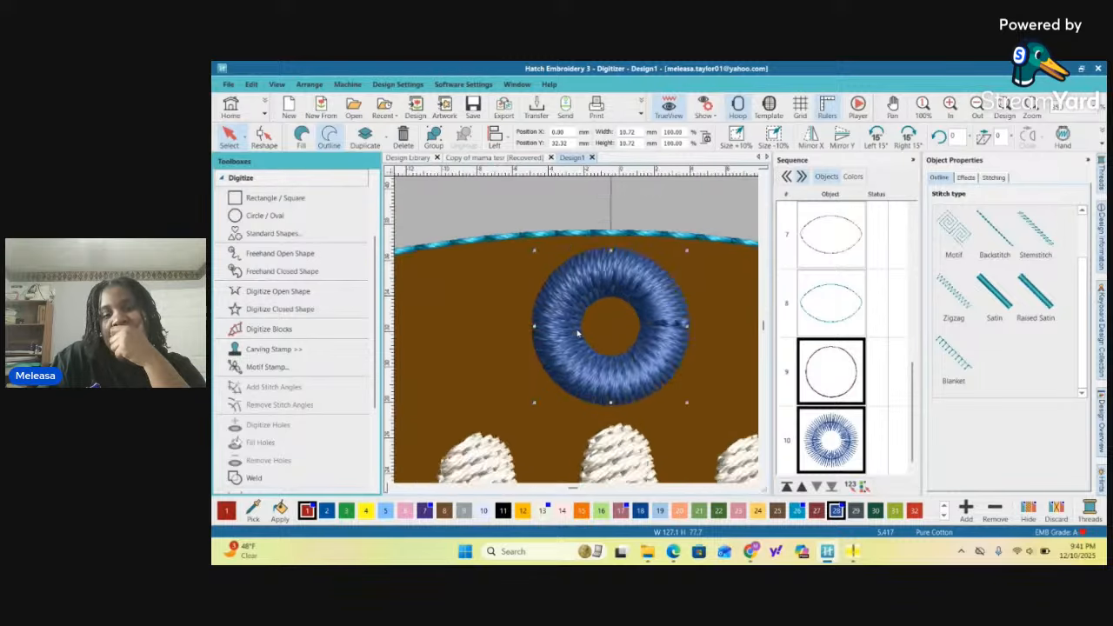
scroll(578, 333, up, 2)
scroll(578, 333, down, 3)
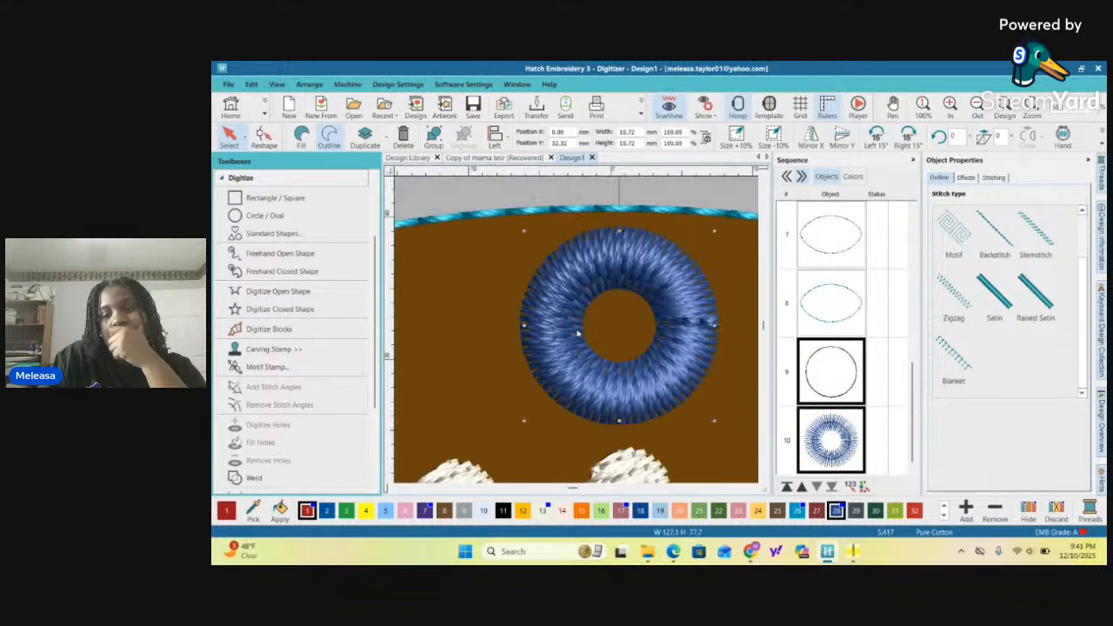
Duplicate the football outline in thread colour 26 and recolour the copy with thread colour 28
click(817, 296)
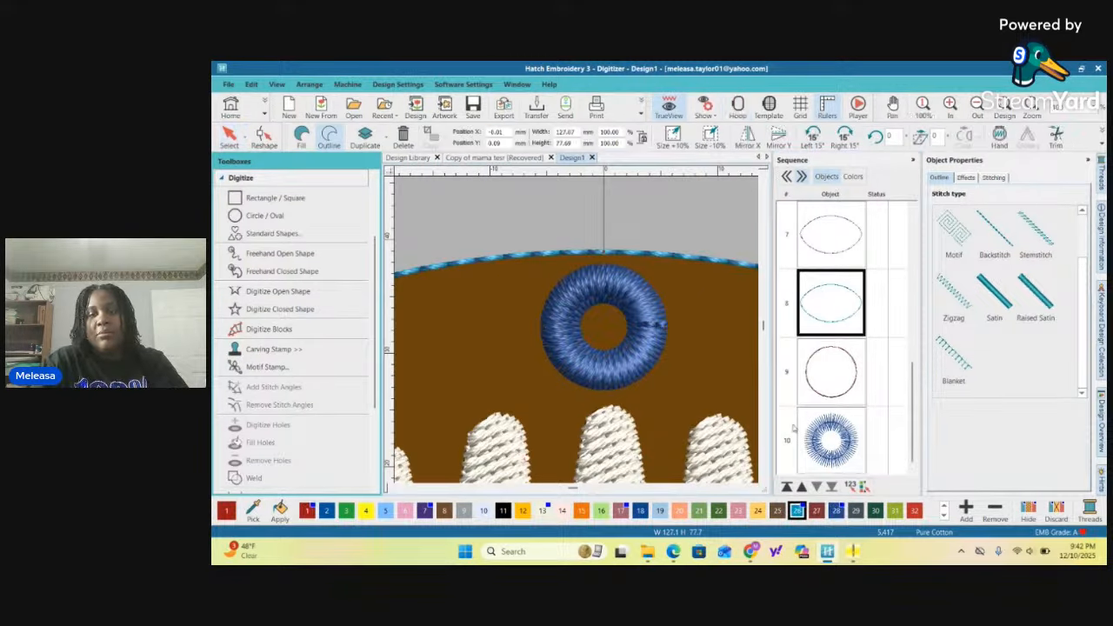
click(366, 136)
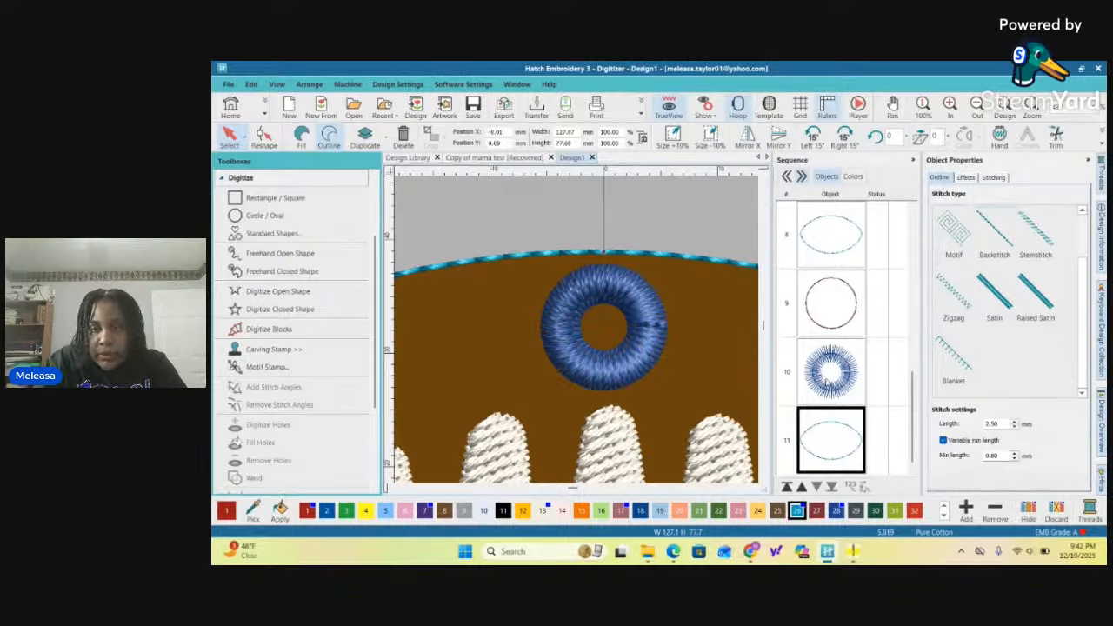
click(826, 382)
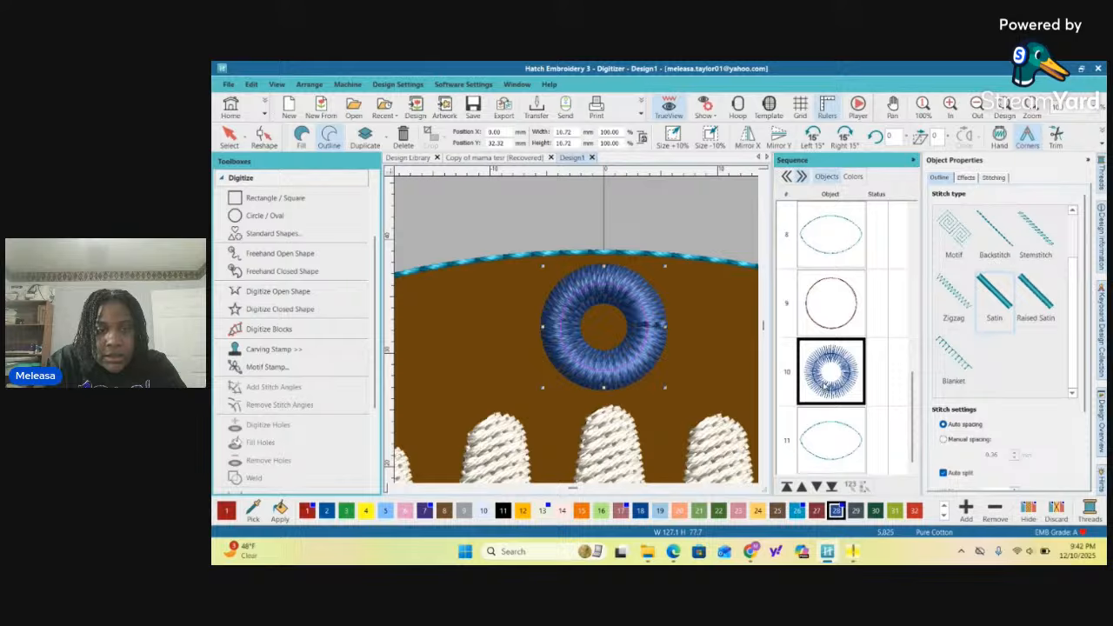
click(847, 465)
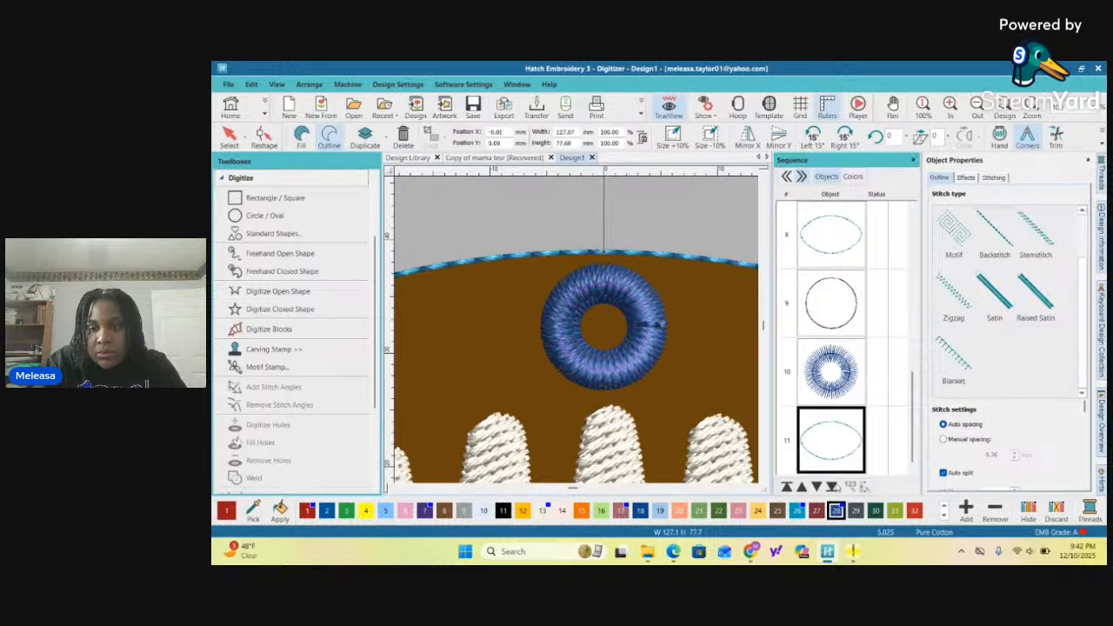
click(836, 512)
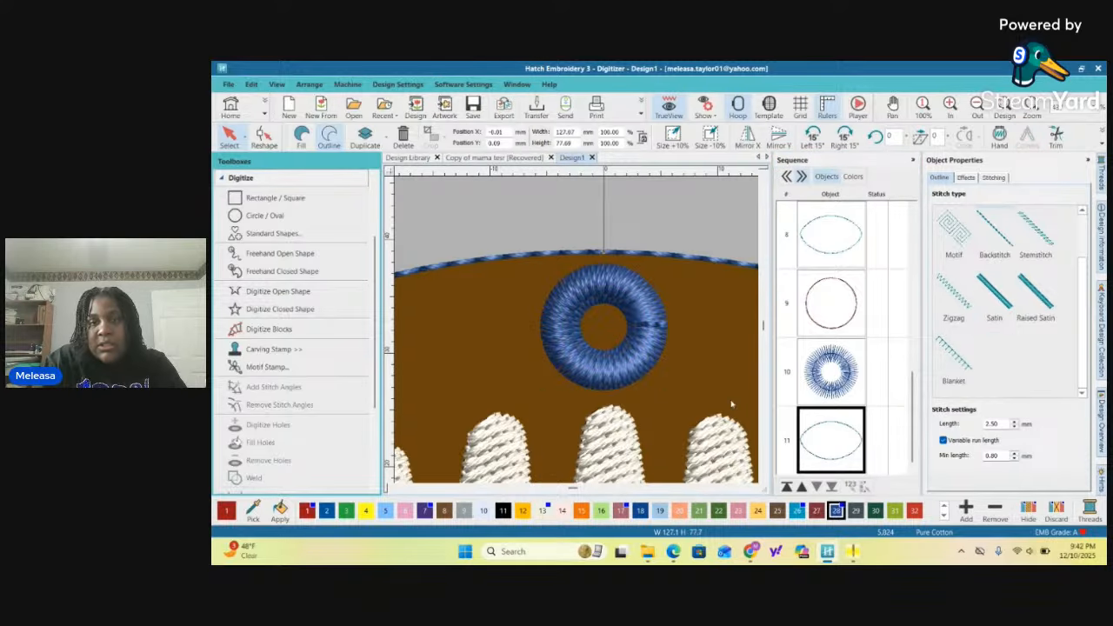
Give the new football outline the Satin stitch type with a width of 3.5 mm
click(1005, 322)
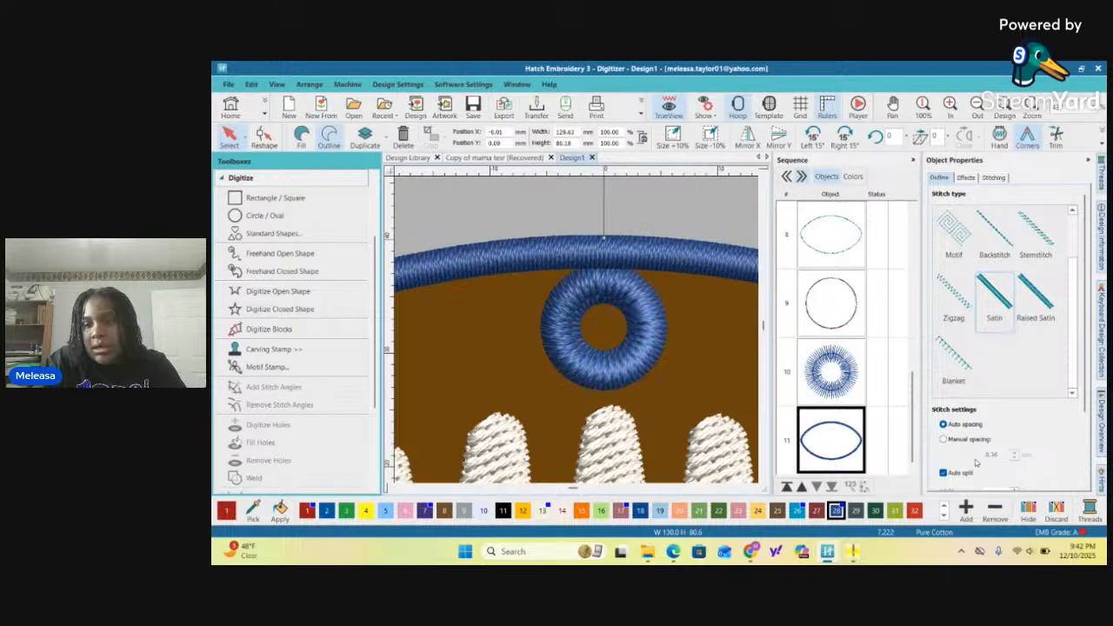
scroll(1032, 408, down, 2)
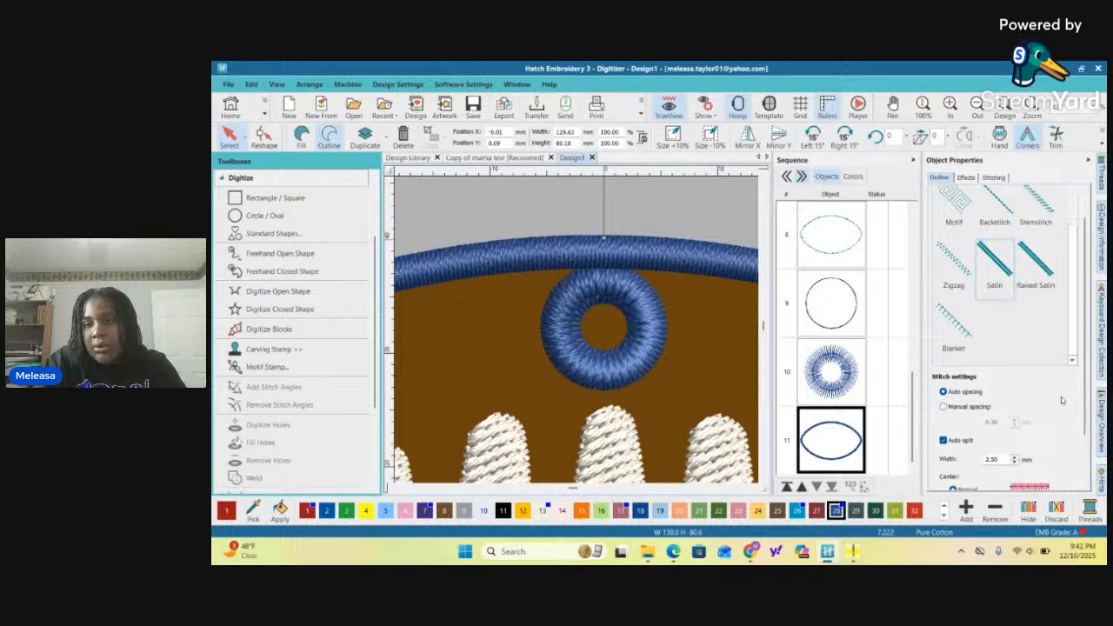
double_click(991, 460)
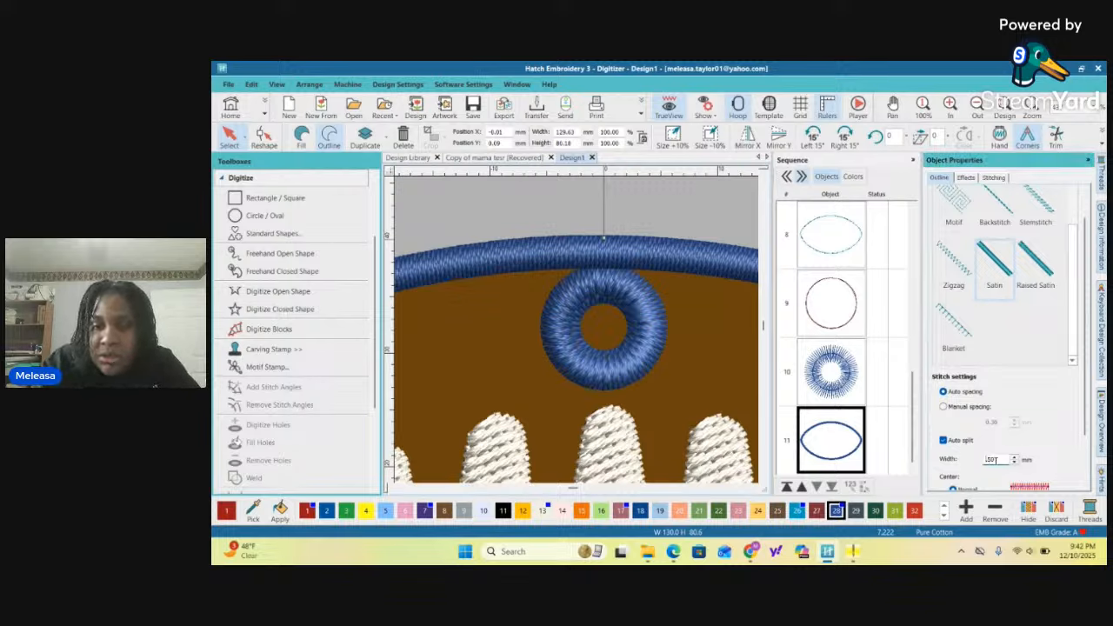
text(3.5)
key(Return)
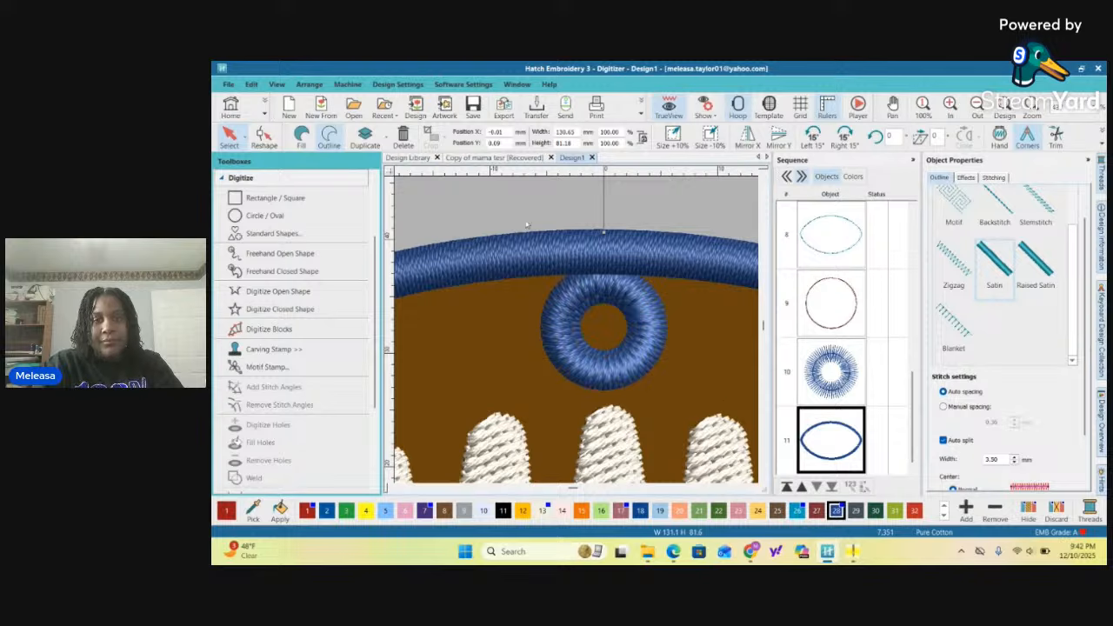
Move the circle outline and the satin circle together down about 0.9 mm, away from the football's satin border
scroll(526, 224, down, 3)
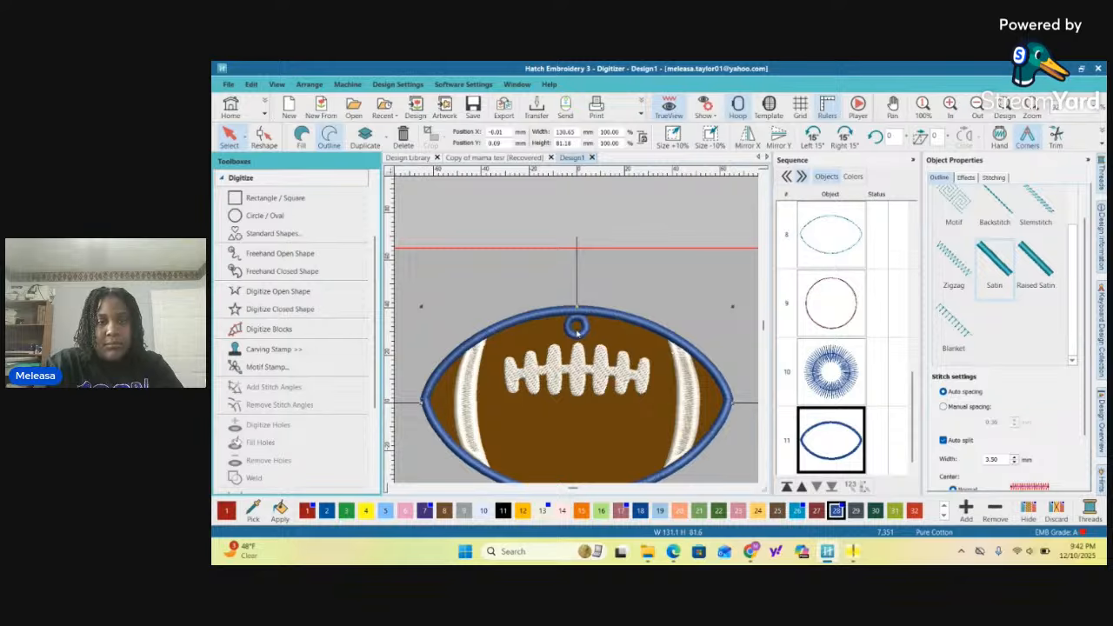
scroll(578, 333, down, 1)
click(828, 369)
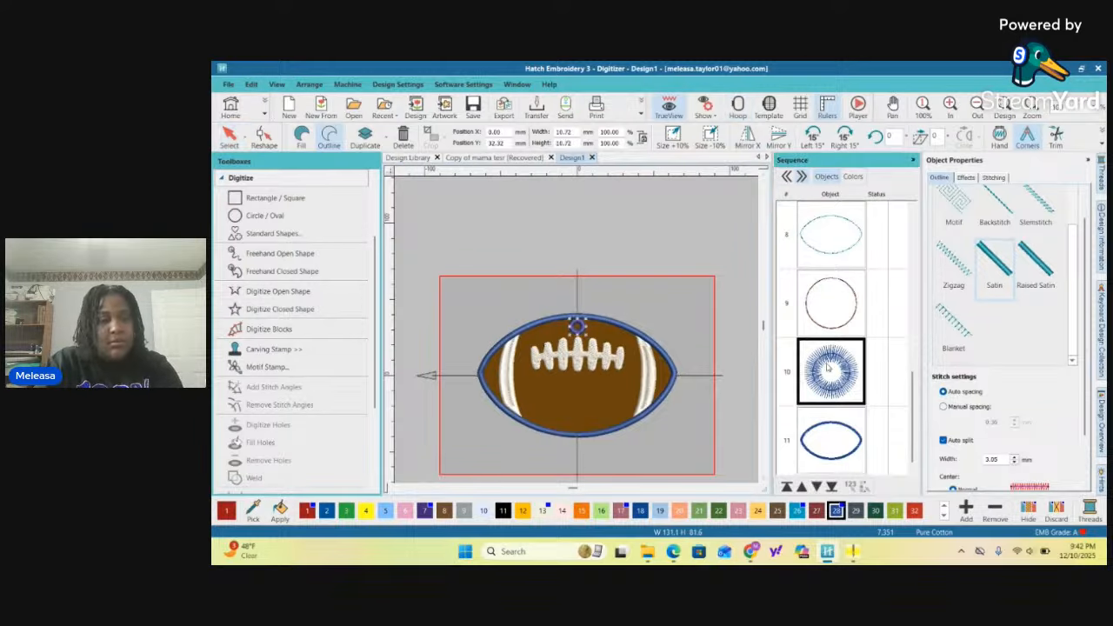
ctrl+click(839, 311)
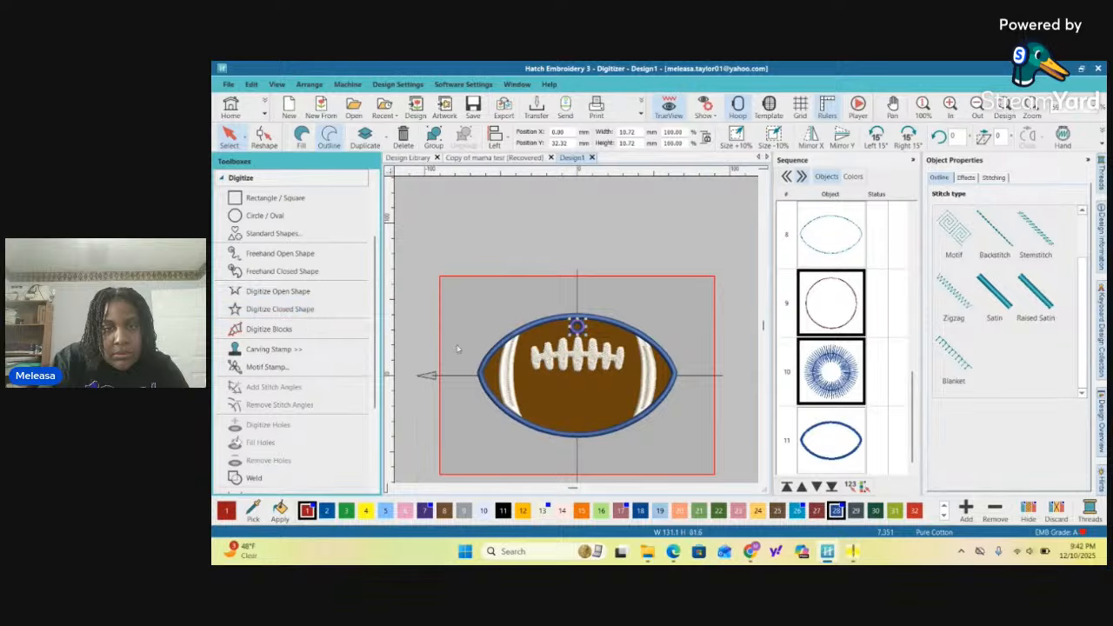
scroll(459, 350, up, 2)
scroll(665, 283, up, 2)
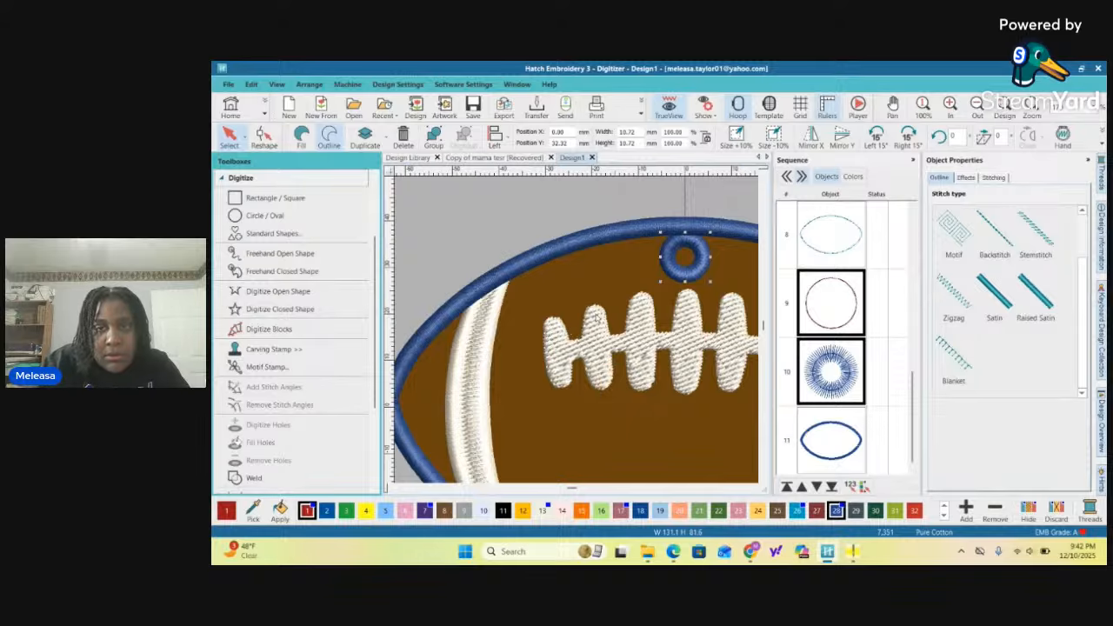
drag(687, 256, 686, 260)
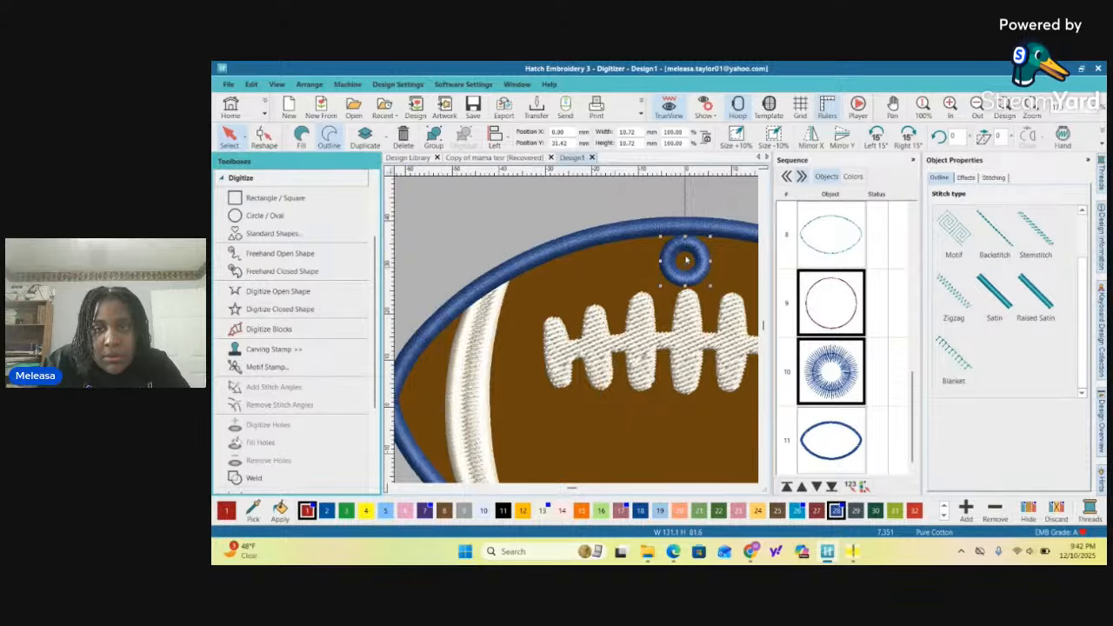
Try moving the white laces down about 2.2 mm to widen the gap below the satin circle, and undo the move
click(699, 338)
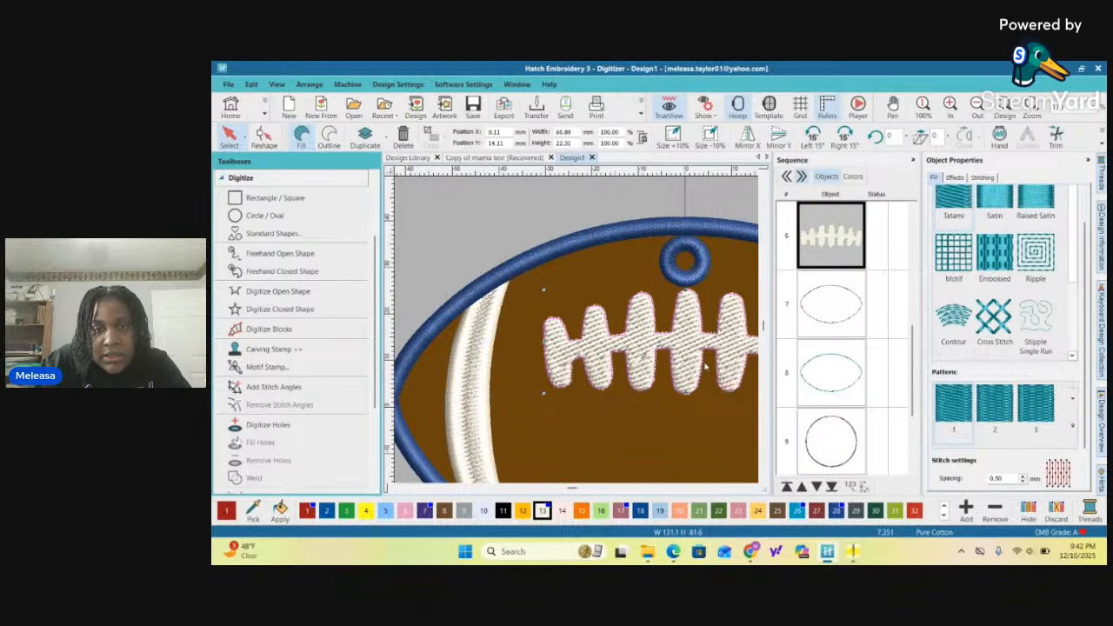
drag(706, 337, 687, 355)
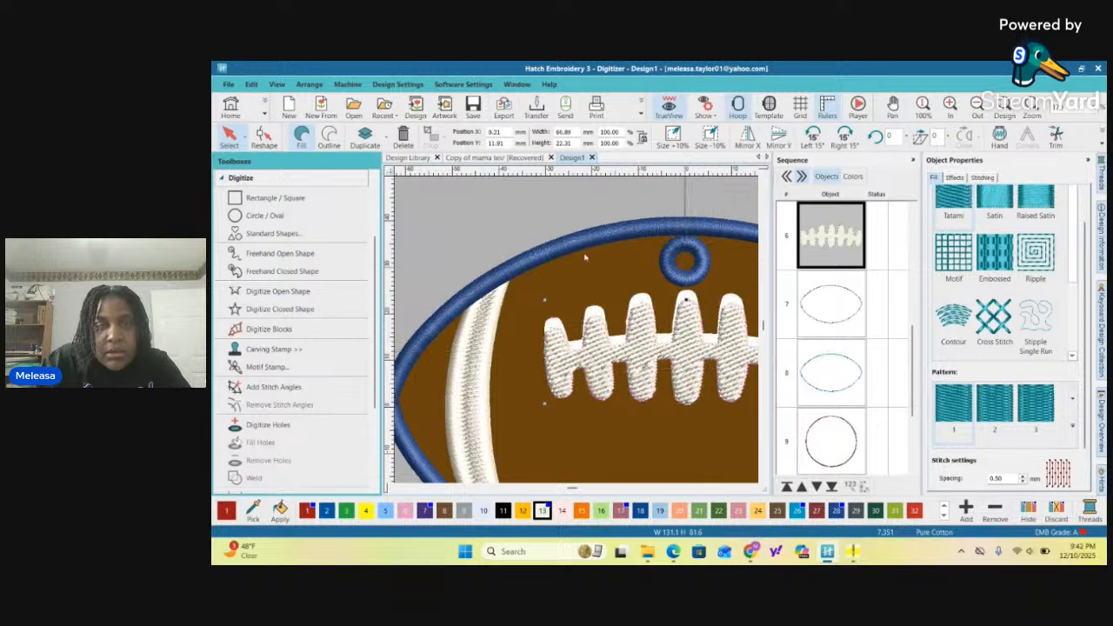
click(252, 84)
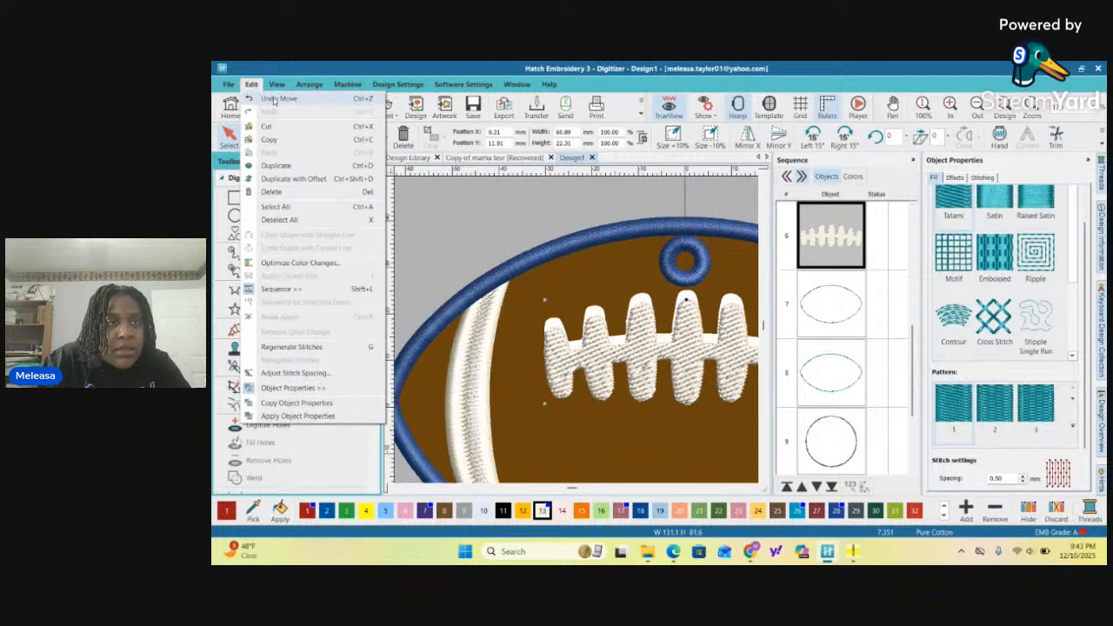
click(273, 99)
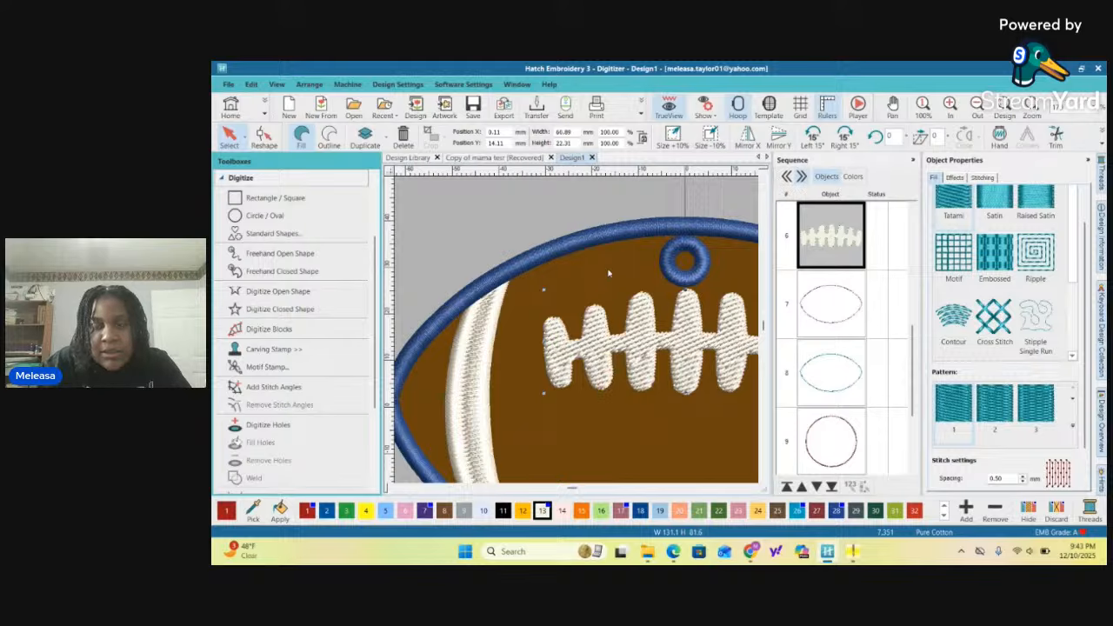
key(Escape)
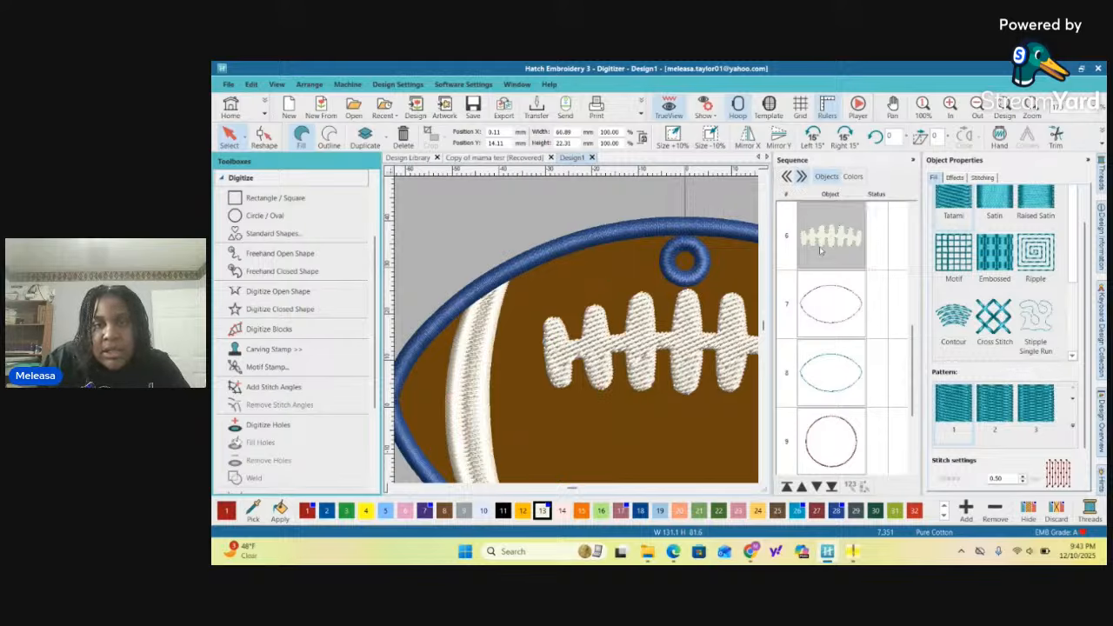
Set the width of the football's blue satin border to 4.00 mm
scroll(496, 373, down, 4)
scroll(574, 331, down, 1)
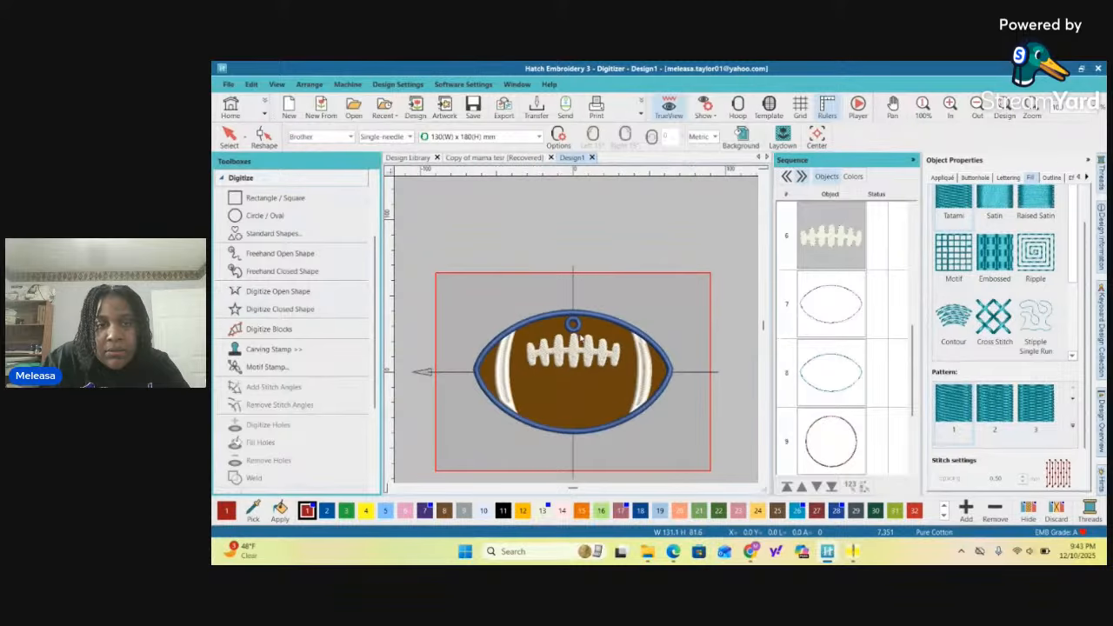
scroll(600, 356, up, 3)
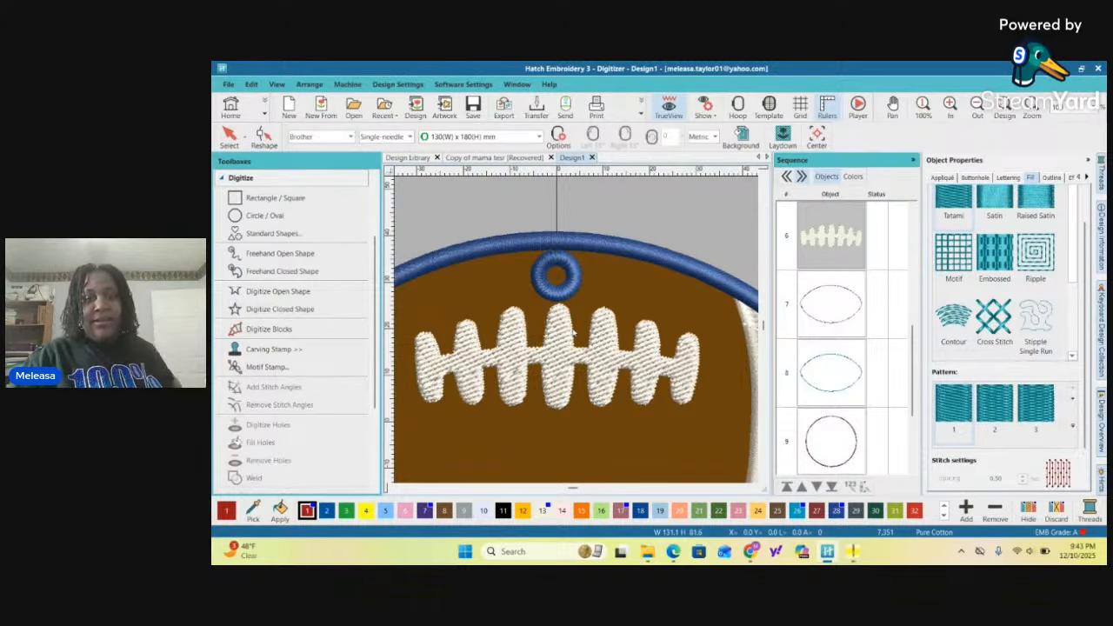
click(573, 333)
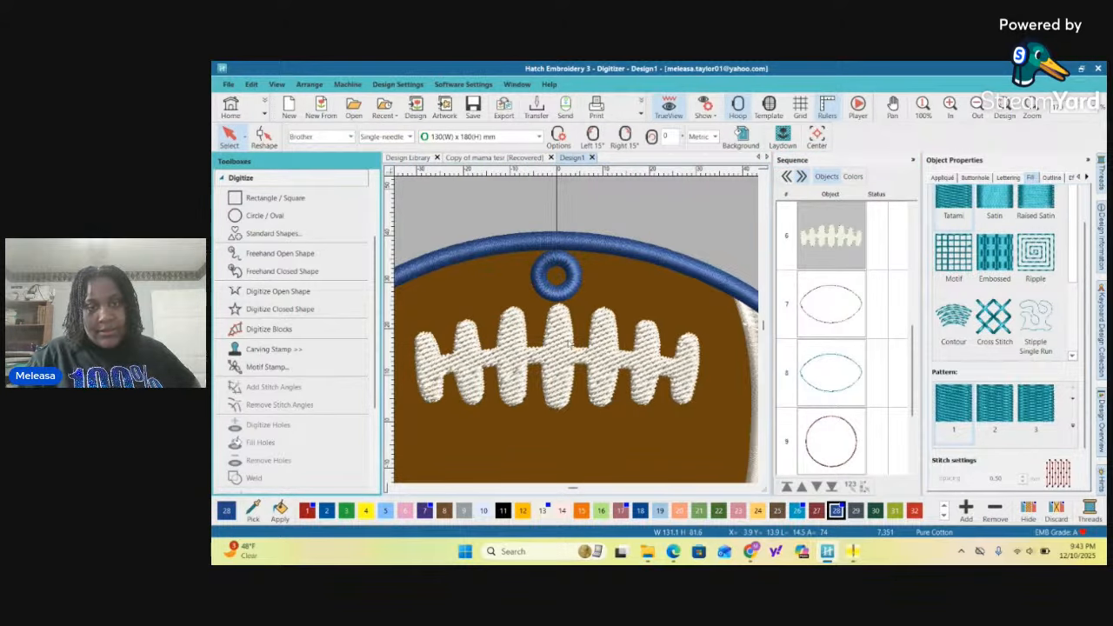
scroll(574, 333, down, 3)
scroll(579, 334, up, 1)
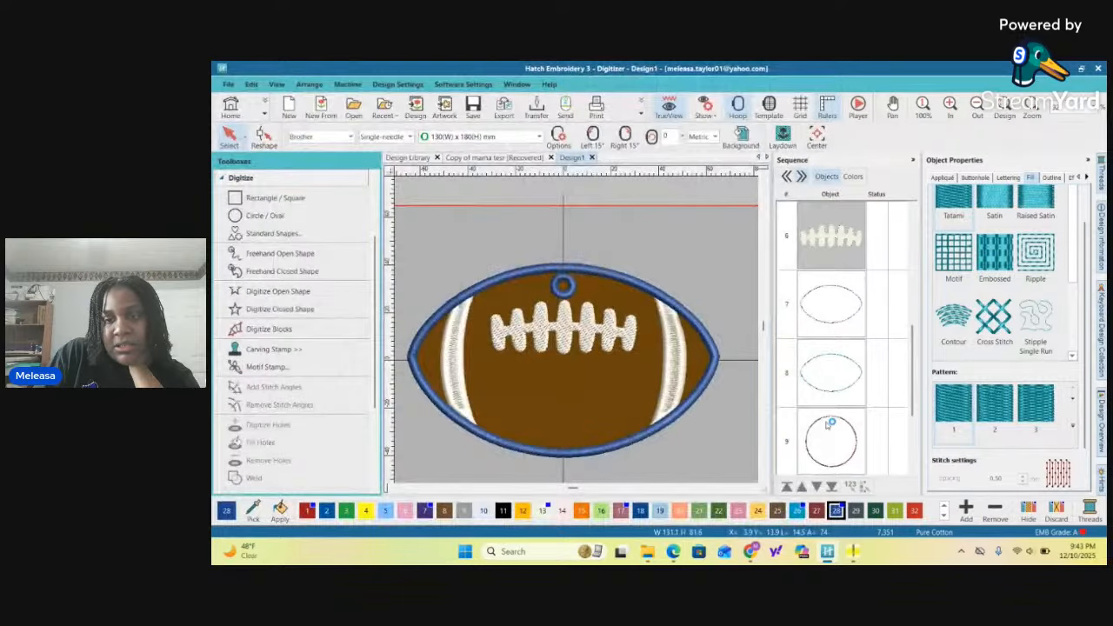
scroll(835, 417, down, 2)
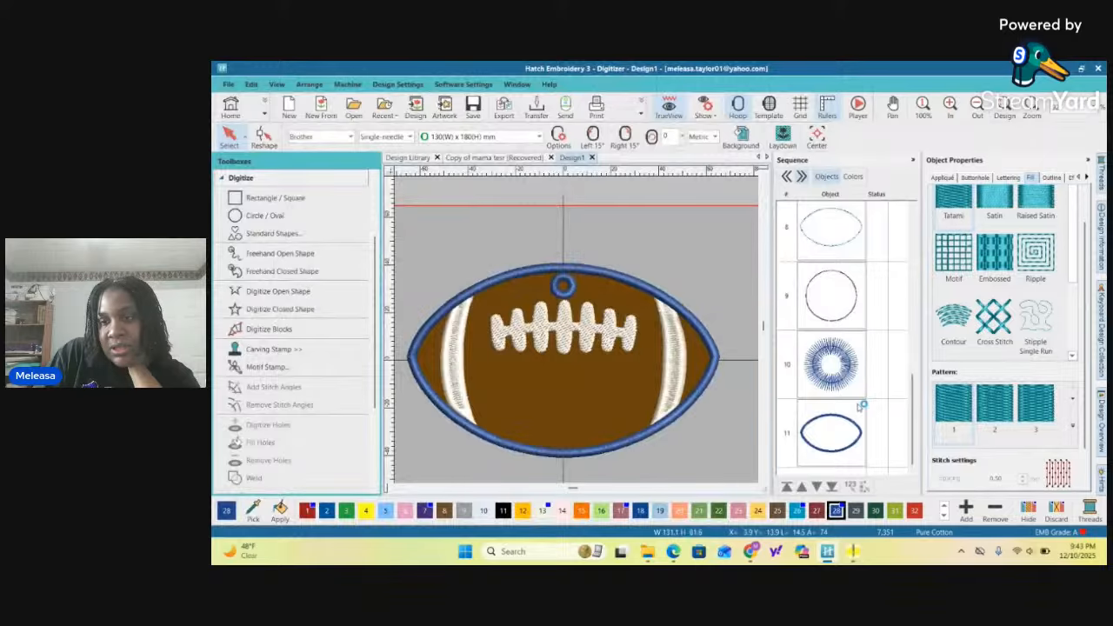
click(858, 407)
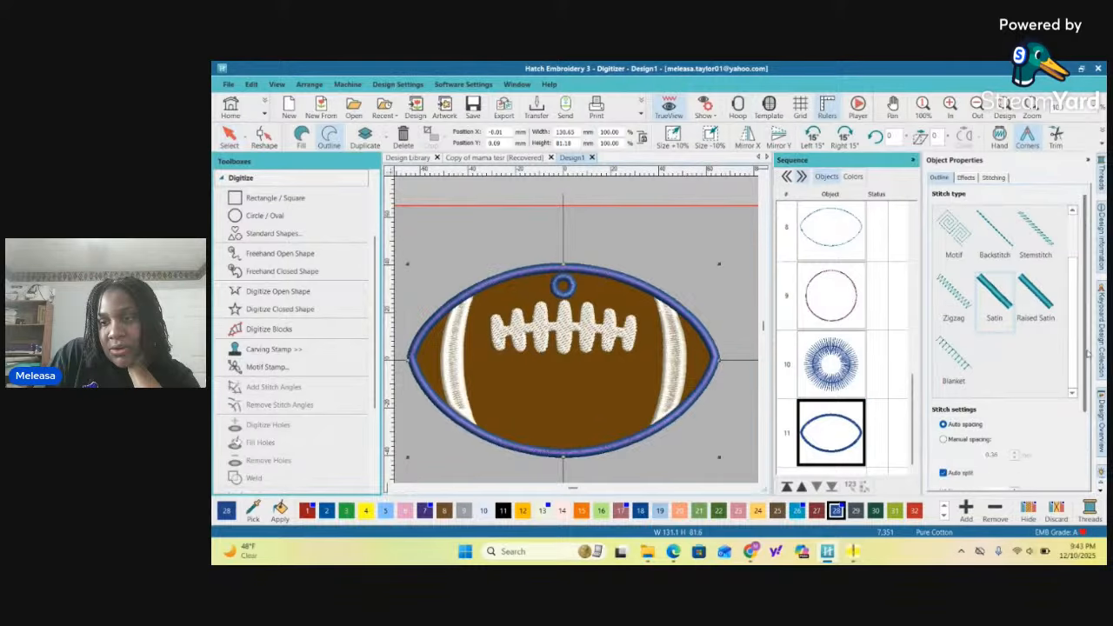
text(4.00)
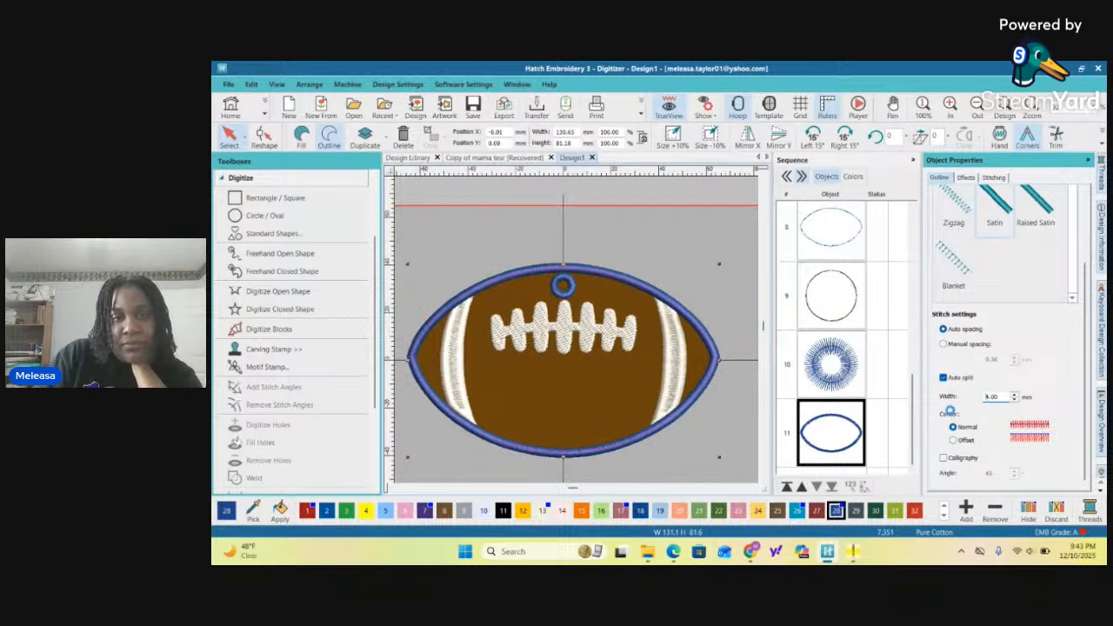
key(Return)
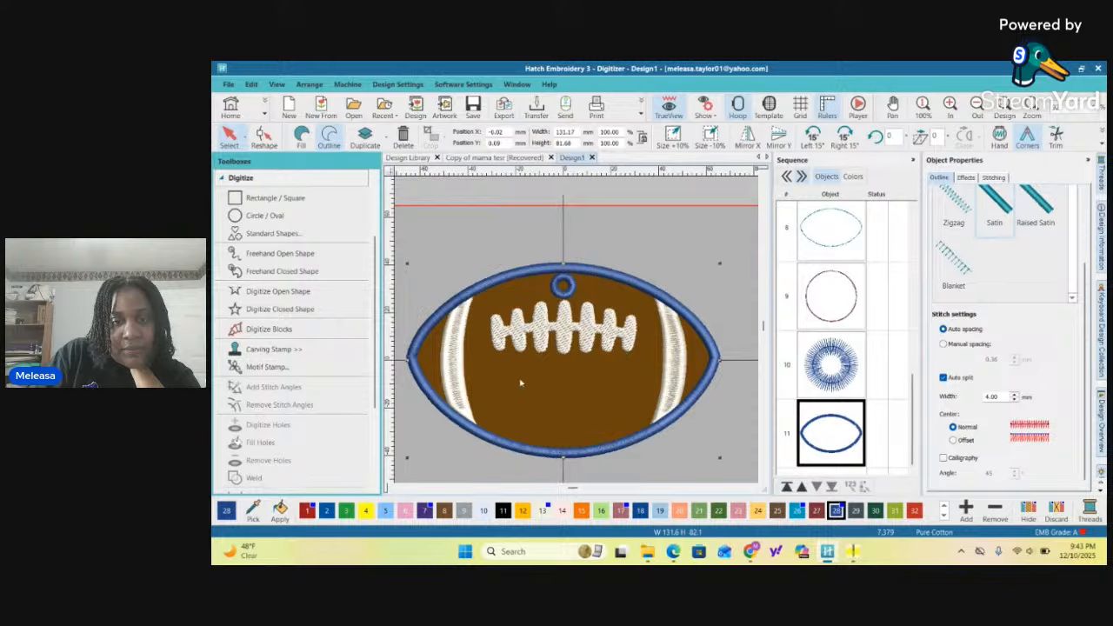
Try to move the circle outline and the satin circle together, and undo the accidental move of the football artwork
scroll(563, 287, up, 5)
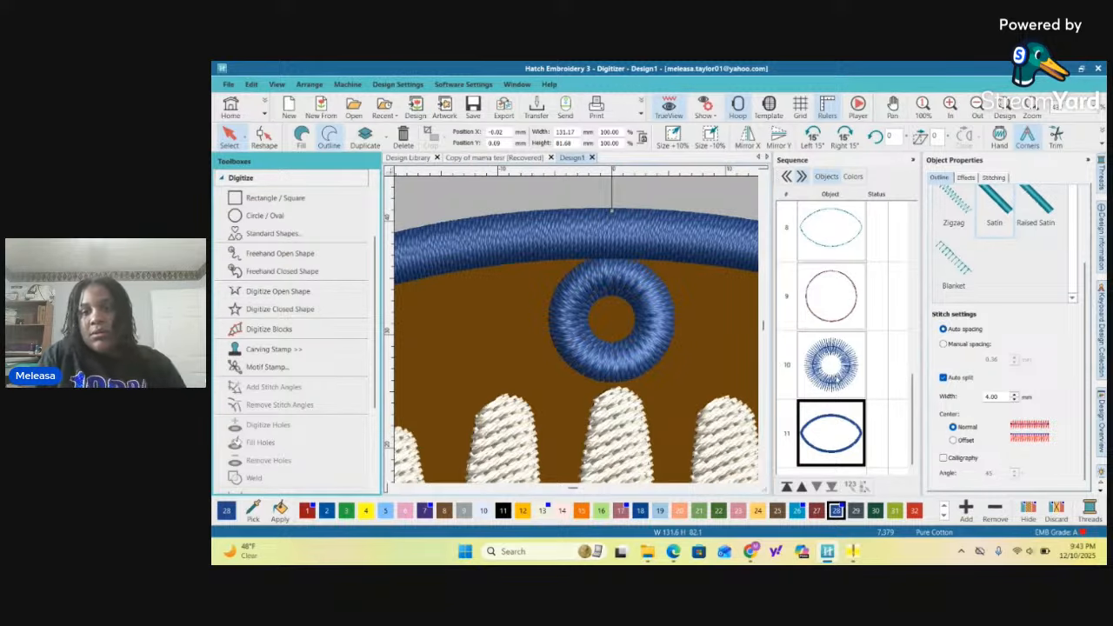
click(837, 380)
ctrl+click(841, 286)
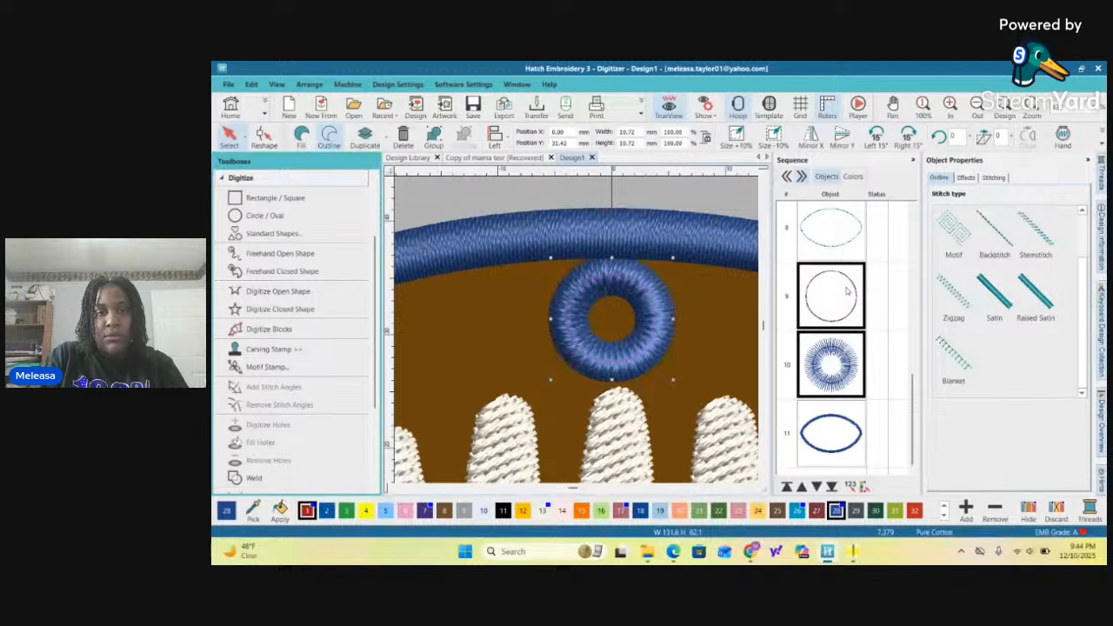
click(616, 318)
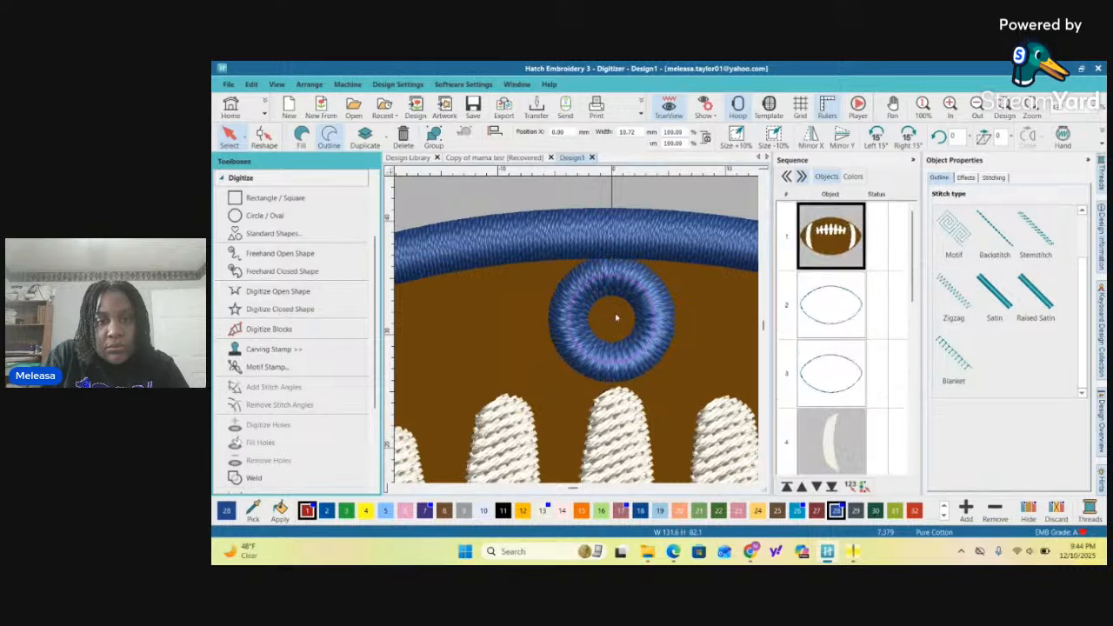
scroll(874, 336, down, 7)
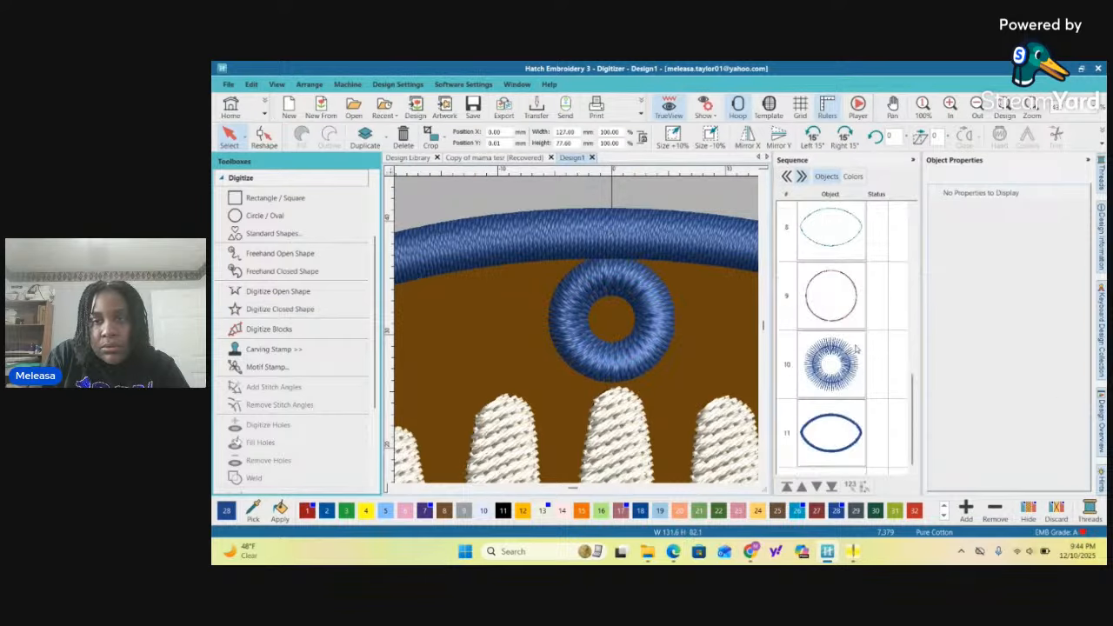
click(840, 298)
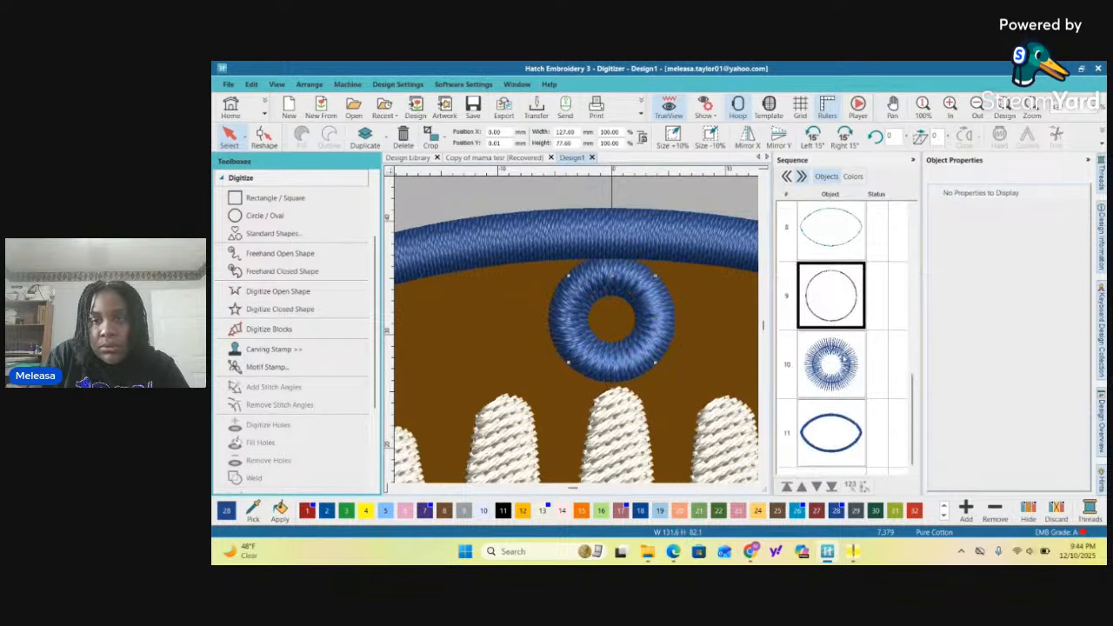
ctrl+click(838, 369)
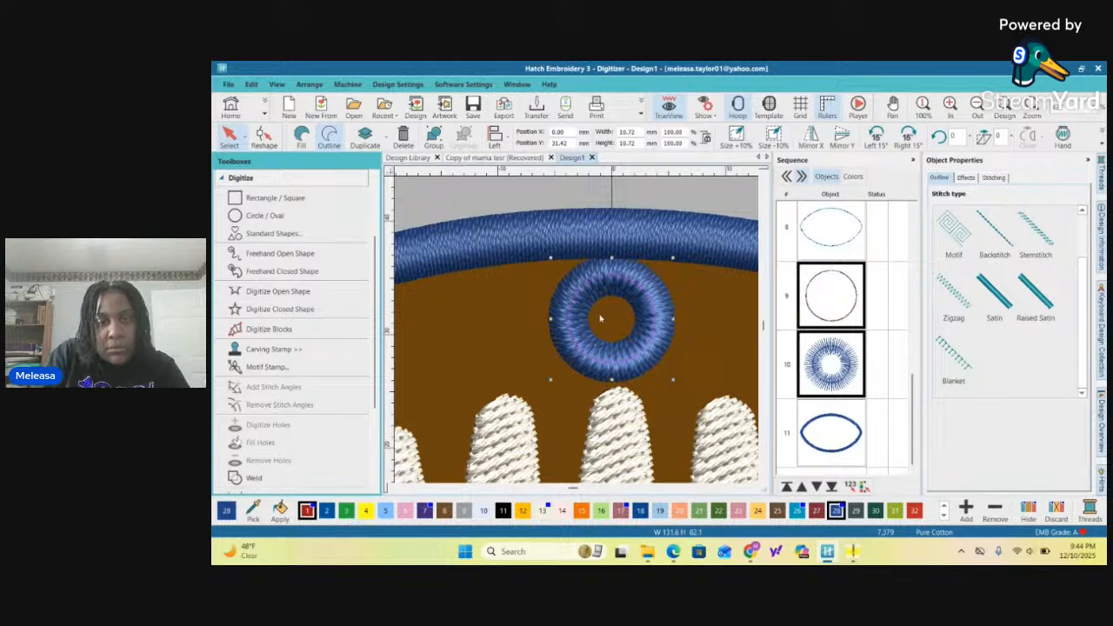
click(607, 315)
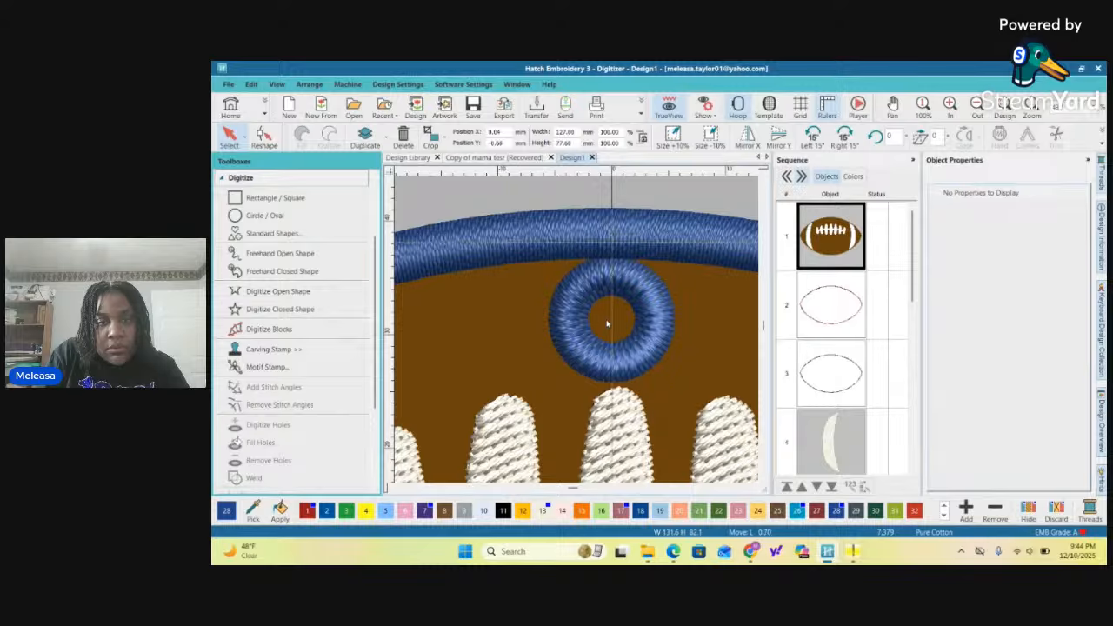
drag(606, 324, 602, 323)
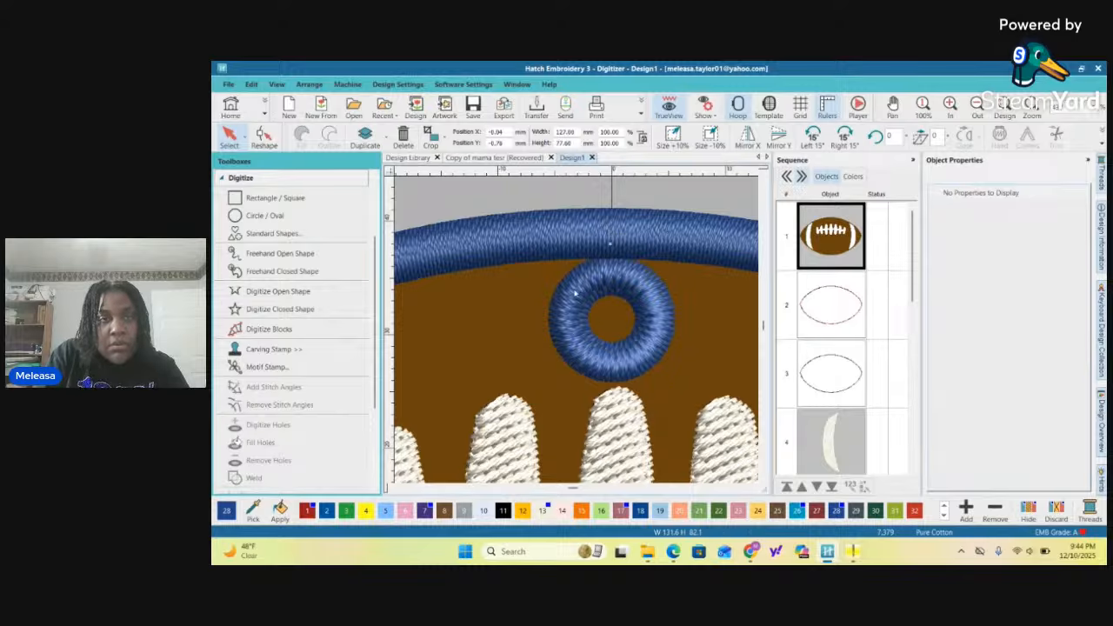
click(251, 85)
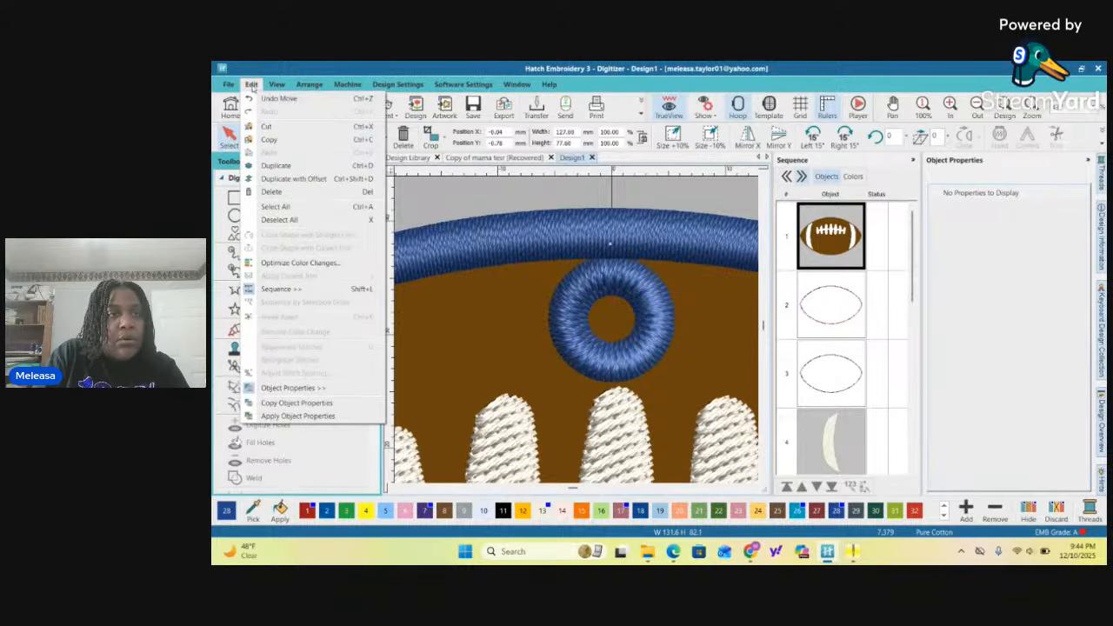
click(265, 99)
Examine where the satin circle meets the football's satin border, up close and in the whole design, with both objects selected
scroll(577, 333, down, 5)
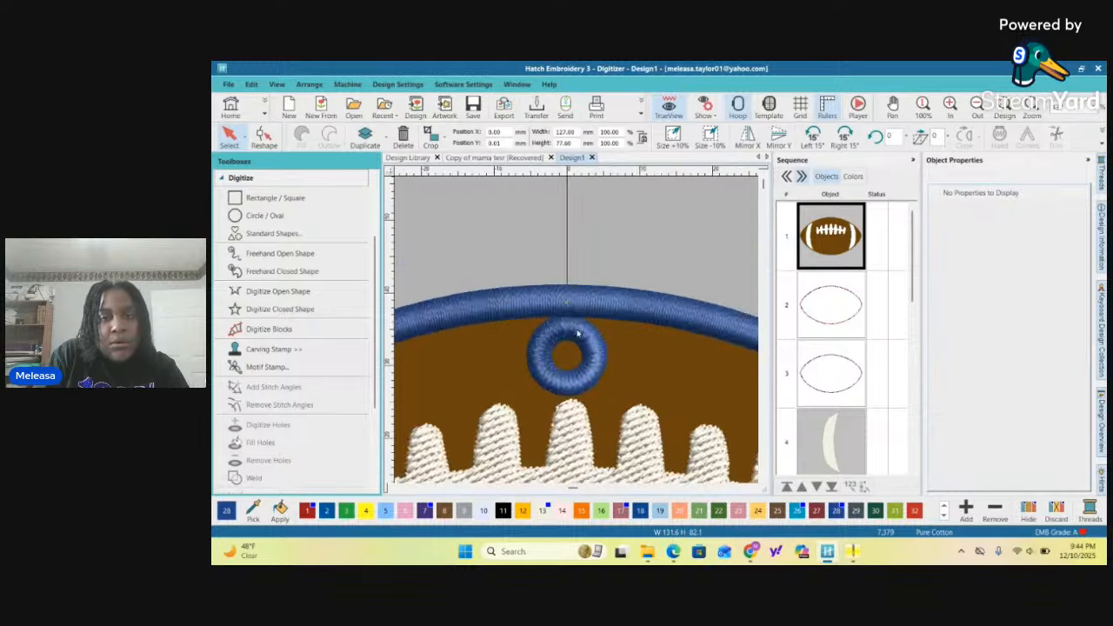
scroll(577, 334, down, 1)
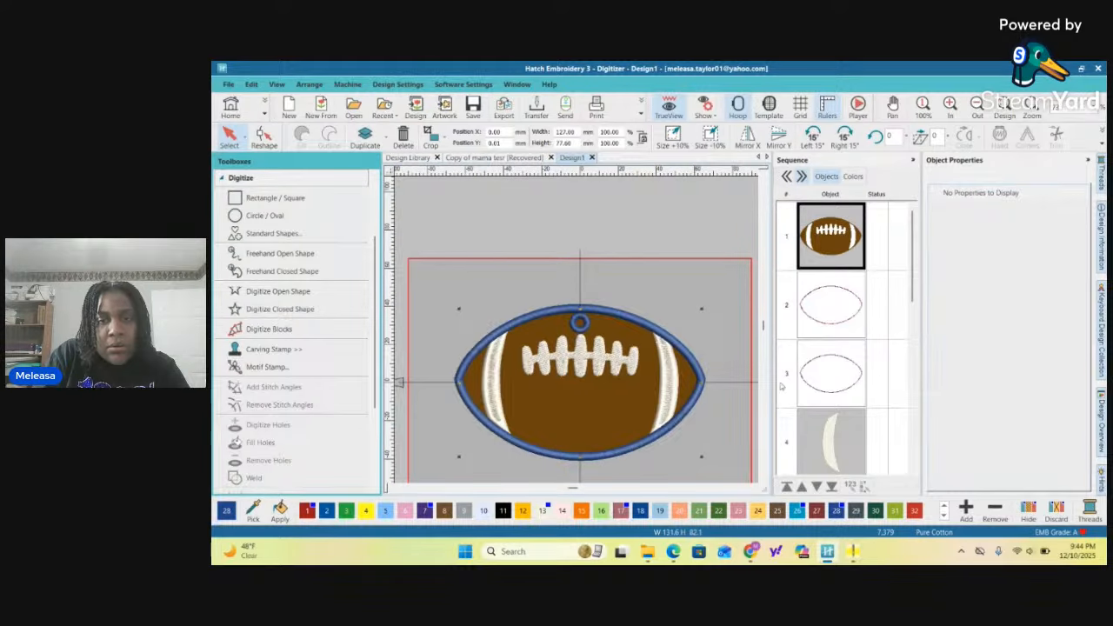
scroll(818, 383, down, 5)
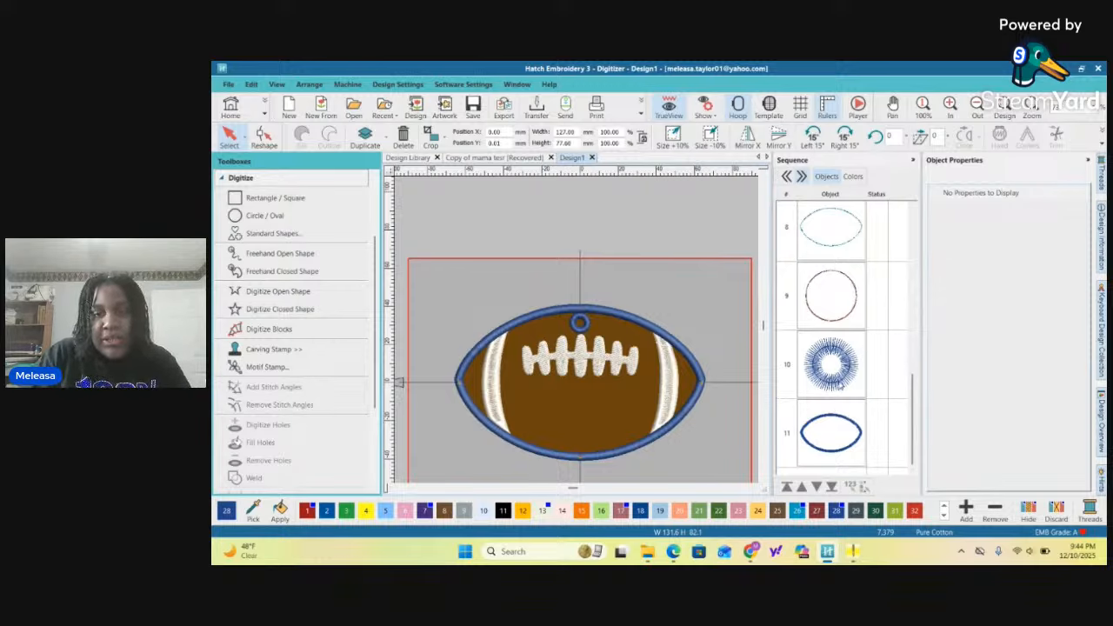
click(838, 381)
ctrl+click(838, 442)
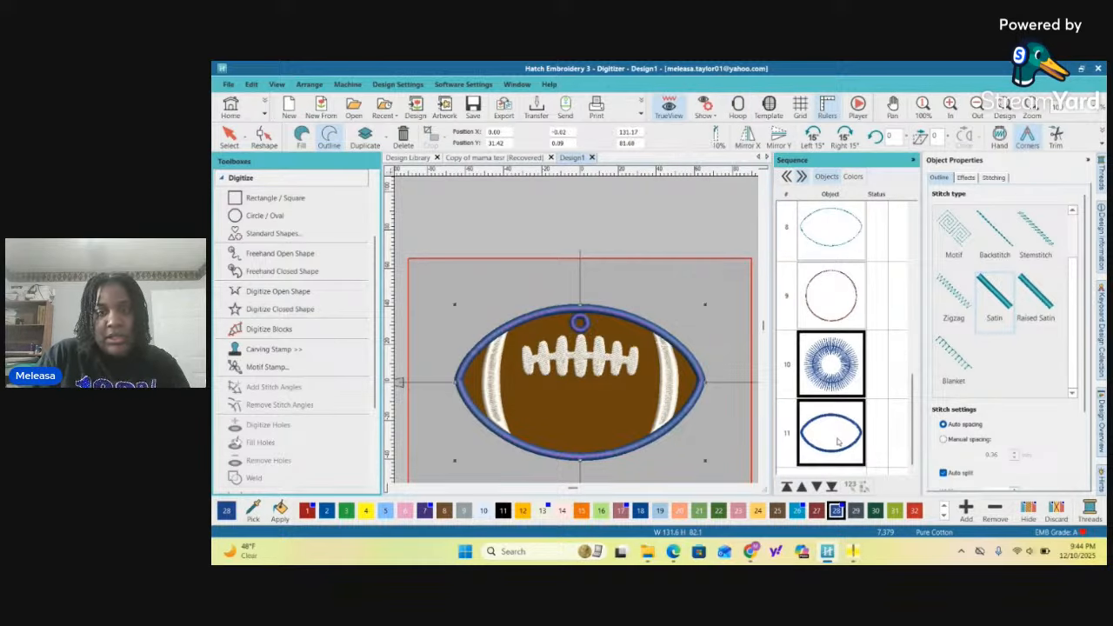
scroll(579, 336, up, 5)
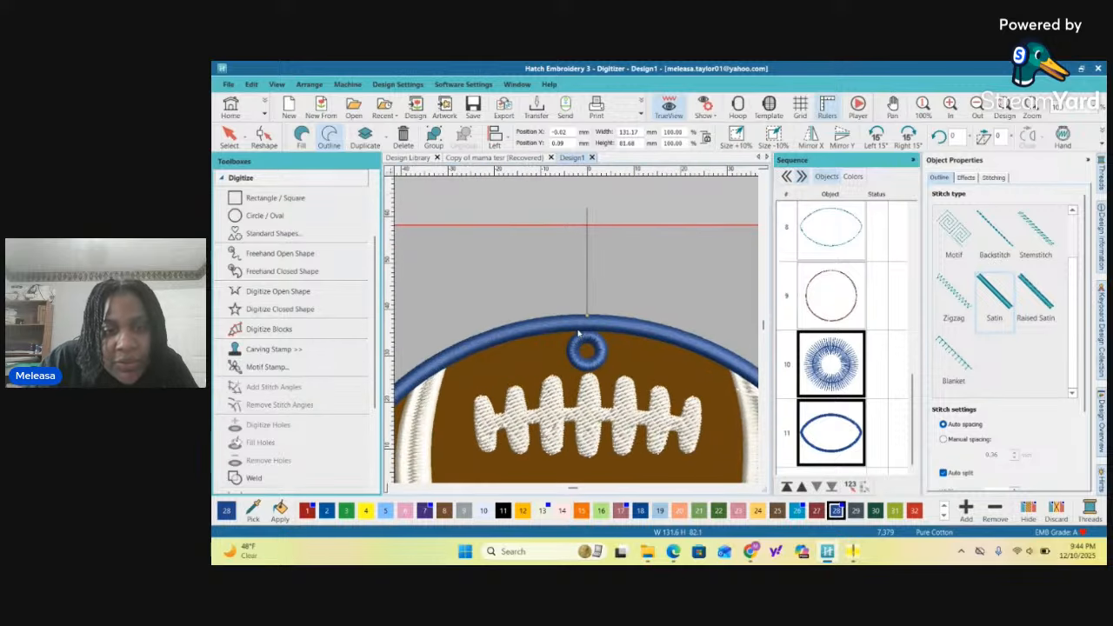
scroll(579, 333, up, 3)
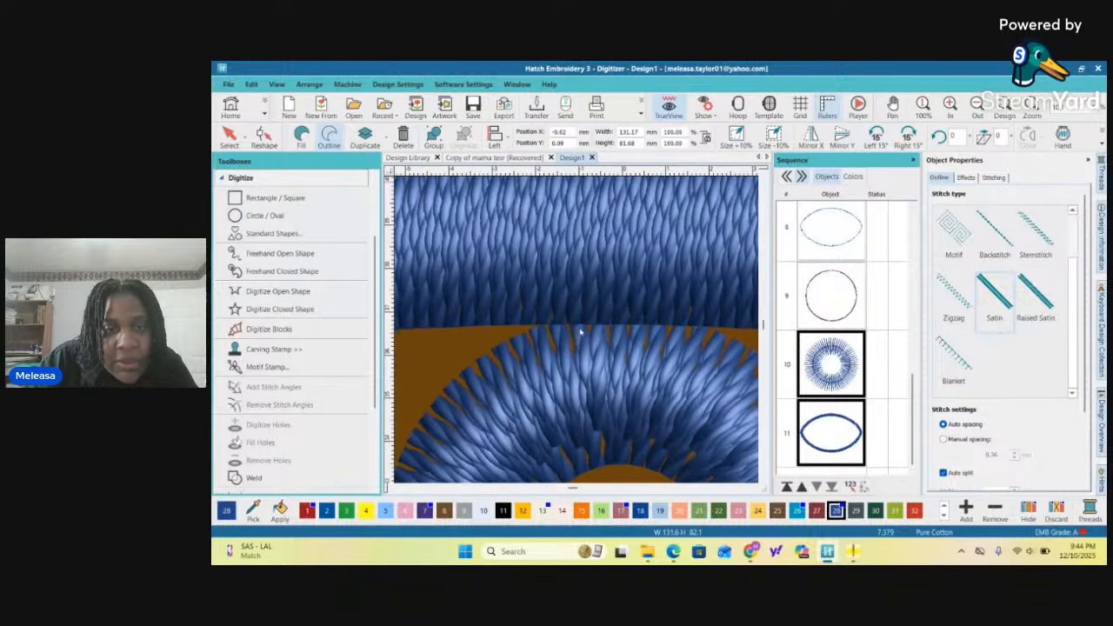
scroll(598, 338, down, 5)
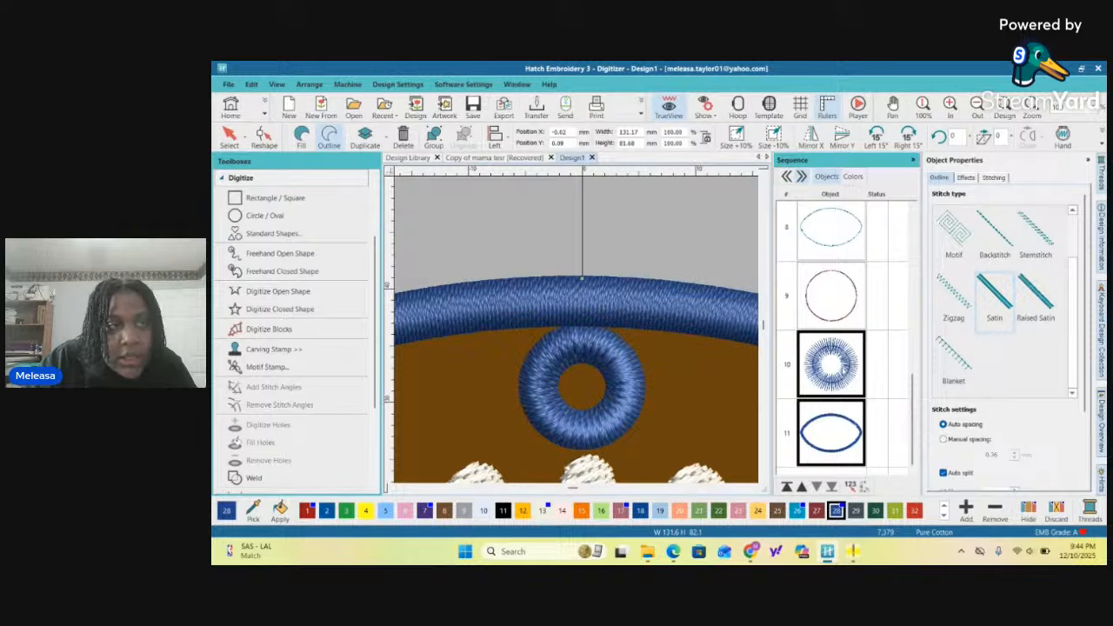
click(230, 137)
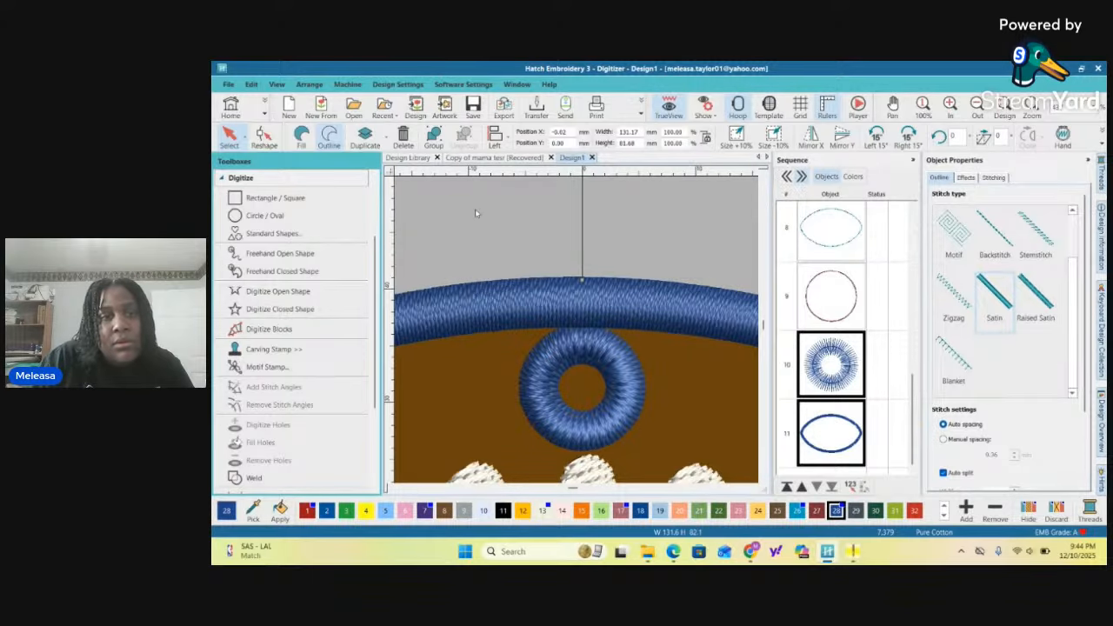
scroll(475, 209, down, 5)
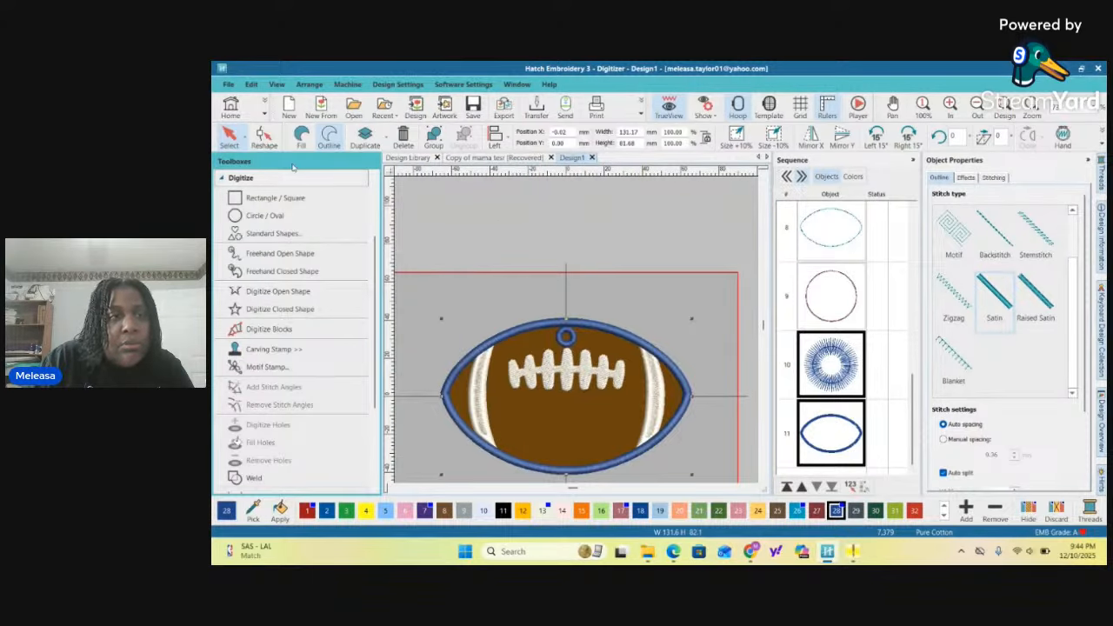
click(252, 83)
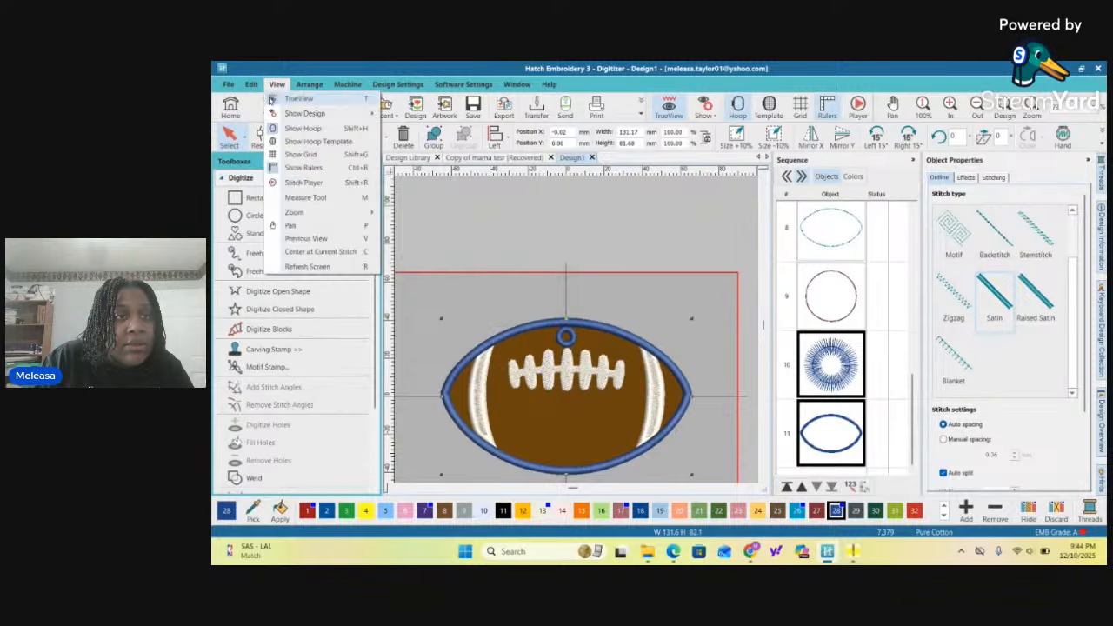
click(256, 89)
click(256, 88)
click(257, 88)
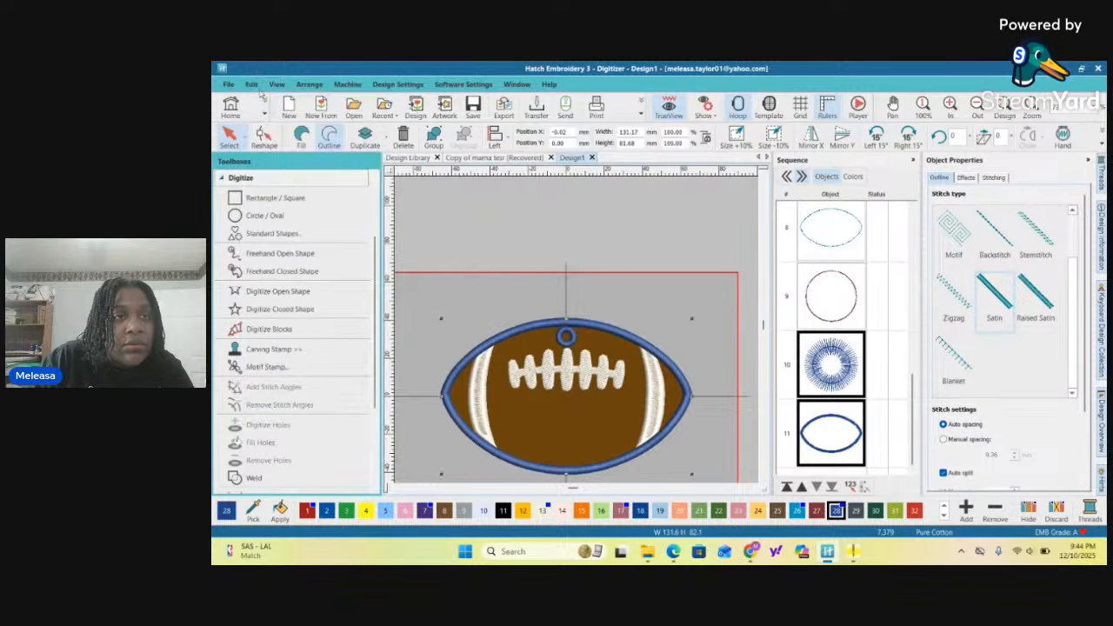
click(251, 85)
click(251, 85)
click(251, 84)
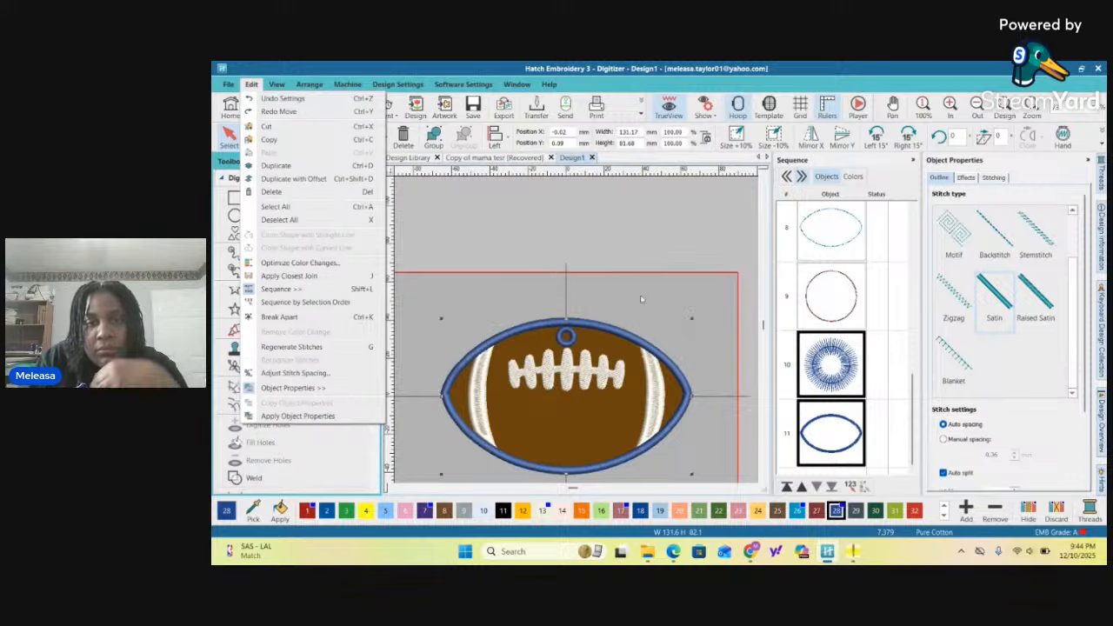
click(659, 254)
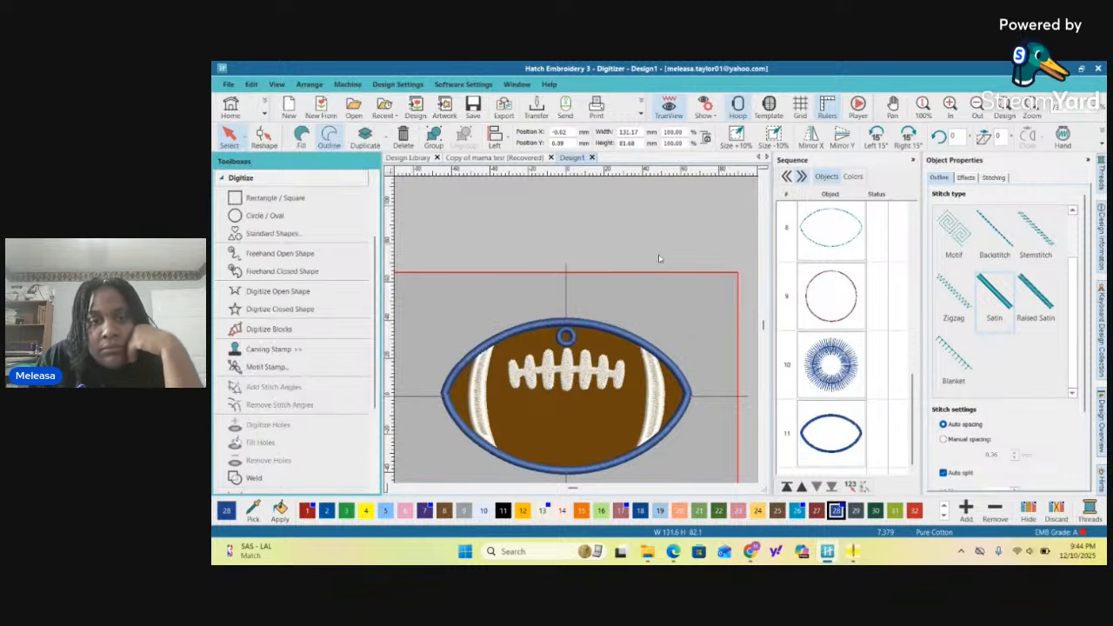
Select the circle outline and the satin circle together and examine the gap between the circle and the white laces
click(828, 388)
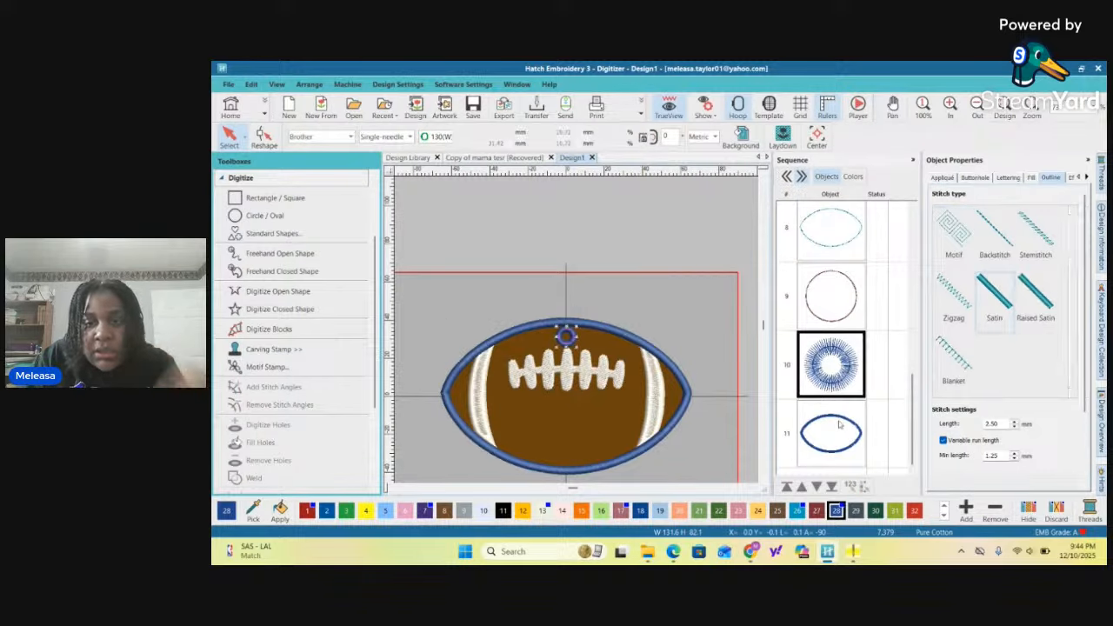
ctrl+click(831, 289)
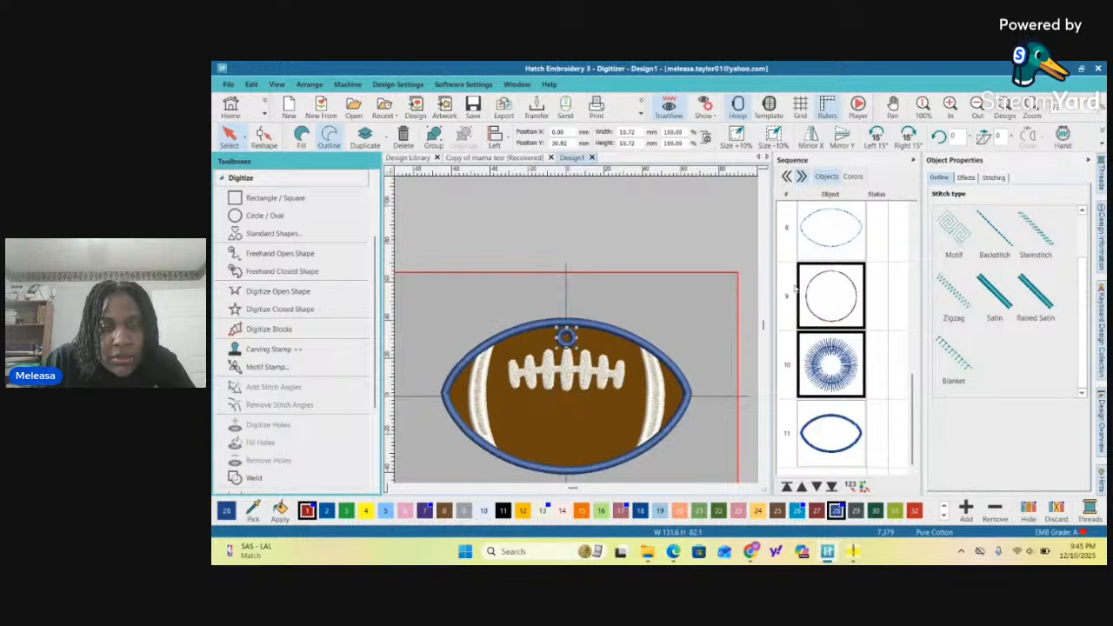
scroll(582, 340, up, 6)
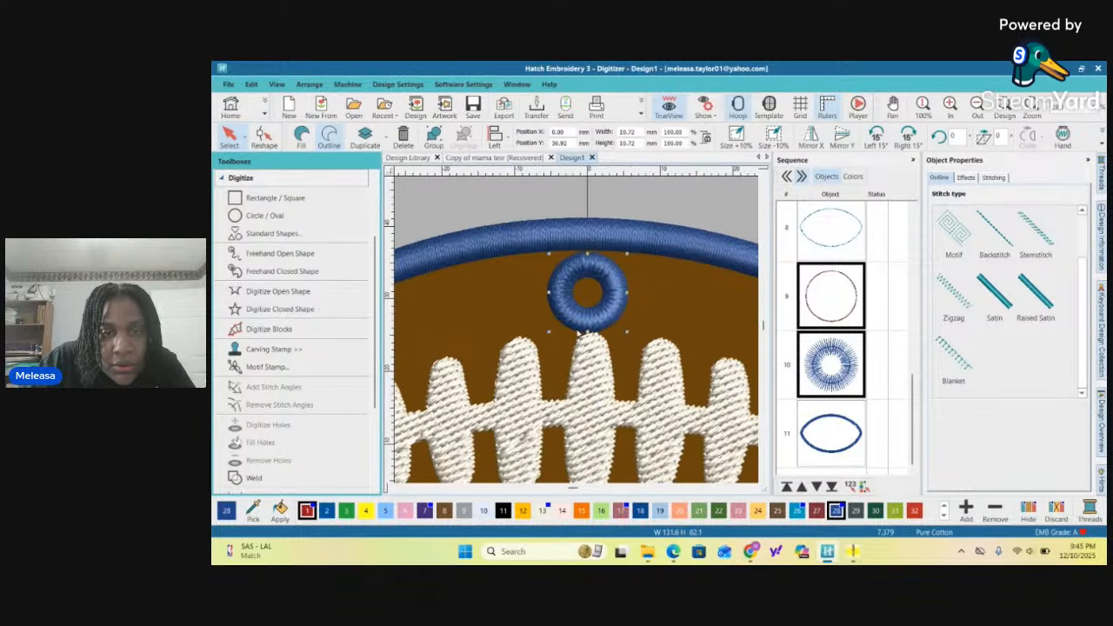
scroll(592, 348, down, 5)
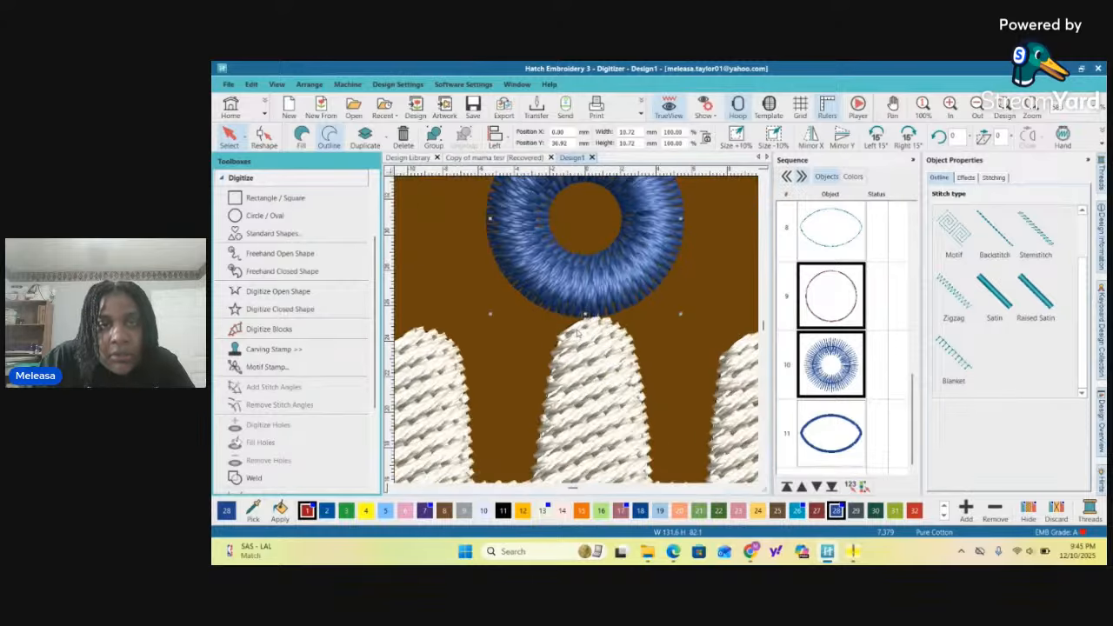
scroll(578, 335, down, 3)
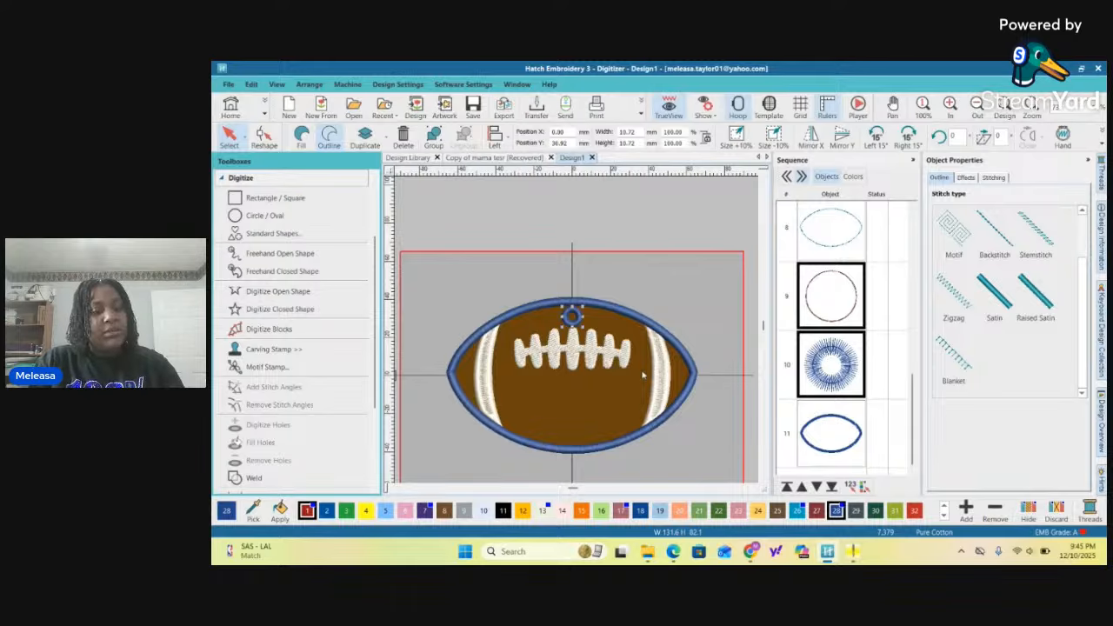
Check the extent of the whole design, and switch the measurement units from metric to U.S
key(ctrl+a)
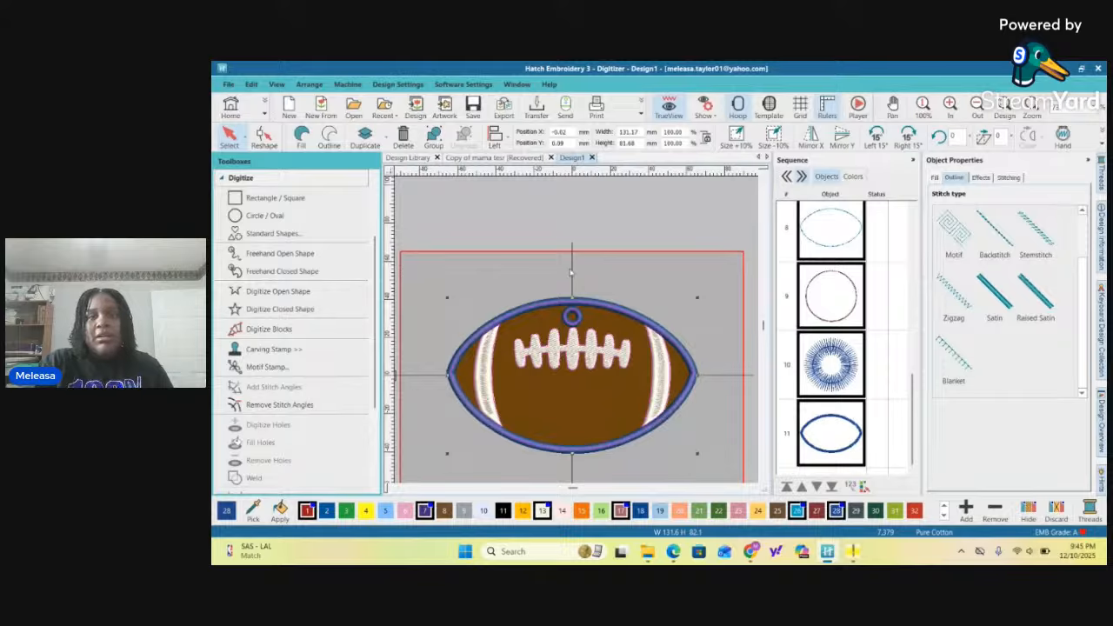
click(666, 225)
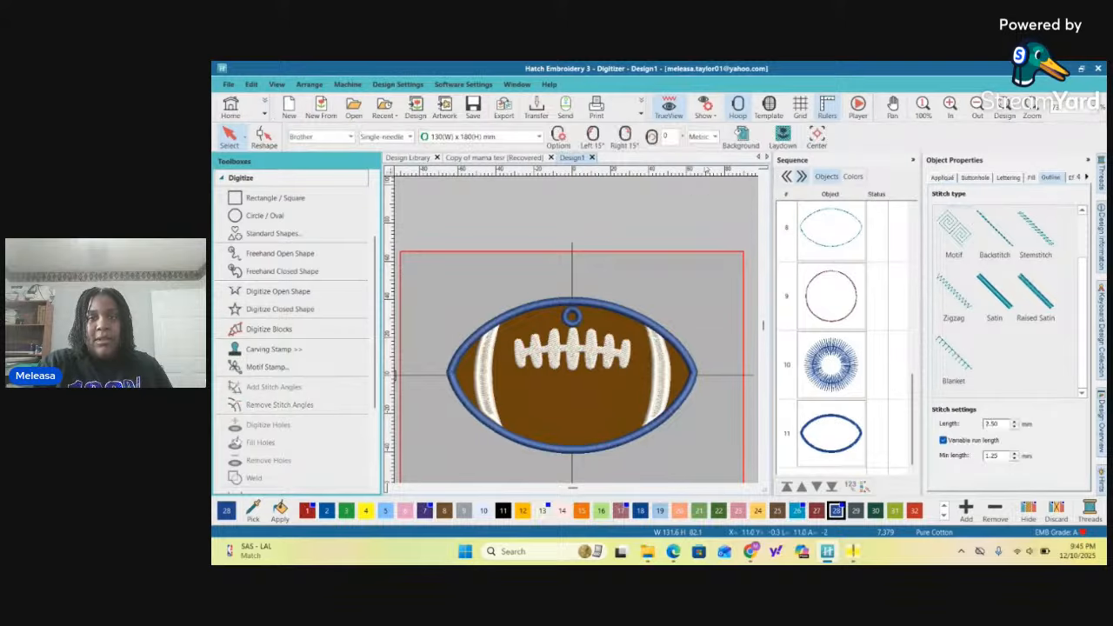
click(713, 137)
click(700, 159)
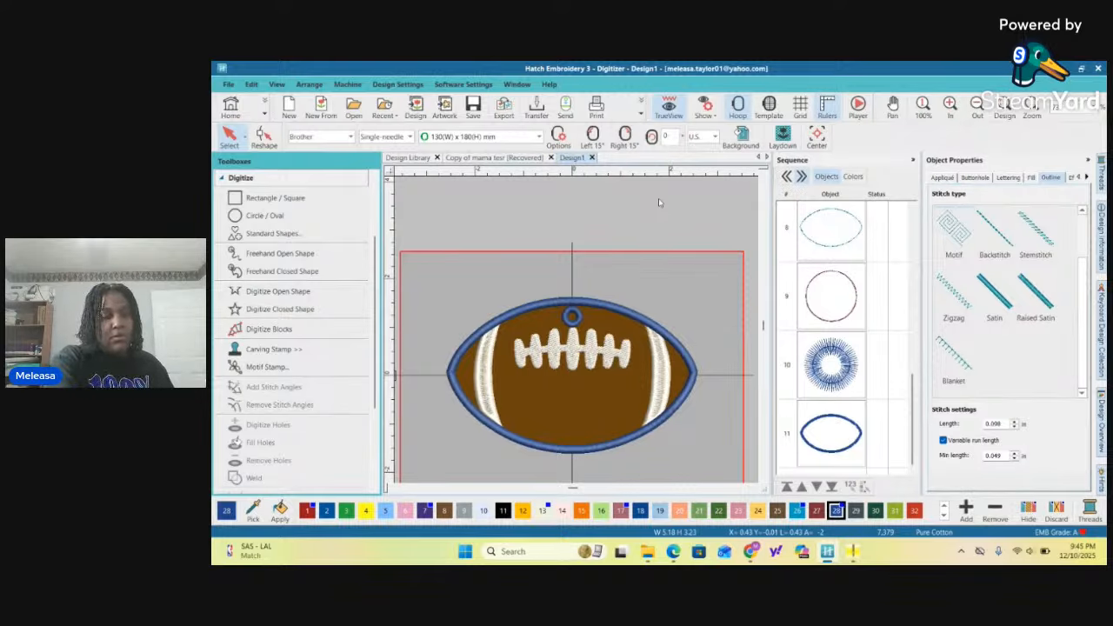
Scale the whole football design proportionally to a width of 5.5 in, trying 5.25 in first
key(ctrl+a)
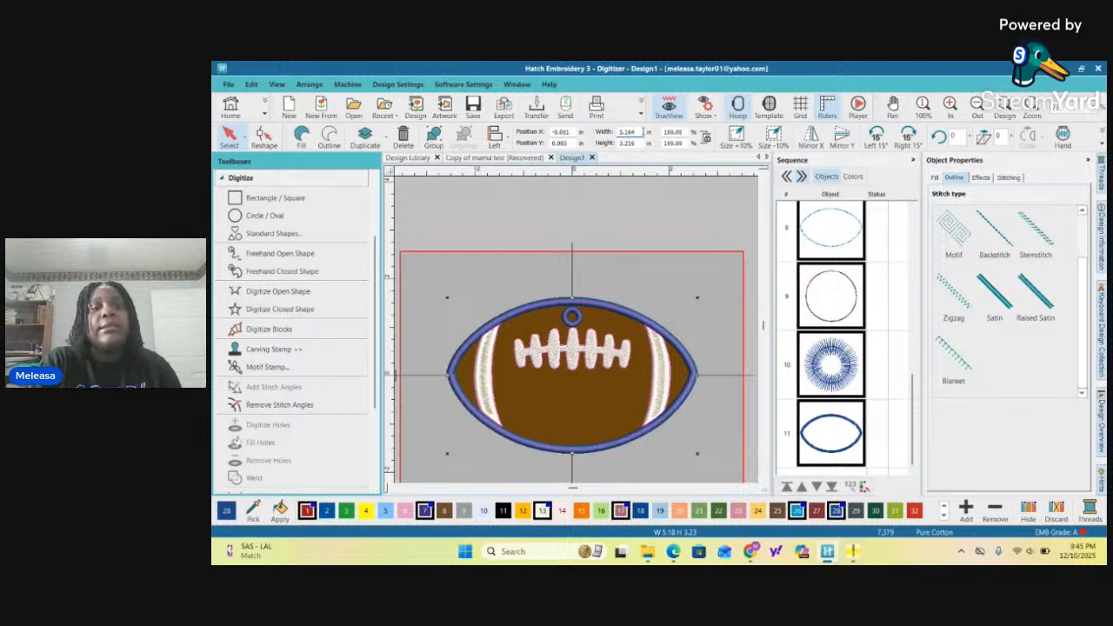
key(BackSpace)
key(BackSpace)
key(BackSpace)
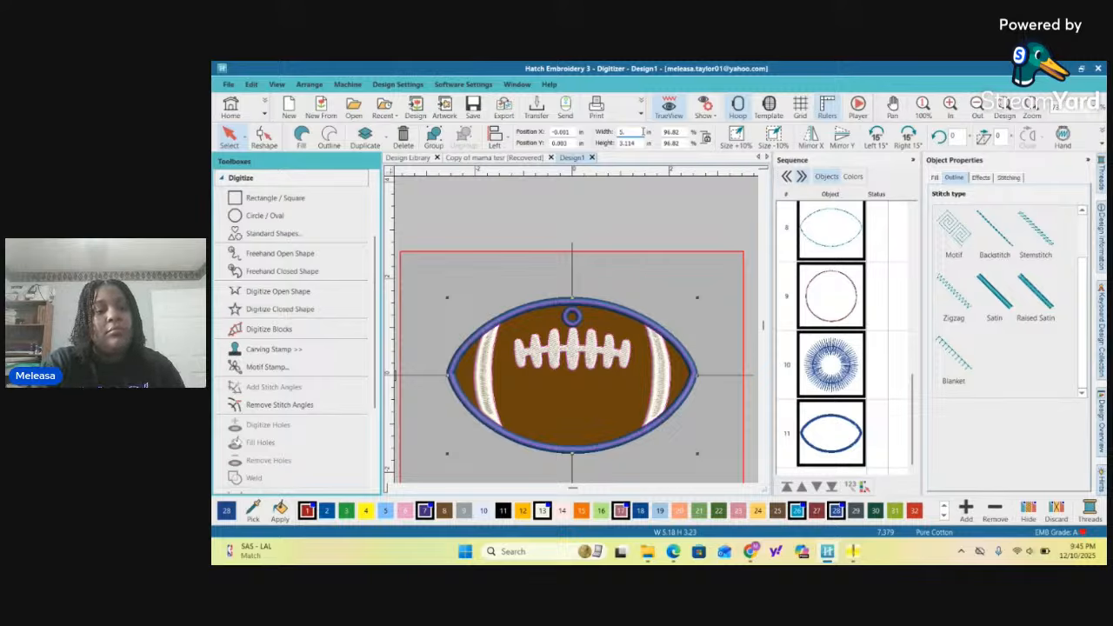
text(250)
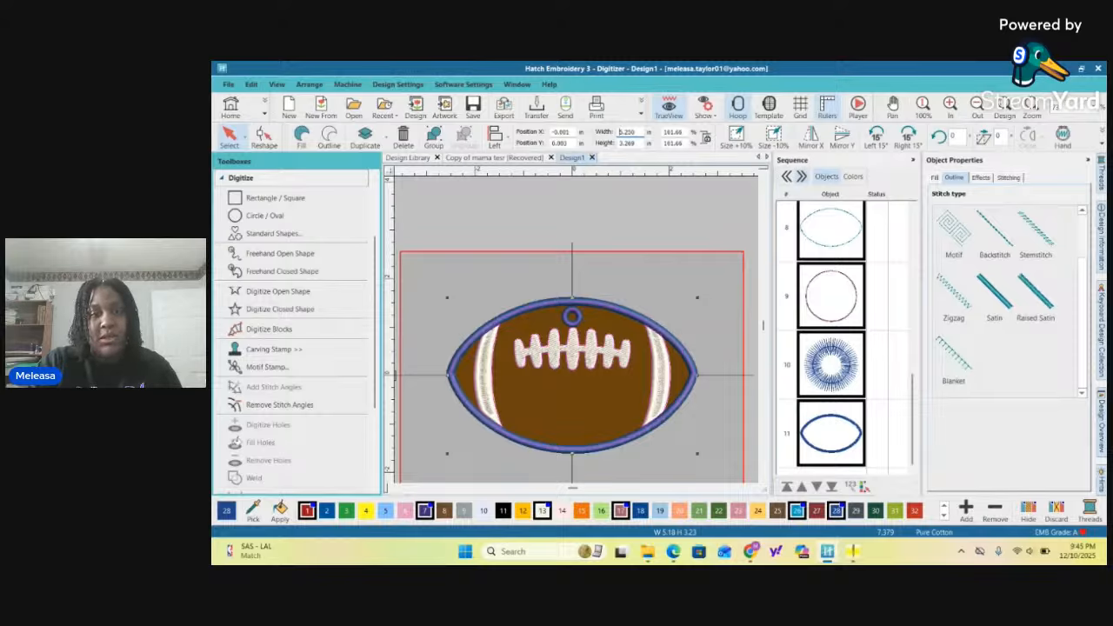
key(Return)
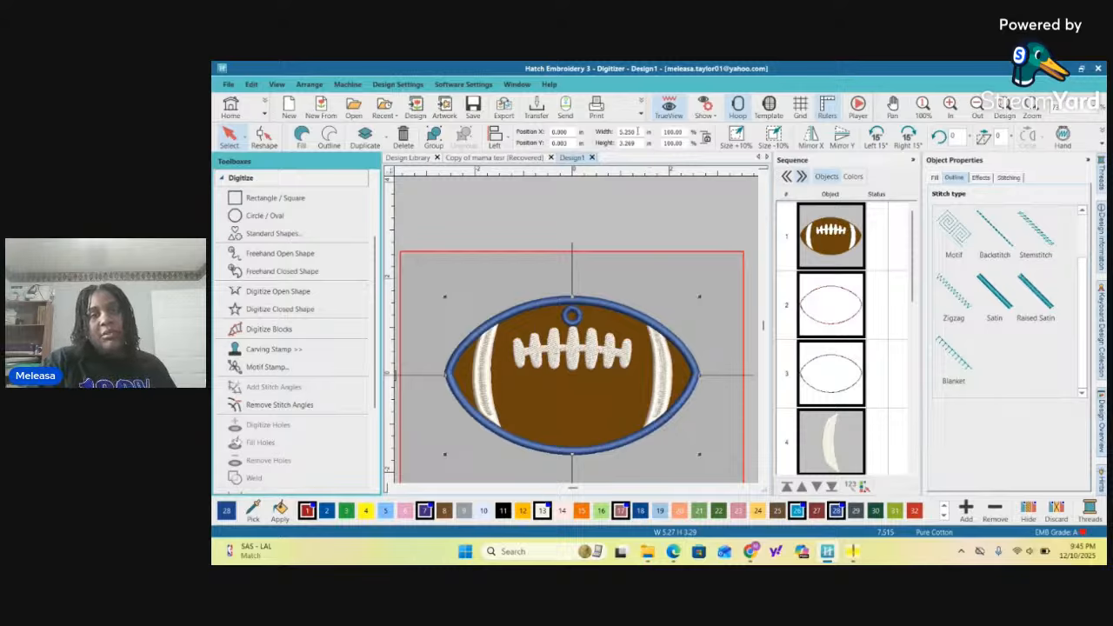
key(BackSpace)
key(BackSpace)
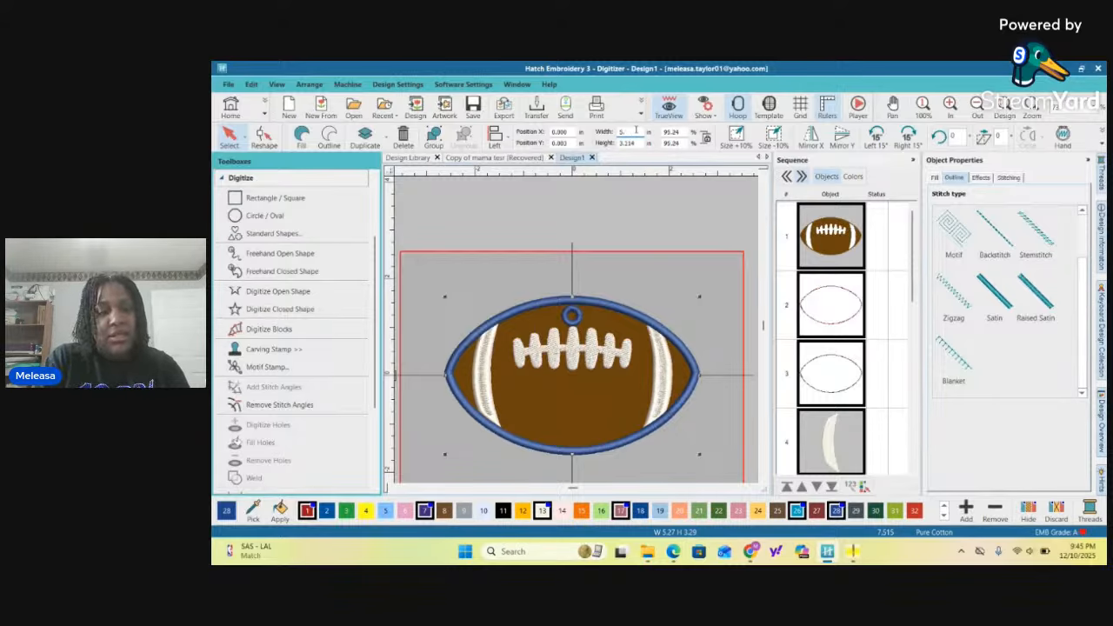
text(5)
key(Return)
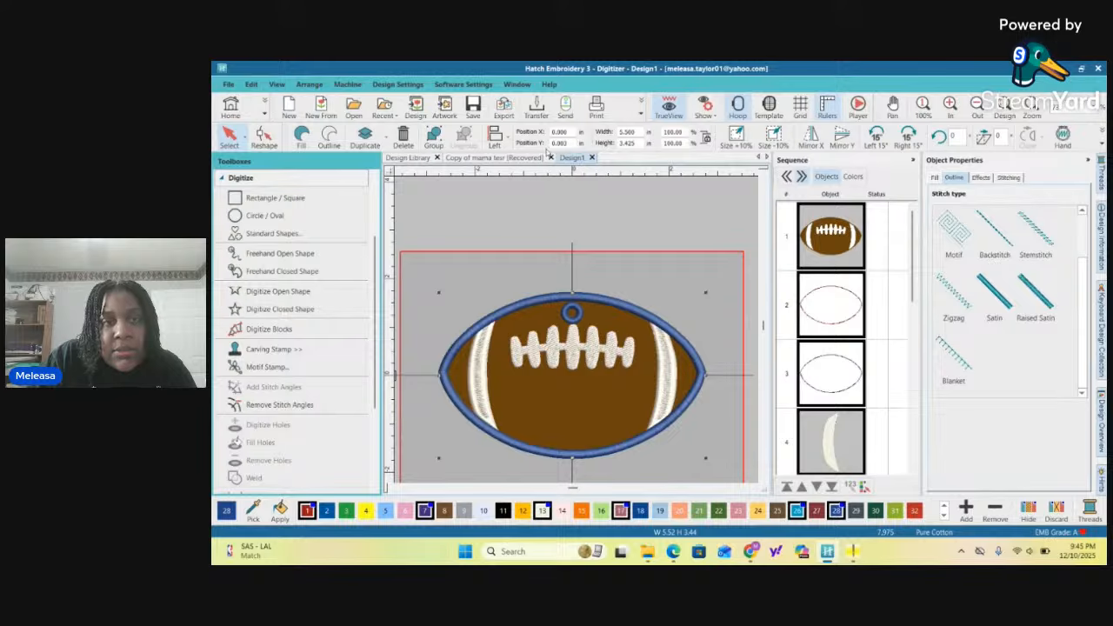
Set the whole design's vertical position to 0 in
double_click(566, 142)
text(0)
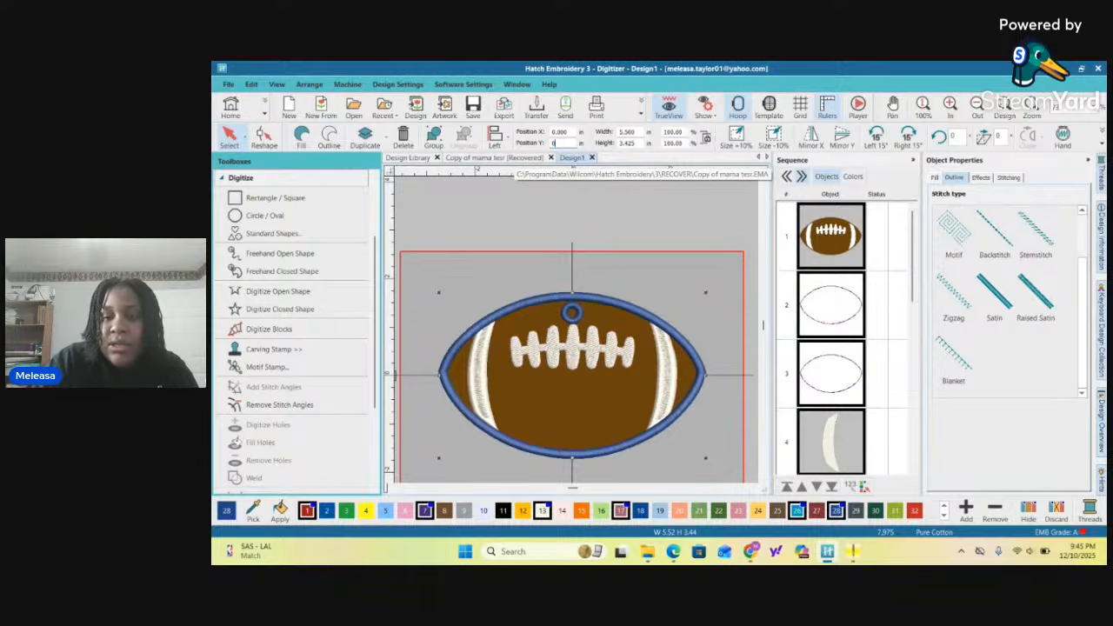
key(Return)
Examine how the resized football fits inside the hoop boundary, up close and as a whole
scroll(665, 281, down, 4)
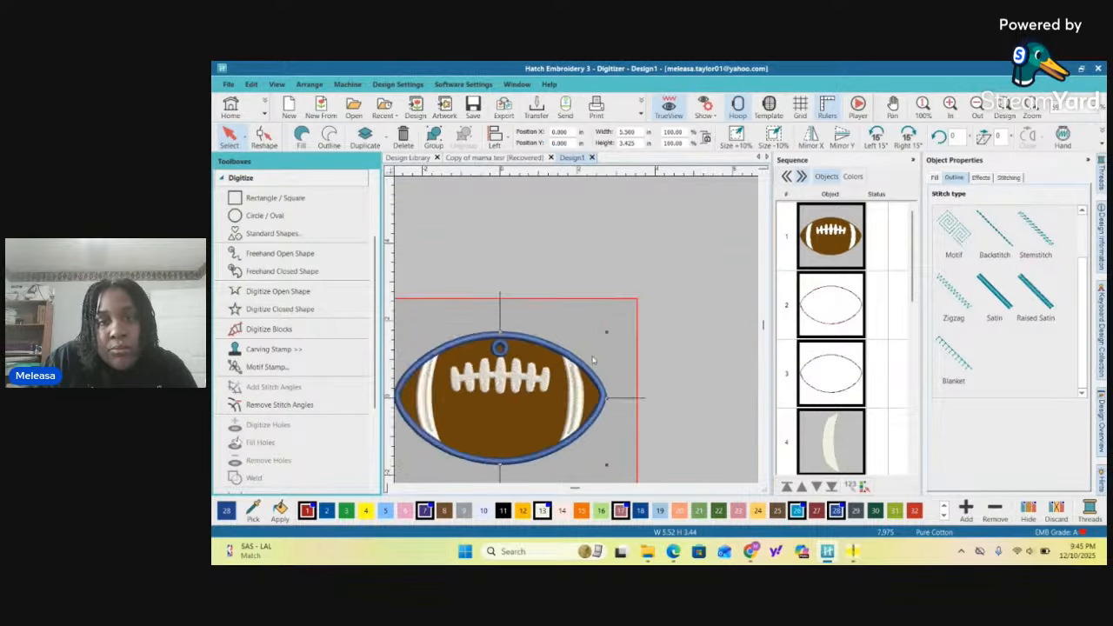
scroll(470, 415, up, 5)
scroll(576, 333, down, 3)
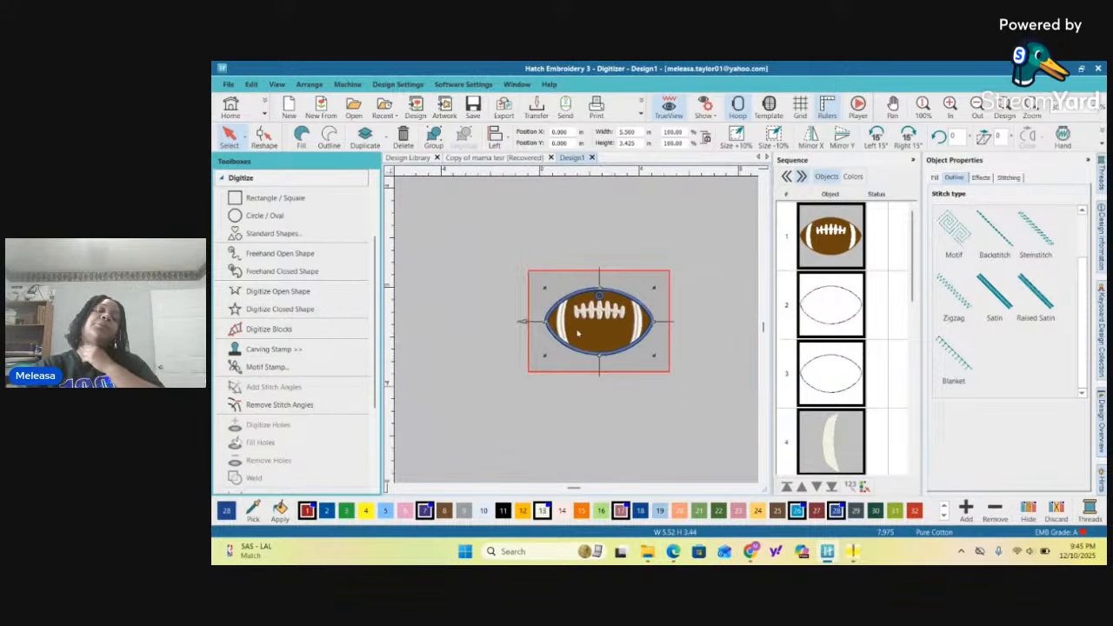
scroll(629, 359, up, 4)
scroll(577, 332, down, 2)
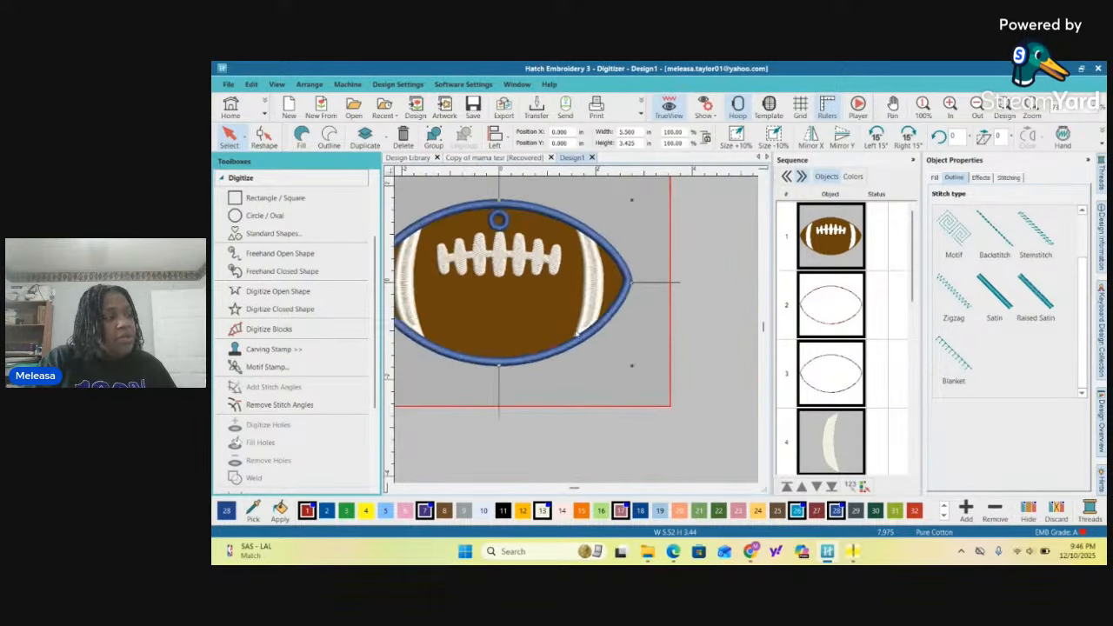
scroll(577, 332, down, 1)
scroll(578, 332, down, 1)
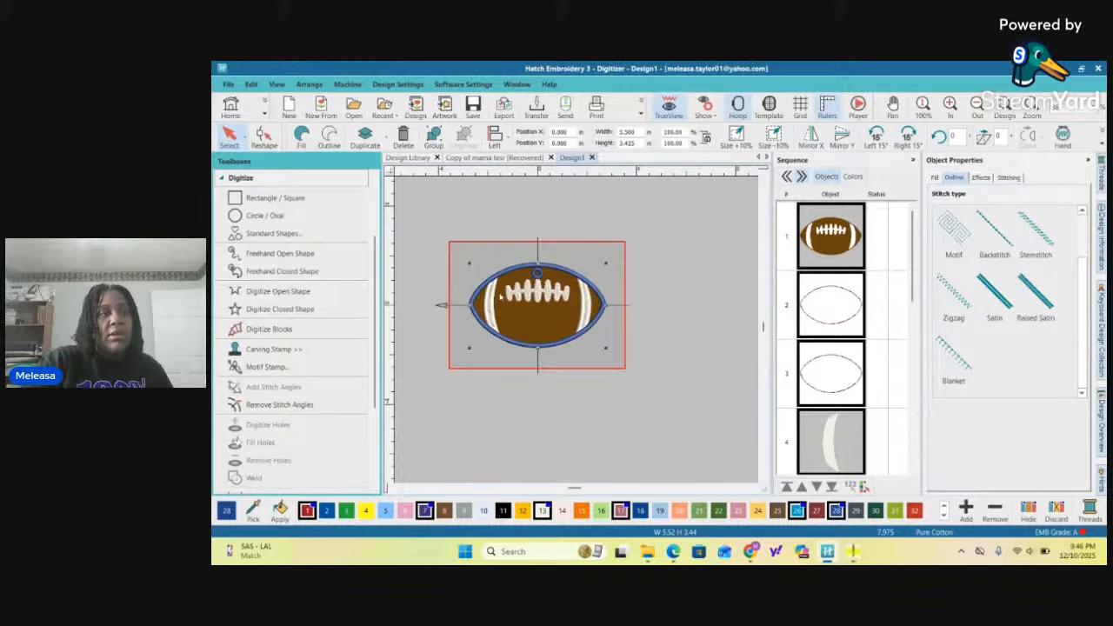
Export the design as a Brother PES machine file named "Football shaker" in the "designs for testing" folder
click(230, 85)
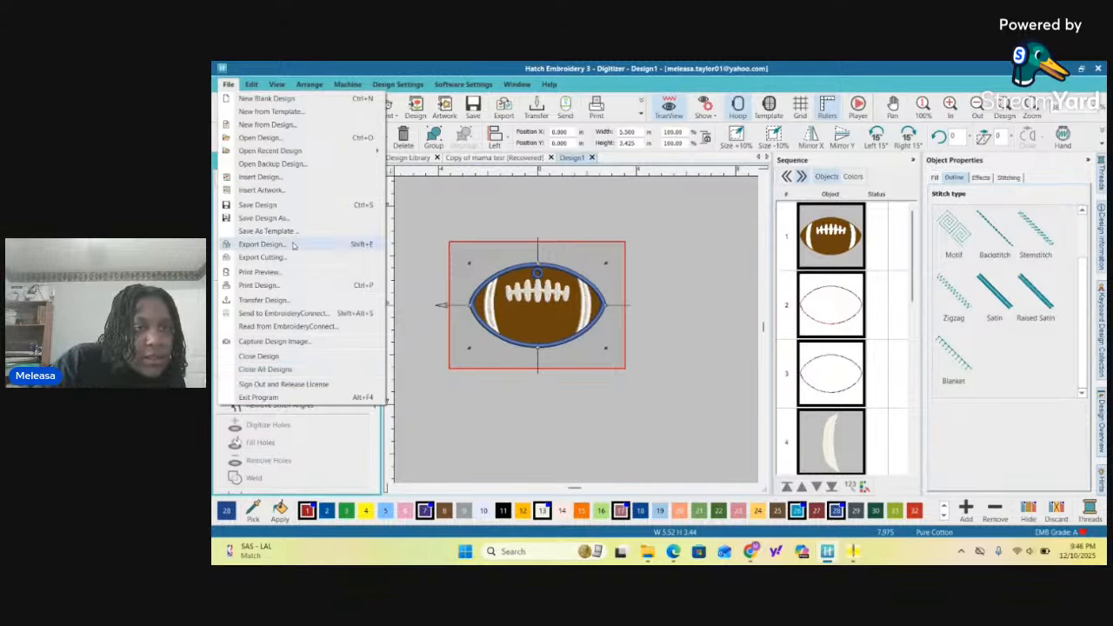
key(Escape)
key(shift+e)
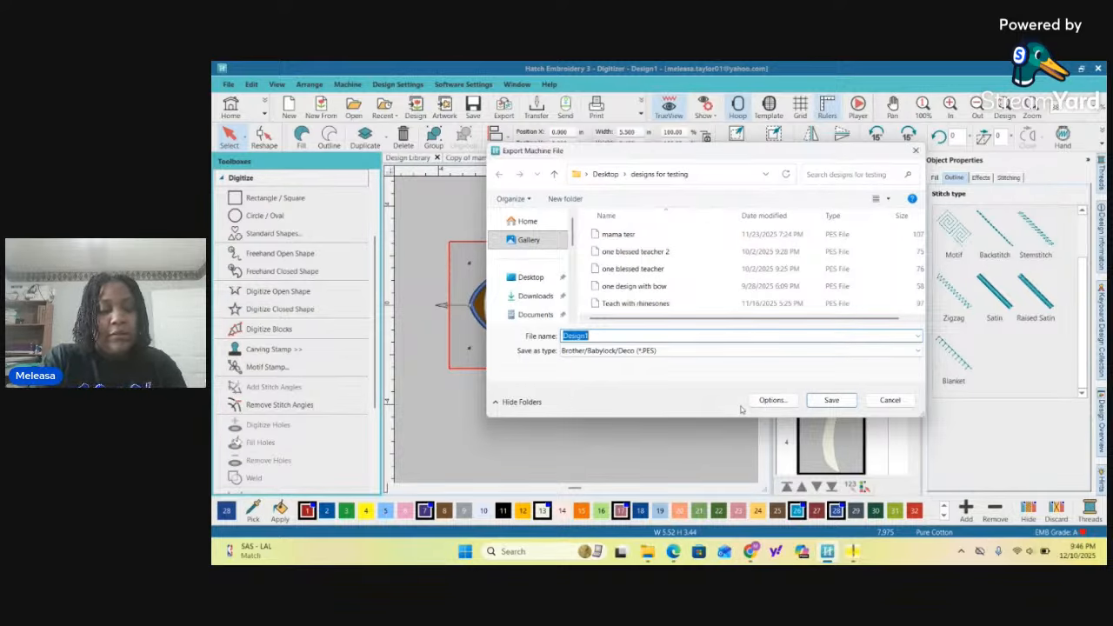
text(Footba)
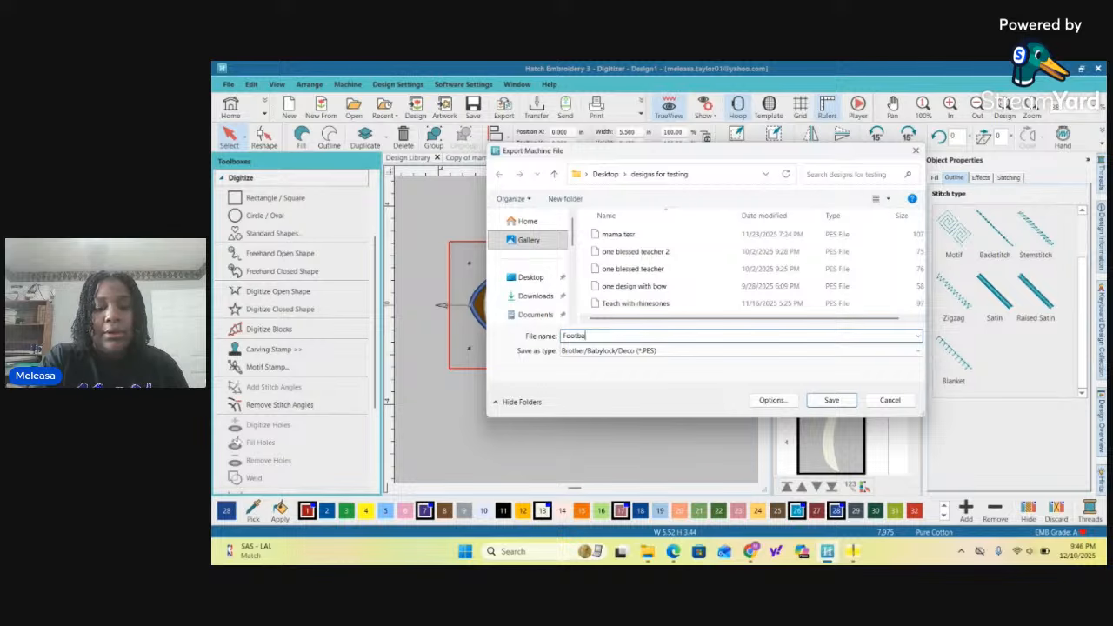
text(ll h)
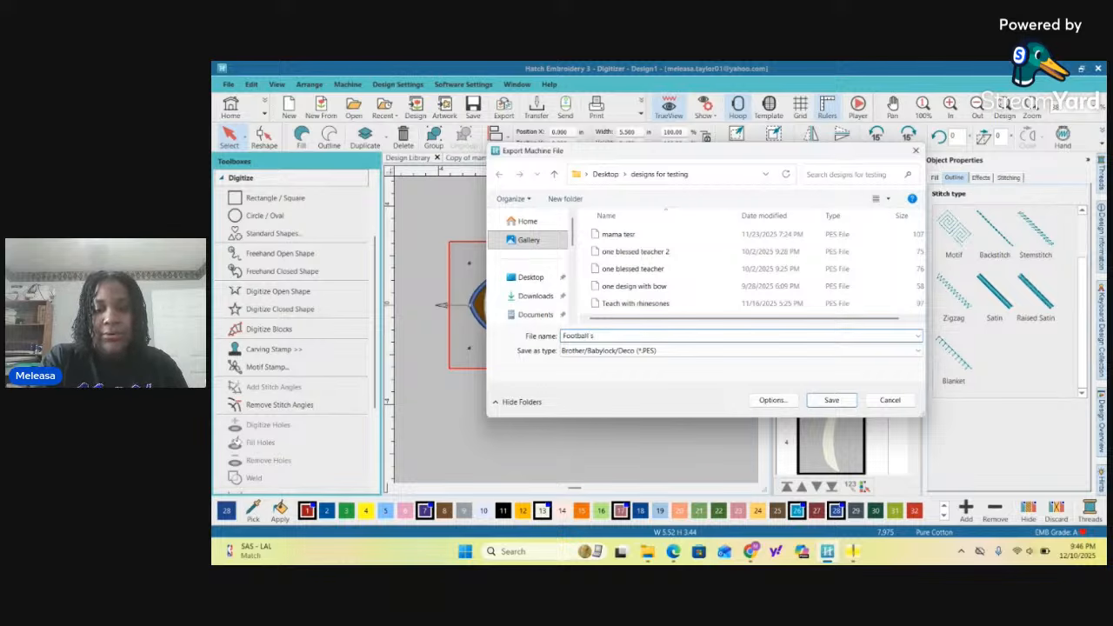
text(aker)
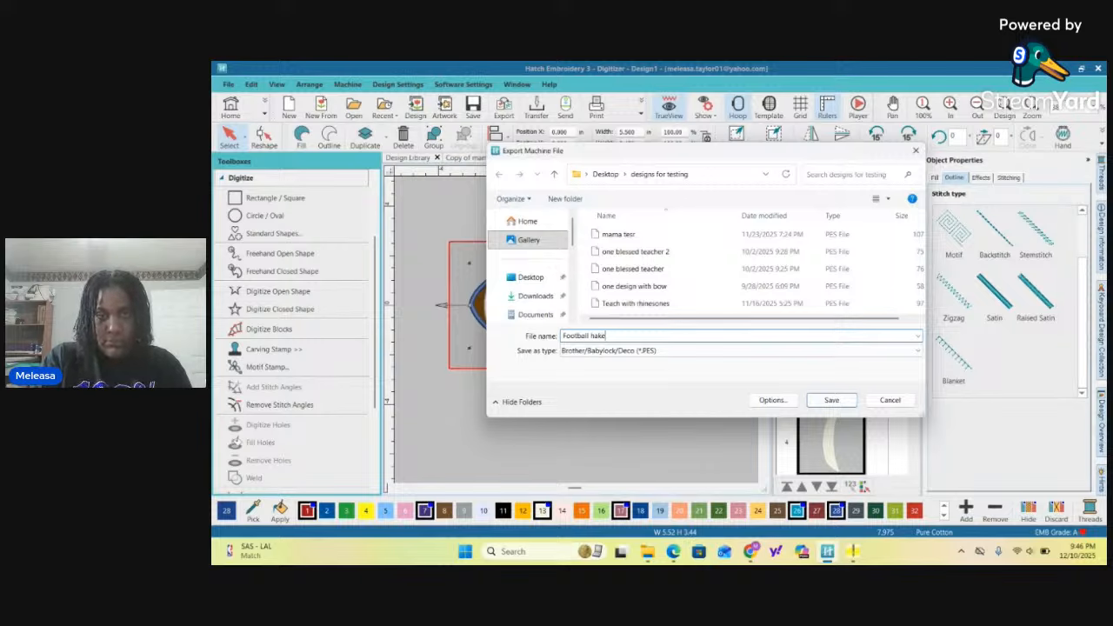
key(BackSpace)
key(BackSpace)
key(BackSpace)
key(BackSpace)
key(BackSpace)
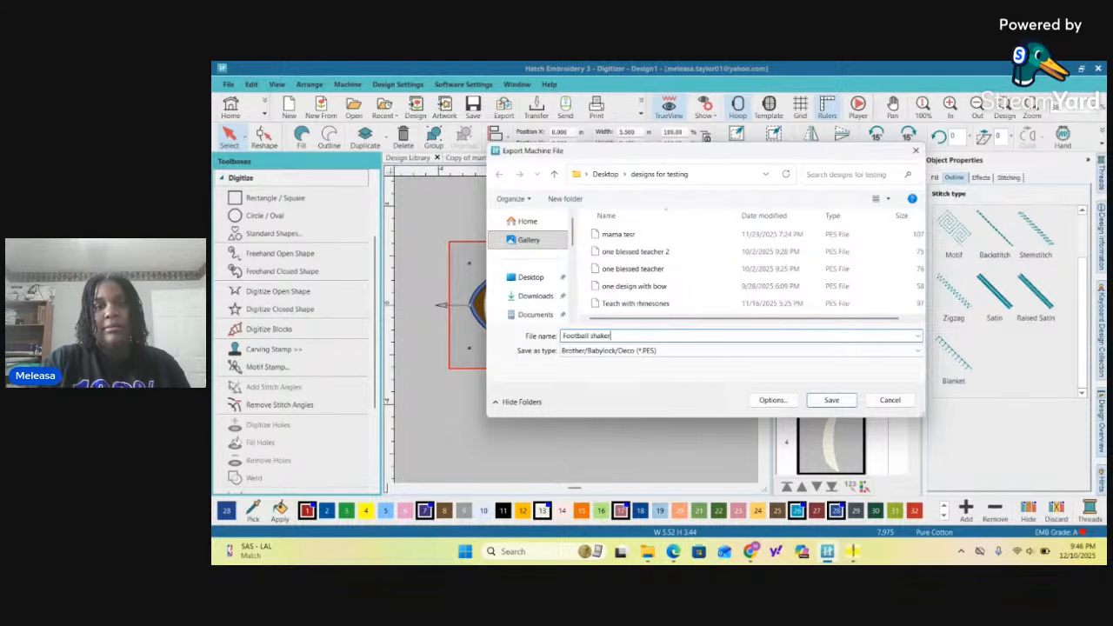
text(shaker)
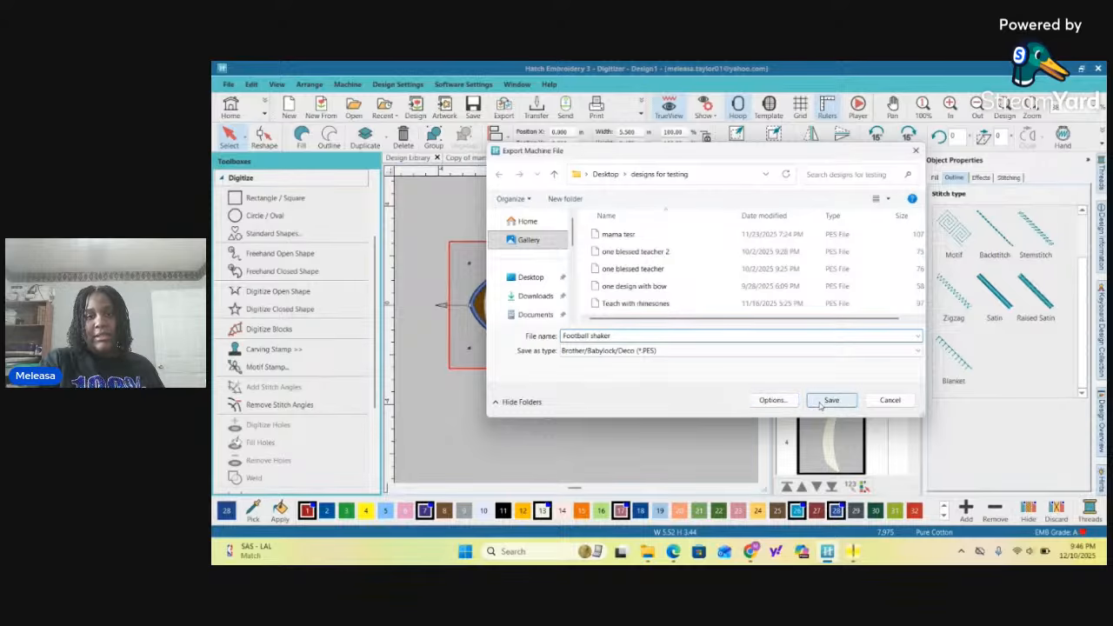
click(831, 399)
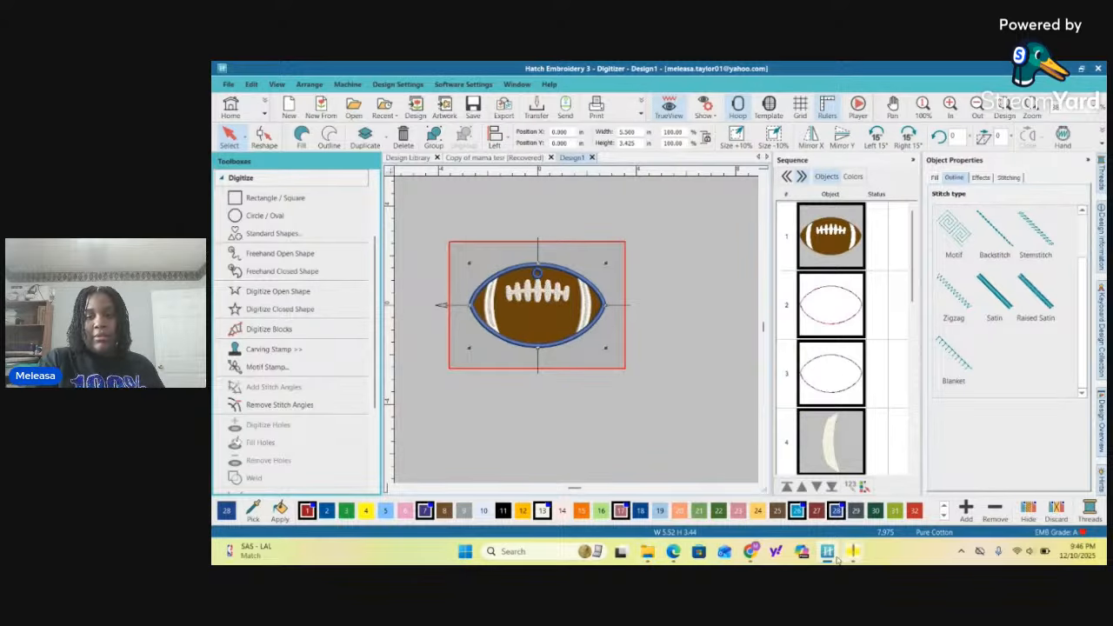
Switch to Embrilliance and create a new blank design page
mouse_move(827, 551)
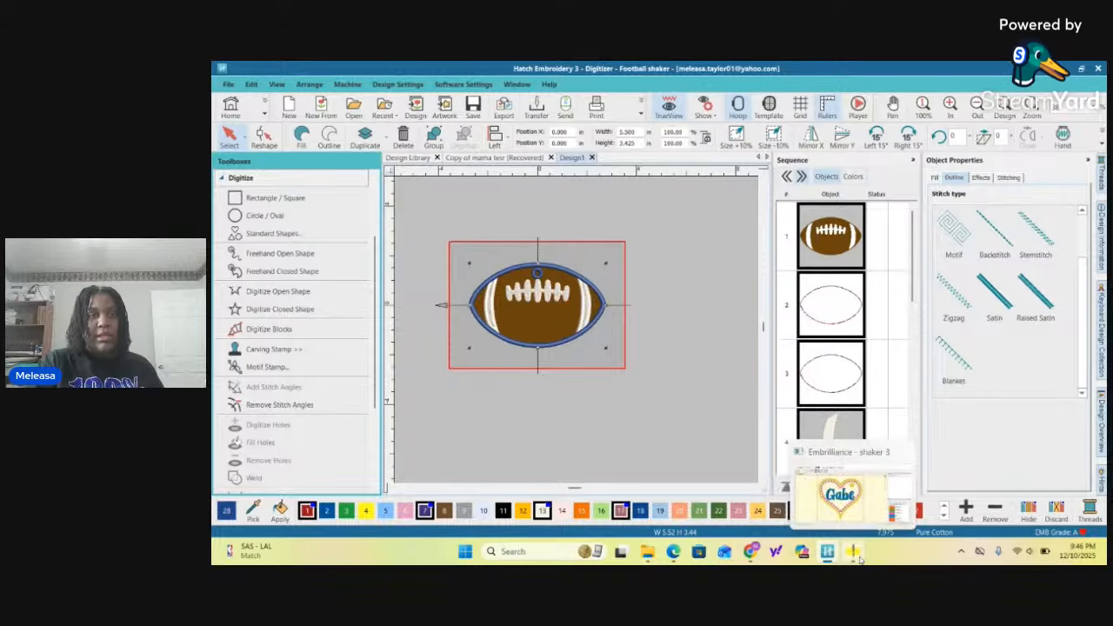
click(854, 552)
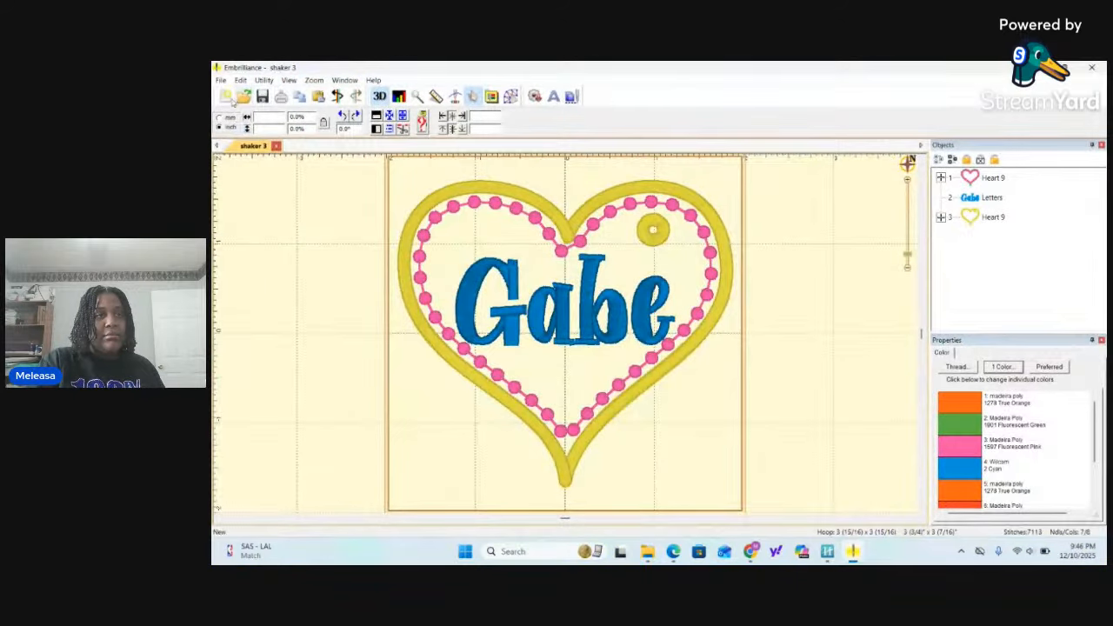
click(227, 100)
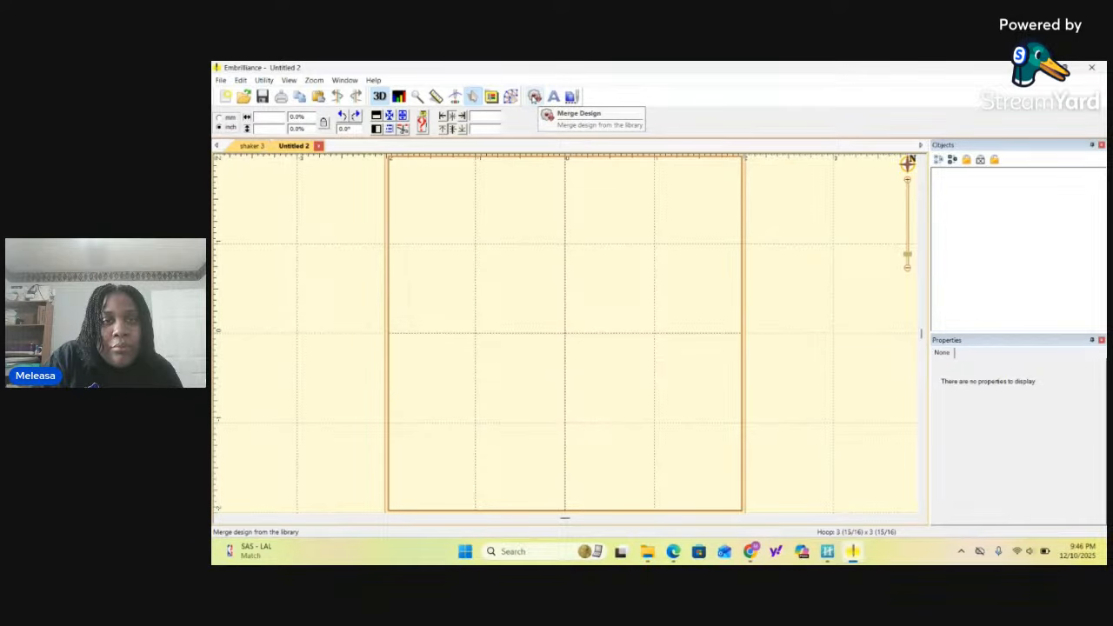
Set the page's hoop to the 180mm x 300mm PES hoop, rotated 90 degrees
click(492, 97)
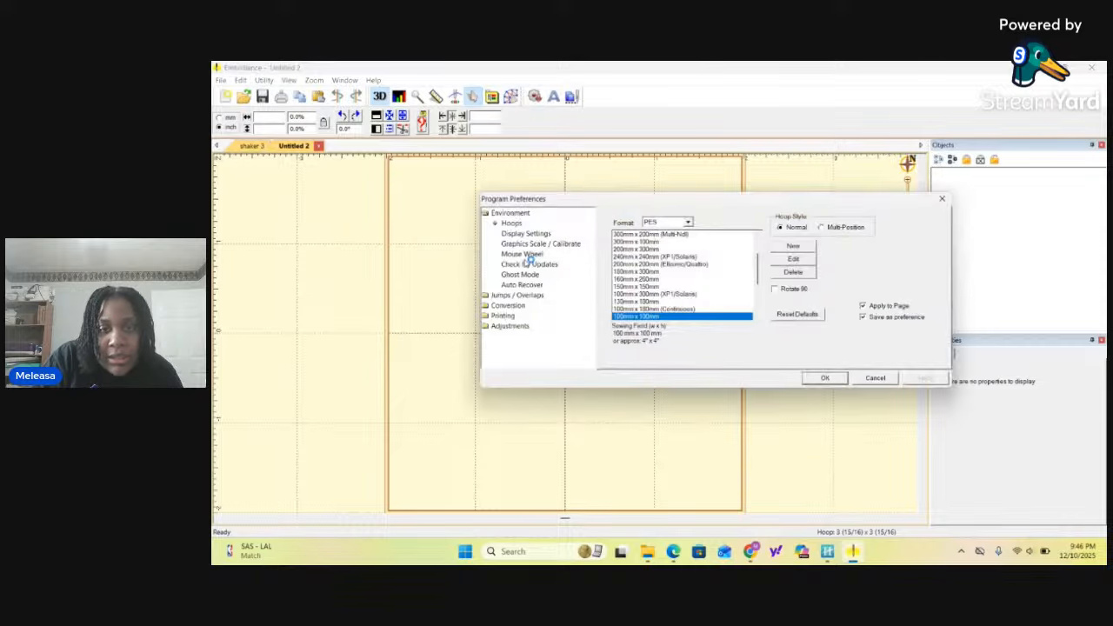
scroll(646, 308, down, 3)
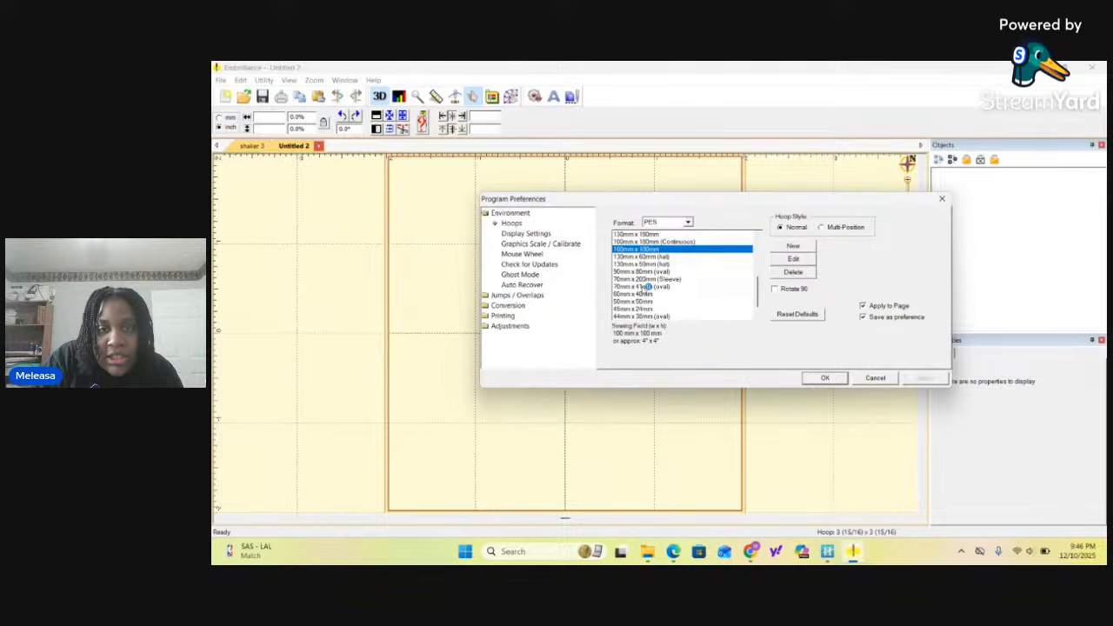
scroll(652, 287, down, 1)
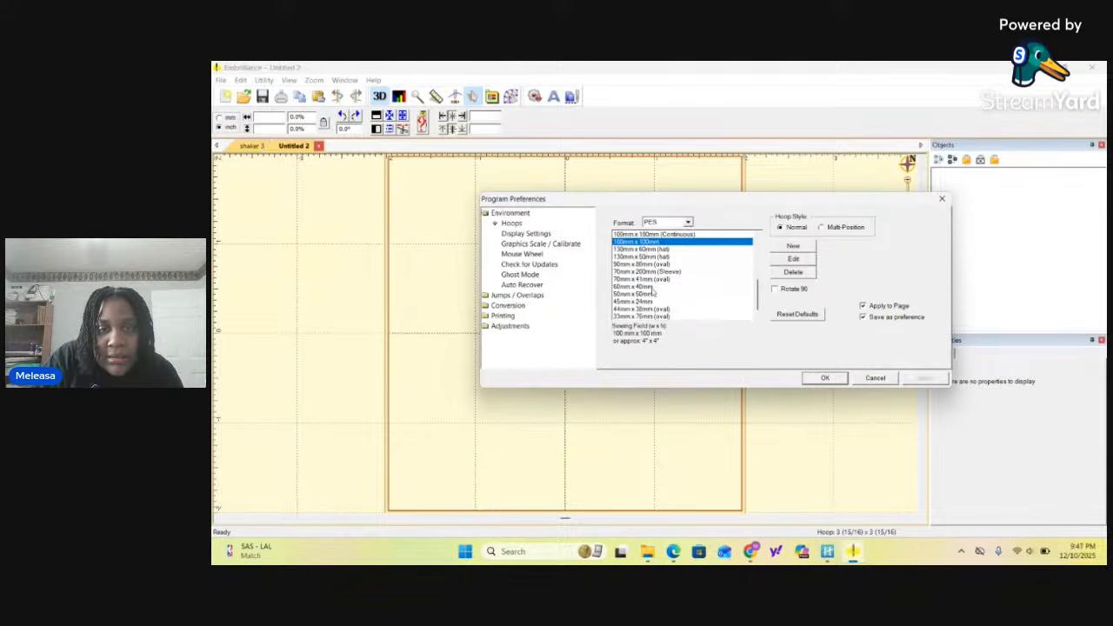
scroll(653, 293, up, 6)
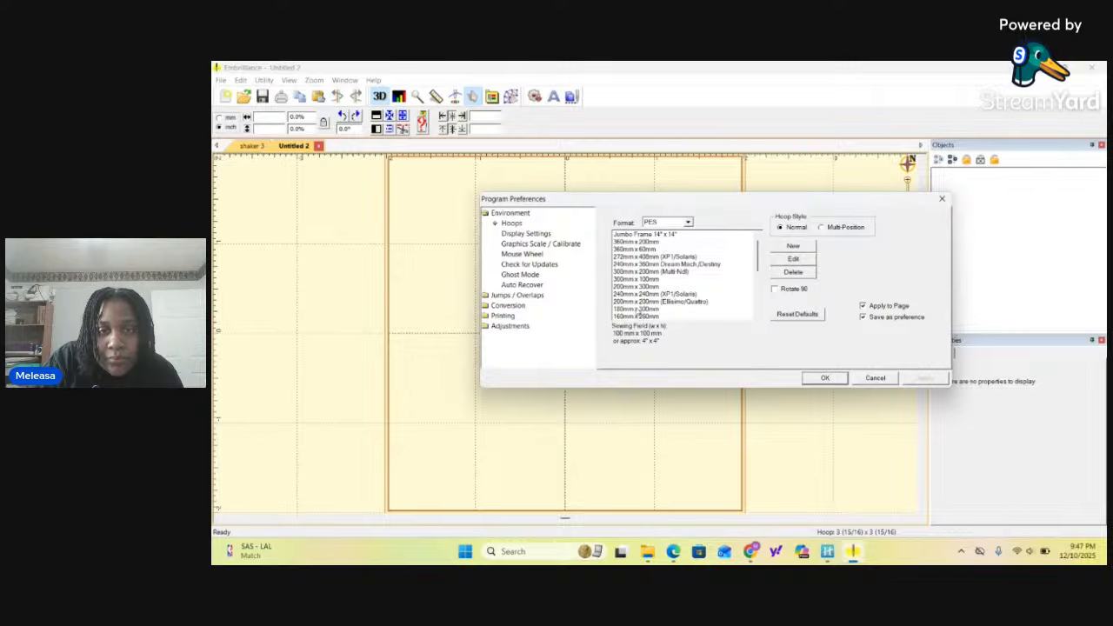
click(634, 309)
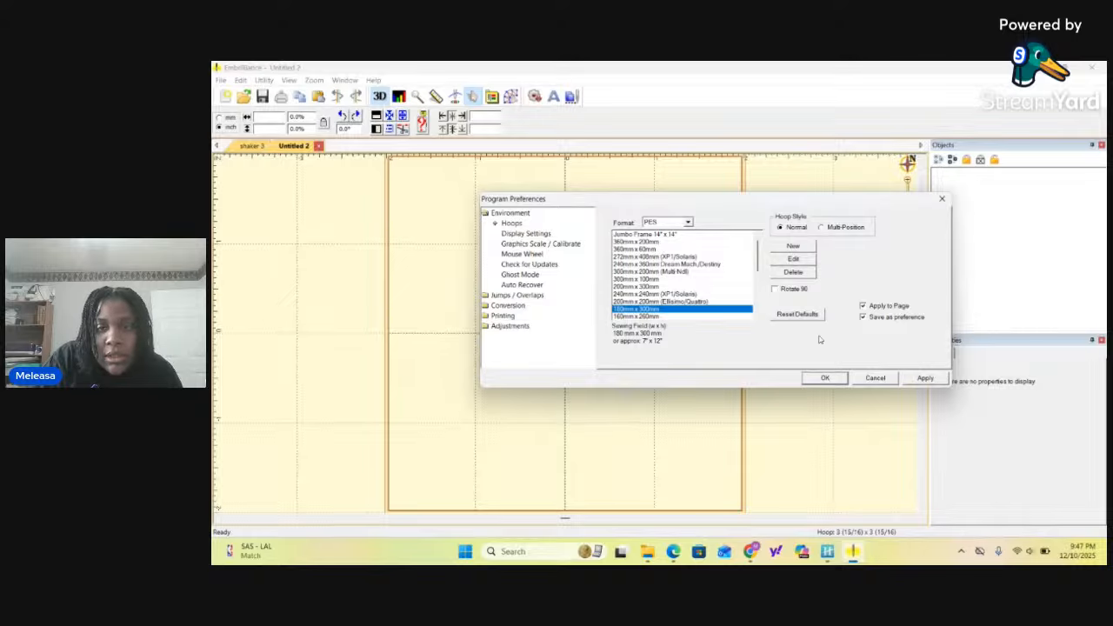
click(775, 288)
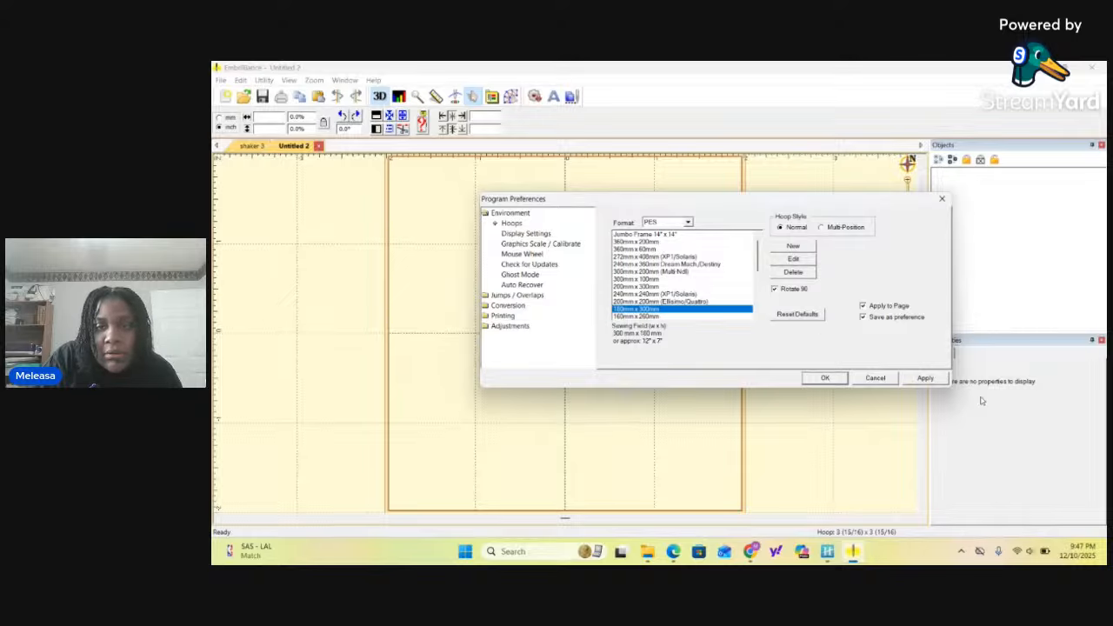
click(834, 380)
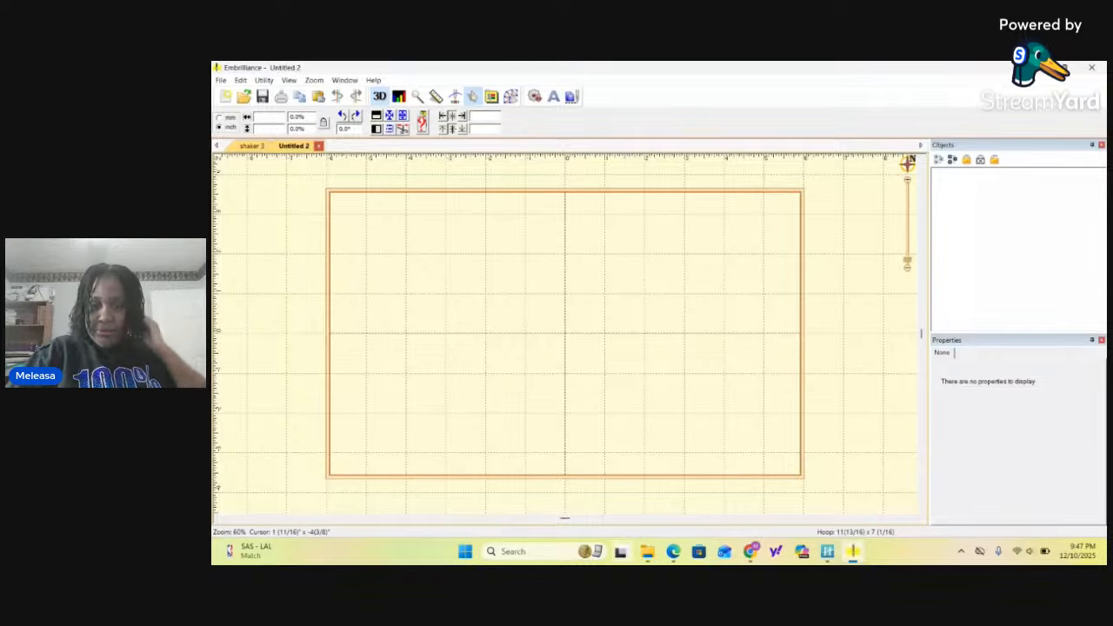
mouse_move(647, 553)
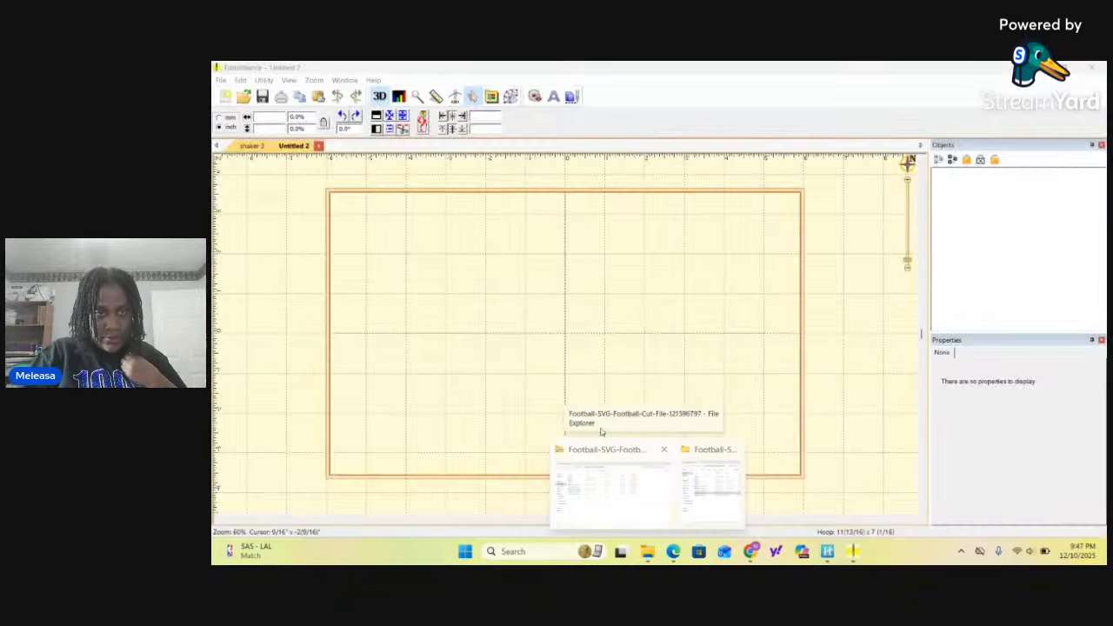
click(657, 481)
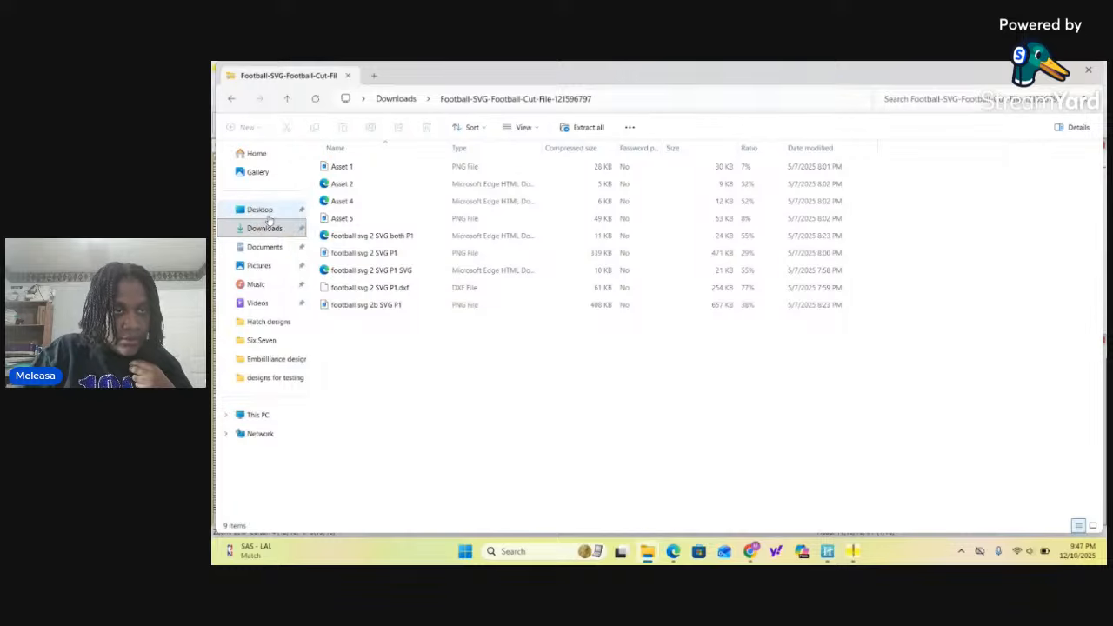
click(265, 225)
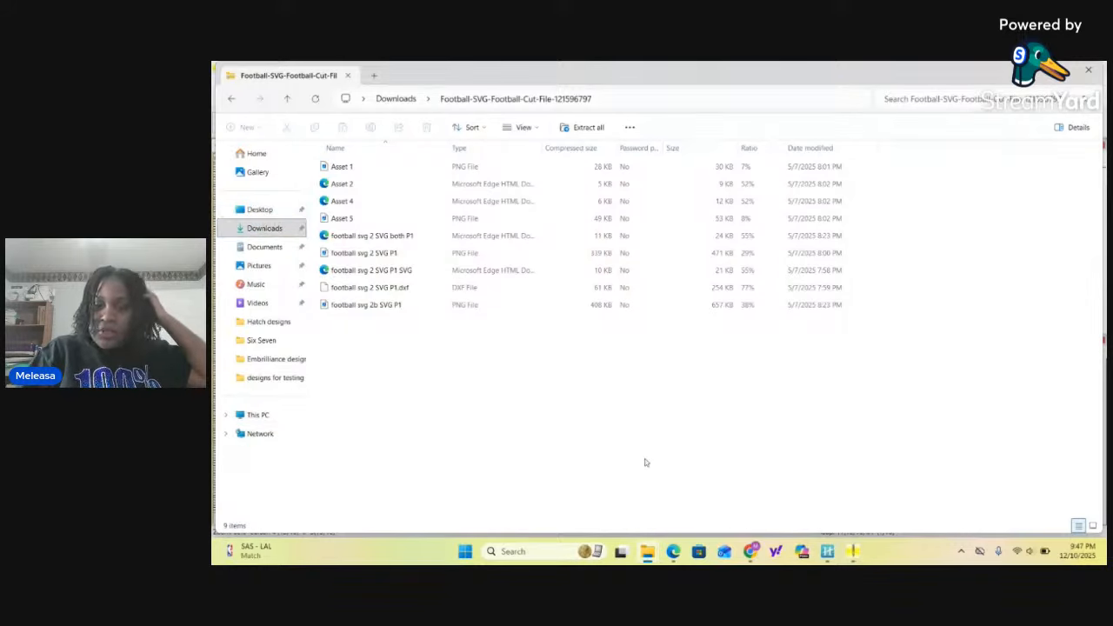
Switch to Hatch Embroidery to save the Football shaker design, and return to the blank Embrilliance page
click(831, 553)
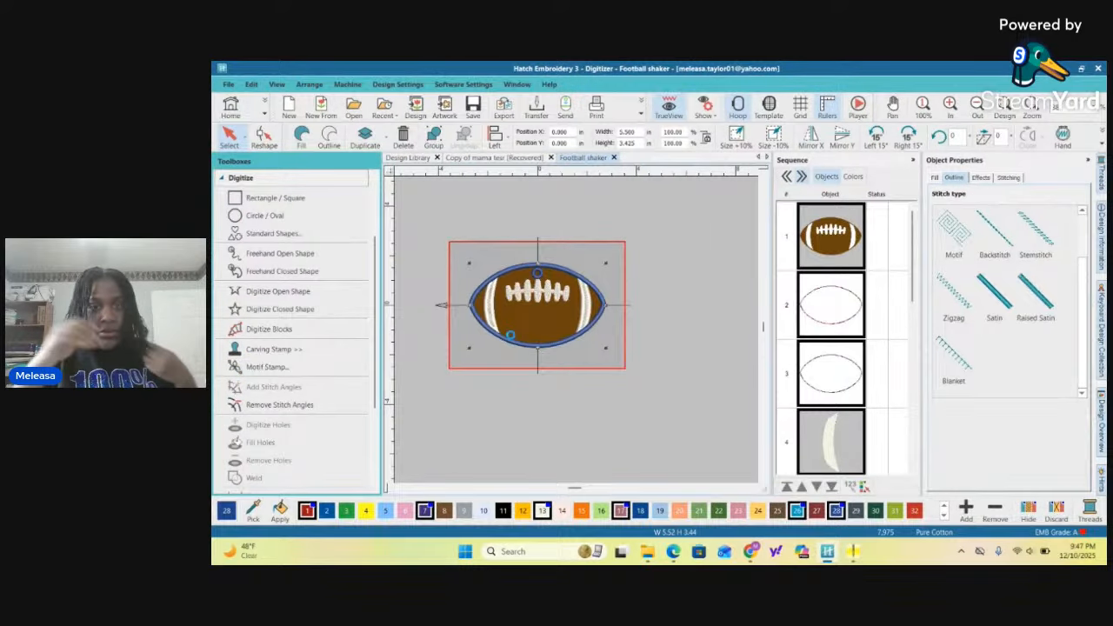
key(ctrl+s)
key(Return)
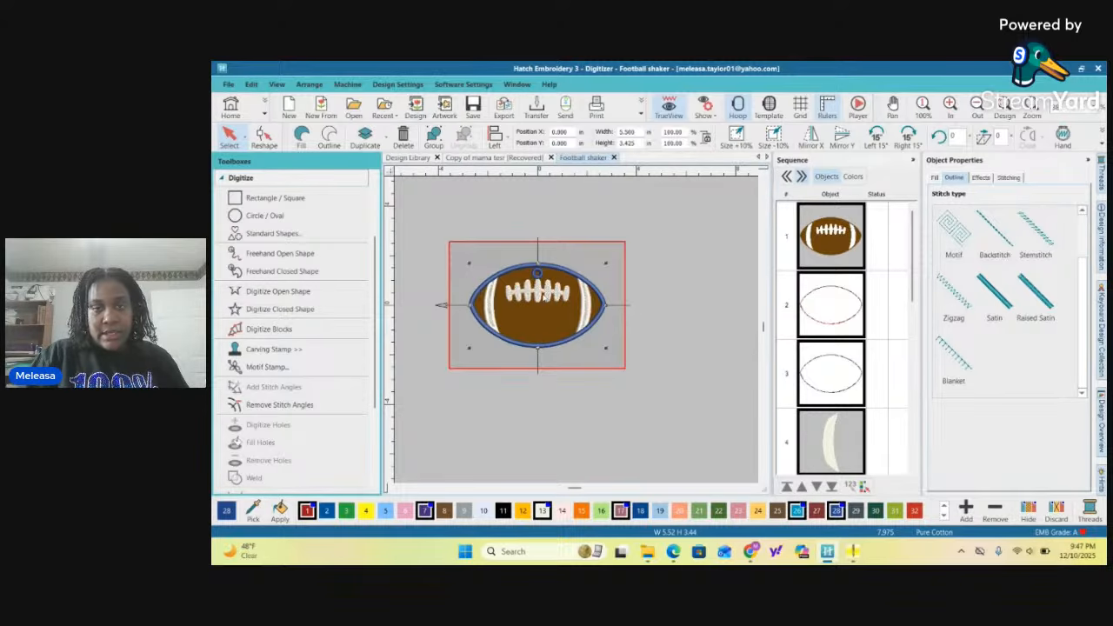
mouse_move(827, 554)
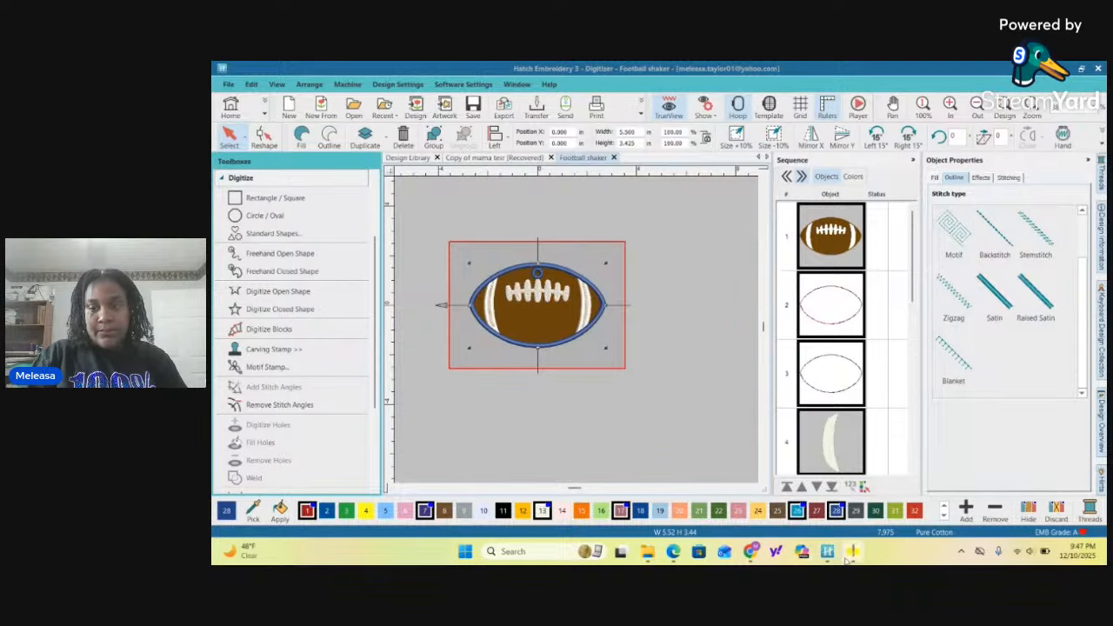
click(905, 494)
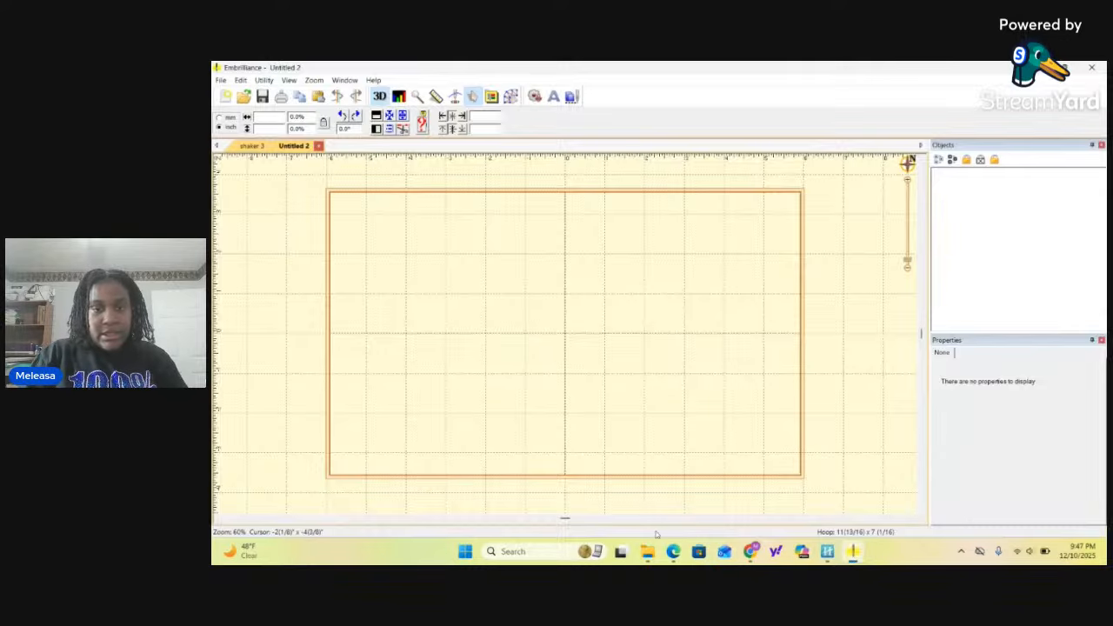
Switch to File Explorer and open the "designs for testing" folder on the Desktop
mouse_move(648, 557)
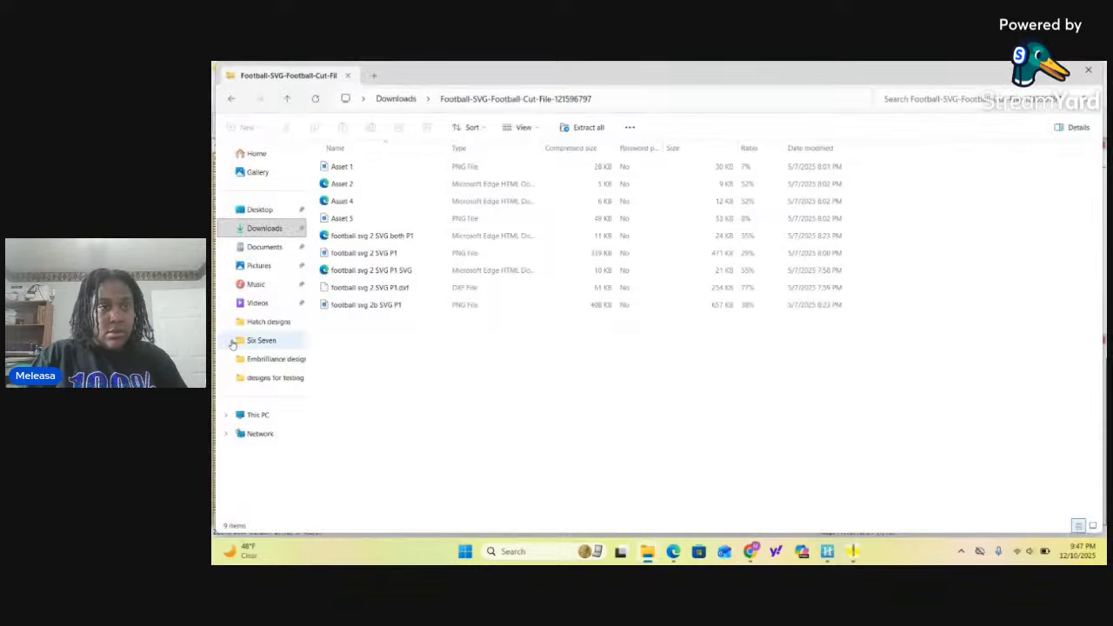
click(630, 514)
click(268, 214)
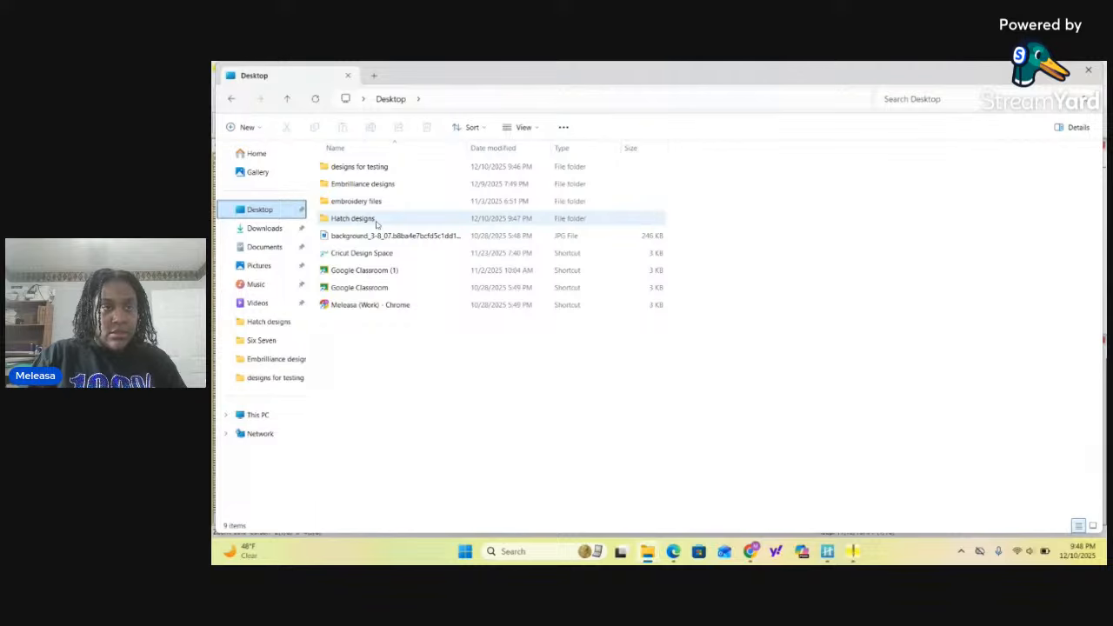
click(378, 171)
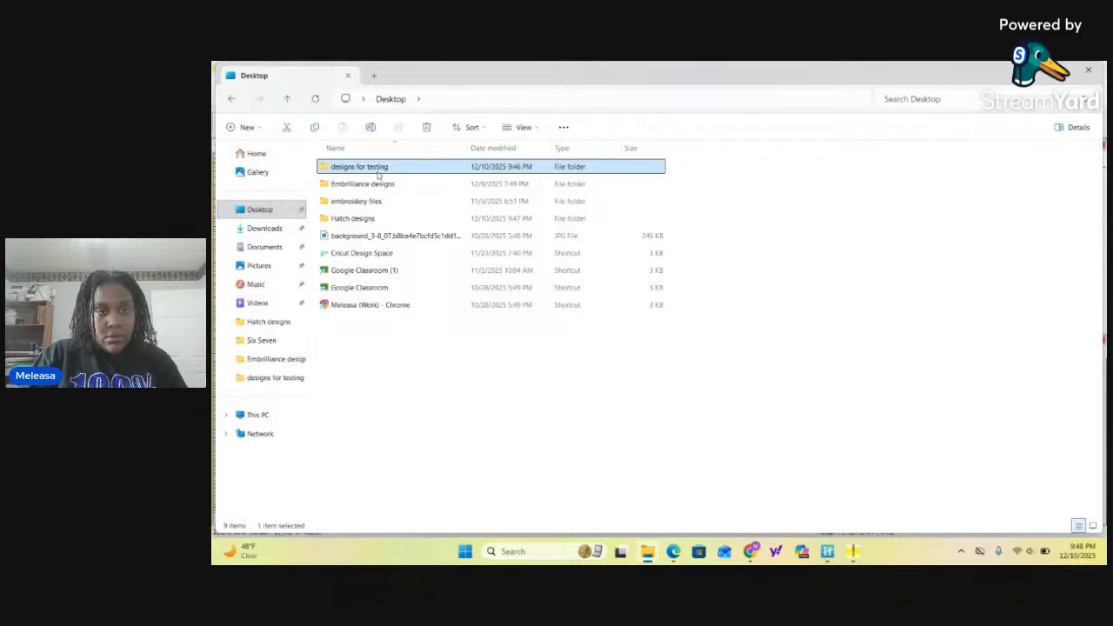
double_click(378, 172)
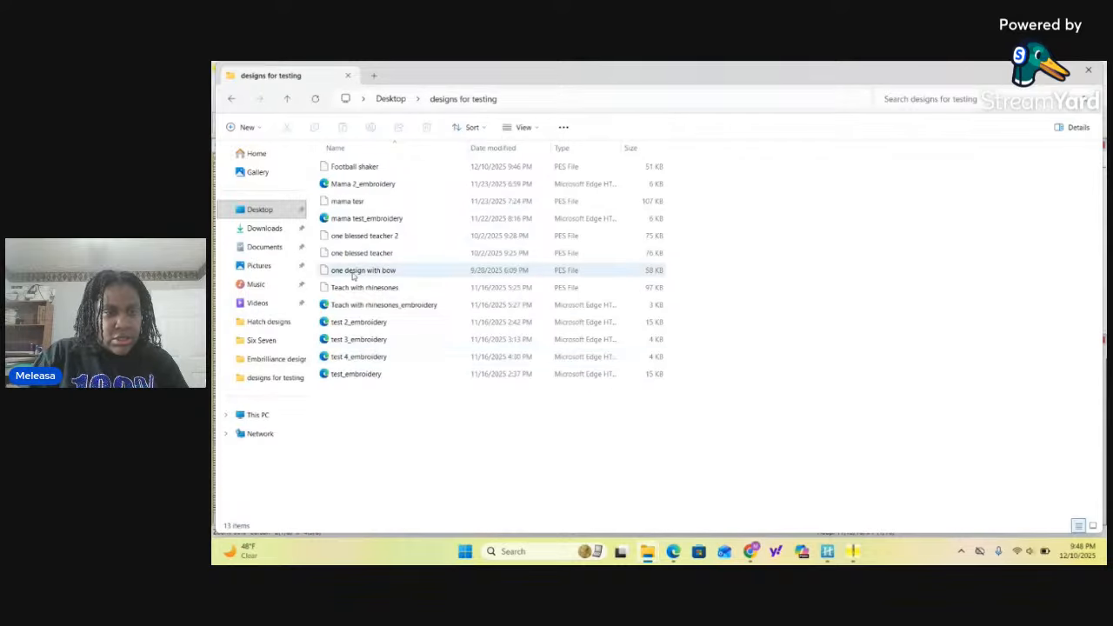
Copy the "Football shaker" PES file and paste it onto the blank Embrilliance page
click(367, 171)
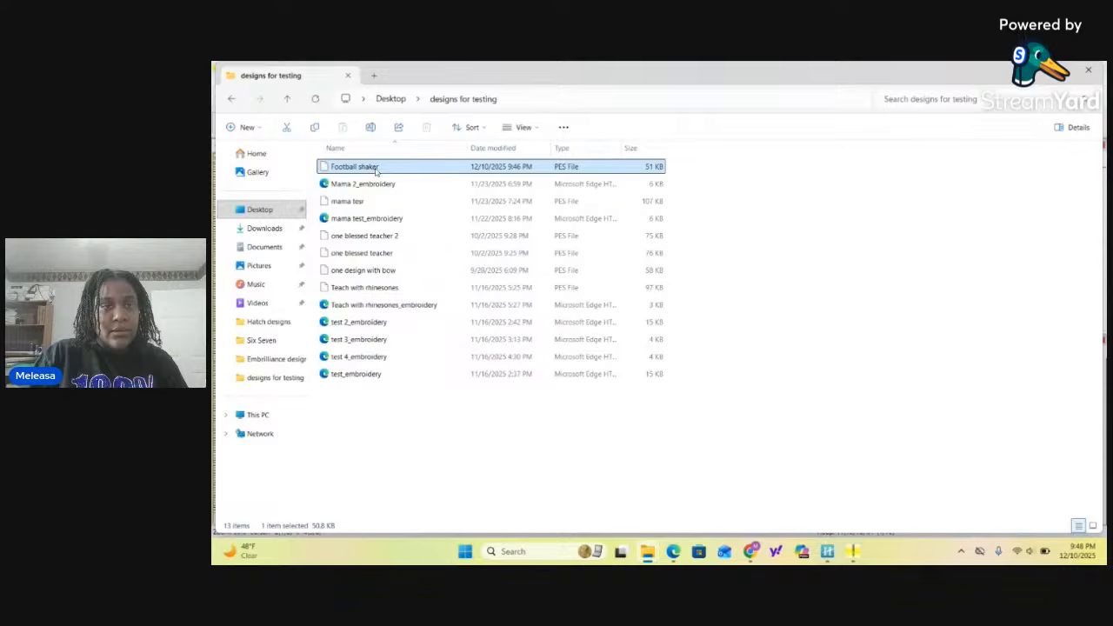
right_click(393, 167)
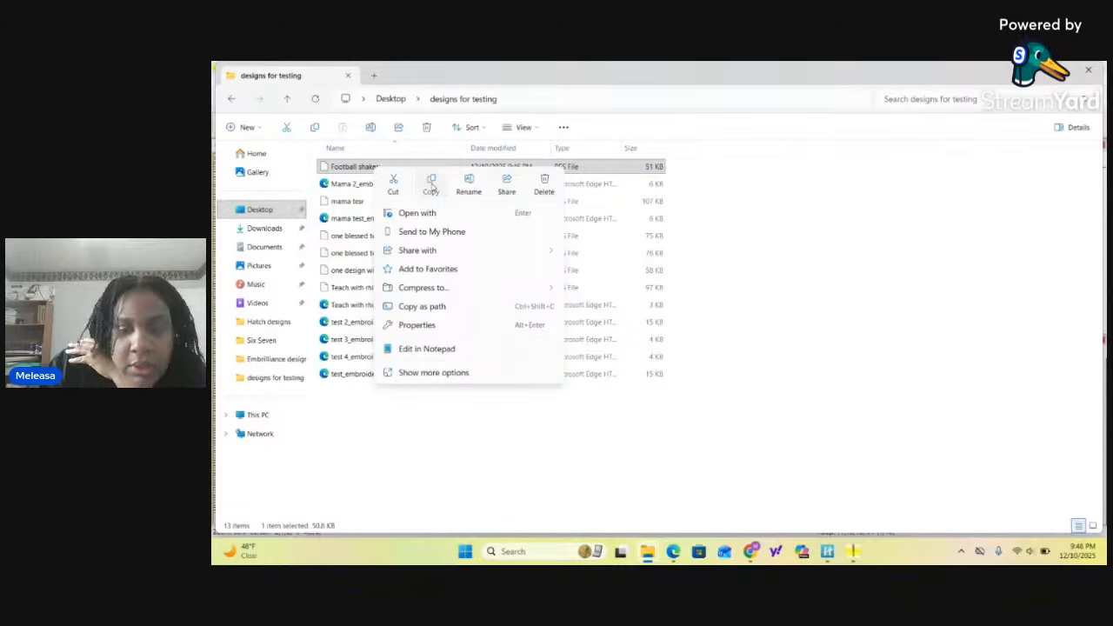
click(432, 182)
click(854, 553)
right_click(532, 341)
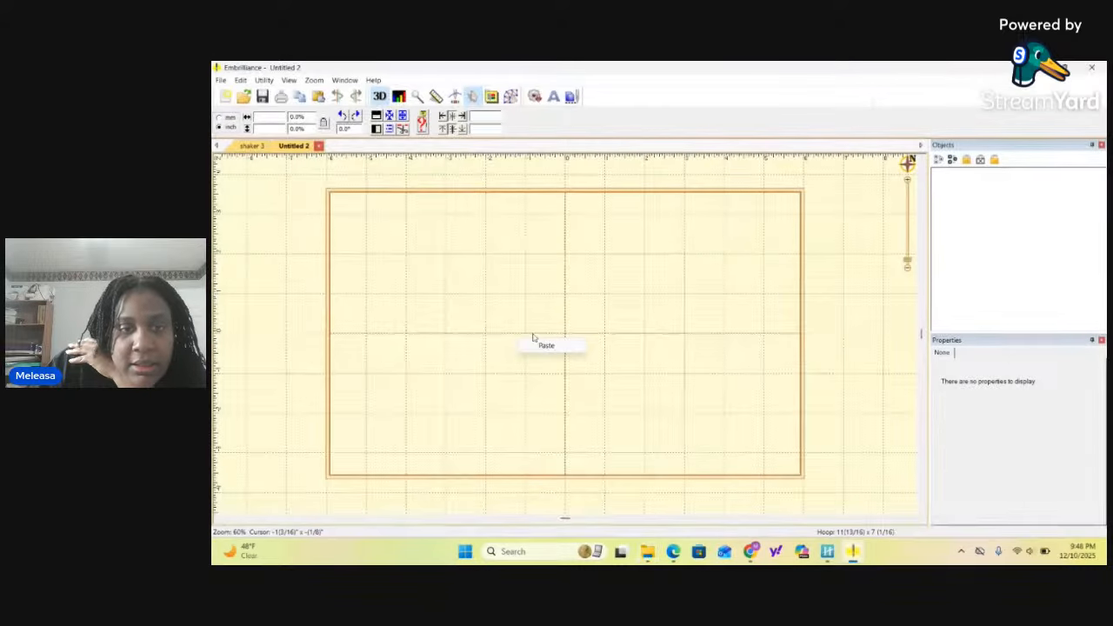
click(548, 355)
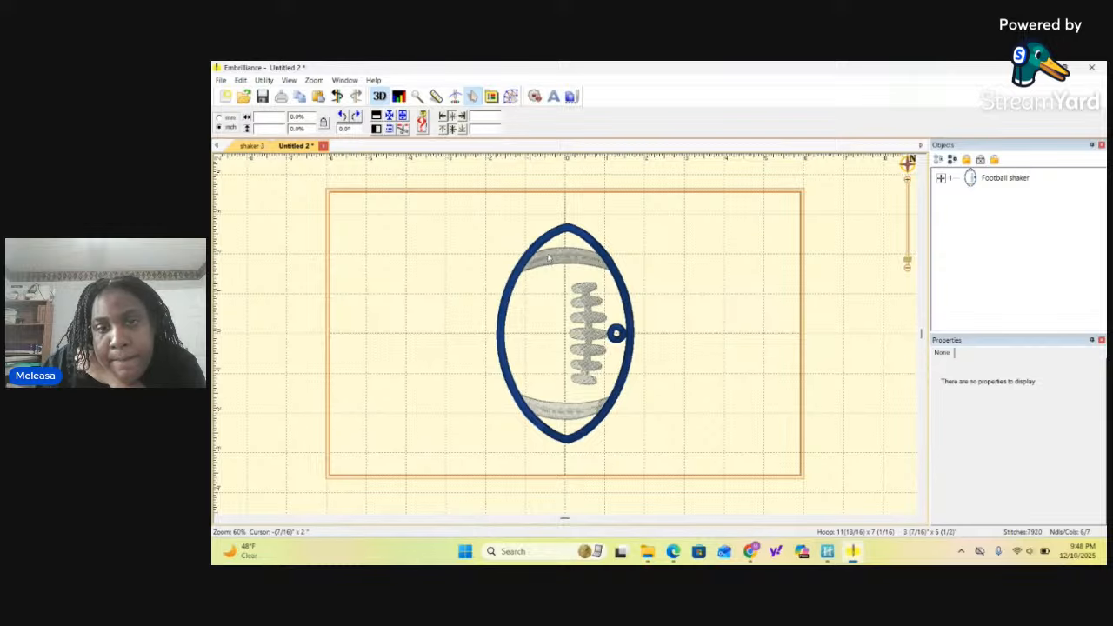
Select the pasted football design and change the page's hoop to 130mm x 180mm, keeping the 90-degree hoop rotation
click(546, 268)
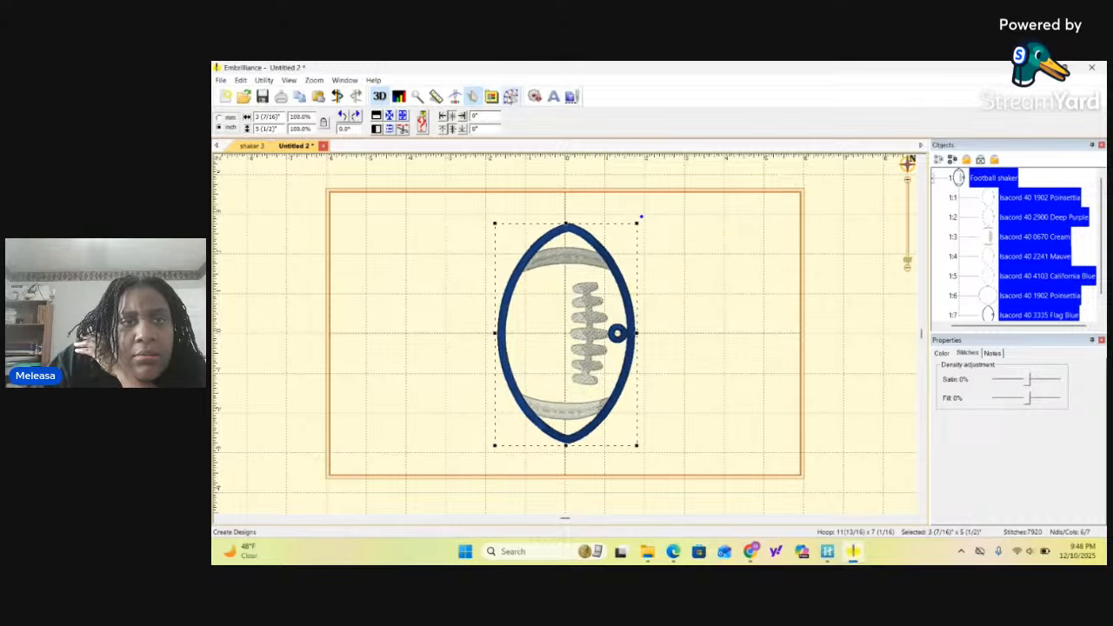
click(492, 96)
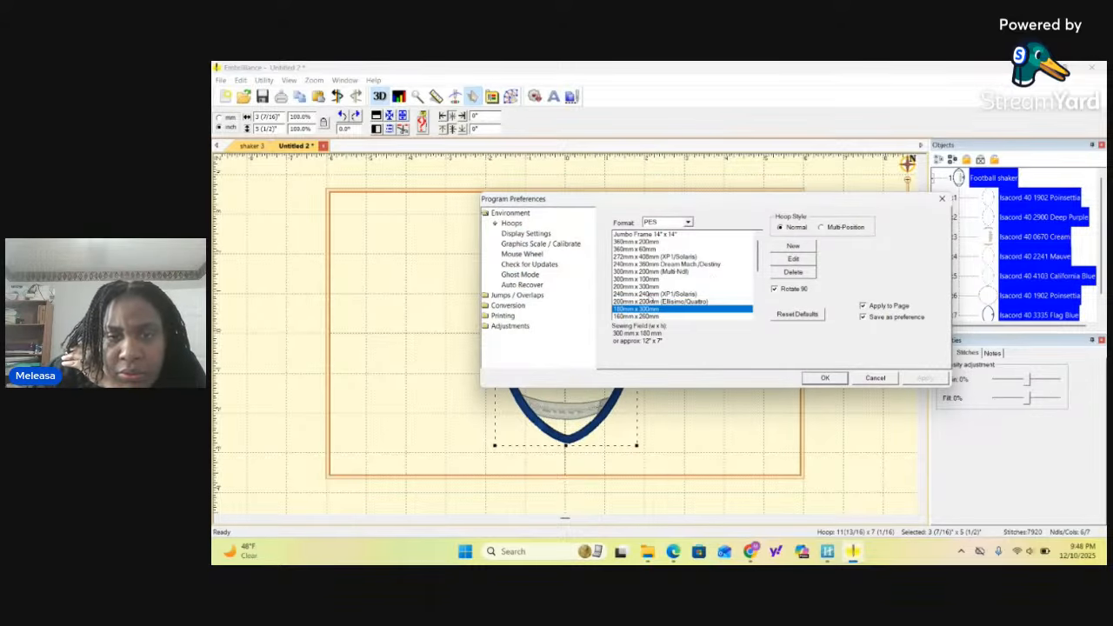
scroll(650, 297, down, 1)
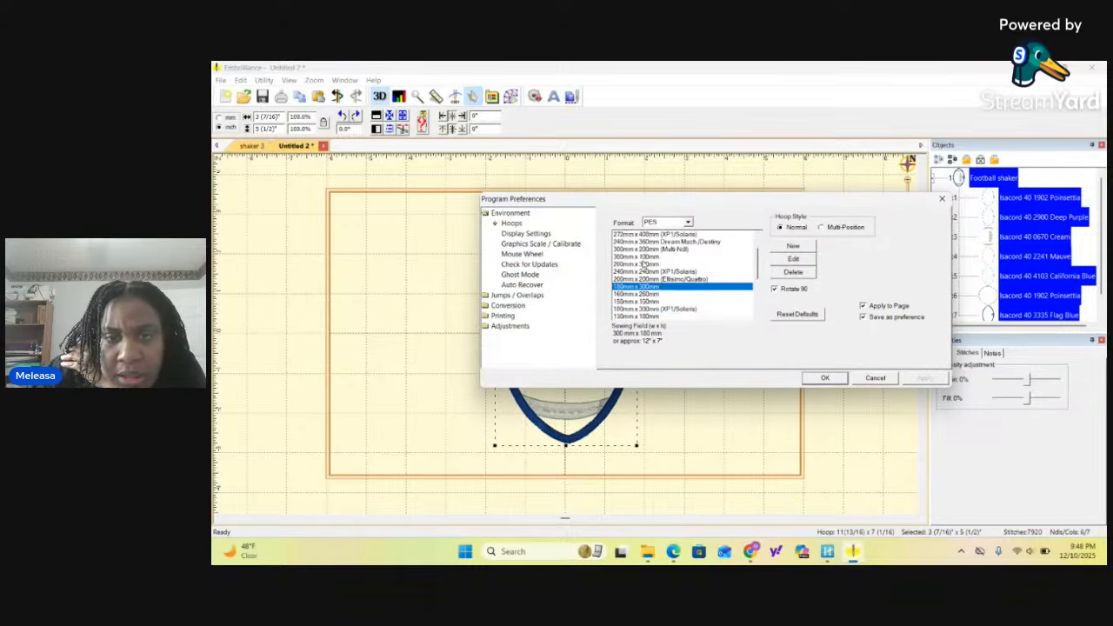
scroll(651, 283, down, 1)
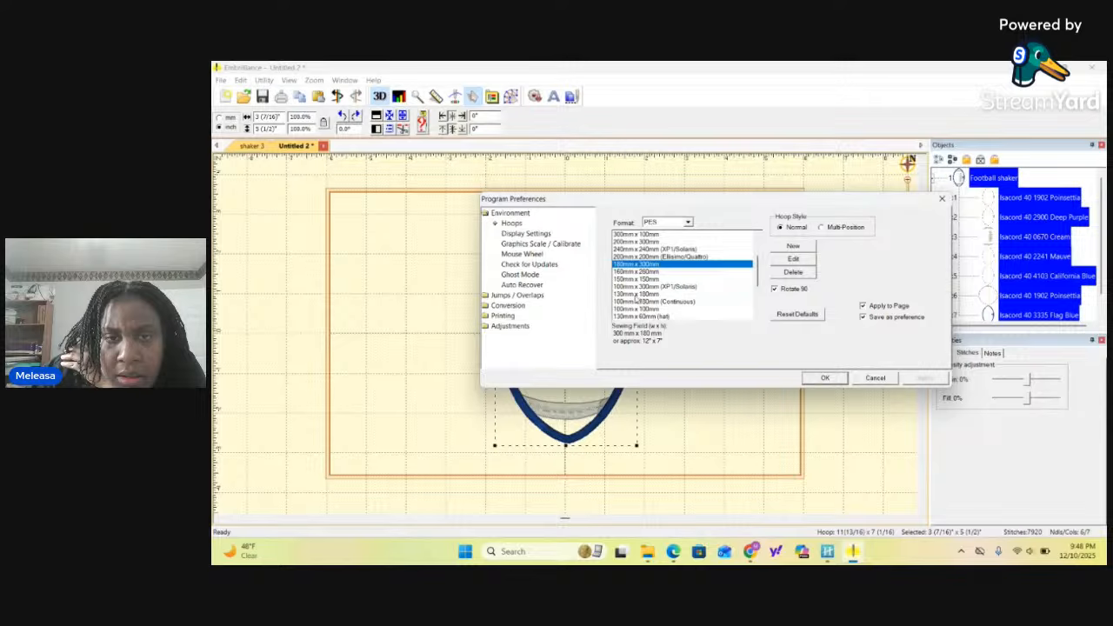
click(637, 295)
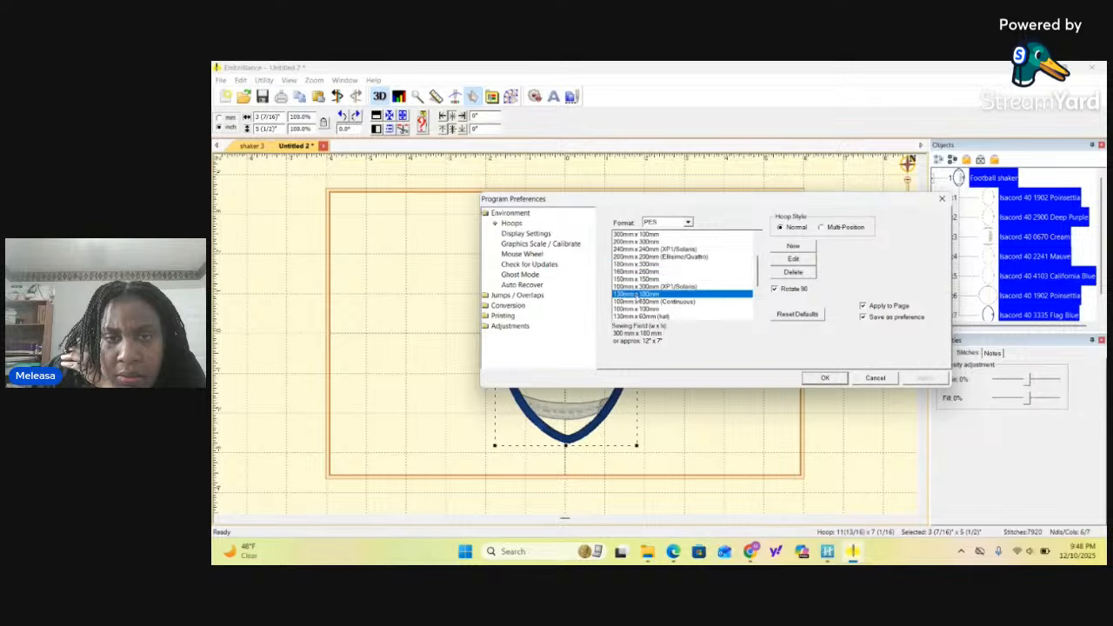
click(824, 377)
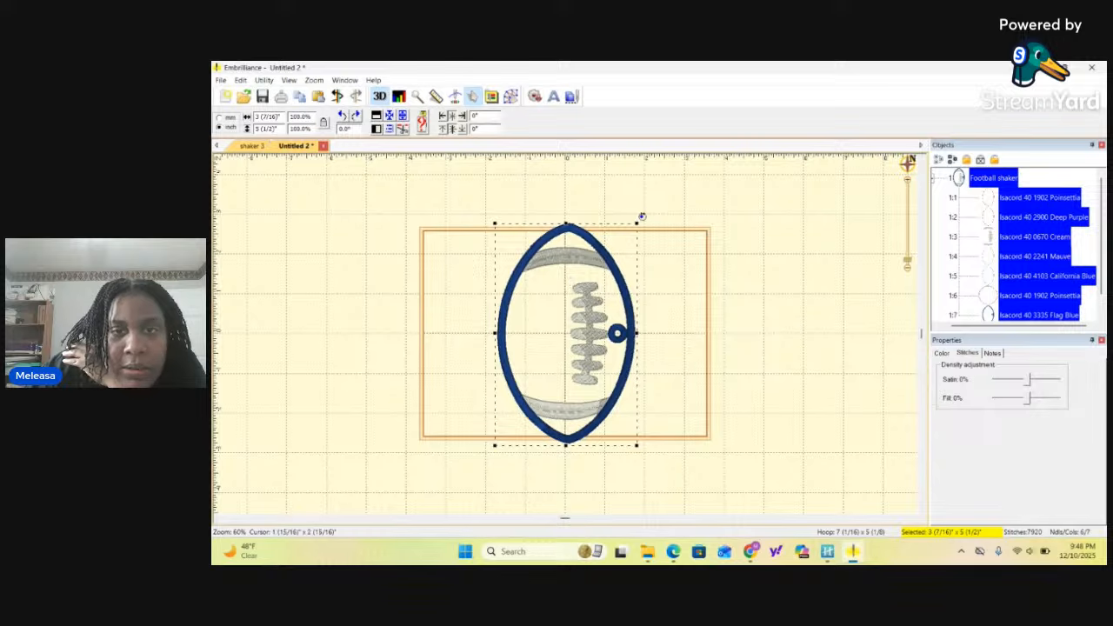
Try rotating the football freehand by about 90 degrees to lie along the hoop, and undo the rotation
drag(643, 216, 479, 280)
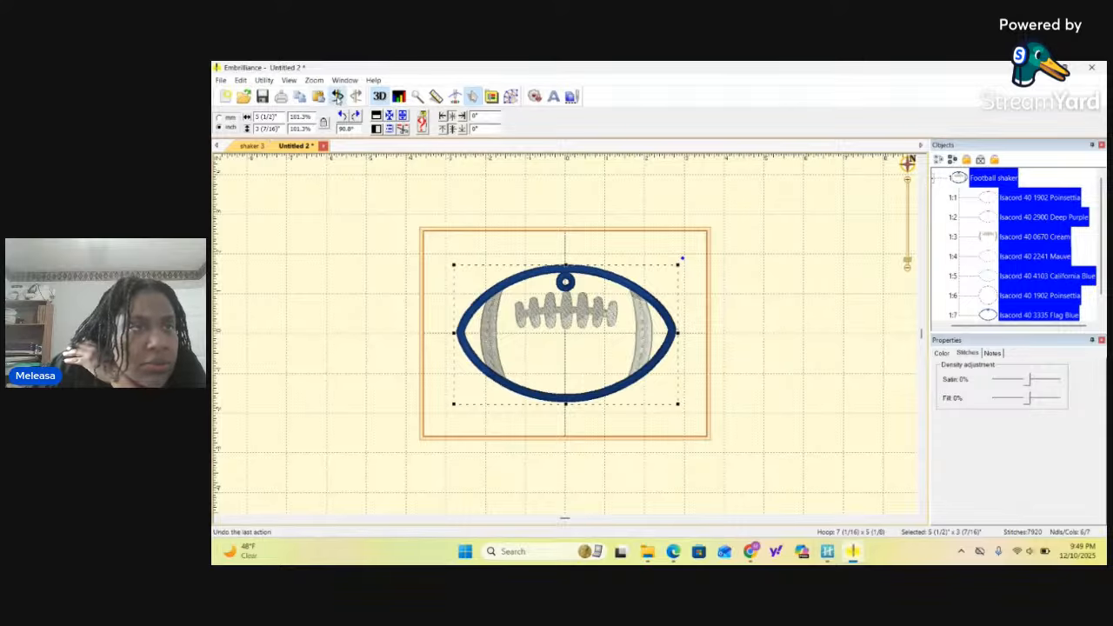
click(338, 96)
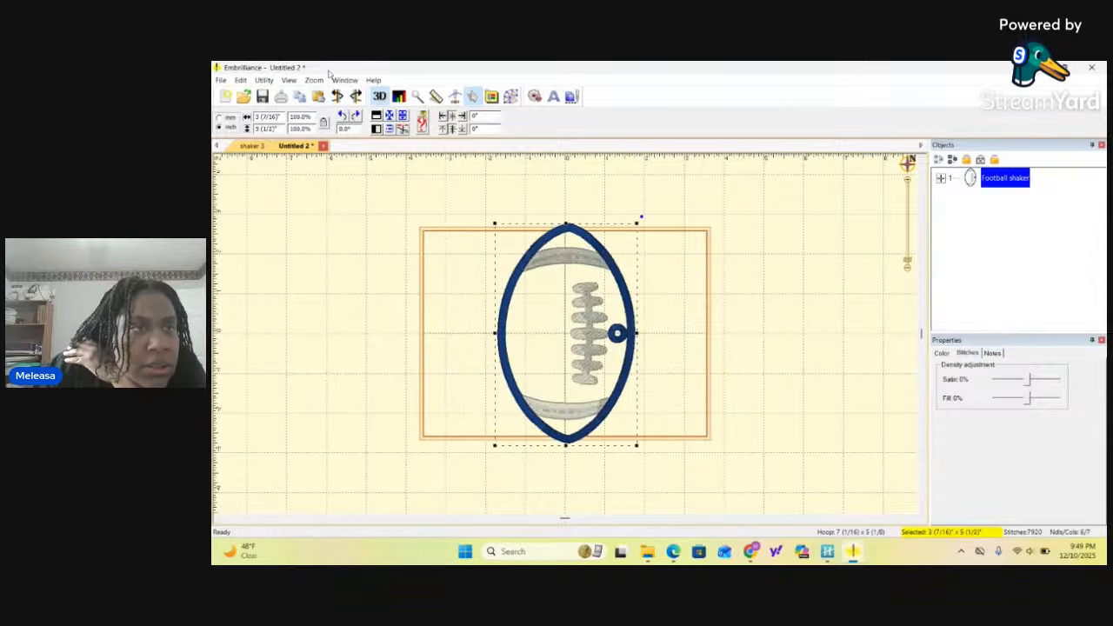
click(244, 82)
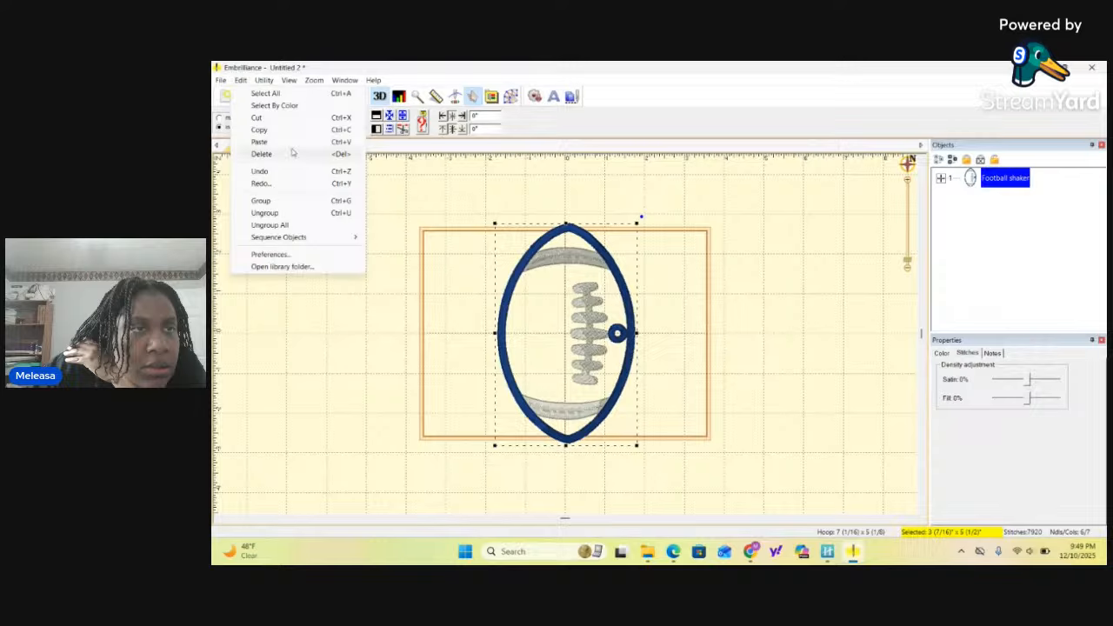
mouse_move(336, 236)
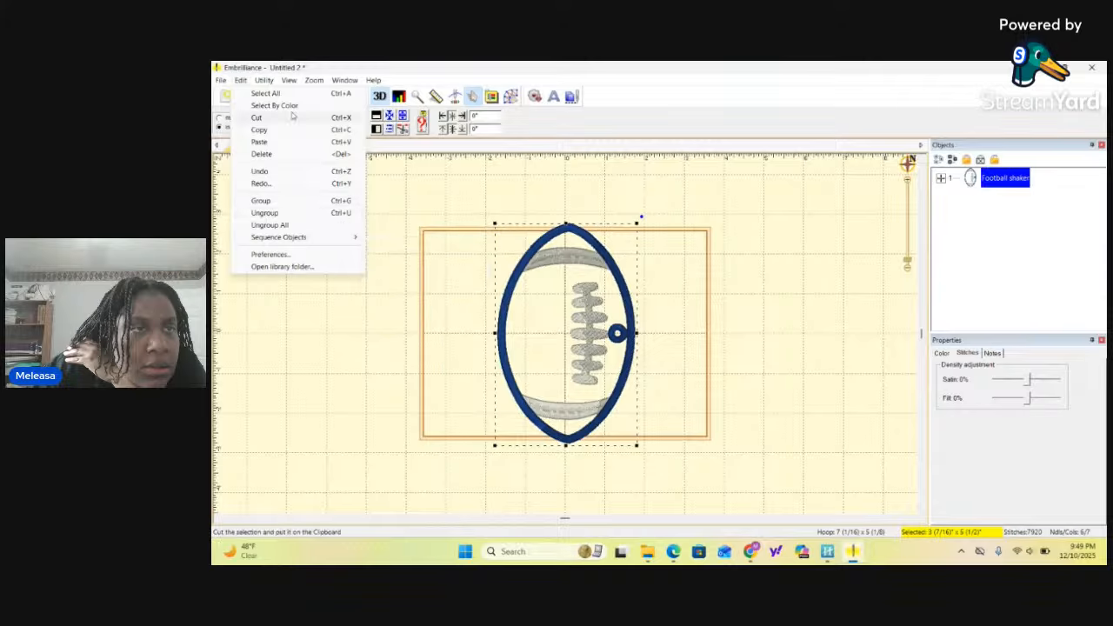
click(289, 81)
click(243, 80)
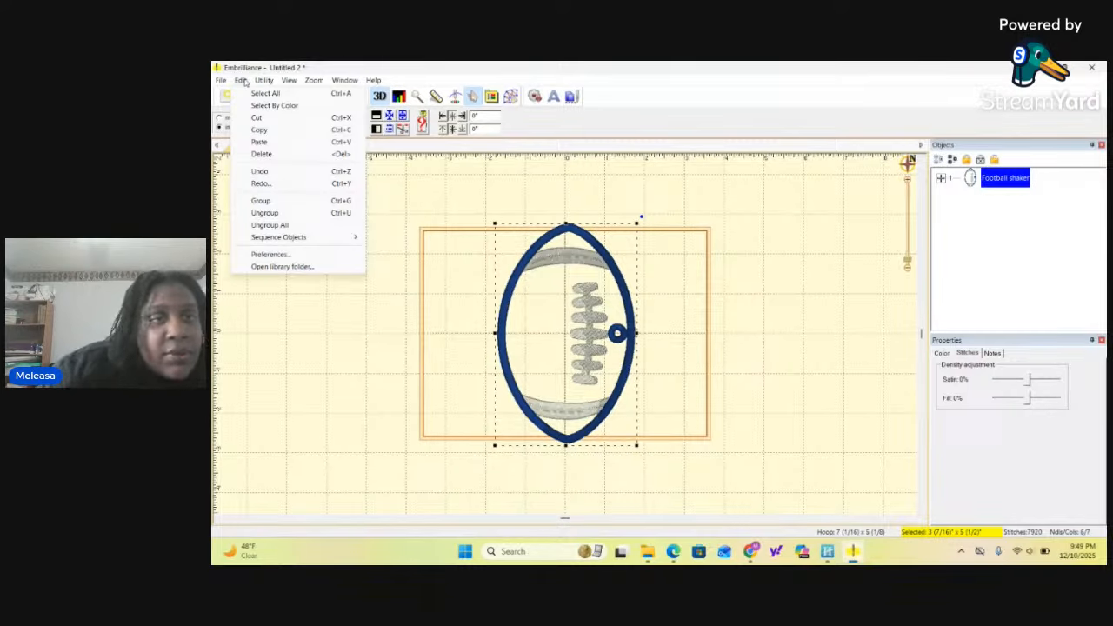
mouse_move(264, 82)
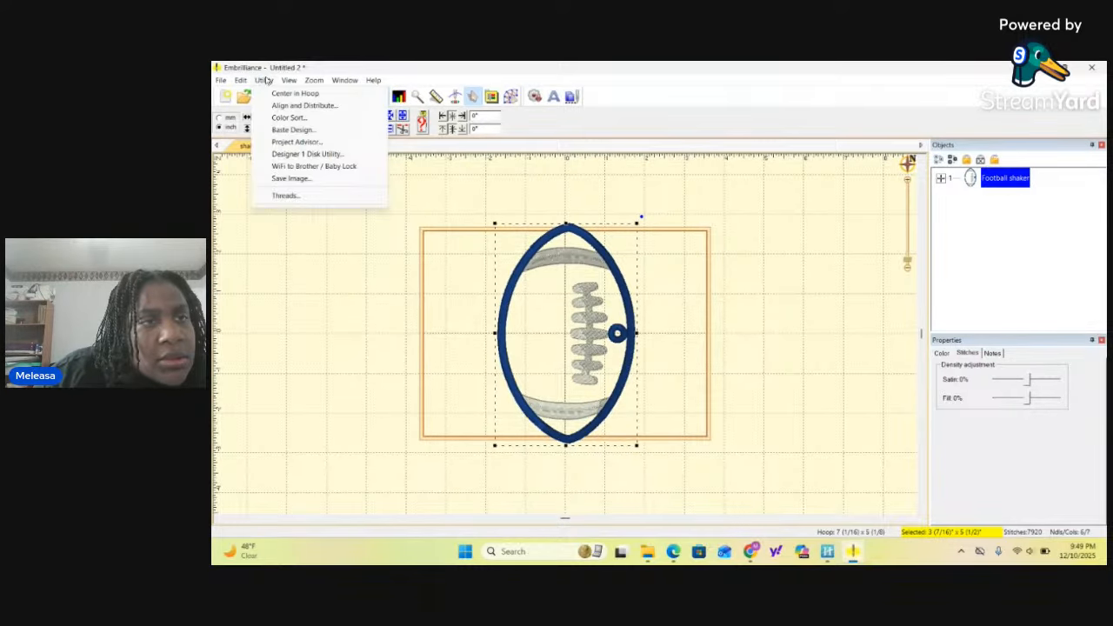
click(305, 105)
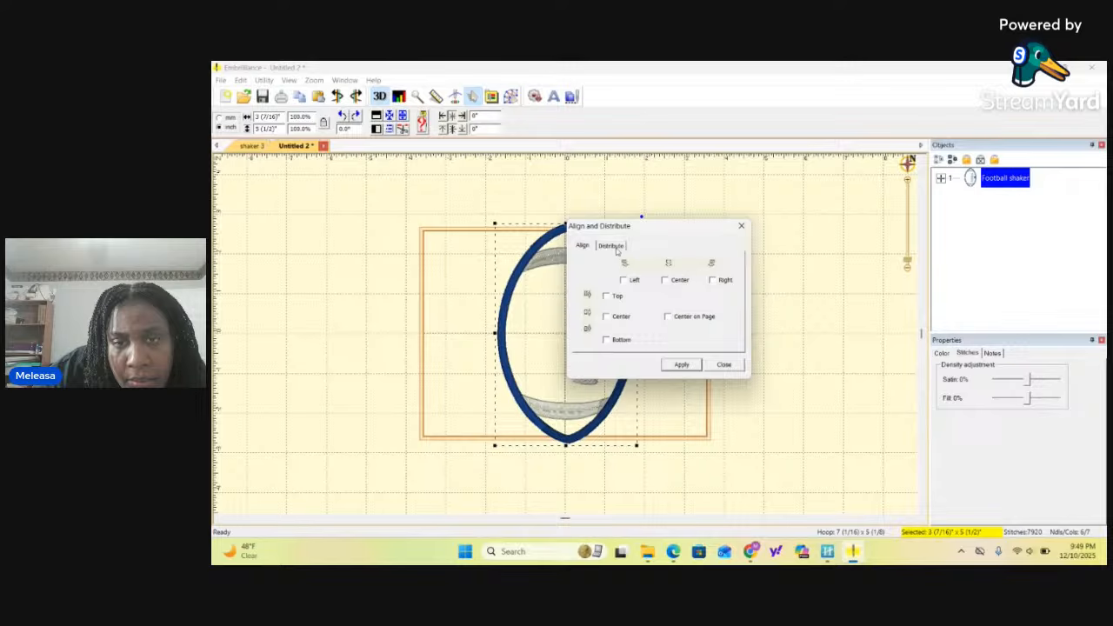
click(613, 247)
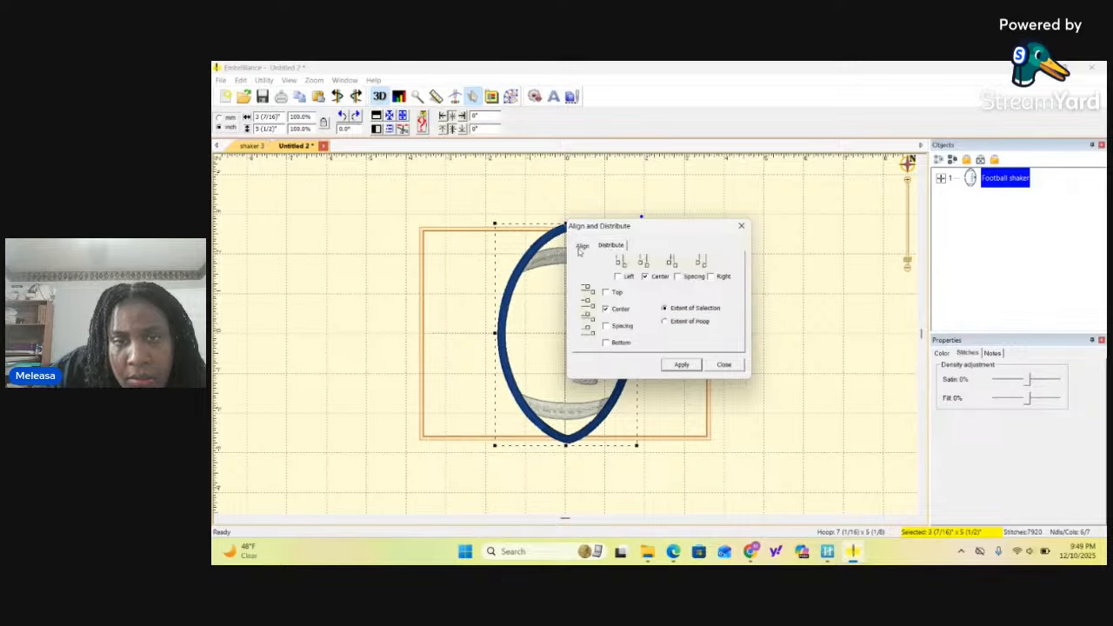
click(583, 249)
click(741, 226)
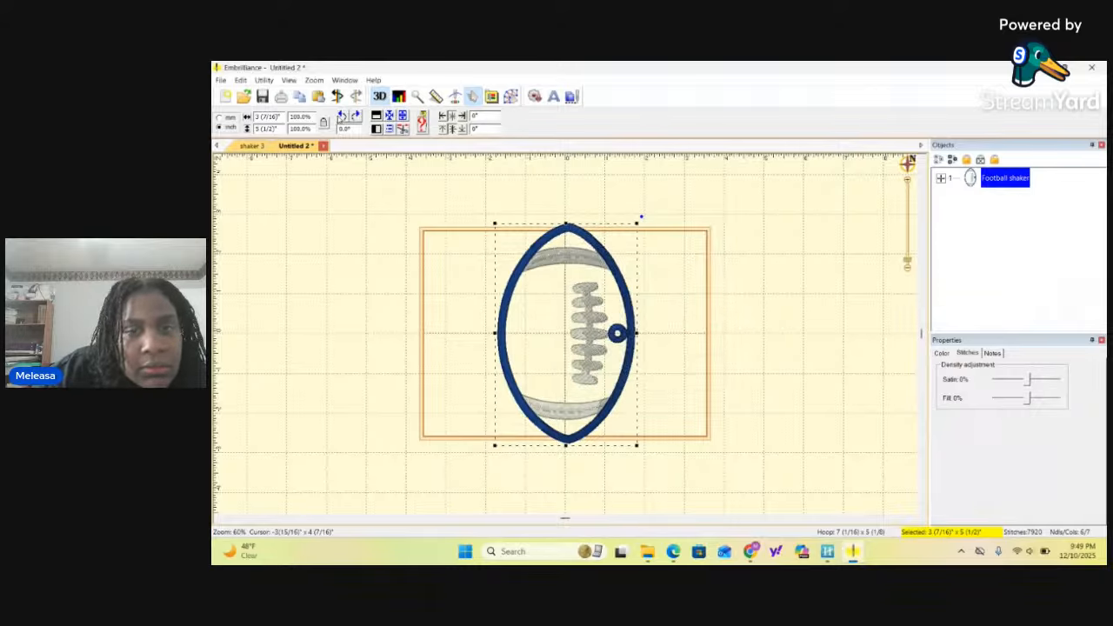
Rotate the football 90 degrees counterclockwise to lie along the hoop, and compare it with the original design in Hatch Embroidery before returning to Embrilliance
click(343, 115)
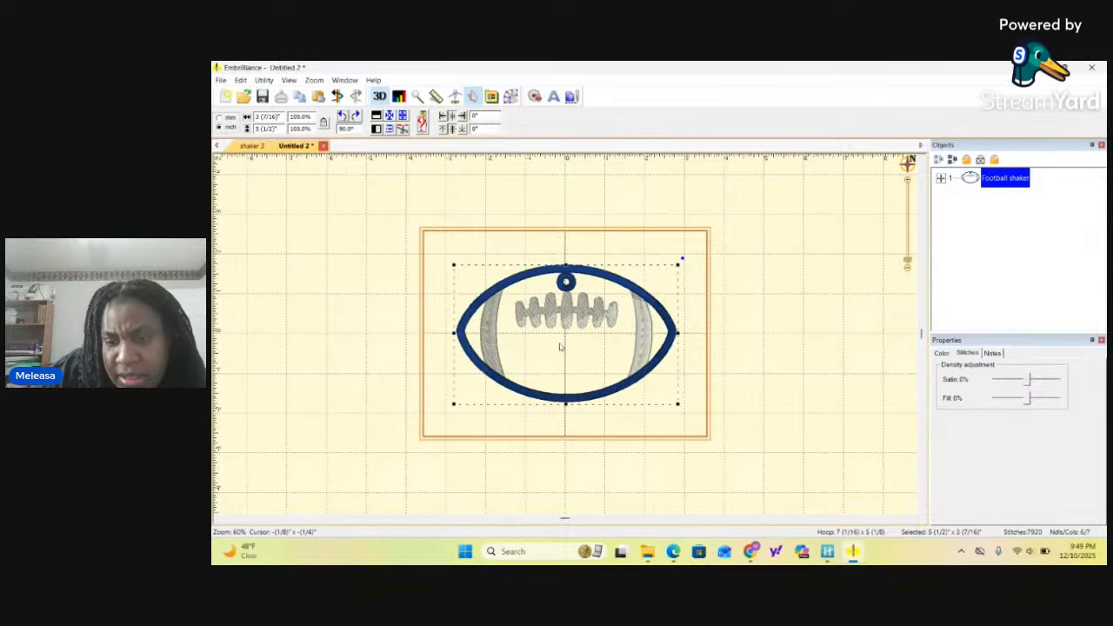
mouse_move(854, 557)
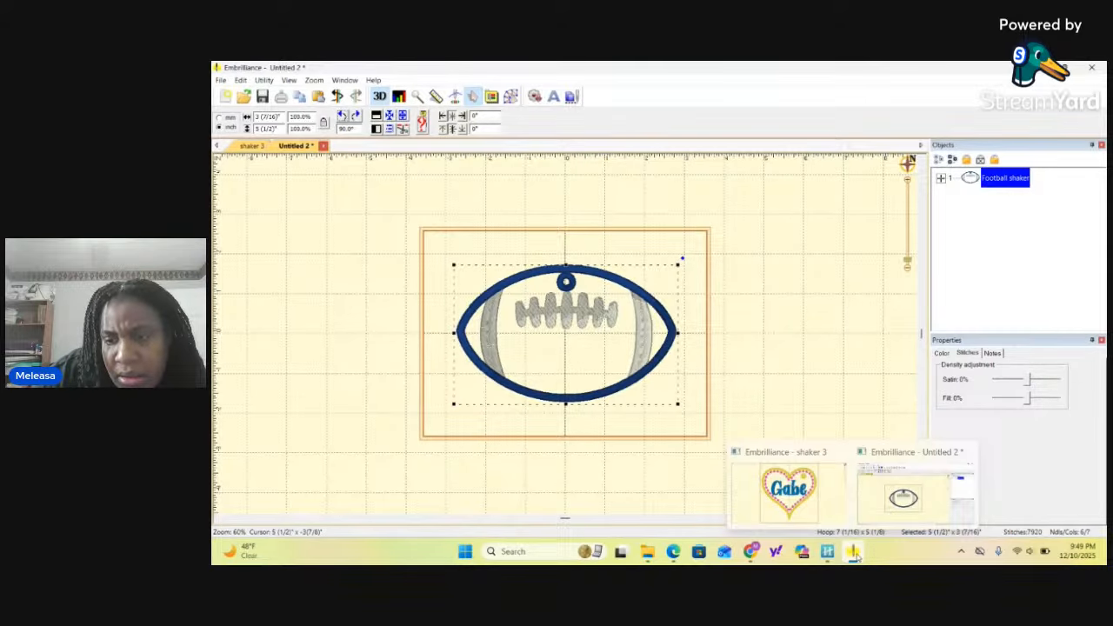
click(899, 501)
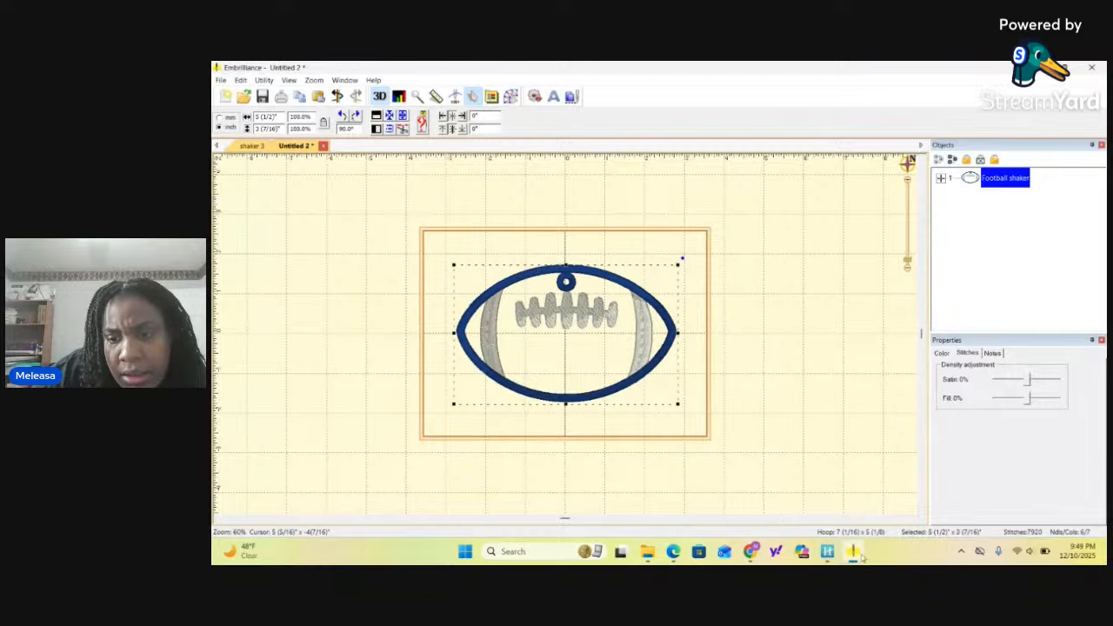
click(829, 555)
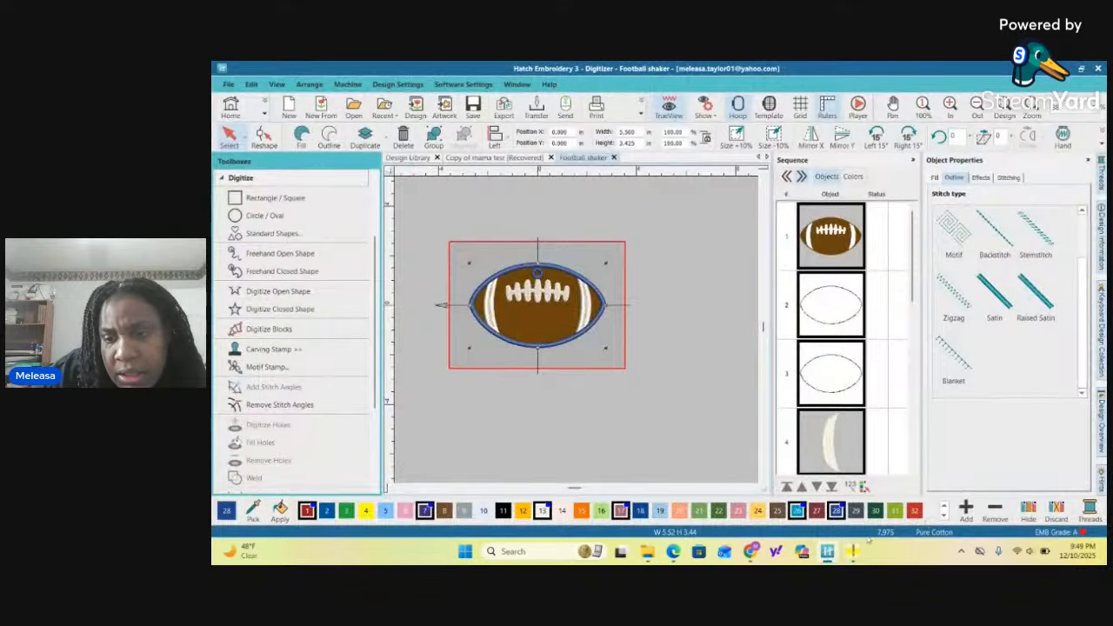
mouse_move(649, 546)
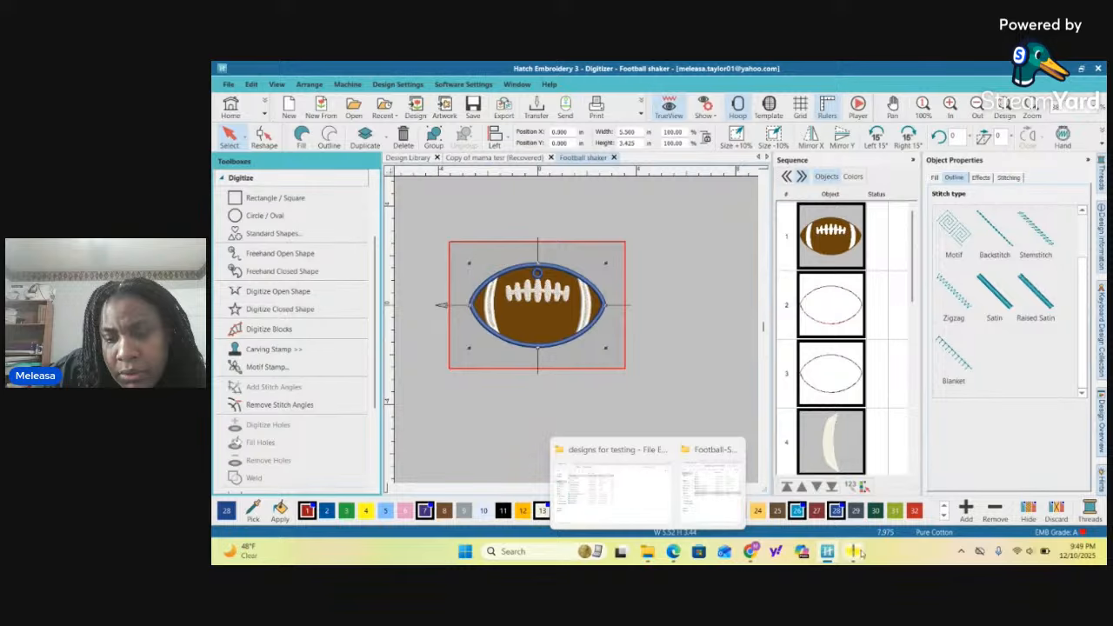
mouse_move(855, 551)
click(909, 492)
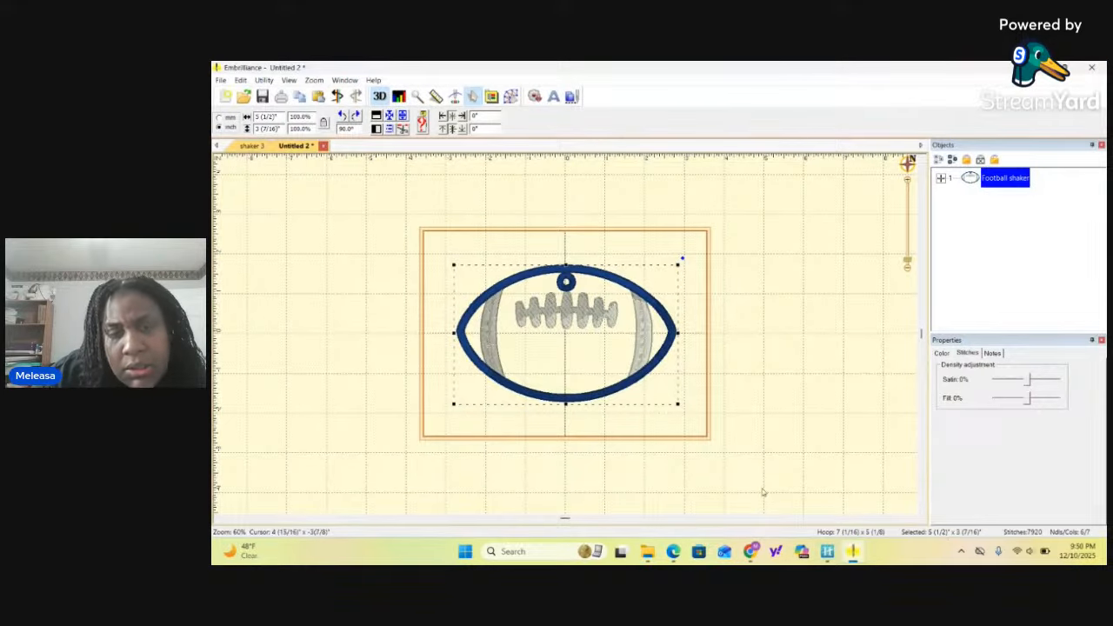
Expand the Football shaker object into its individual thread-colour parts and deselect the design
scroll(544, 379, up, 5)
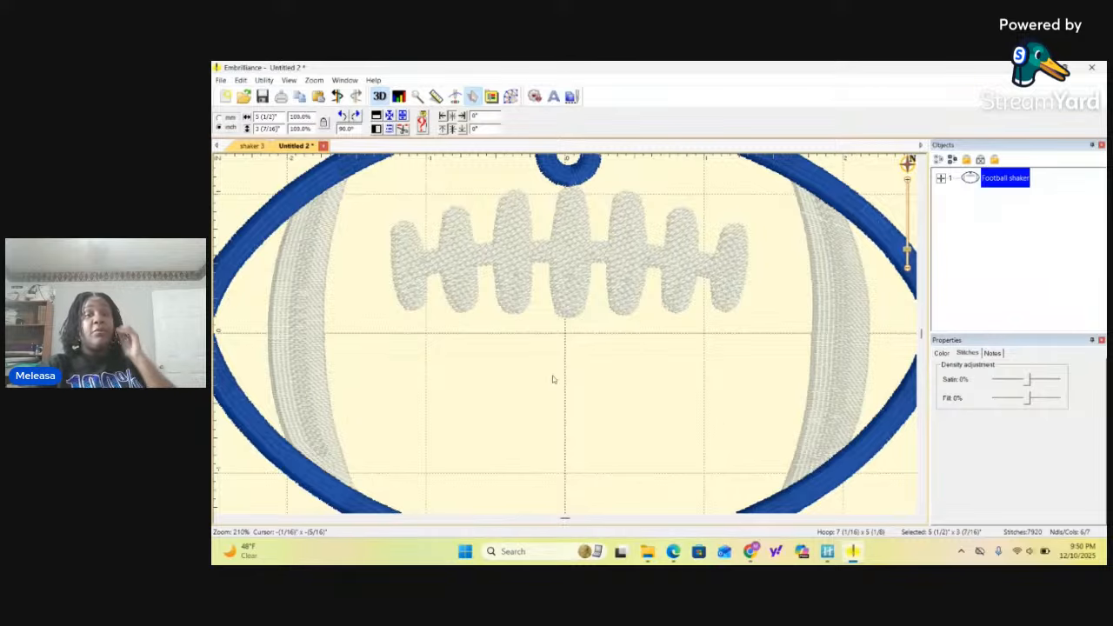
scroll(552, 376, up, 3)
scroll(542, 387, down, 7)
scroll(542, 387, down, 2)
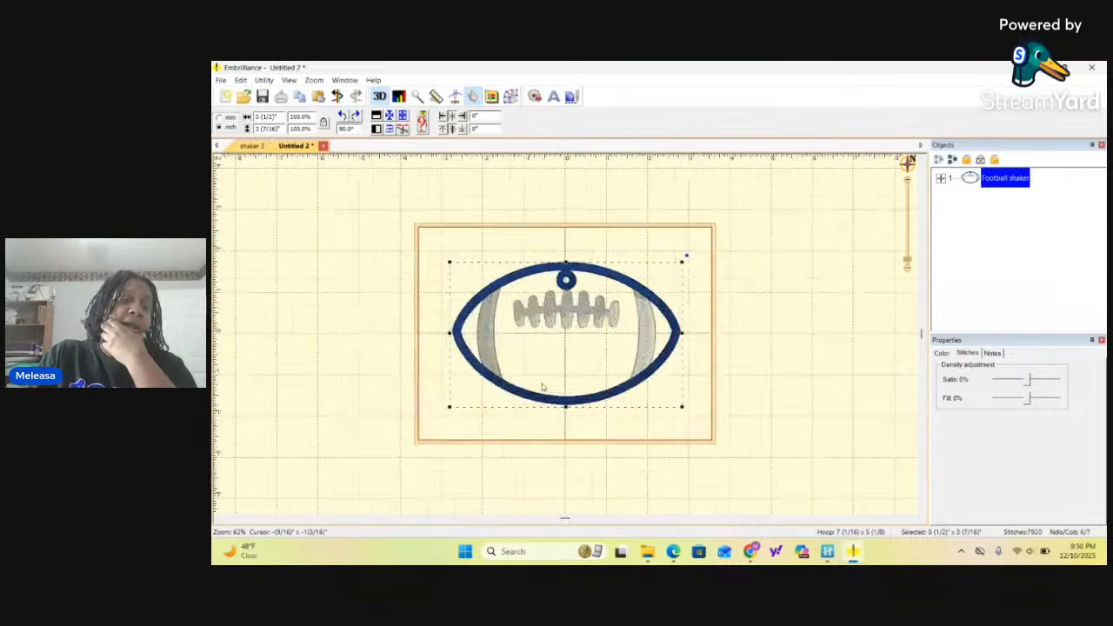
scroll(542, 384, up, 4)
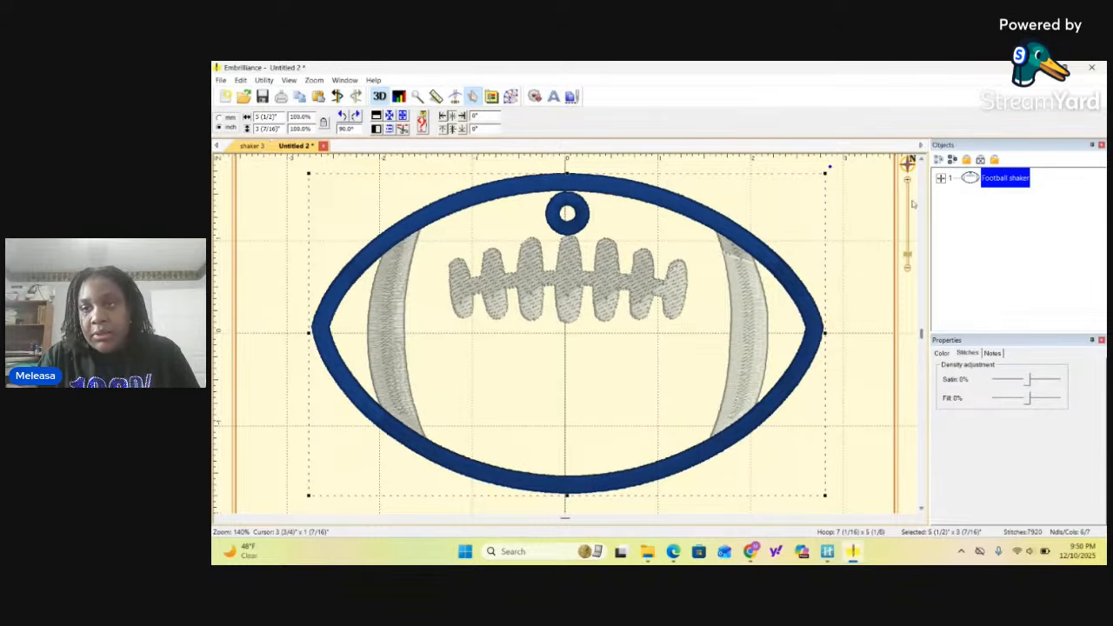
click(940, 178)
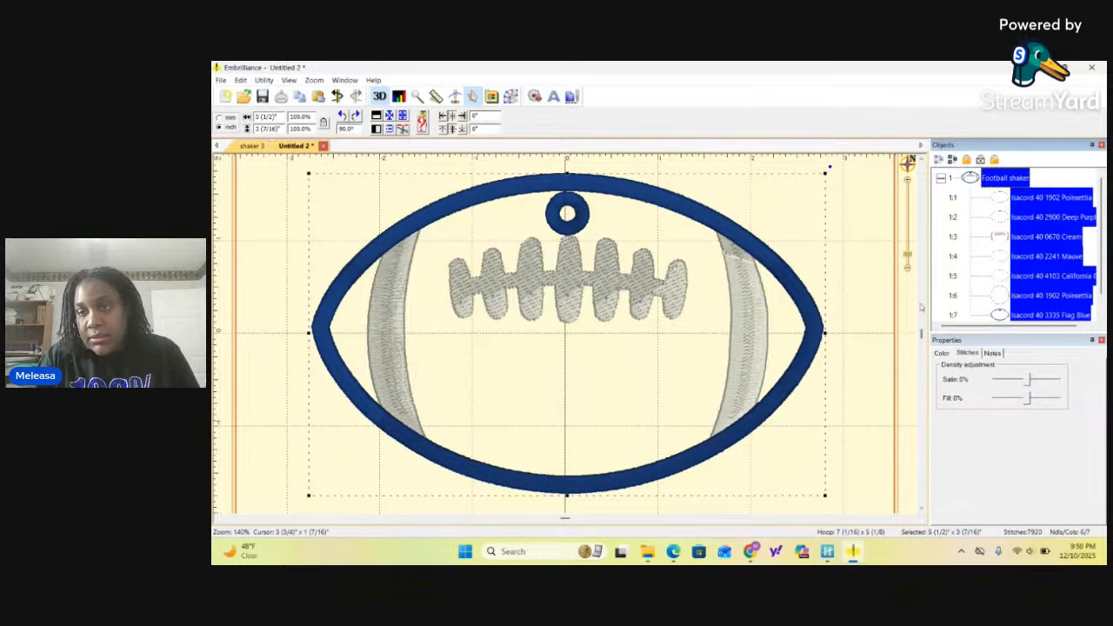
click(538, 342)
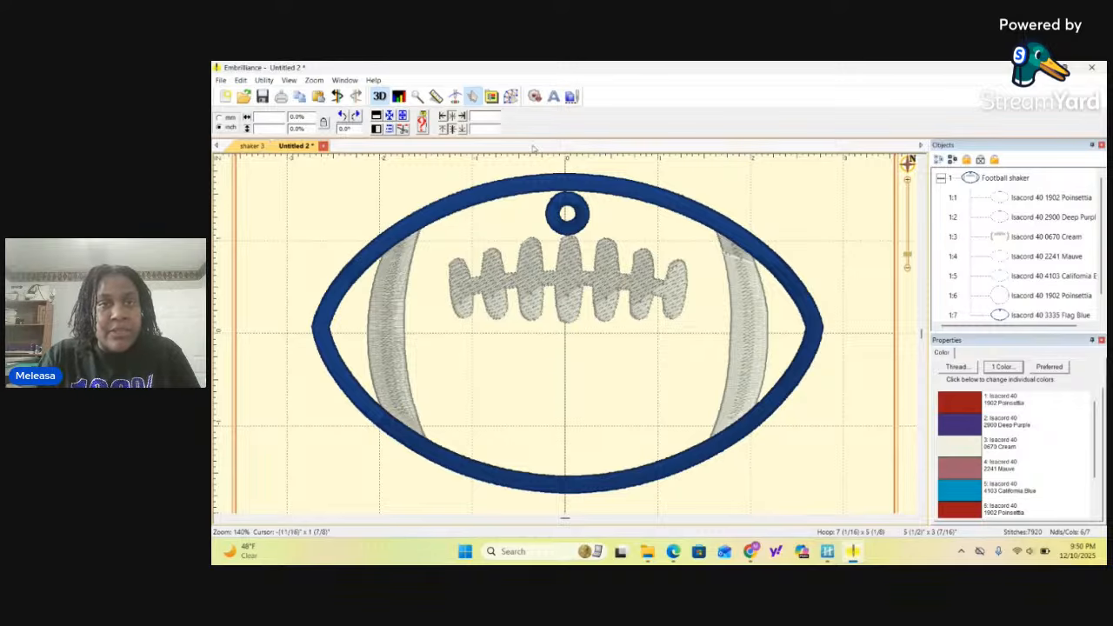
Add a lettering object inside the football and replace its default text with the recipient's first name
key(ctrl+l)
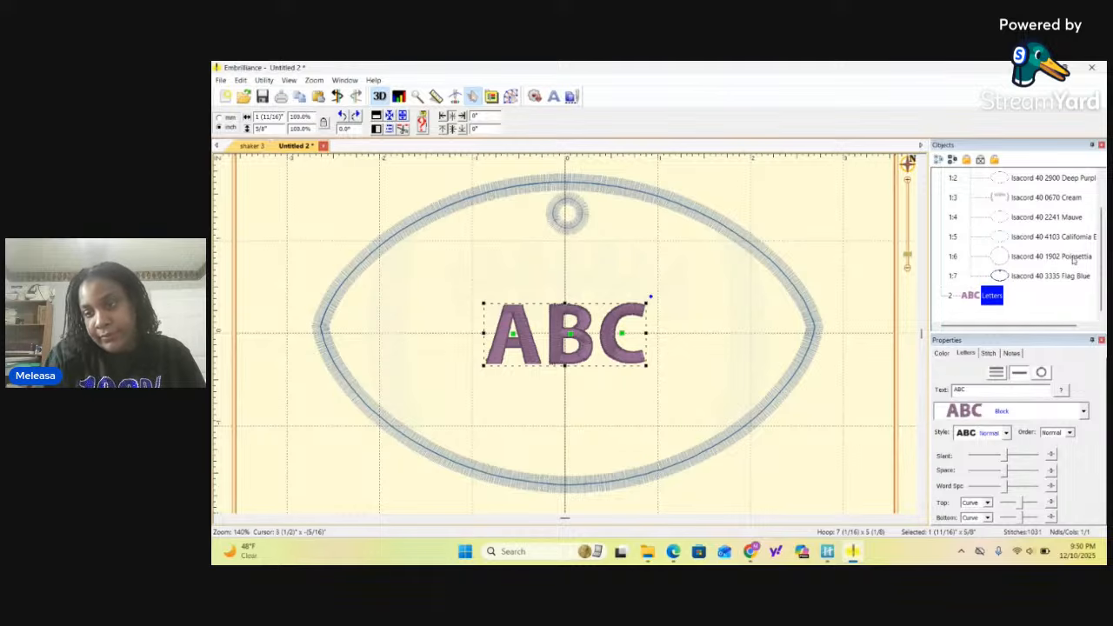
click(973, 392)
drag(973, 392, 910, 414)
text(R)
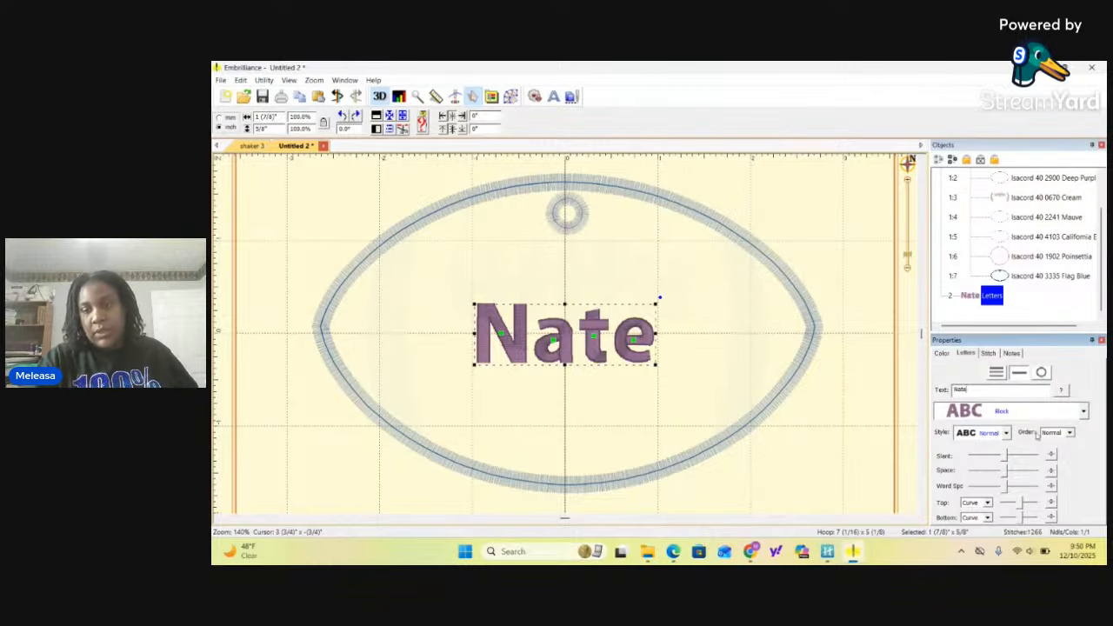
Set the lettering's font to Stitchtopia Pasta Salad 1 inch and change the name to all capital letters
click(1085, 411)
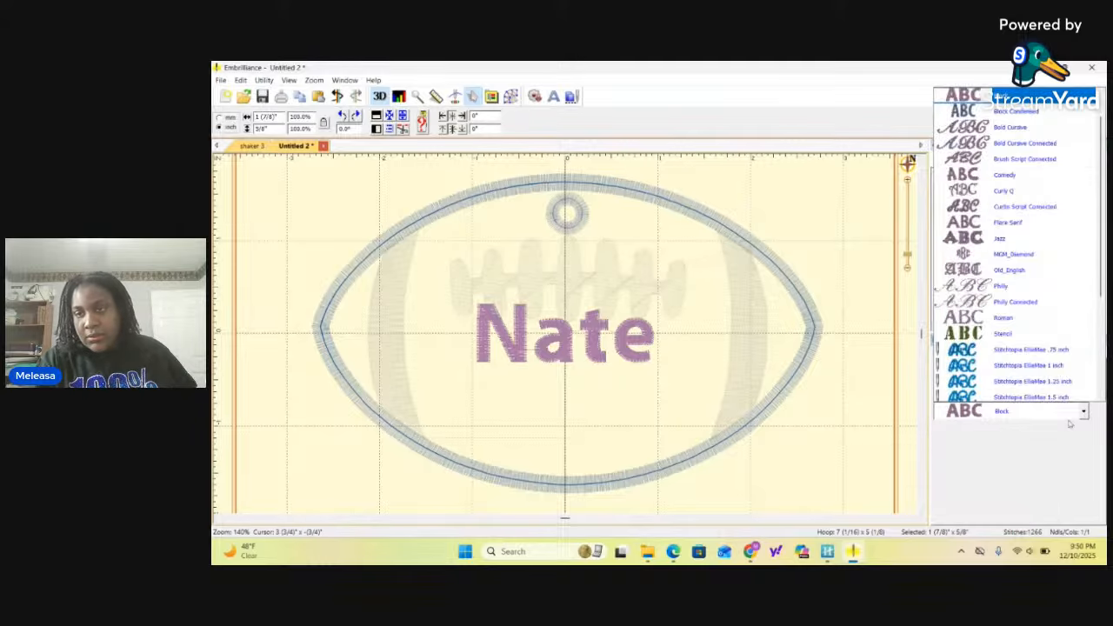
scroll(992, 161, down, 3)
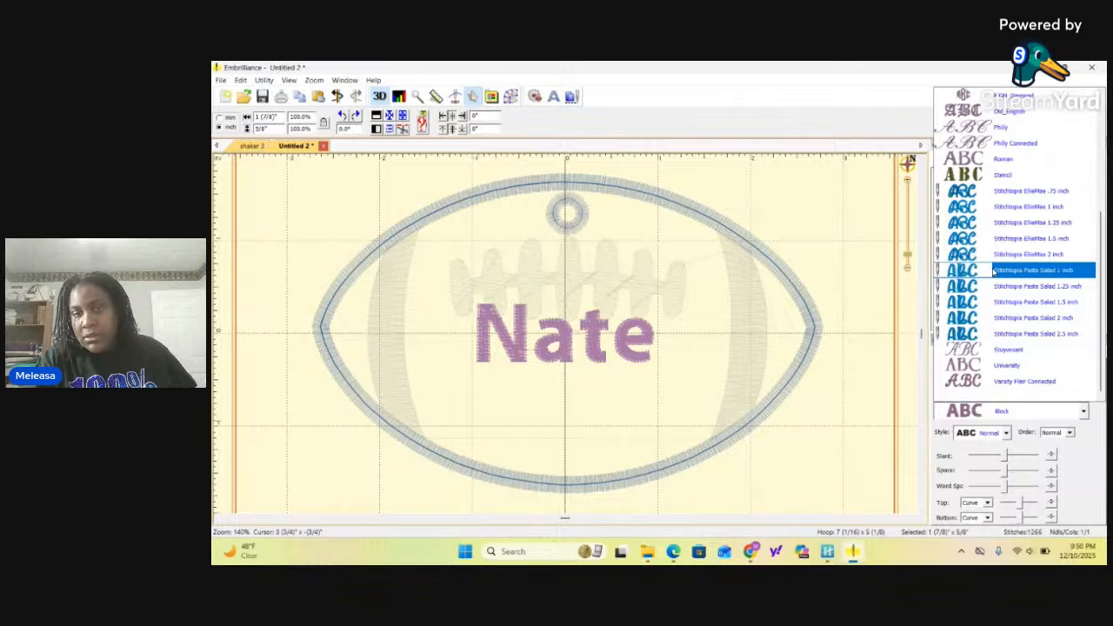
click(995, 271)
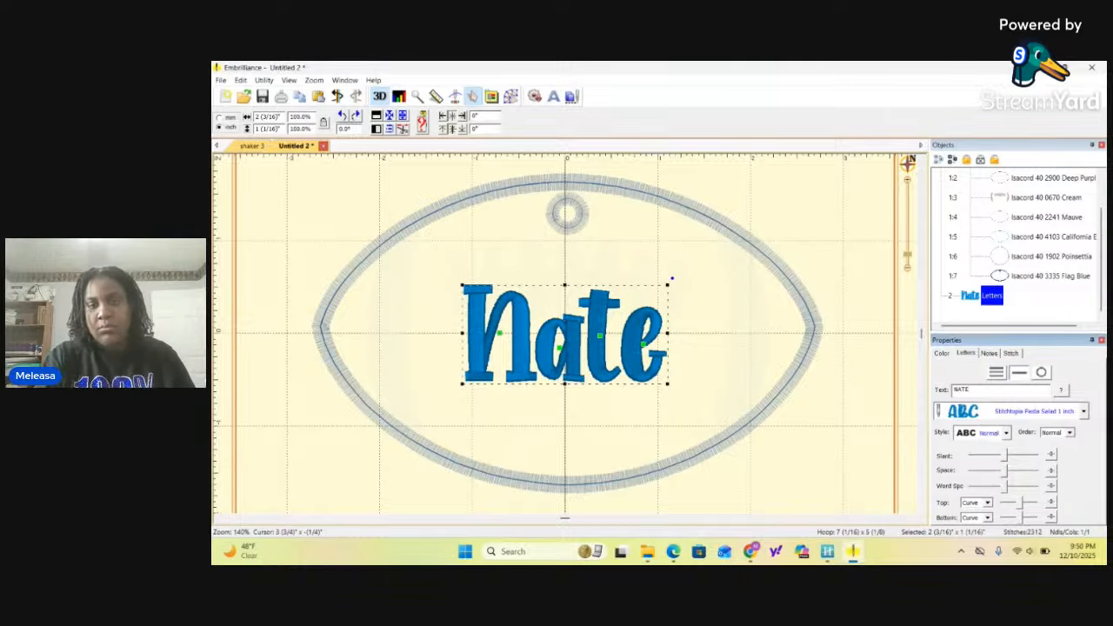
key(Return)
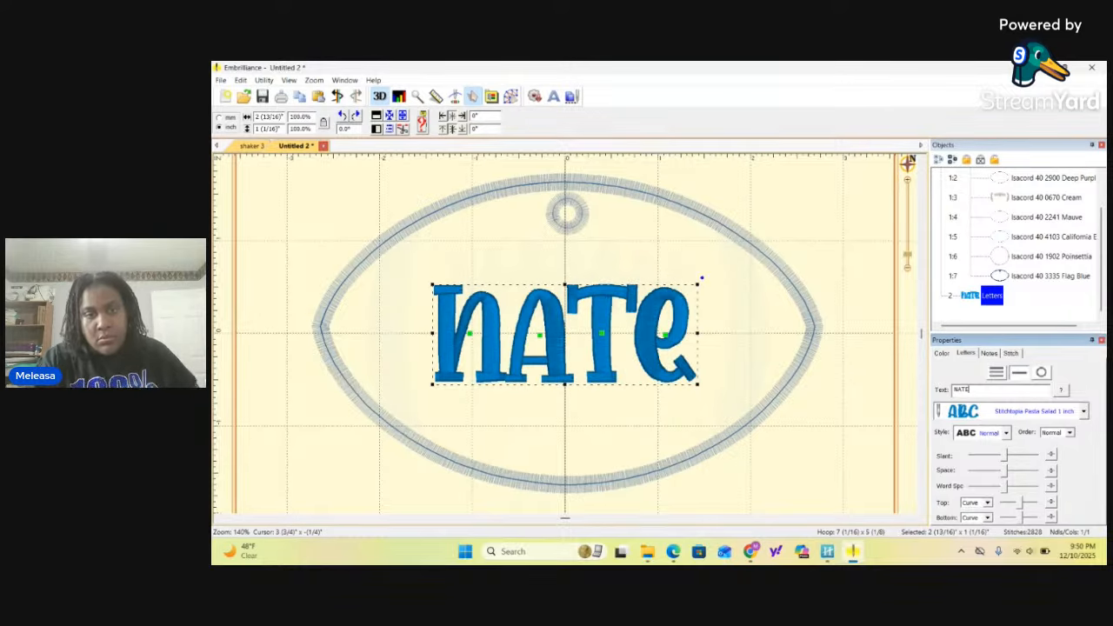
Move the name lettering below the football's laces, about 9/16 inch under the hoop centre, and deselect it
click(800, 240)
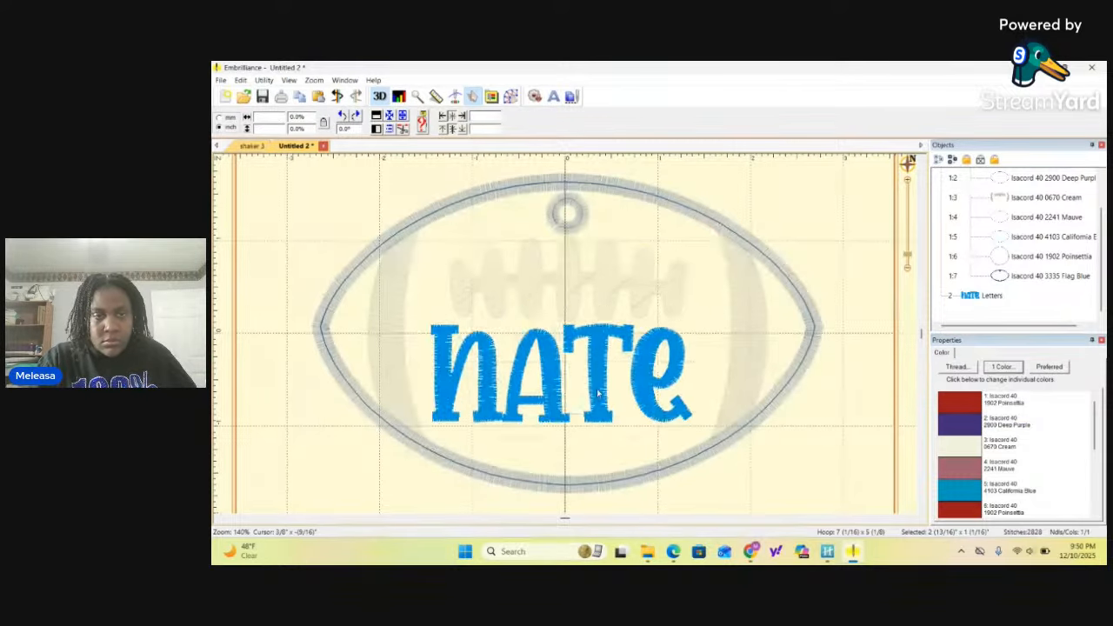
drag(598, 393, 602, 402)
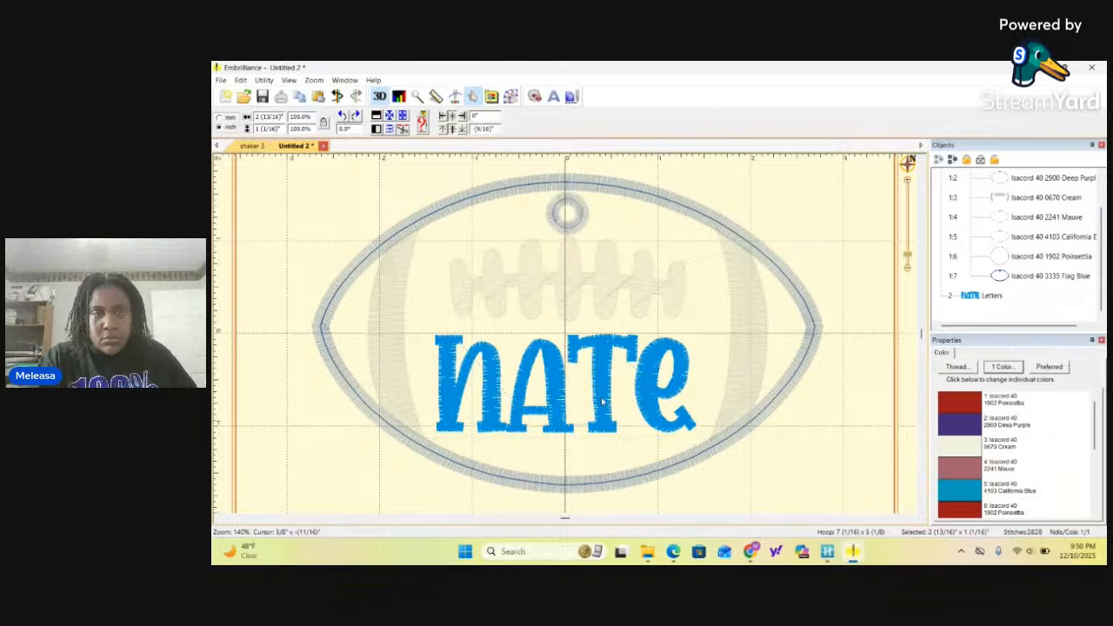
click(827, 282)
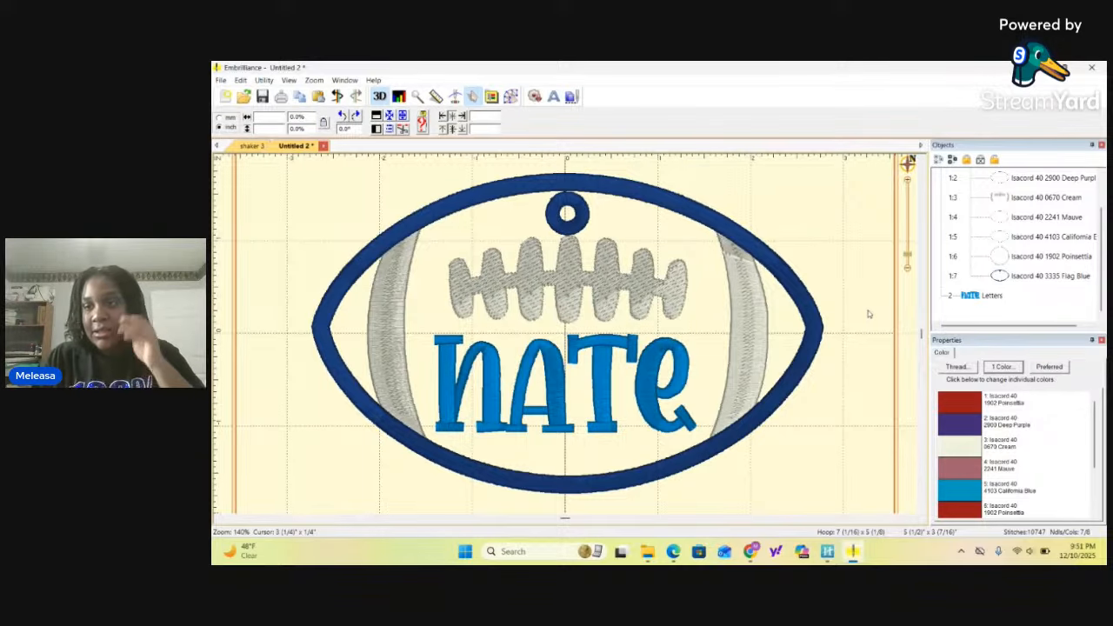
Reorder the lettering to stitch directly after the football's 0670 Cream part and before the 2241 Mauve part
click(990, 297)
drag(991, 295, 1026, 211)
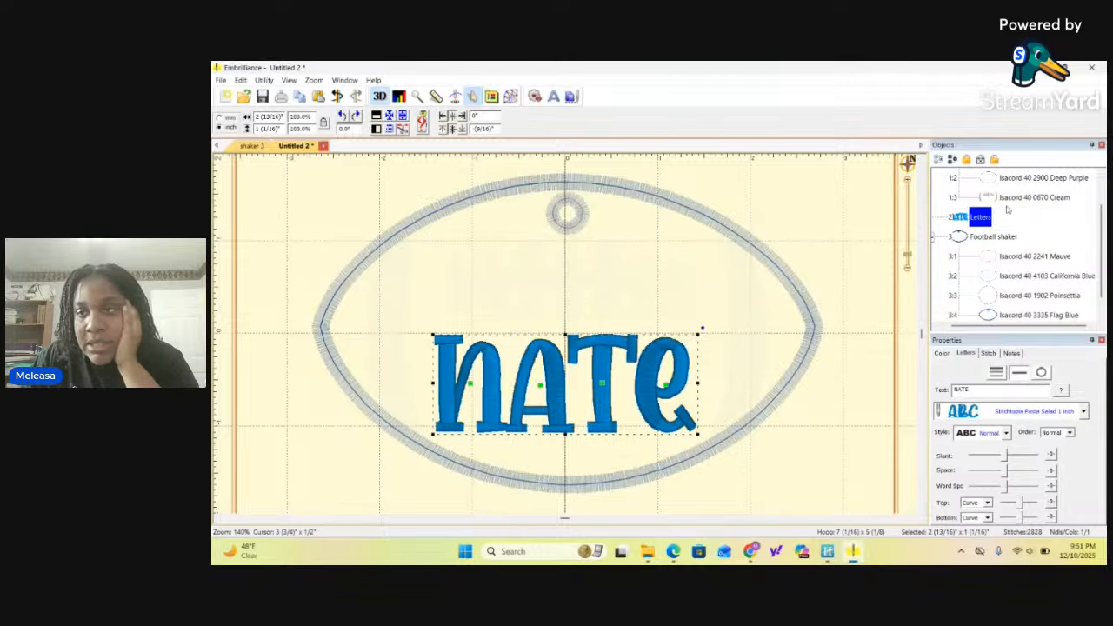
click(863, 275)
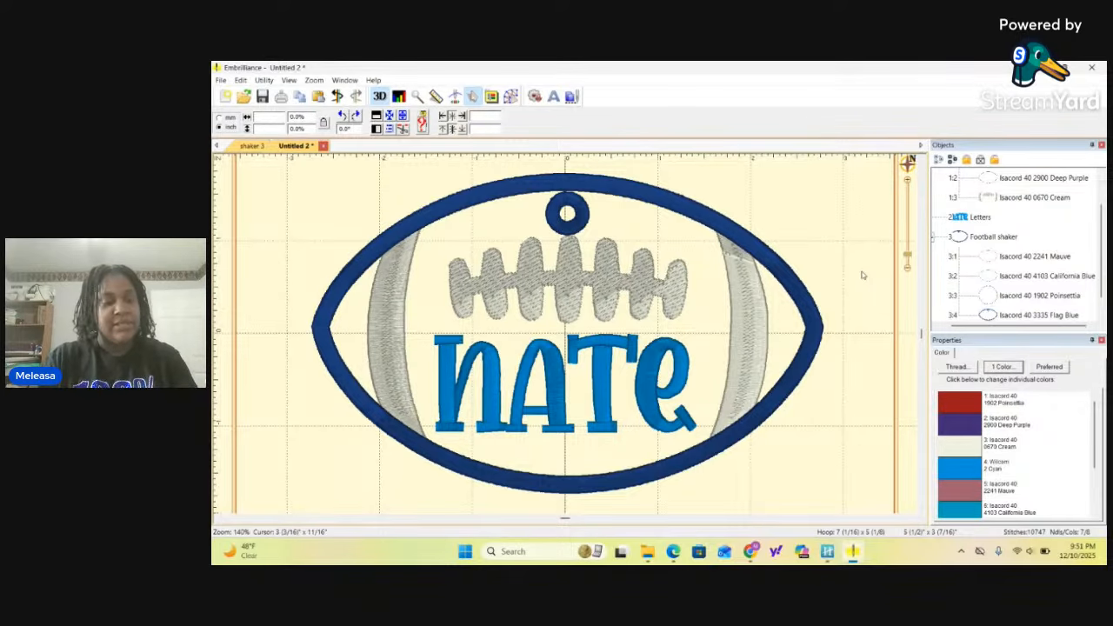
Select the entire design, including the football and lettering, and centre it in the hoop
key(ctrl+a)
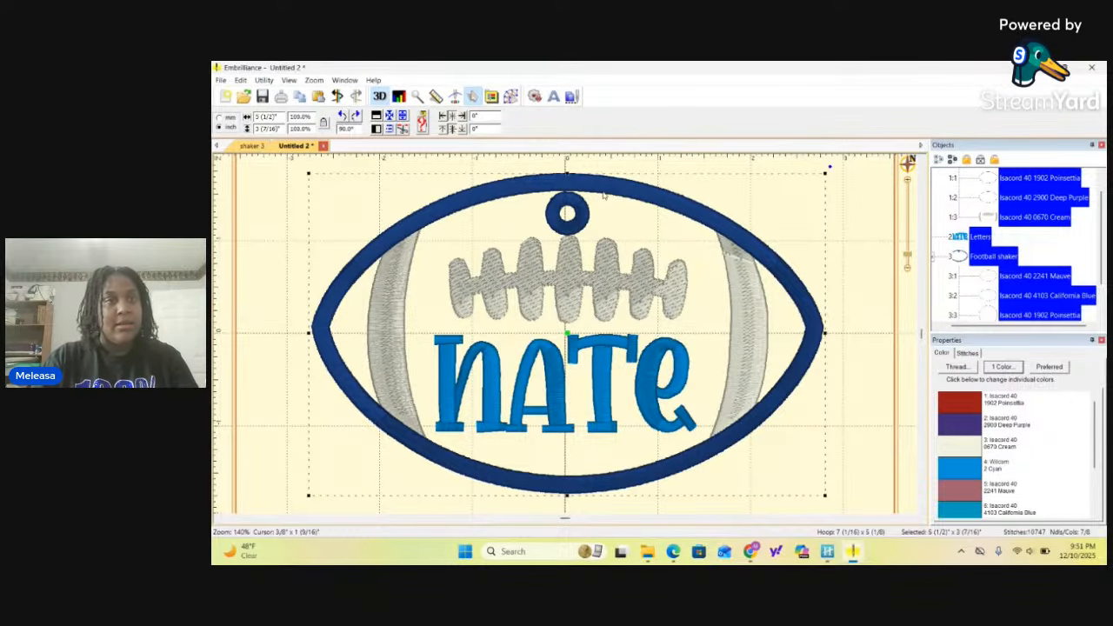
click(265, 83)
click(268, 92)
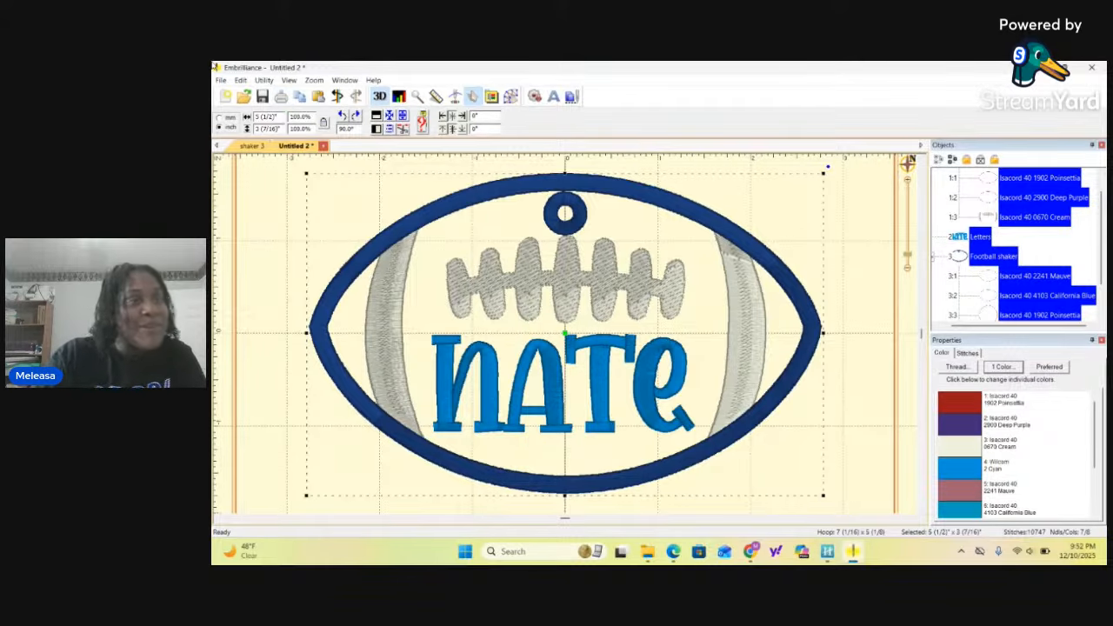
Save the design as both stitch and working files named Shaker football, in PES format, in the Embrilliance designs folder
click(223, 82)
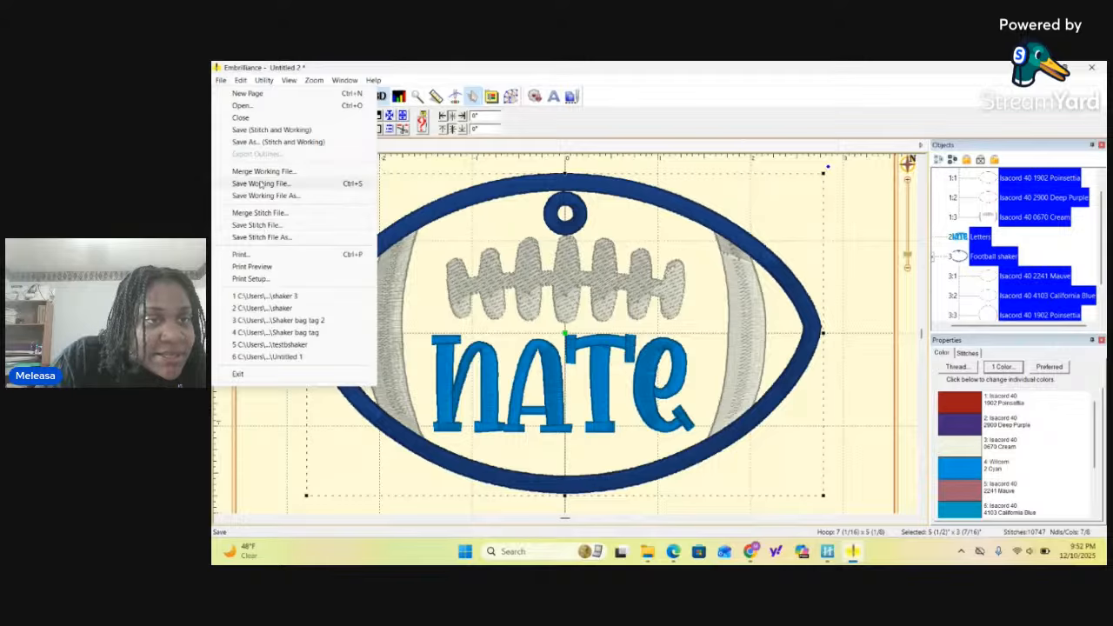
click(266, 142)
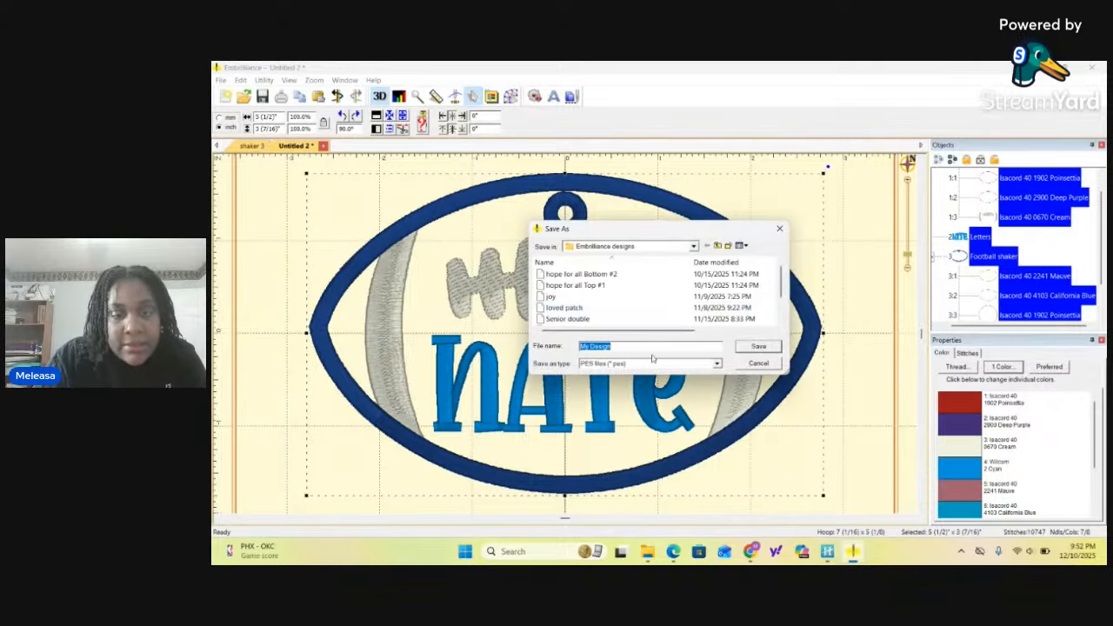
text(Sha)
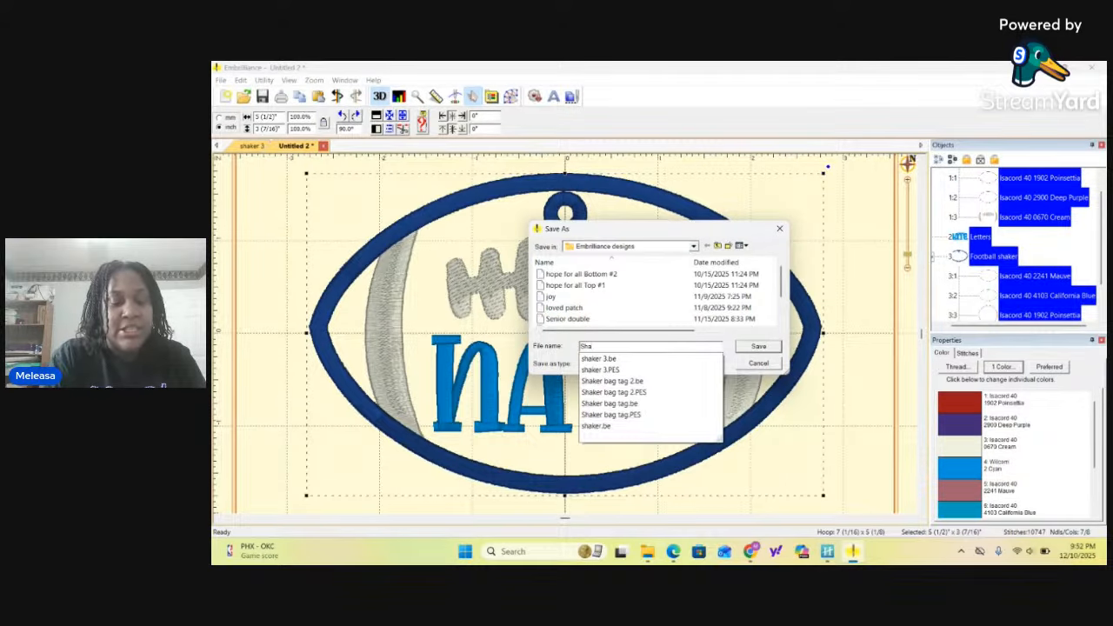
text(ker foo)
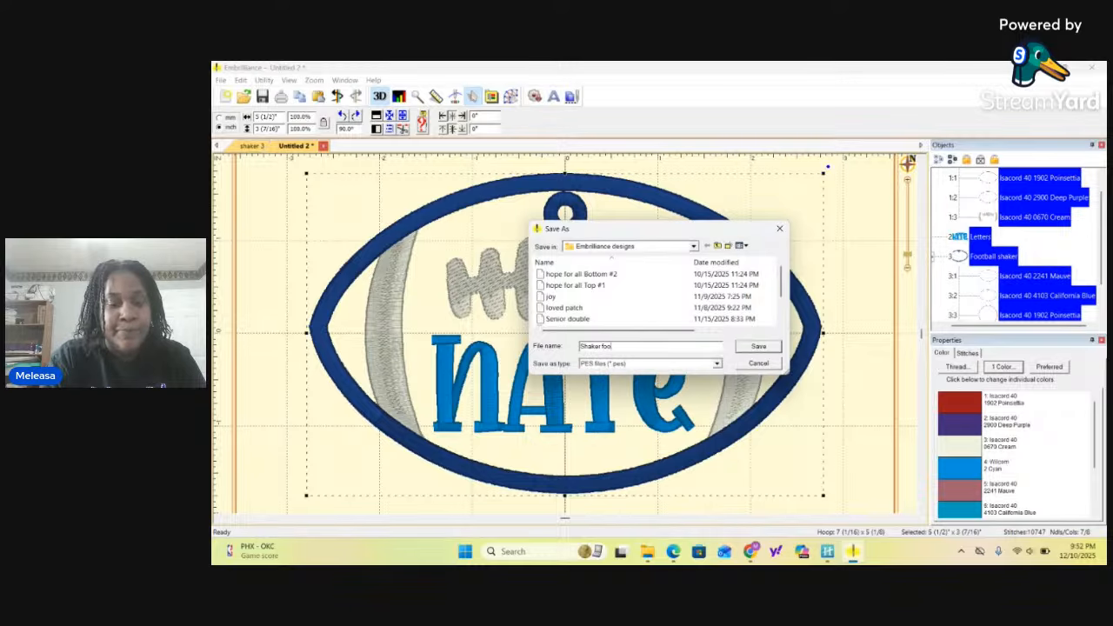
text(tball)
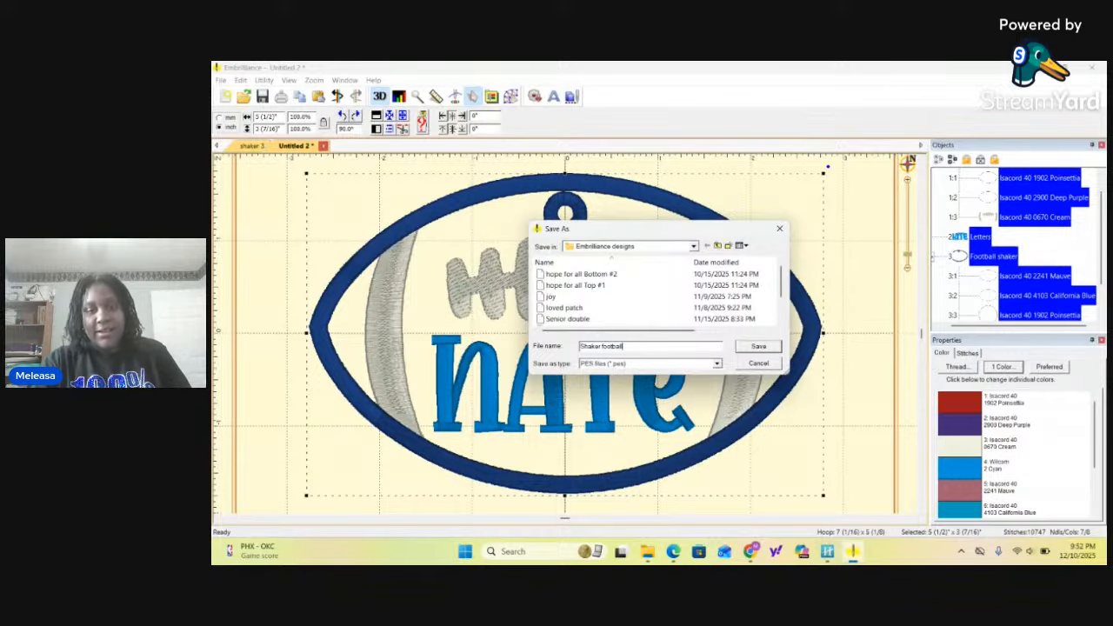
click(769, 348)
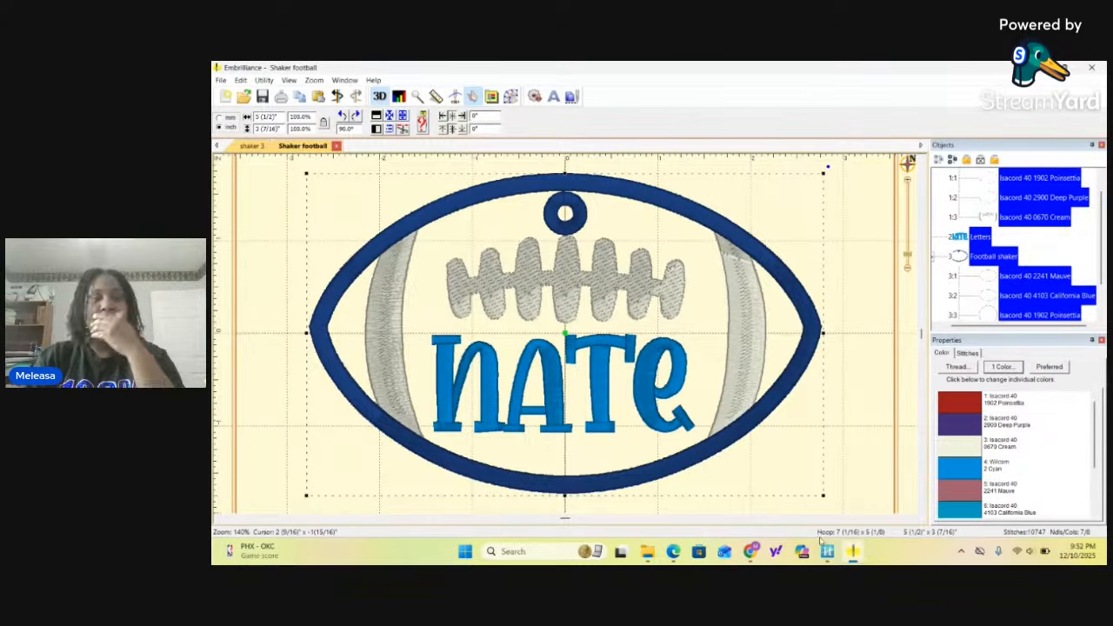
Switch to File Explorer and open the Embrilliance designs folder on the Desktop
click(221, 80)
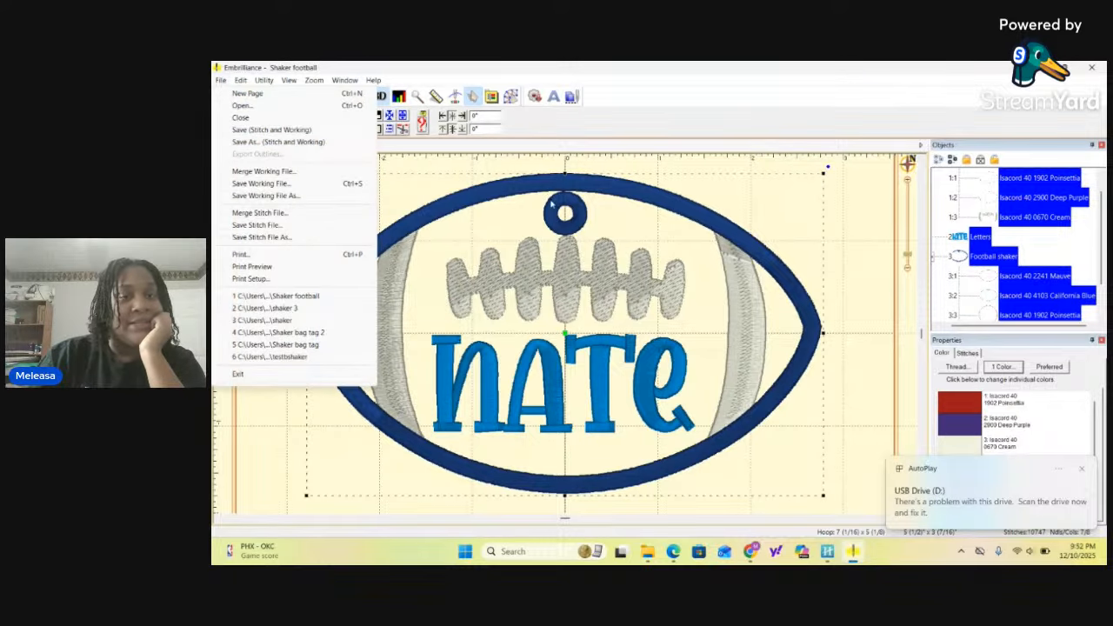
click(648, 554)
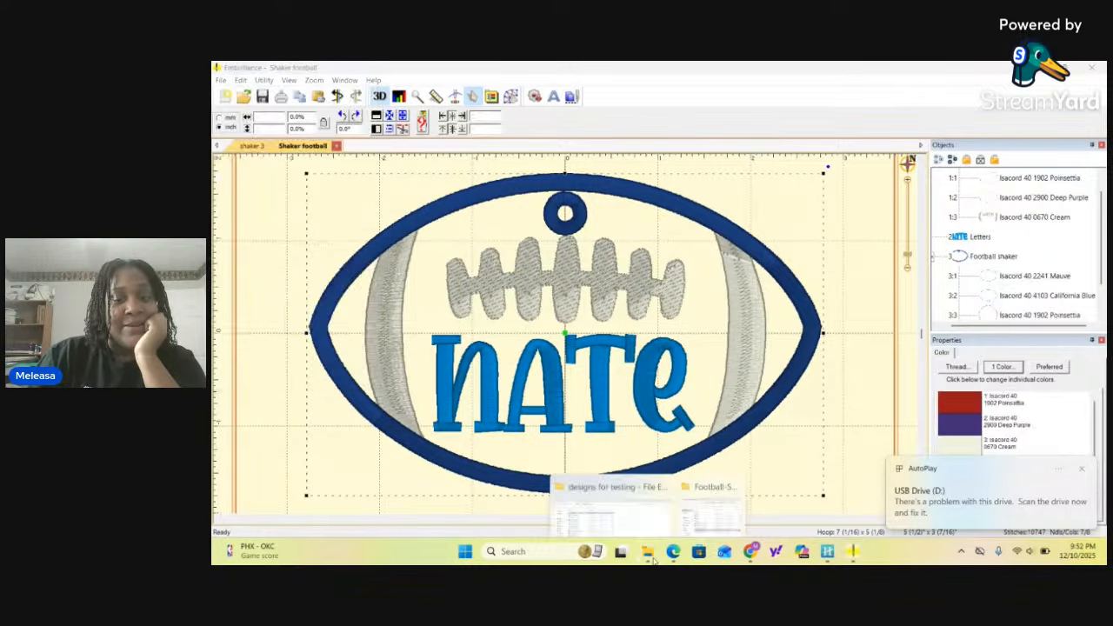
click(634, 485)
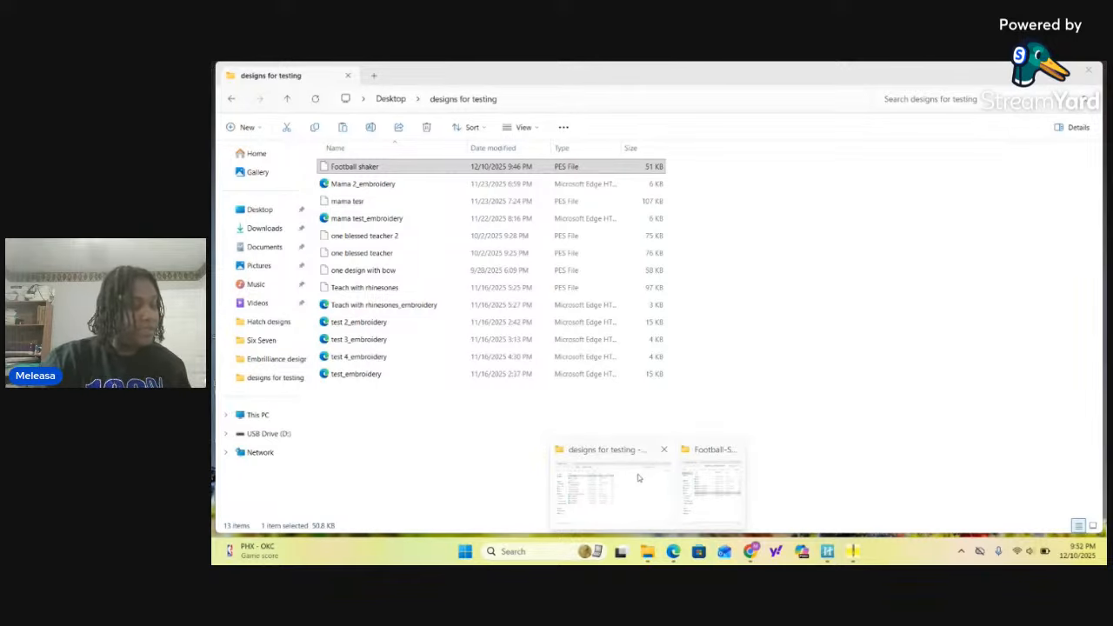
click(639, 477)
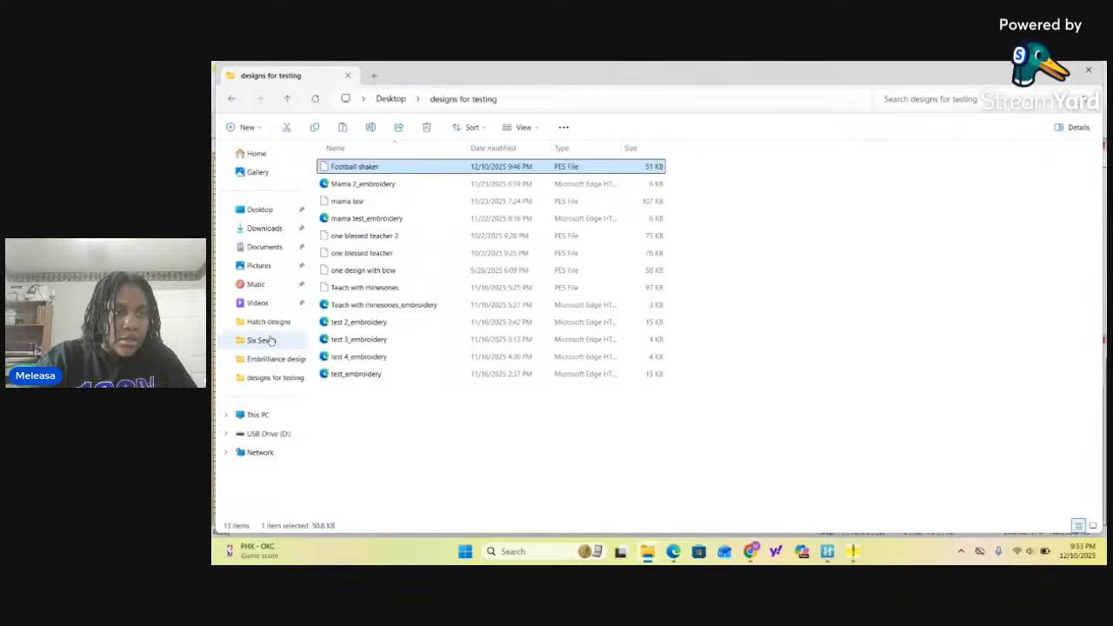
click(263, 210)
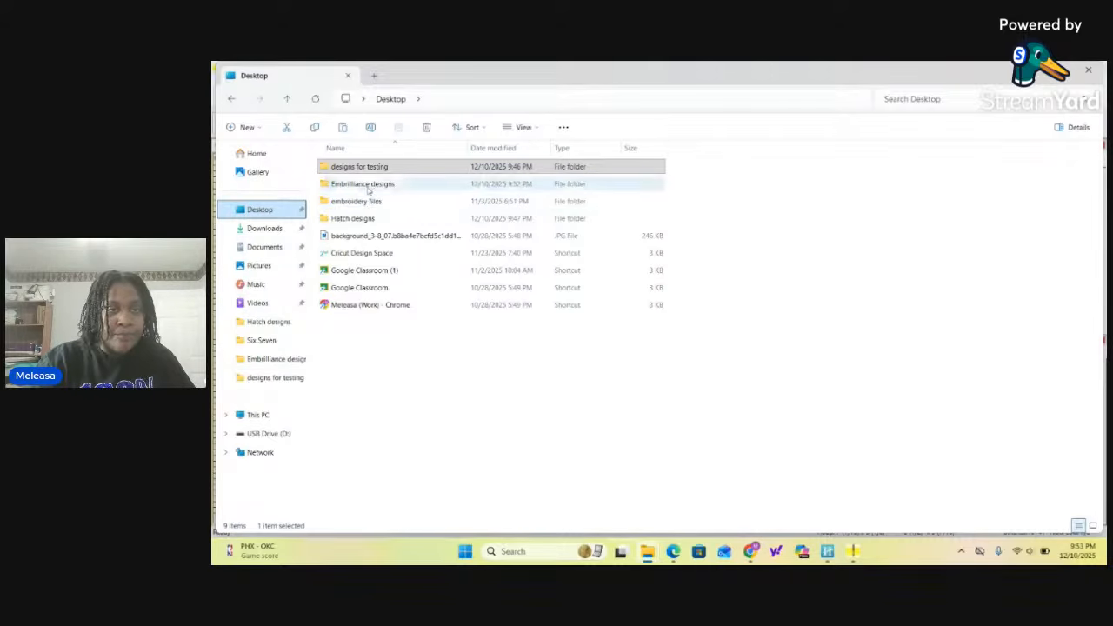
click(368, 187)
double_click(368, 187)
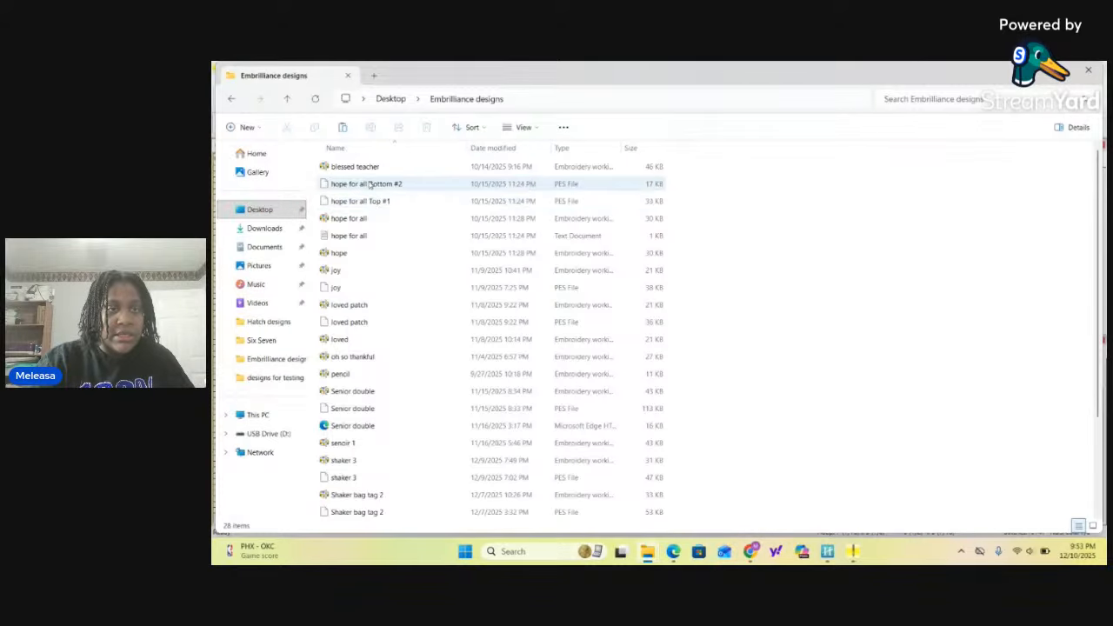
Copy the Shaker football PES file and open the USB Drive (D:)
scroll(353, 479, down, 3)
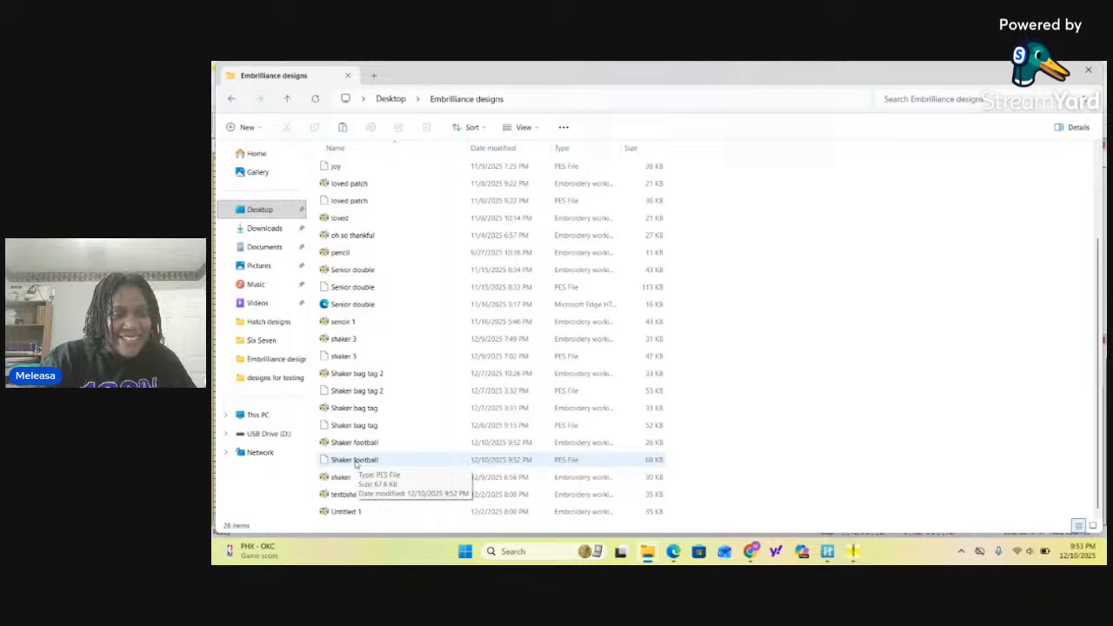
click(355, 465)
right_click(355, 464)
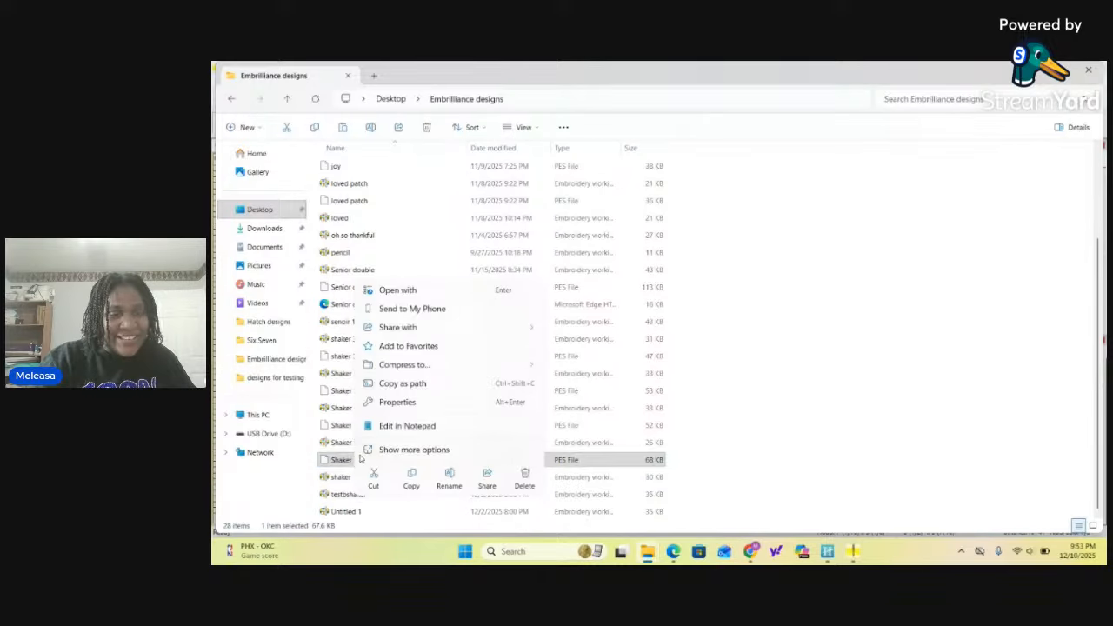
click(411, 477)
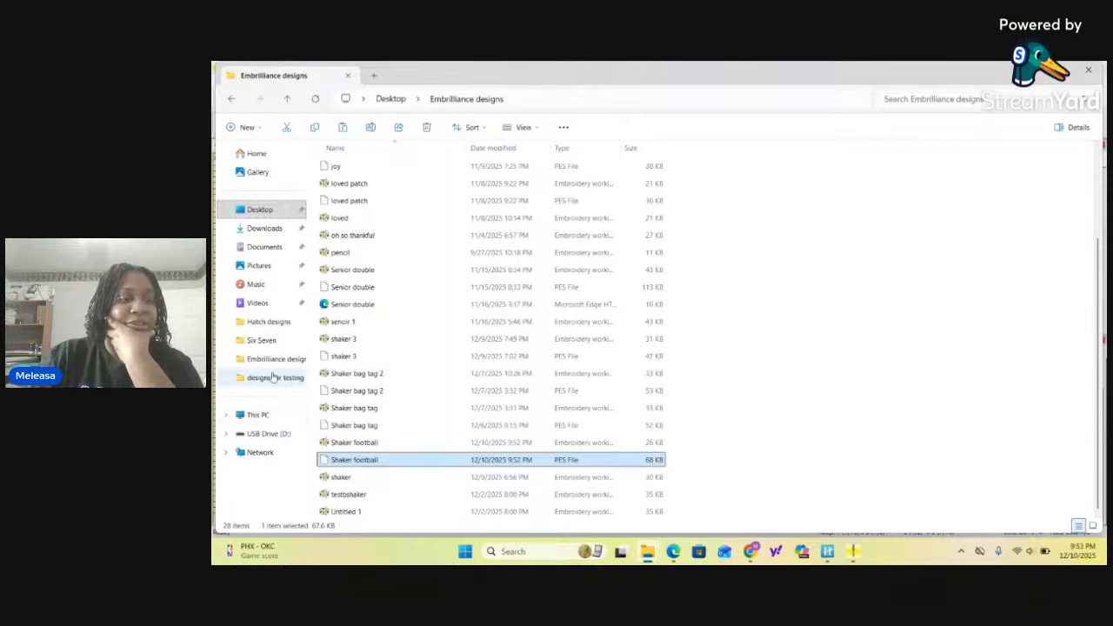
click(261, 440)
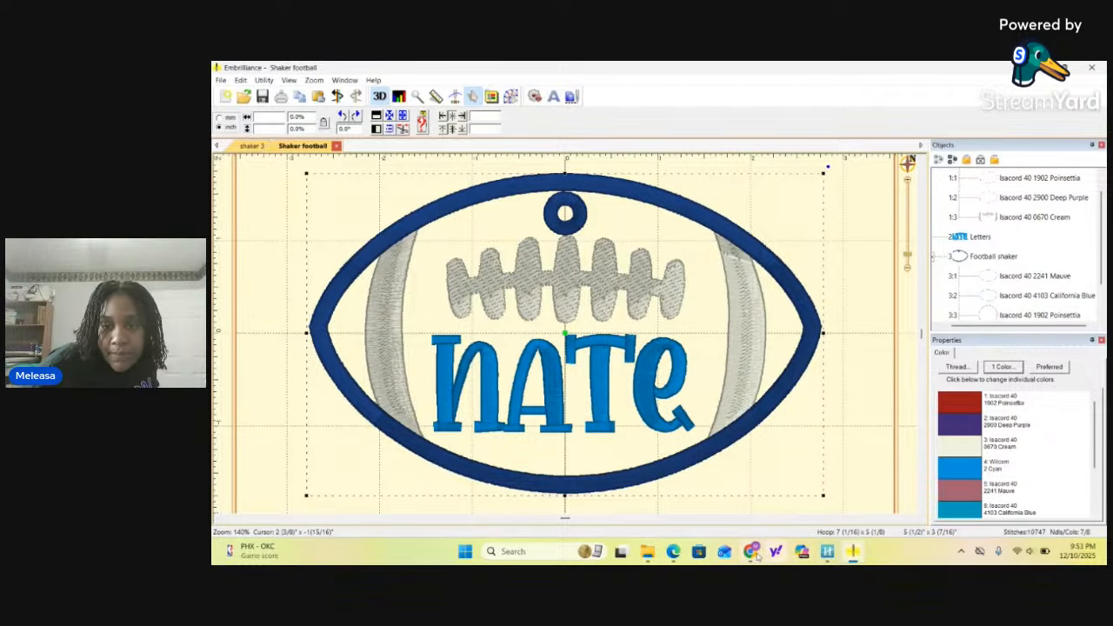
Switch to the StreamYard studio in Chrome and stop sharing the screen
mouse_move(751, 553)
click(687, 489)
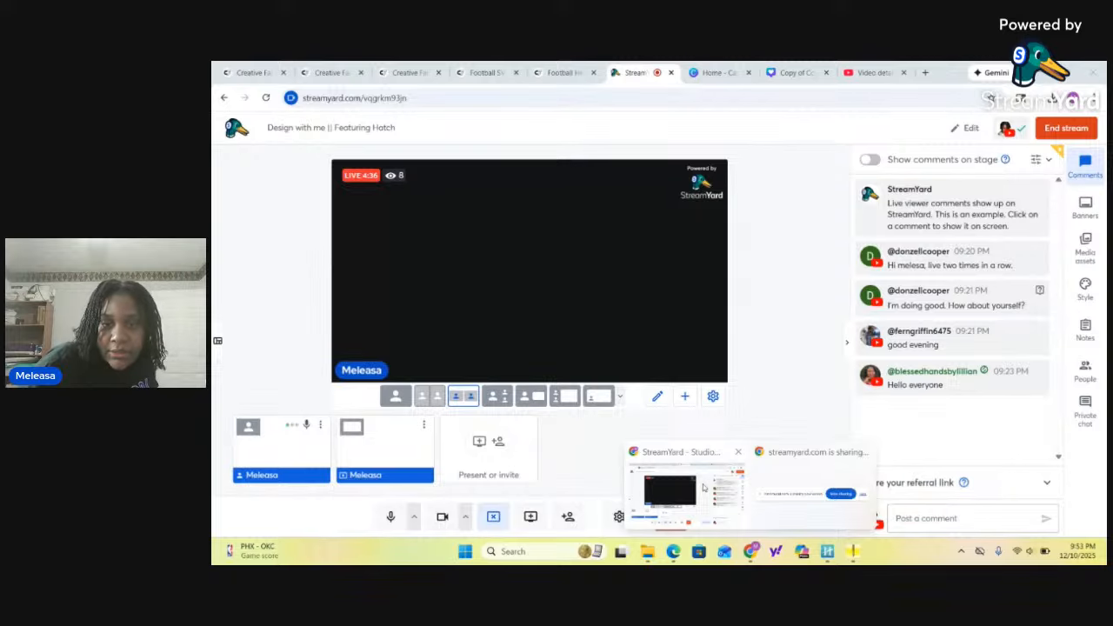
click(705, 488)
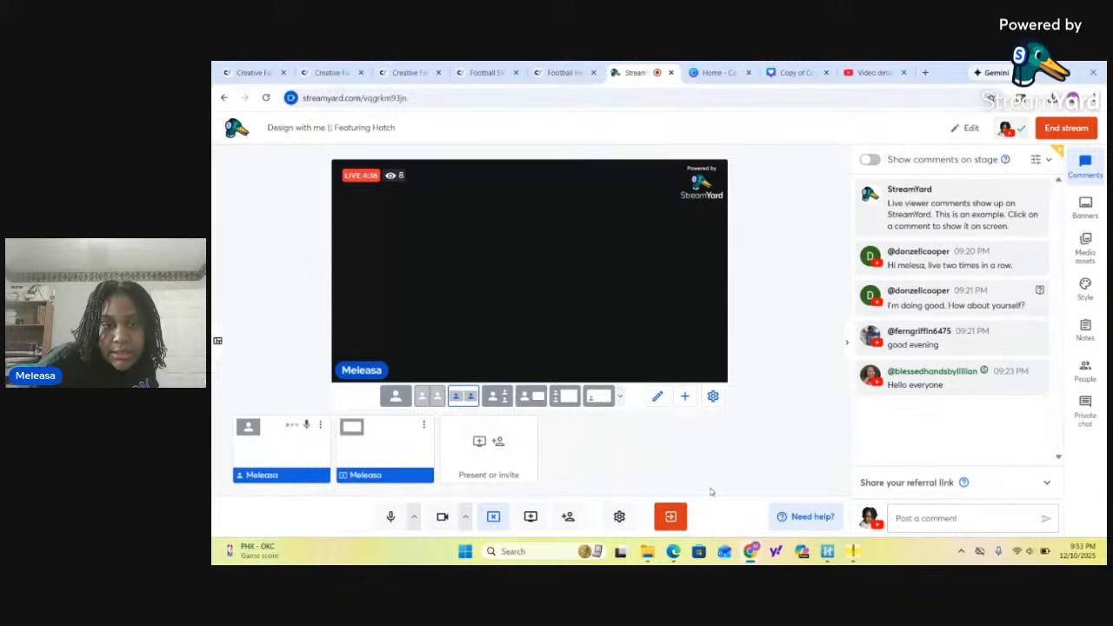
click(494, 516)
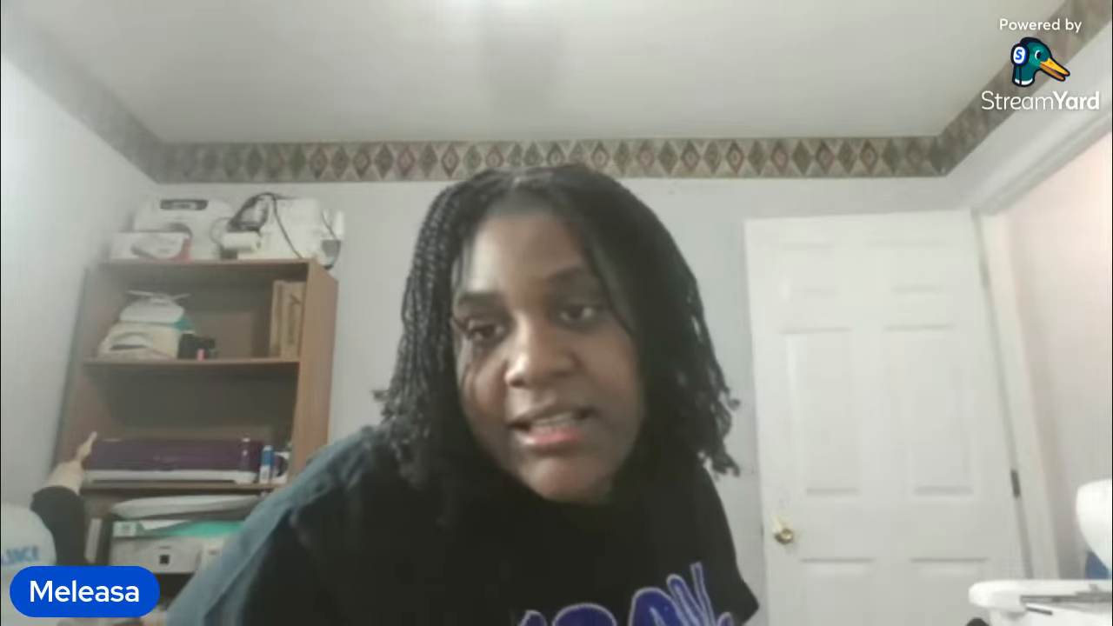